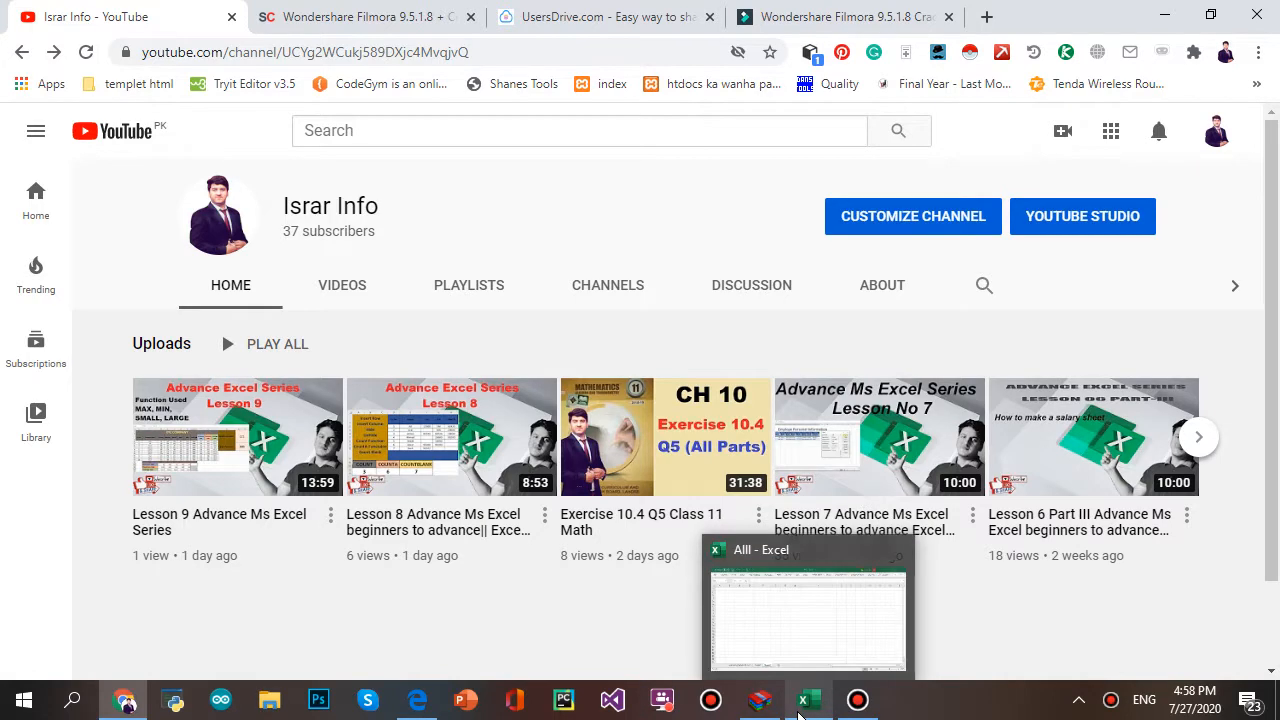
# - Switch from the YouTube channel page to the Excel workbook 'AllI'
pyautogui.click(800, 712)
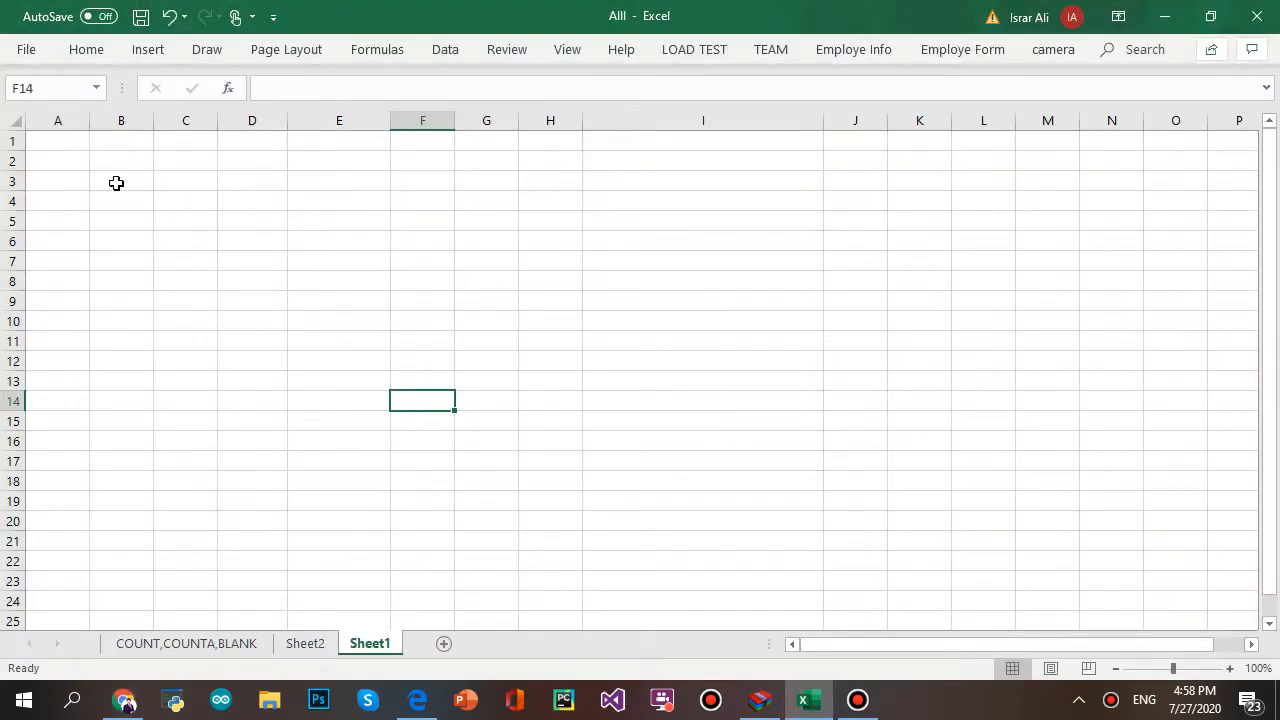
pyautogui.click(446, 50)
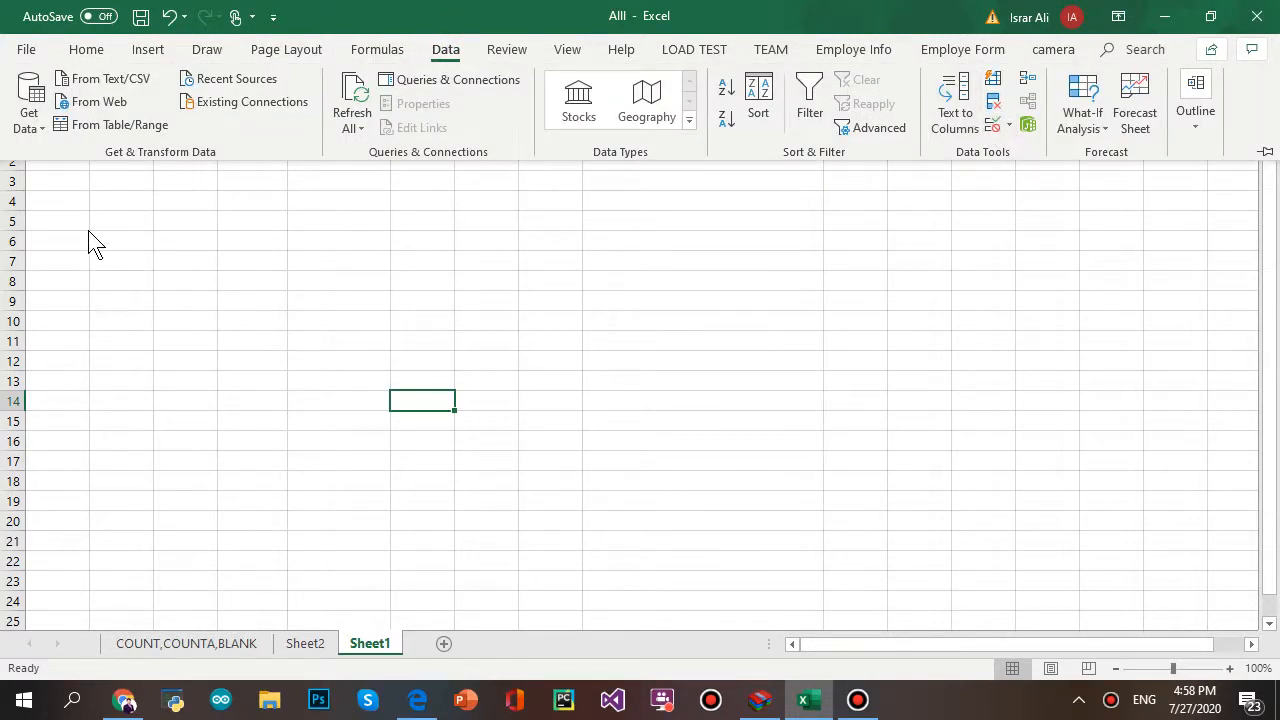
pyautogui.click(138, 218)
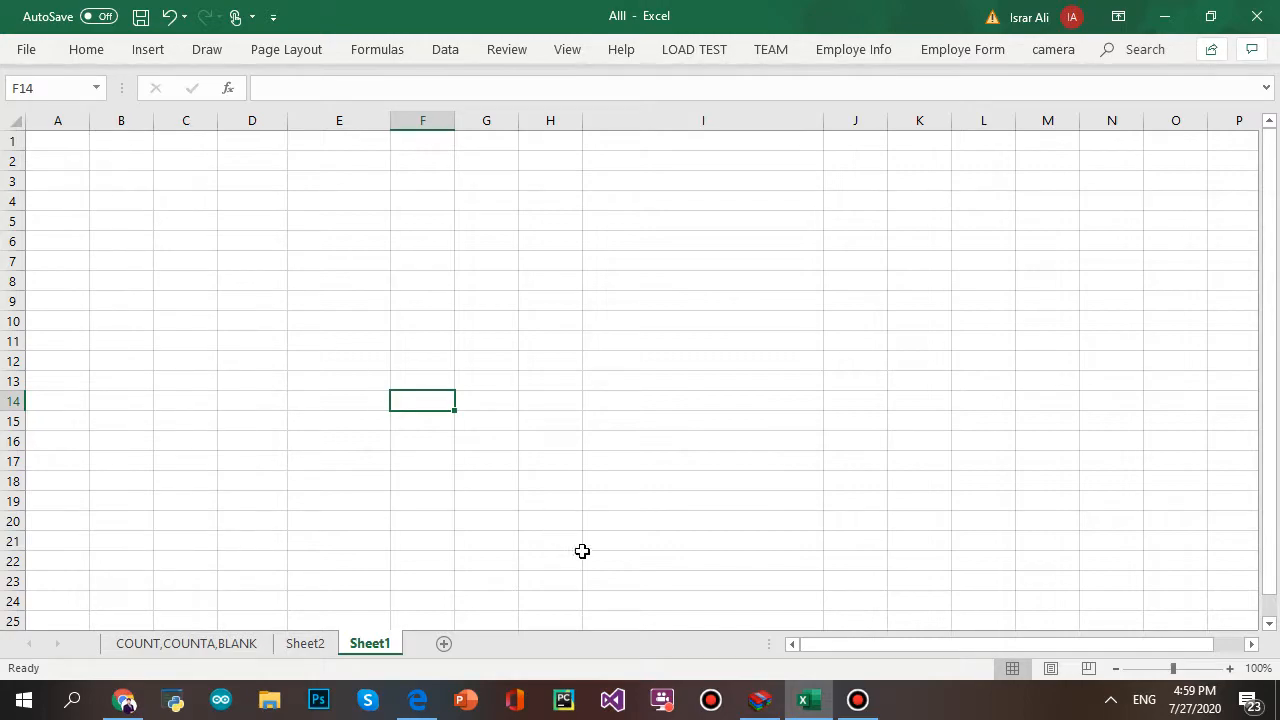
pyautogui.moveTo(858, 700)
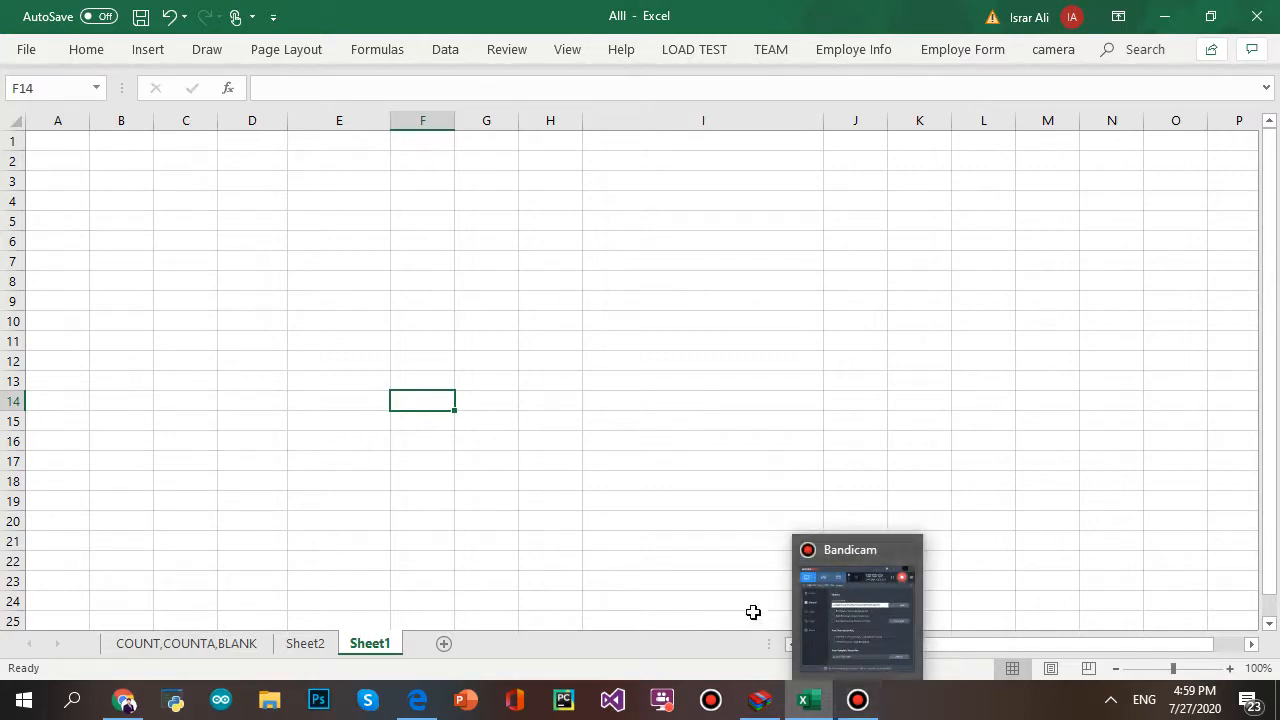
pyautogui.moveTo(876, 614)
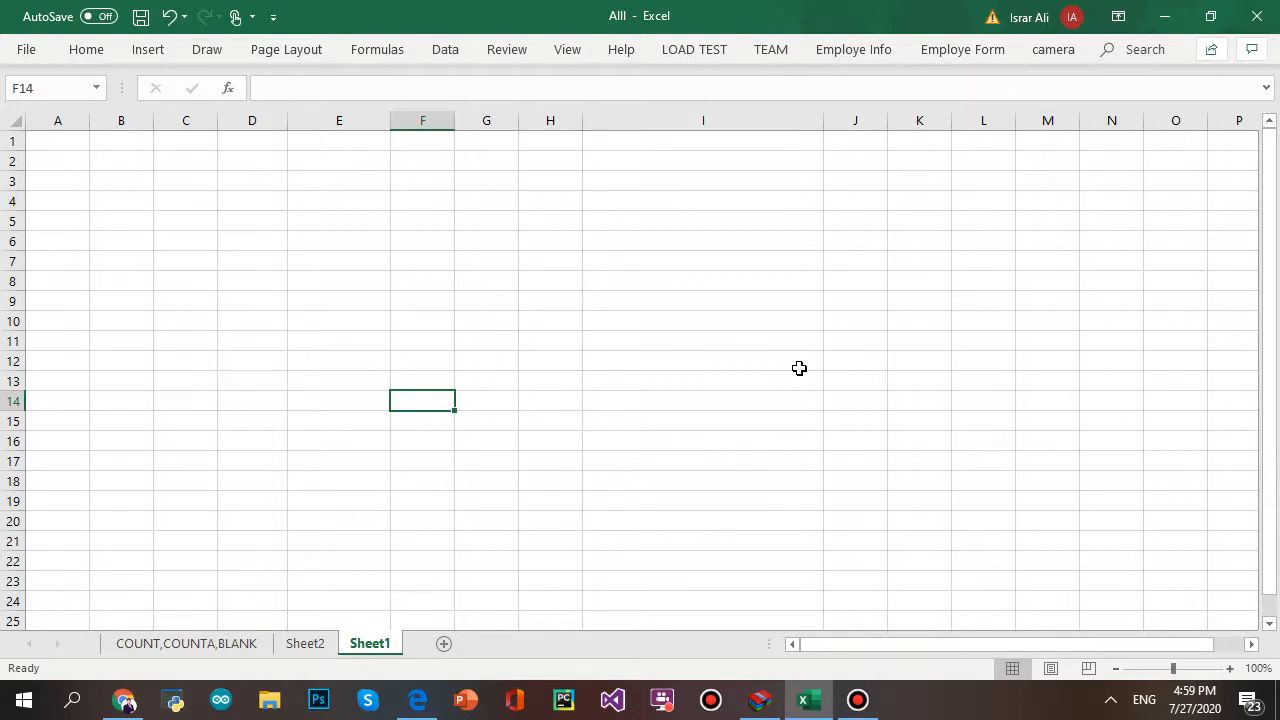
# - Enter Sr.No in B4 and cancel the Name entry in C4 that validation rejected
pyautogui.click(122, 206)
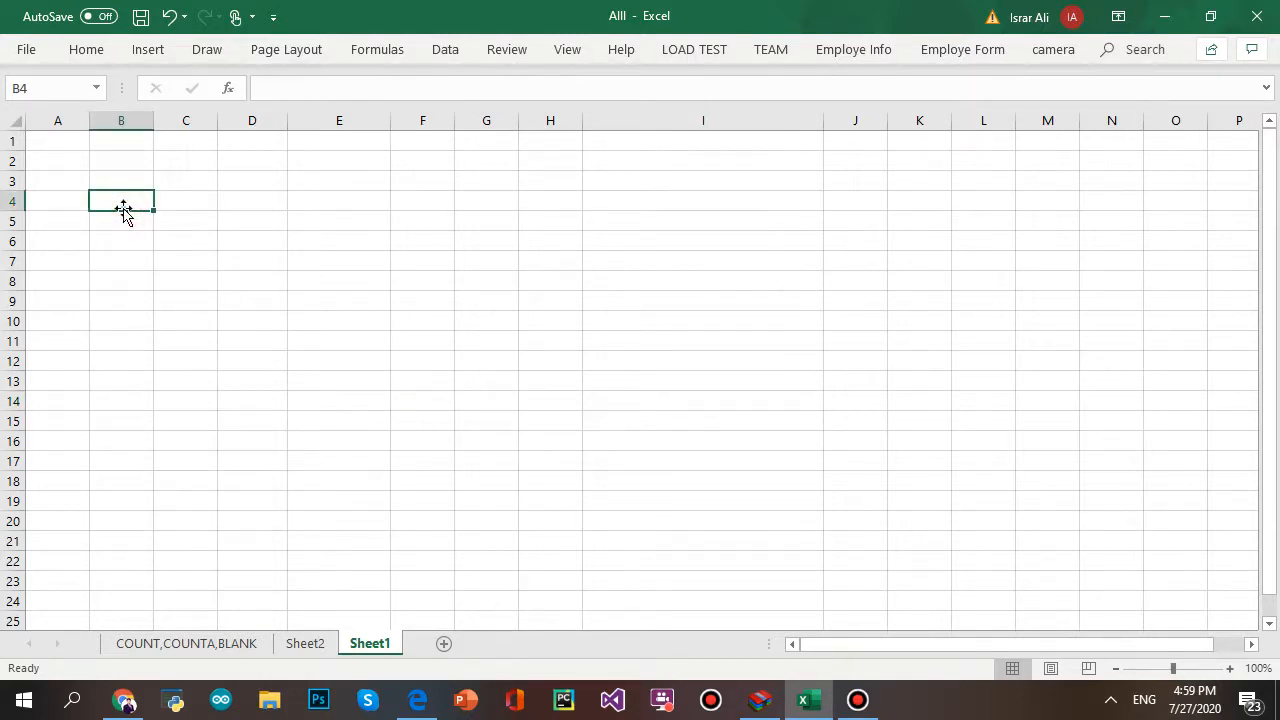
pyautogui.write('Sr.No')
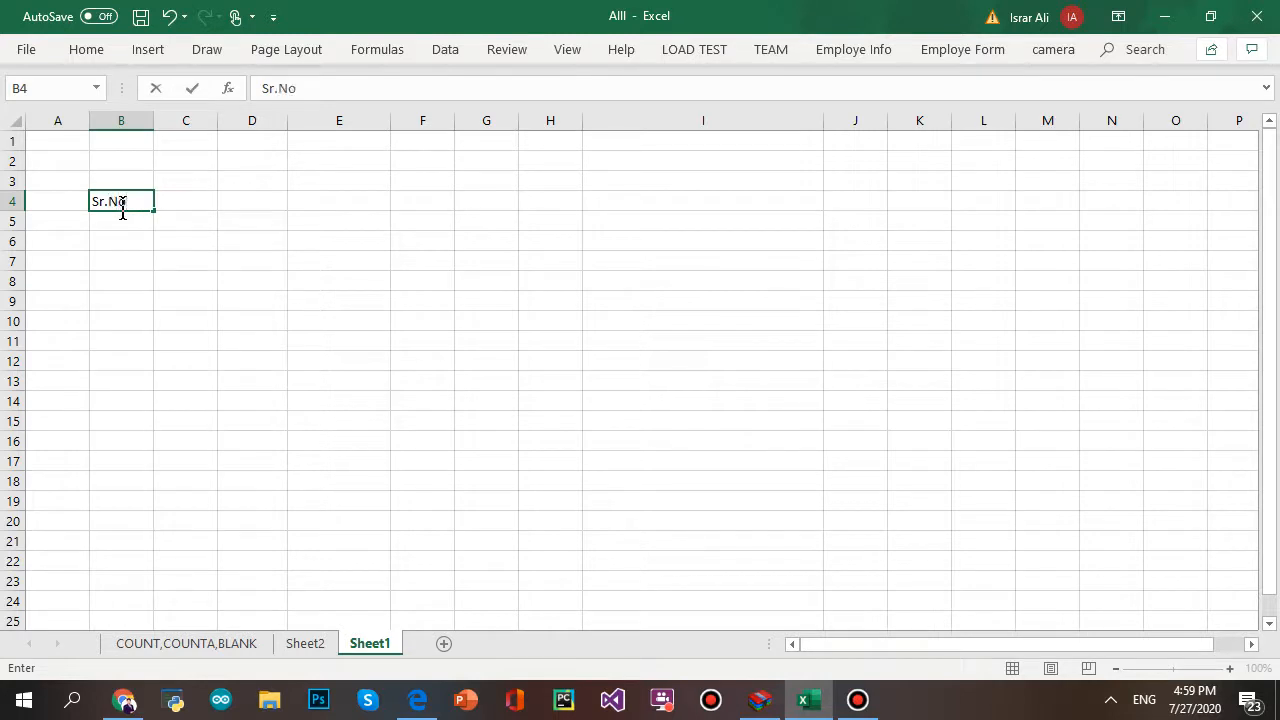
pyautogui.press('Tab')
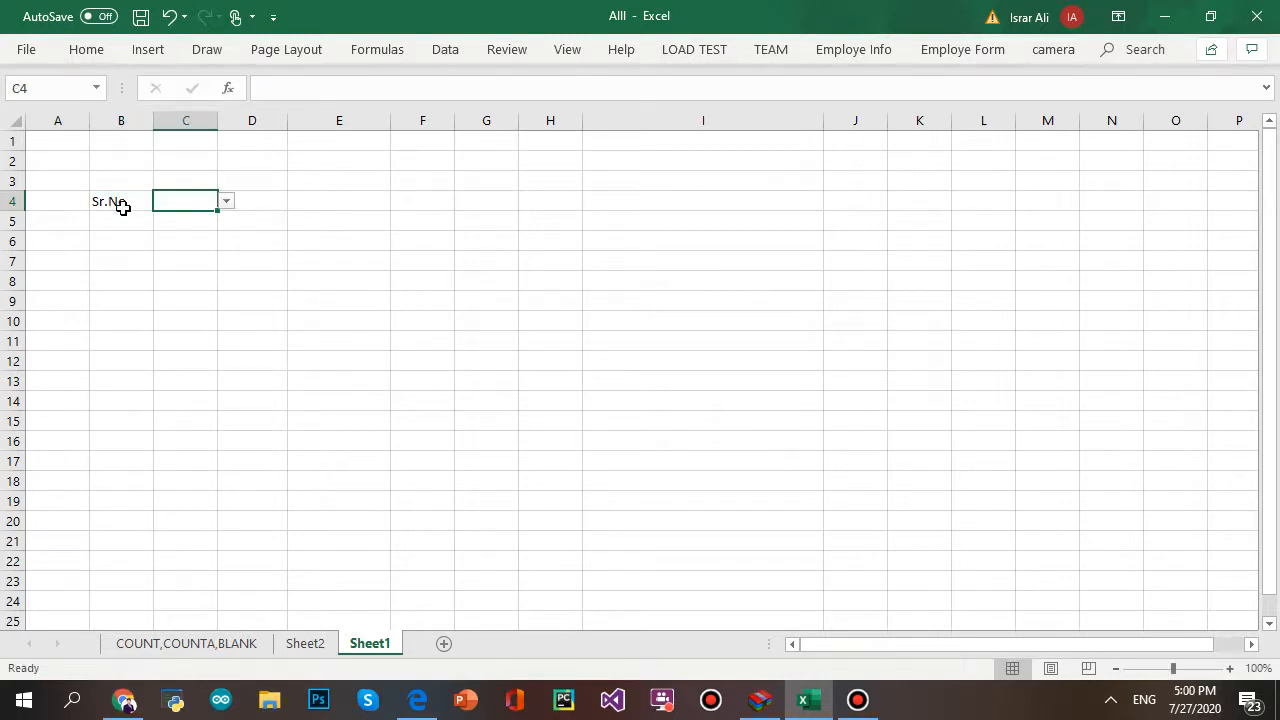
pyautogui.write('Name')
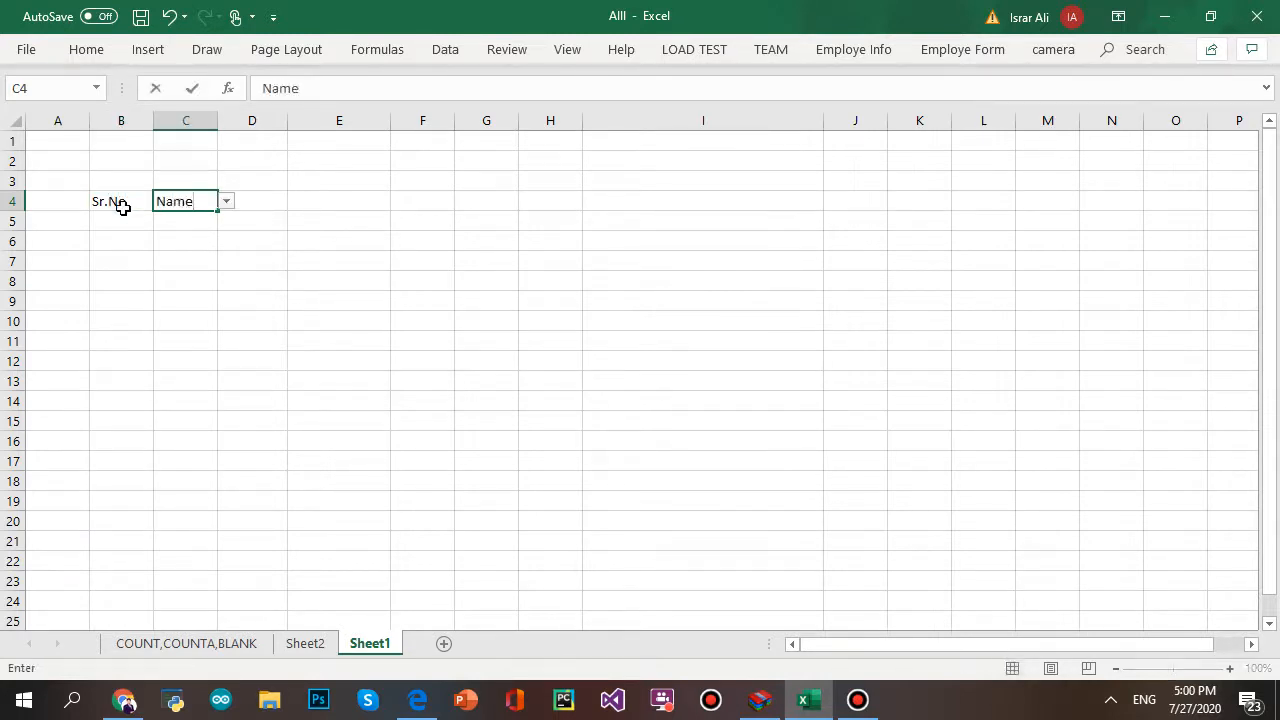
pyautogui.press('Tab')
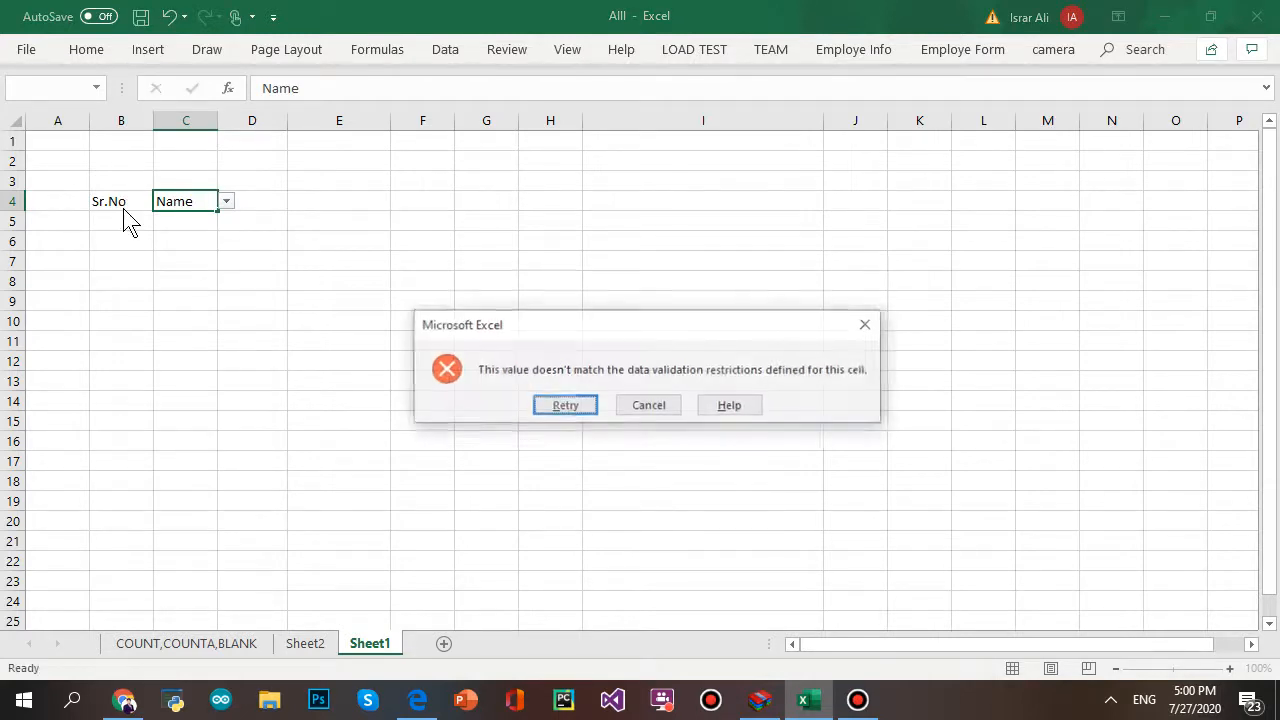
pyautogui.click(650, 408)
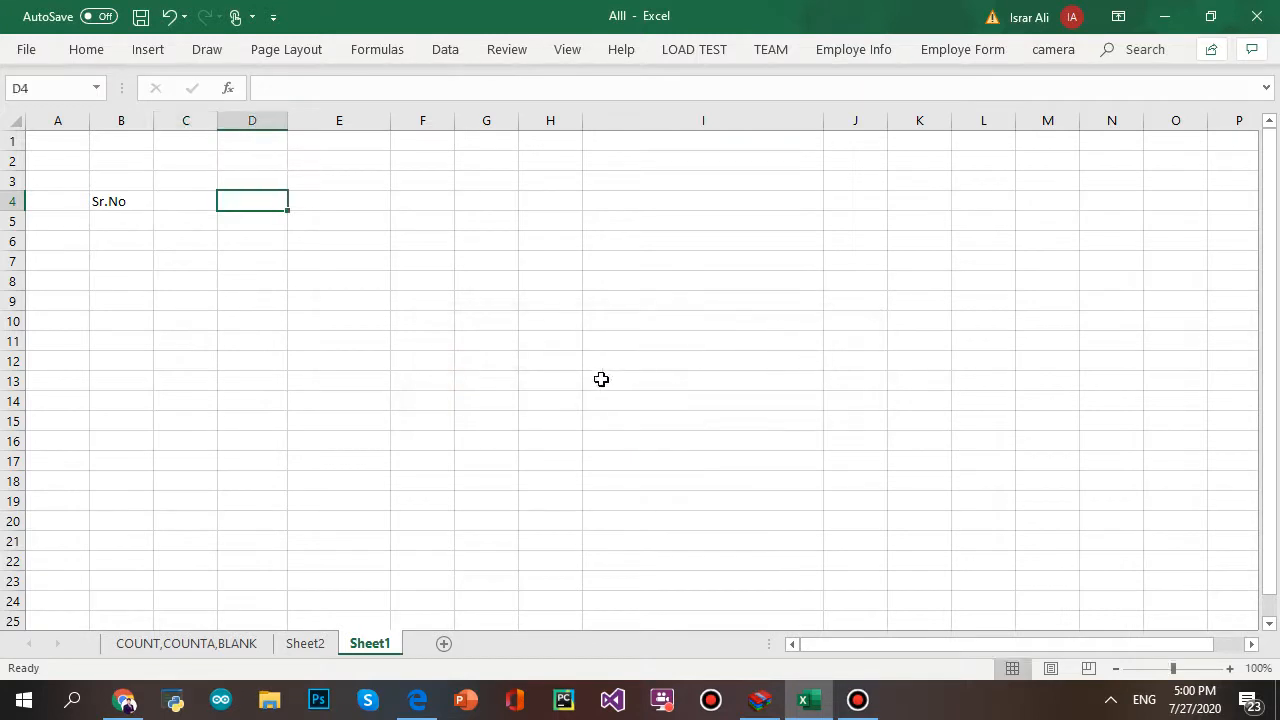
# - Add a new worksheet and enter the headings Sr.No in B4 and Name in C4
pyautogui.click(445, 643)
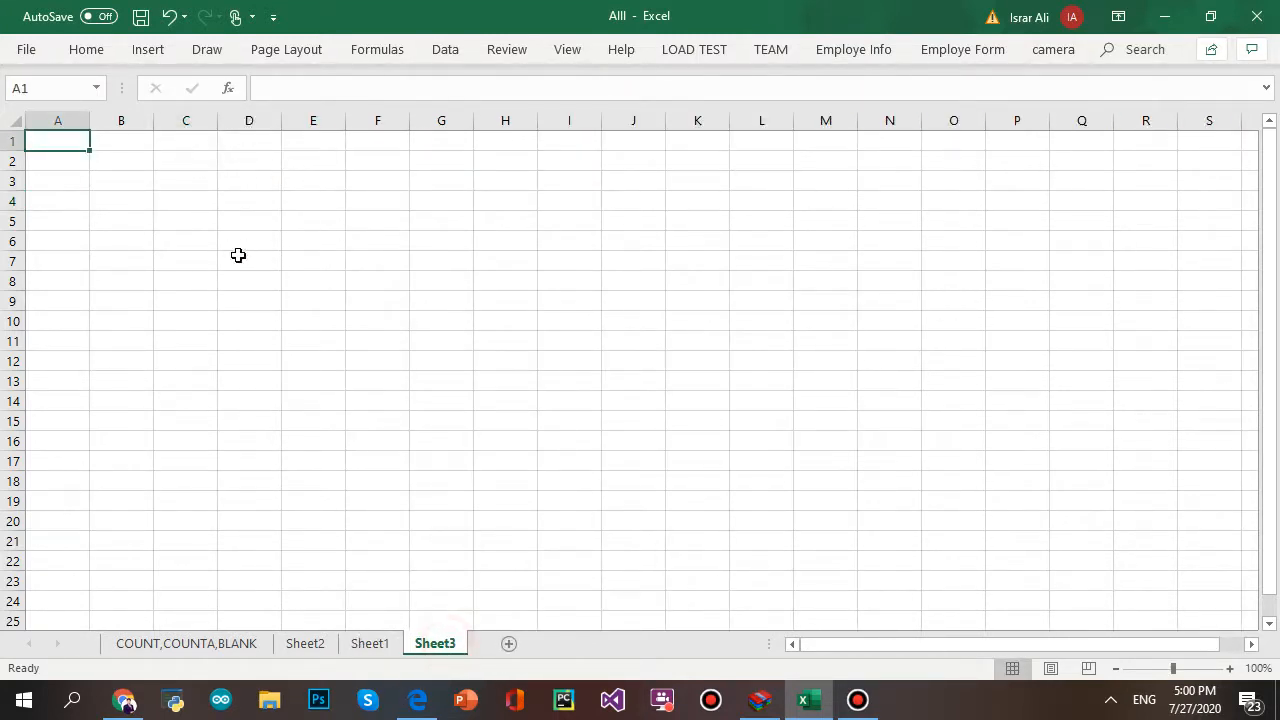
pyautogui.click(124, 197)
pyautogui.write('S')
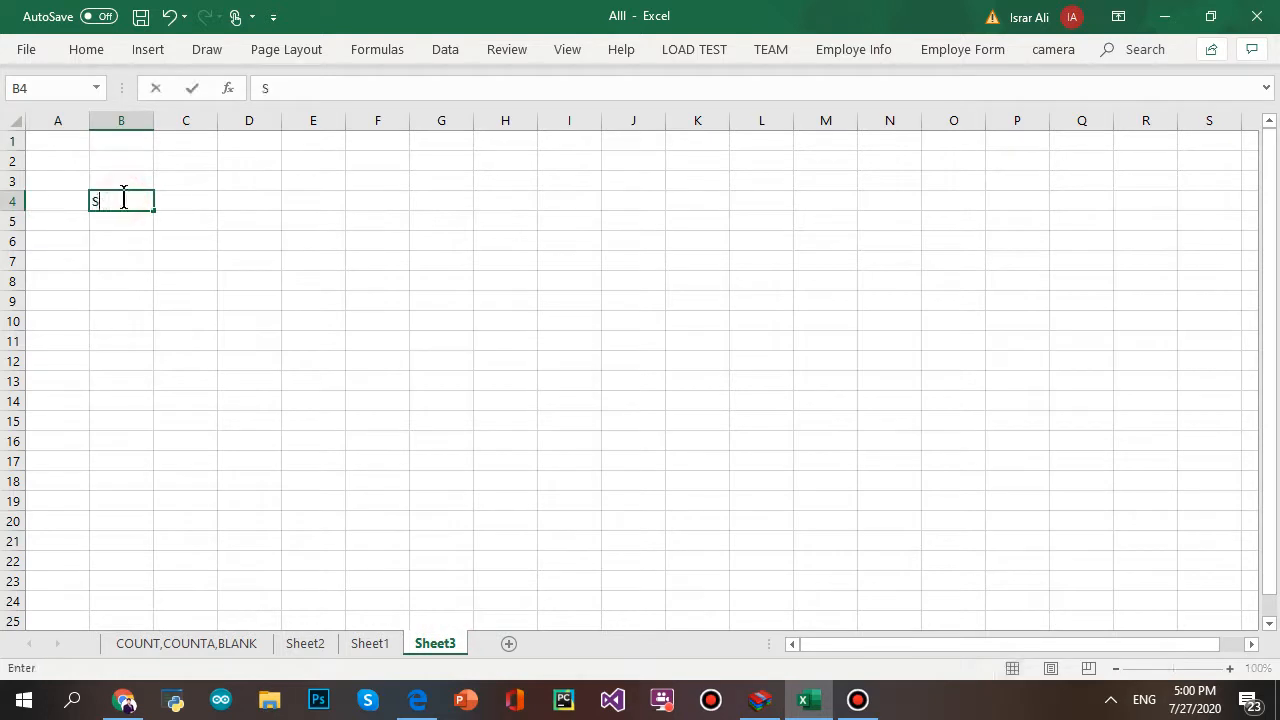
pyautogui.write('r.No')
pyautogui.press('Tab')
pyautogui.write('Name.com')
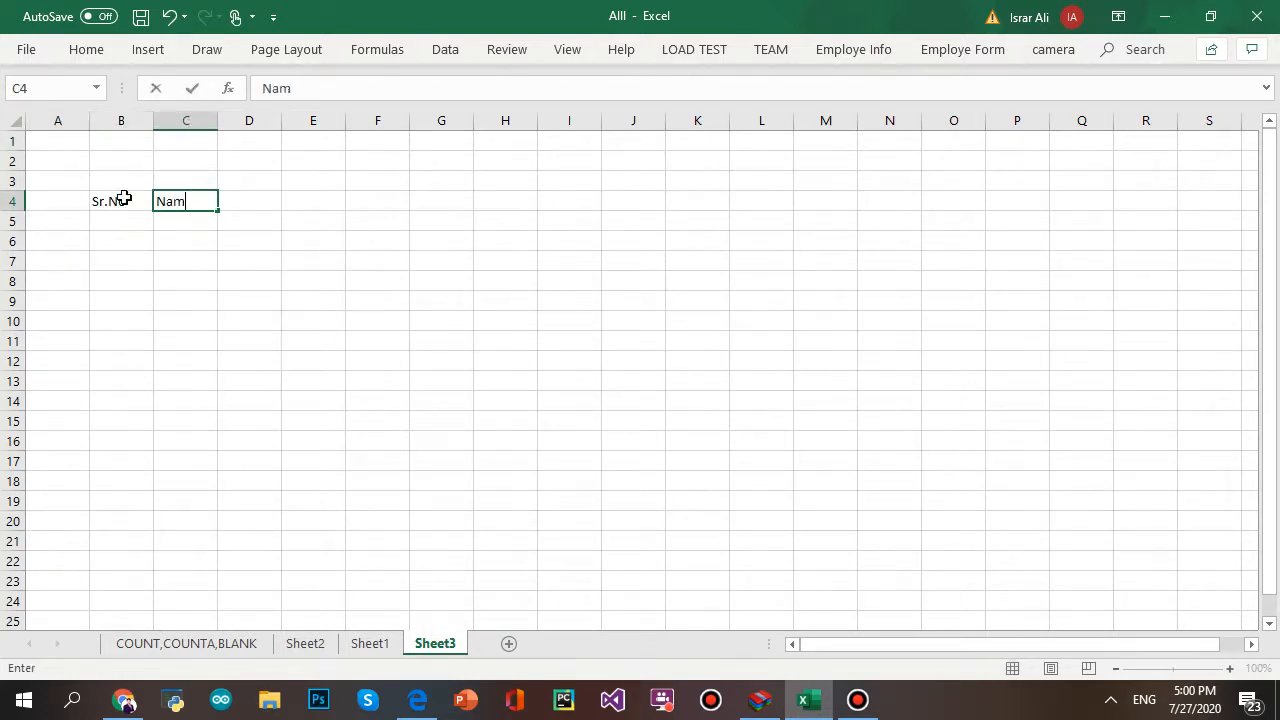
pyautogui.press('BackSpace')
pyautogui.press('BackSpace')
pyautogui.press('BackSpace')
pyautogui.press('BackSpace')
pyautogui.press('Tab')
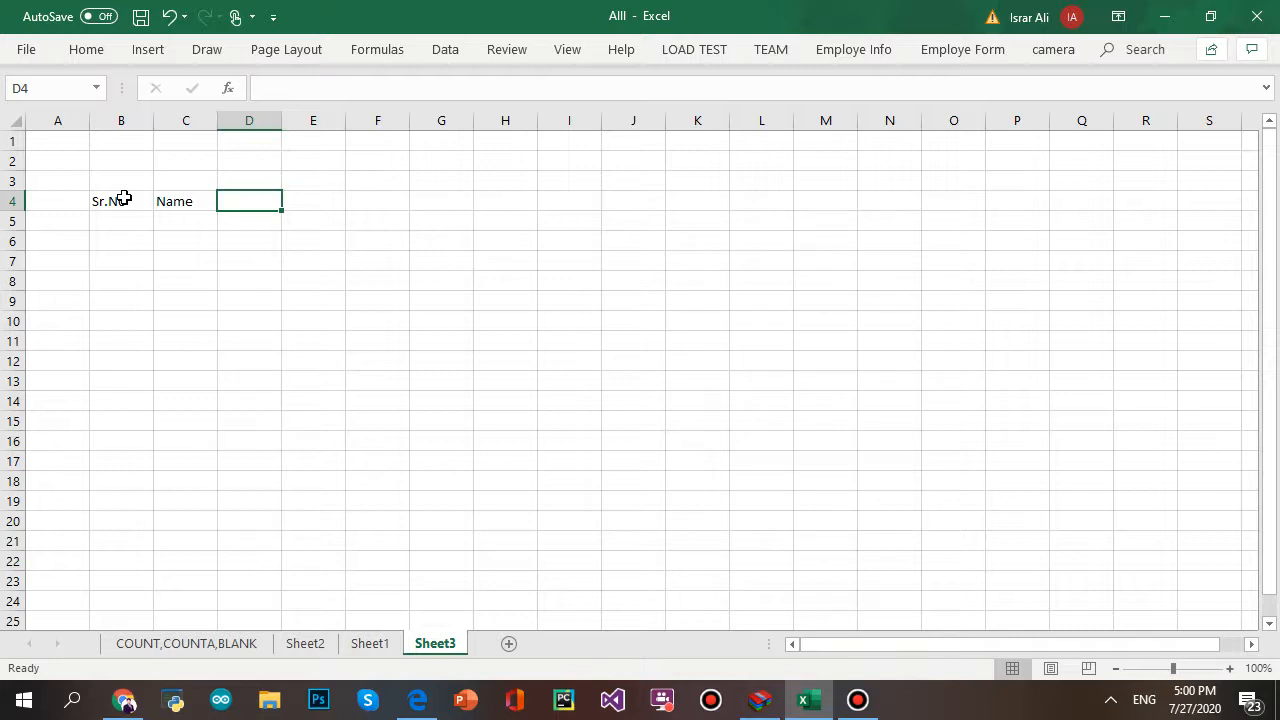
# - Enter the heading Class in D4, correcting the typos
pyautogui.write('Utilit')
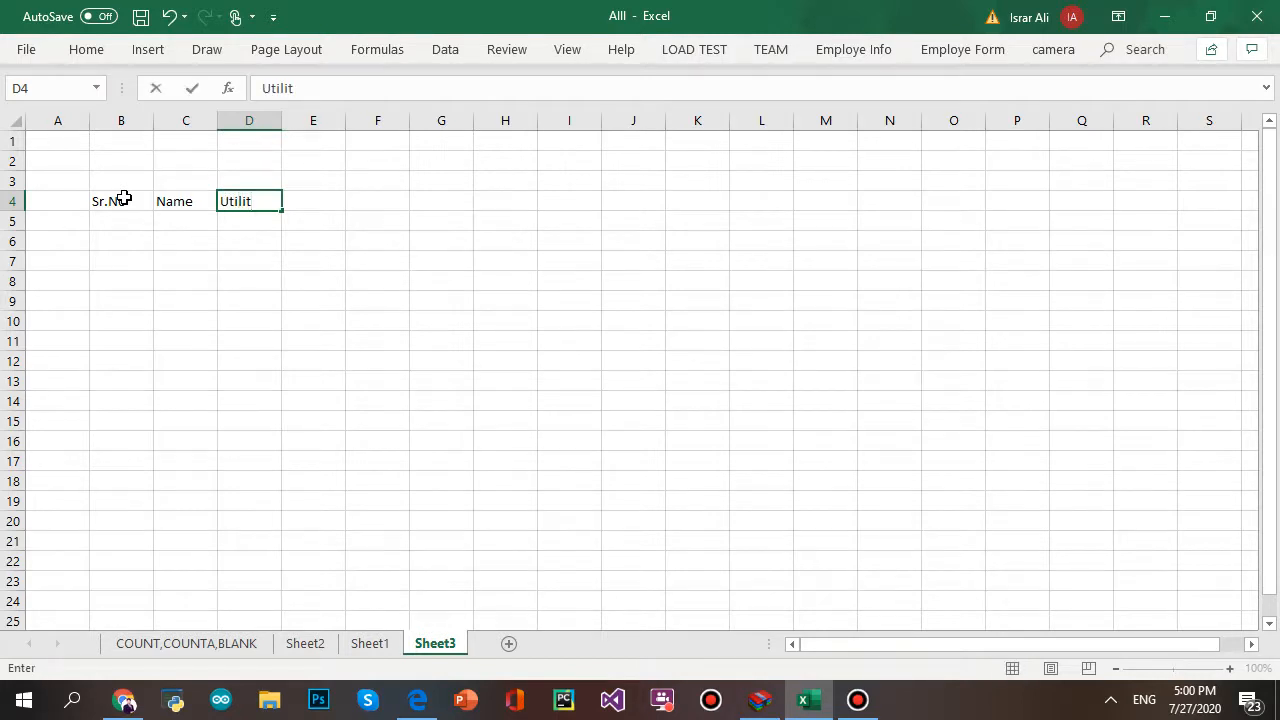
pyautogui.press('BackSpace')
pyautogui.press('BackSpace')
pyautogui.press('BackSpace')
pyautogui.press('BackSpace')
pyautogui.press('BackSpace')
pyautogui.press('BackSpace')
pyautogui.write('Claass')
pyautogui.press('BackSpace')
pyautogui.press('BackSpace')
pyautogui.press('BackSpace')
pyautogui.write('ss')
pyautogui.press('Tab')
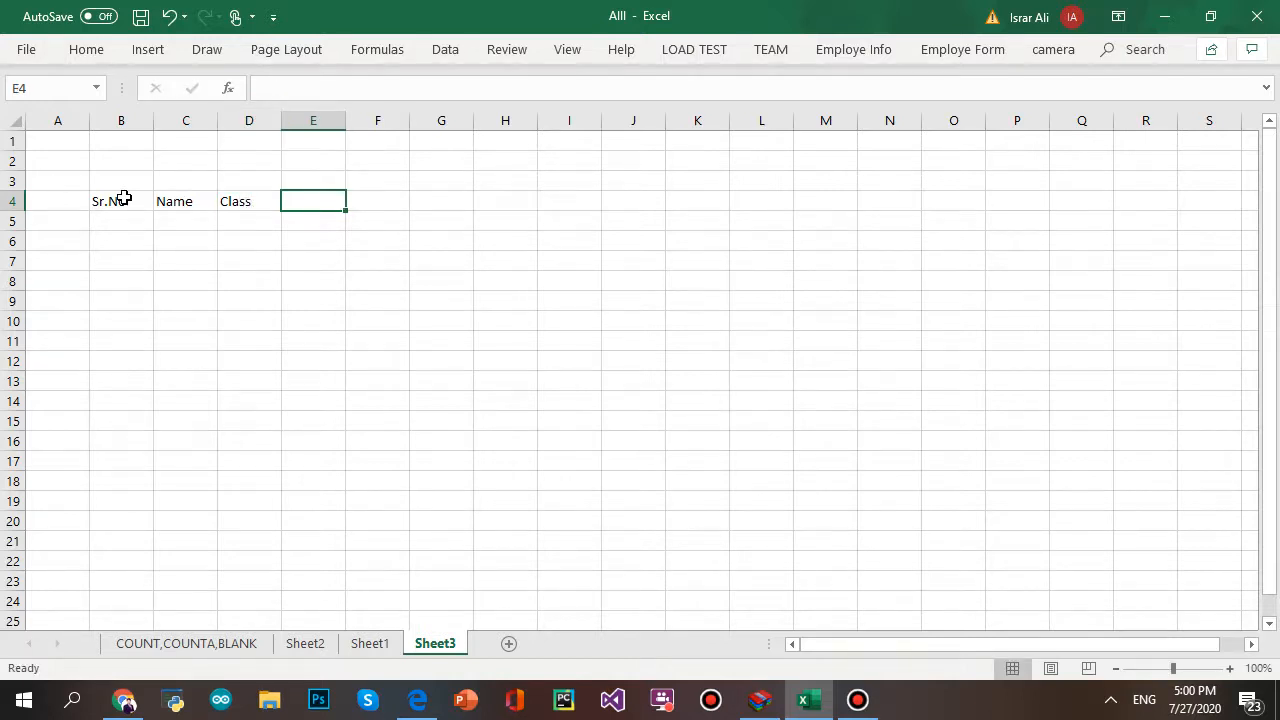
# - Enter the headings Eng, Urdu and Math in E4 through G4
pyautogui.write('Eng')
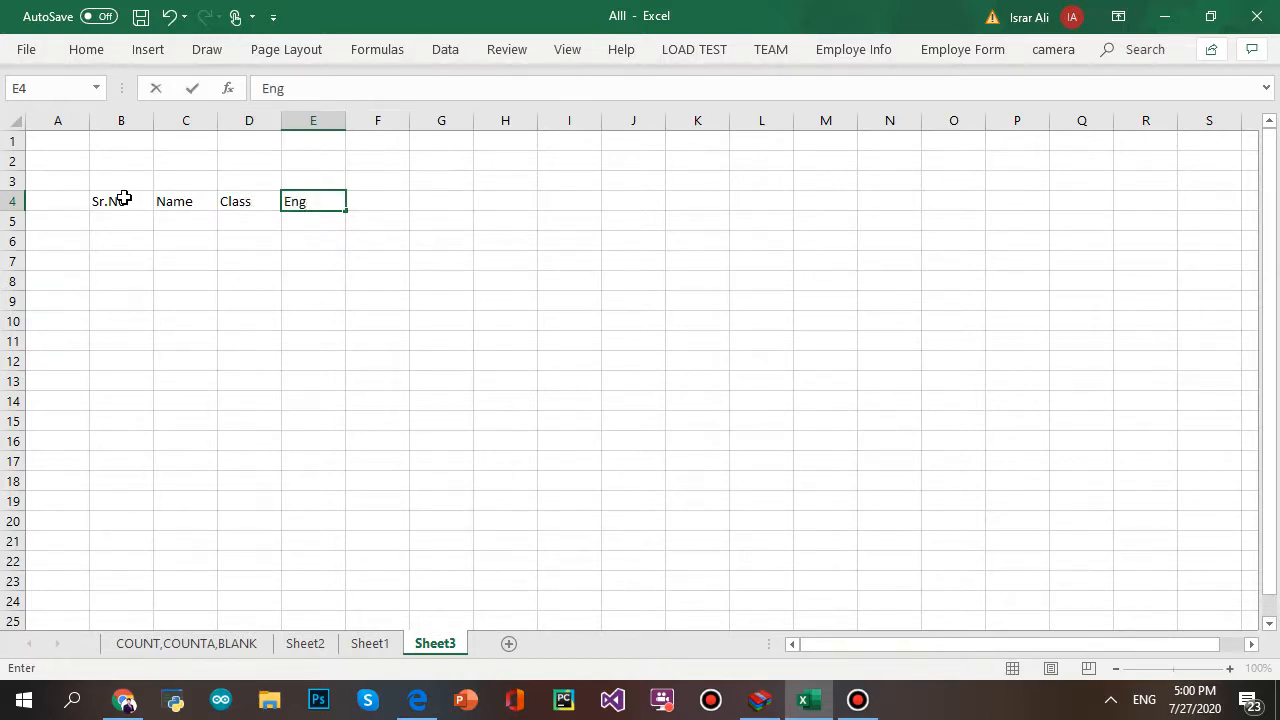
pyautogui.press('Tab')
pyautogui.write('Urdu')
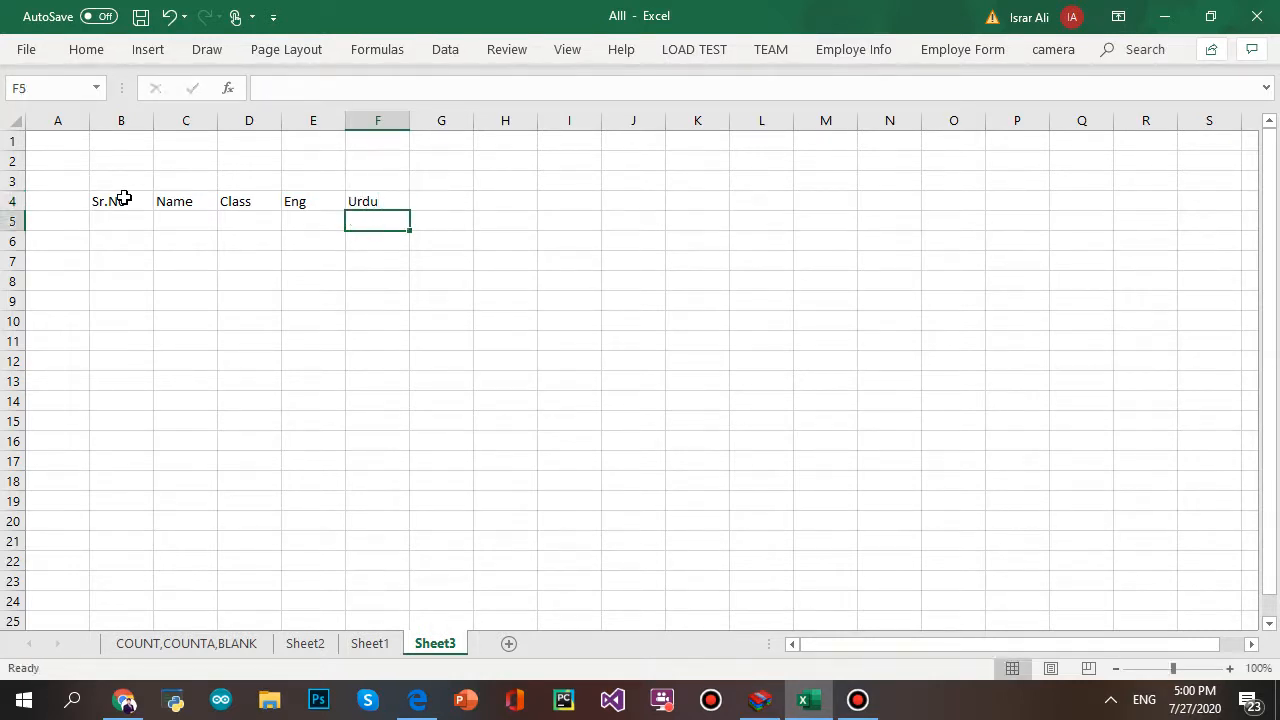
pyautogui.press('Tab')
pyautogui.write('MAth')
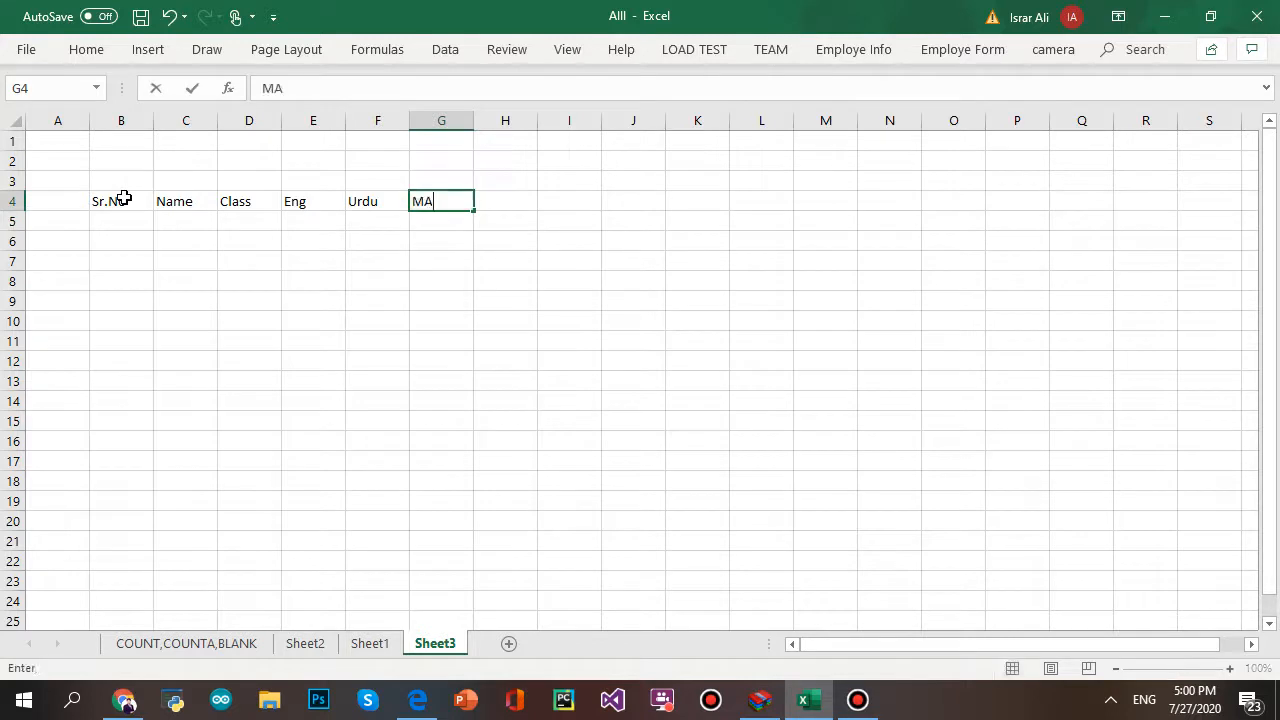
pyautogui.press('BackSpace')
pyautogui.press('BackSpace')
pyautogui.press('BackSpace')
pyautogui.write('ath')
pyautogui.press('Tab')
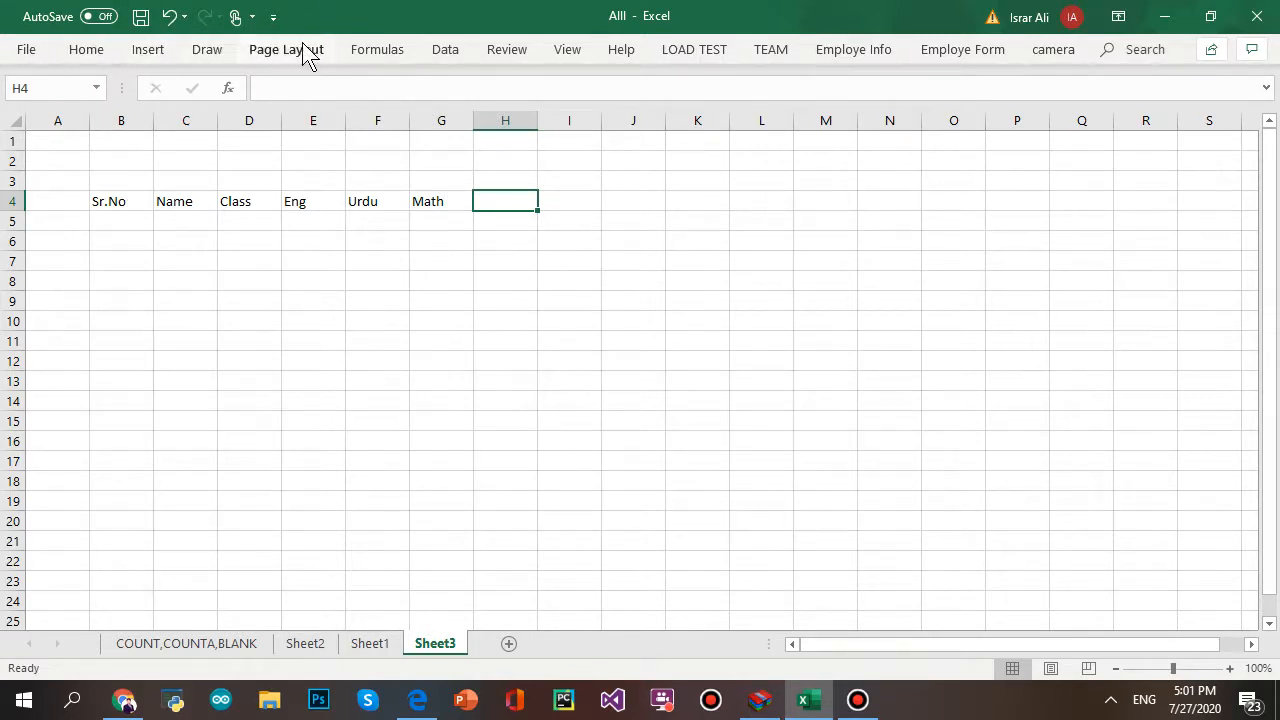
pyautogui.click(447, 51)
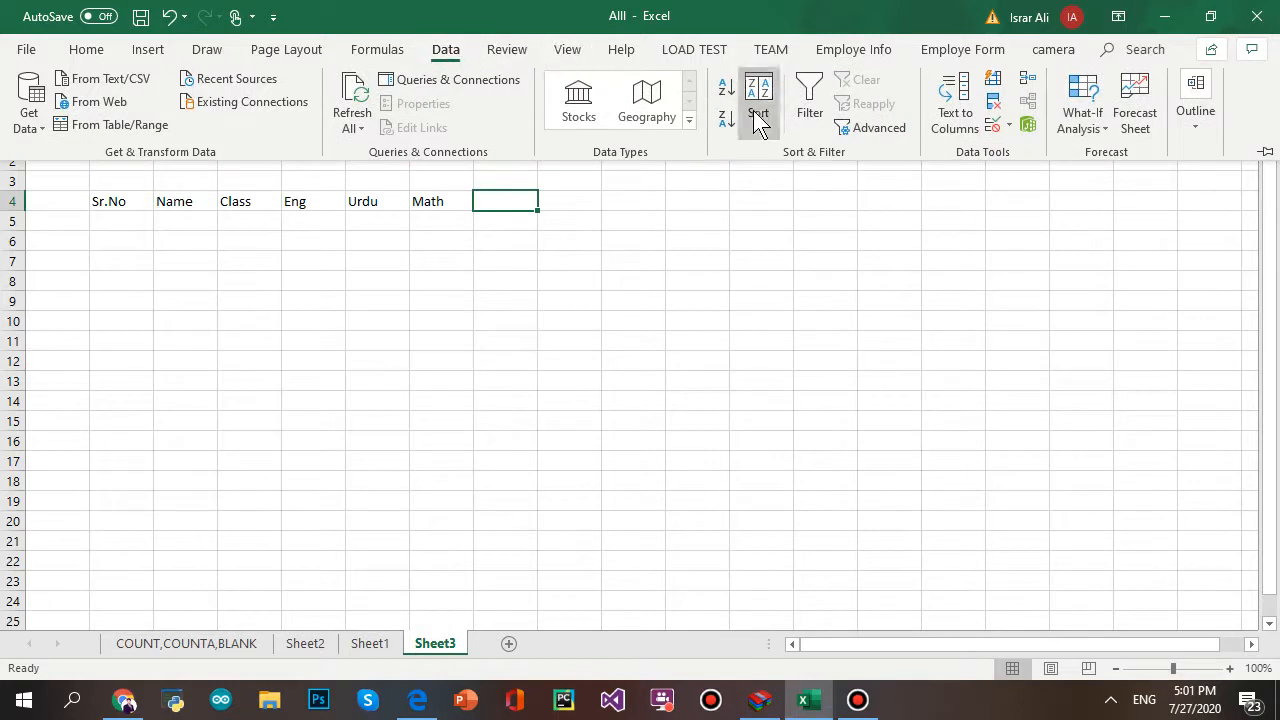
pyautogui.click(1007, 128)
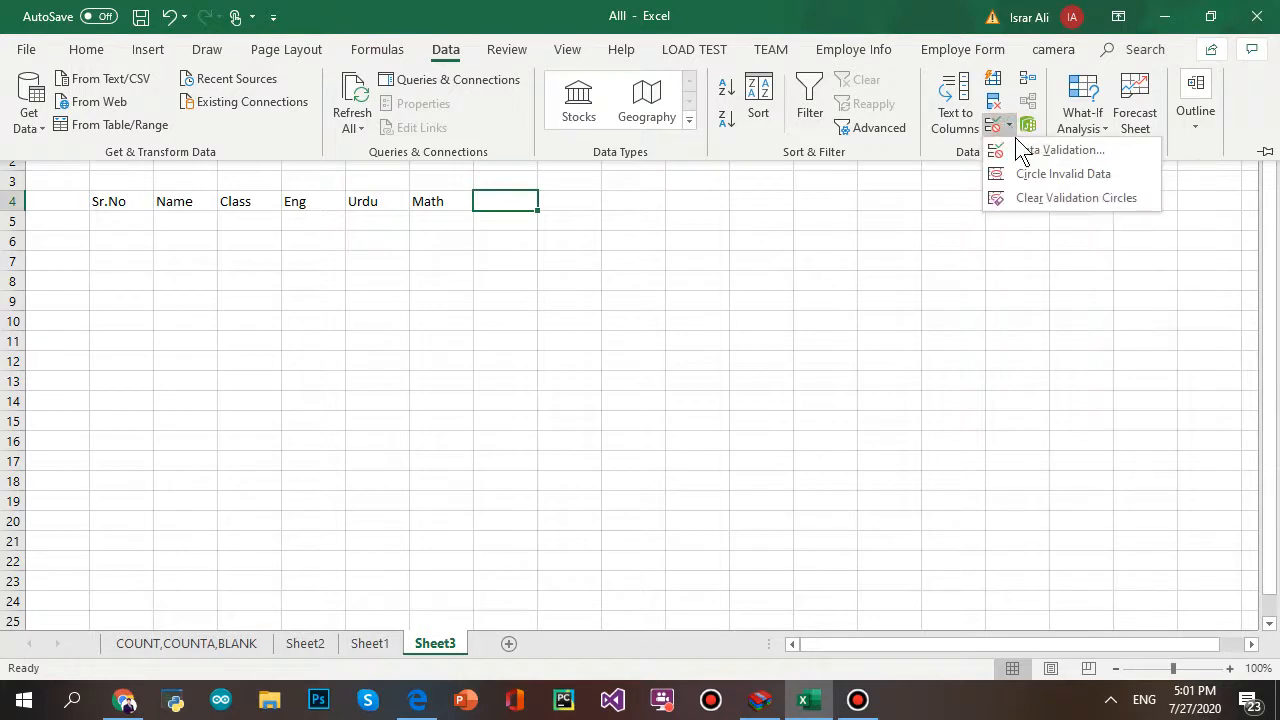
pyautogui.click(1060, 150)
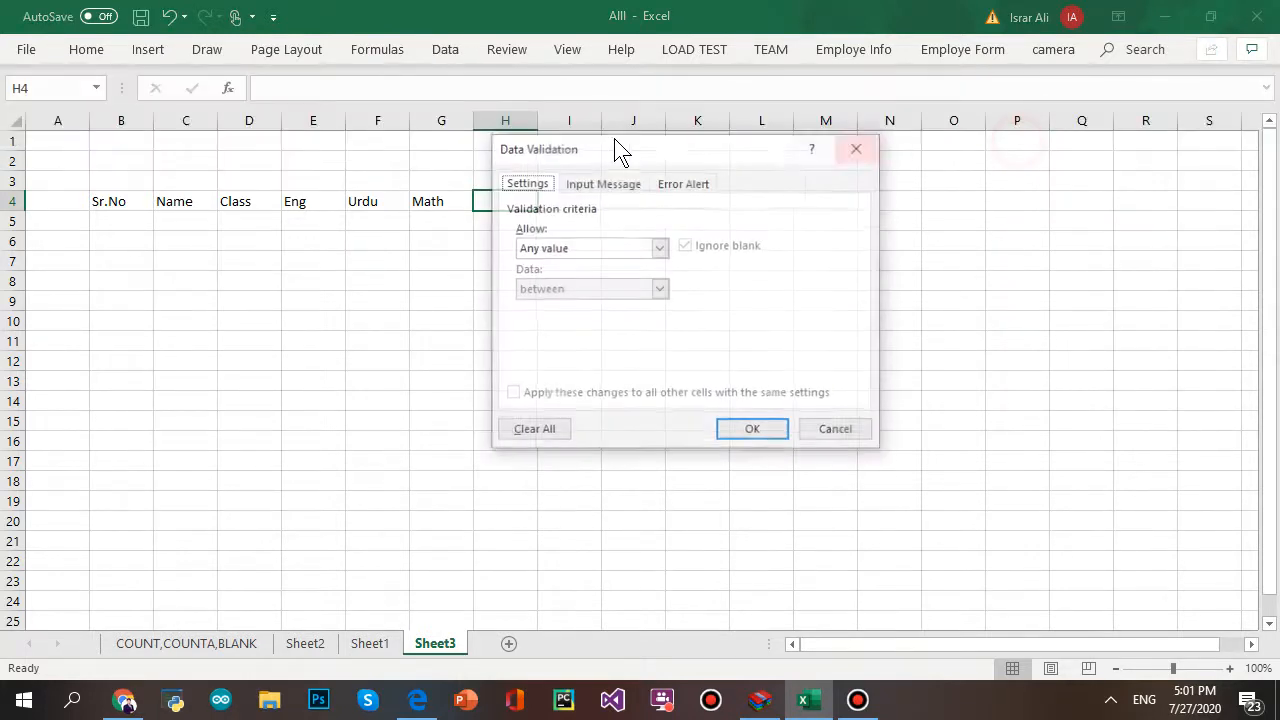
pyautogui.click(658, 248)
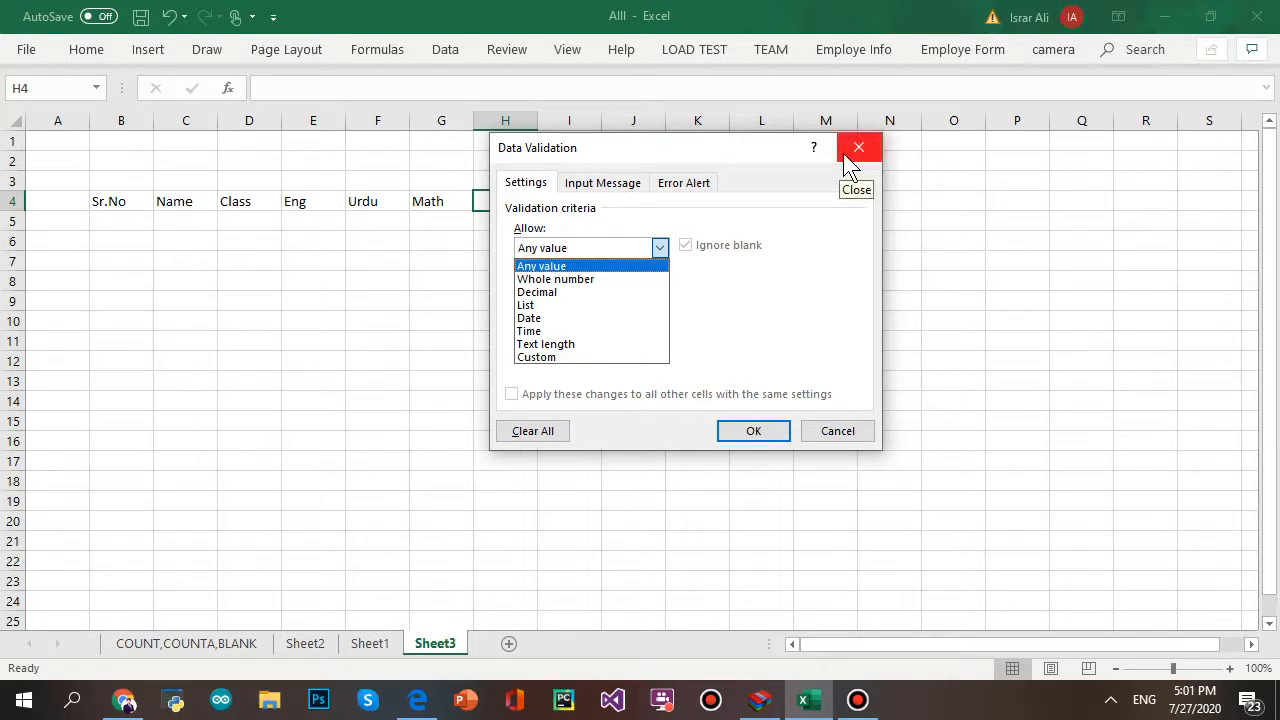
pyautogui.click(680, 140)
pyautogui.moveTo(762, 145); pyautogui.dragTo(222, 262)
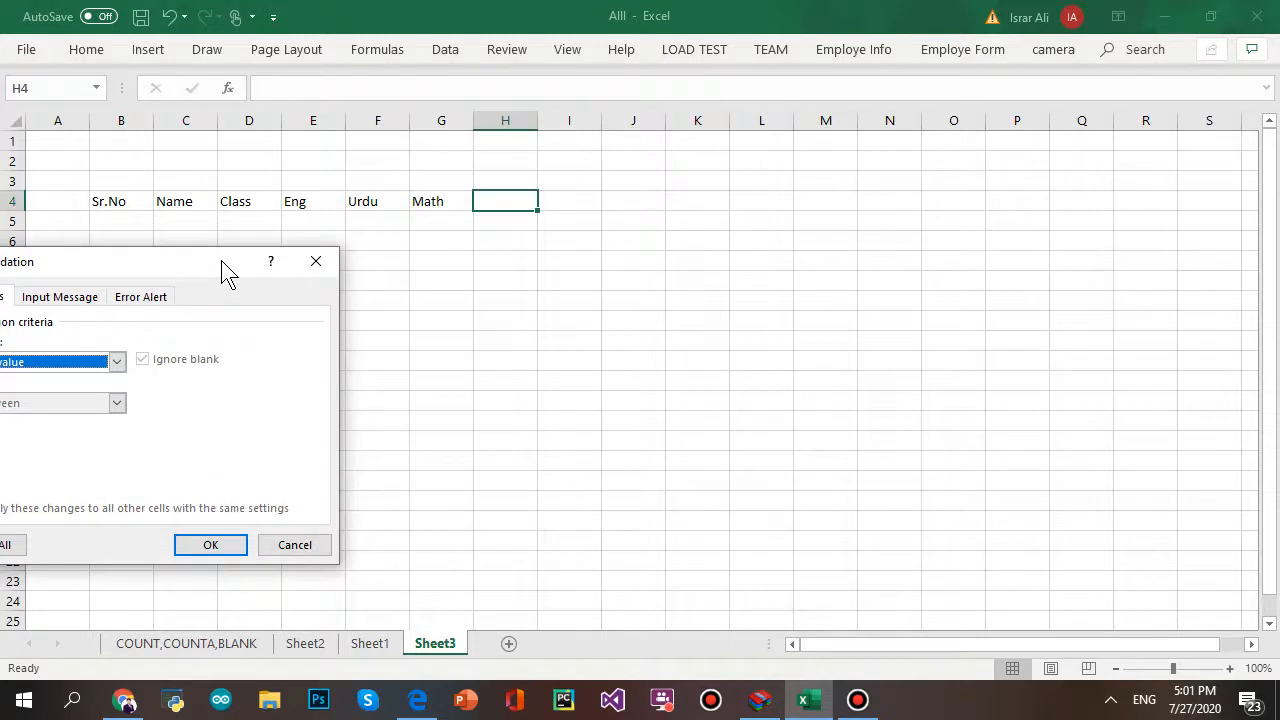
pyautogui.click(118, 363)
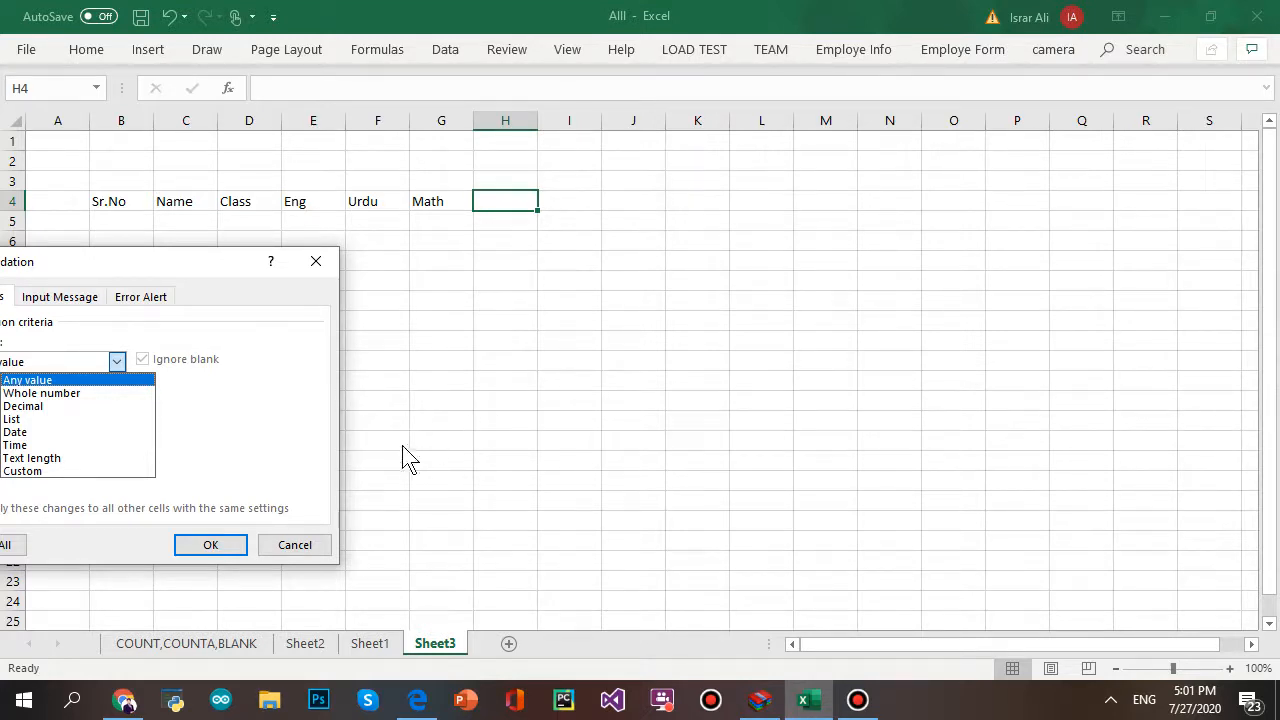
pyautogui.click(222, 548)
pyautogui.click(222, 548)
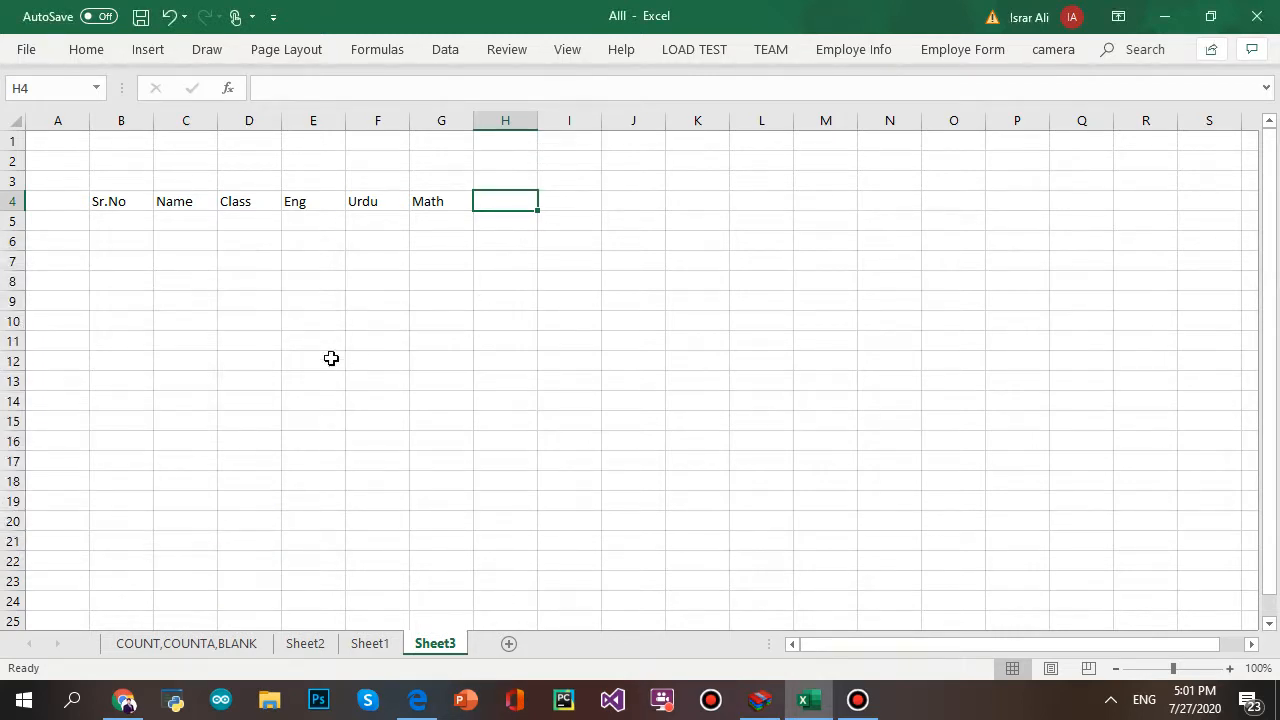
pyautogui.click(612, 261)
# - Number B5:B9 with the series 1 to 5, then select the table B4:G9
pyautogui.click(112, 226)
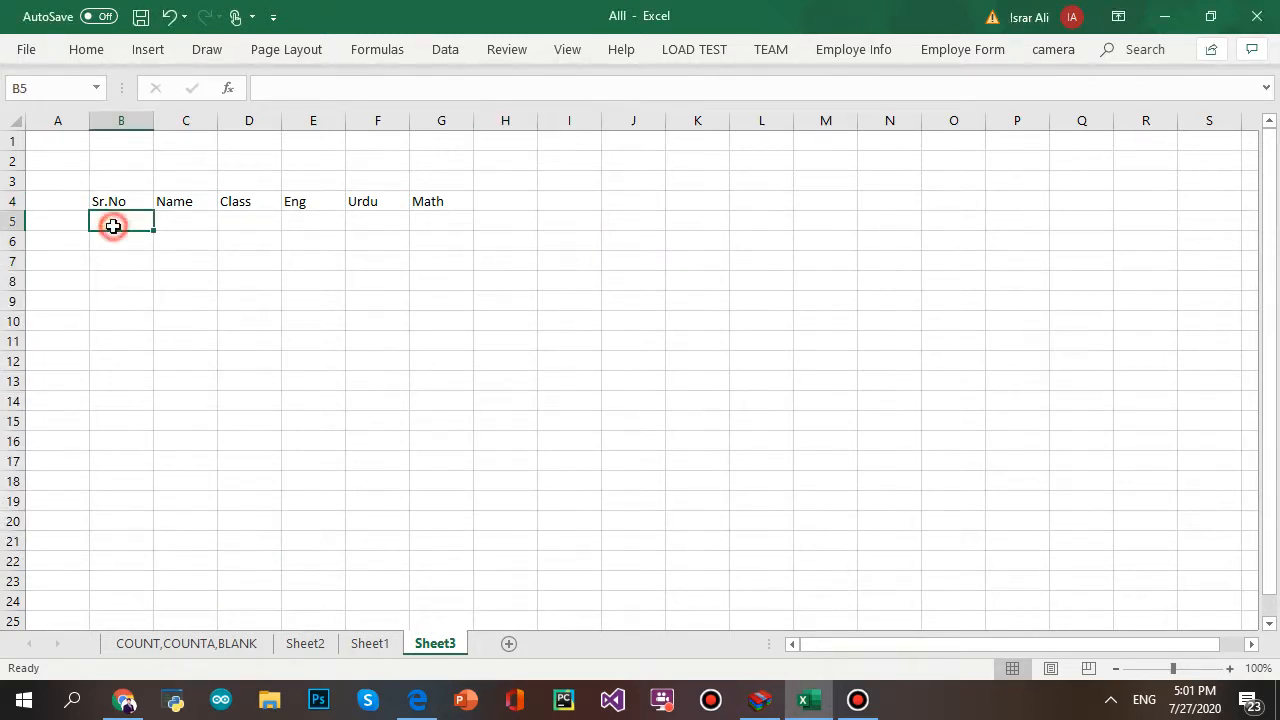
pyautogui.click(123, 228)
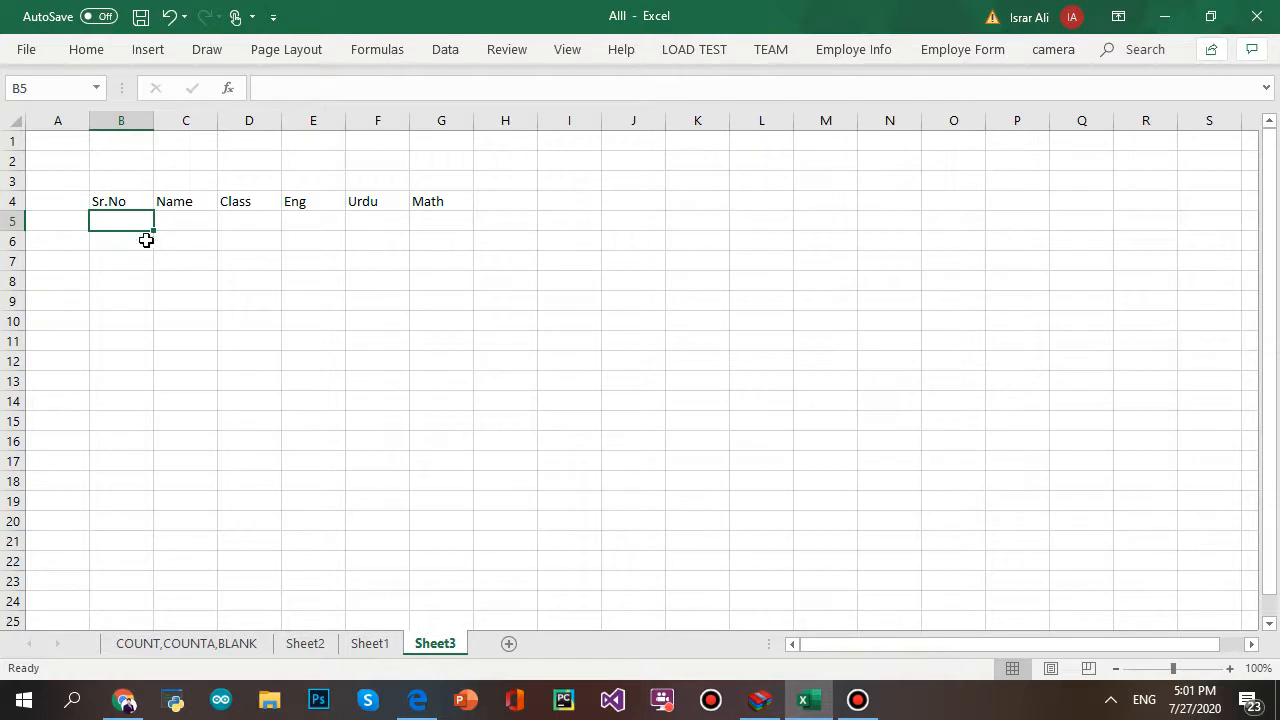
pyautogui.write('1')
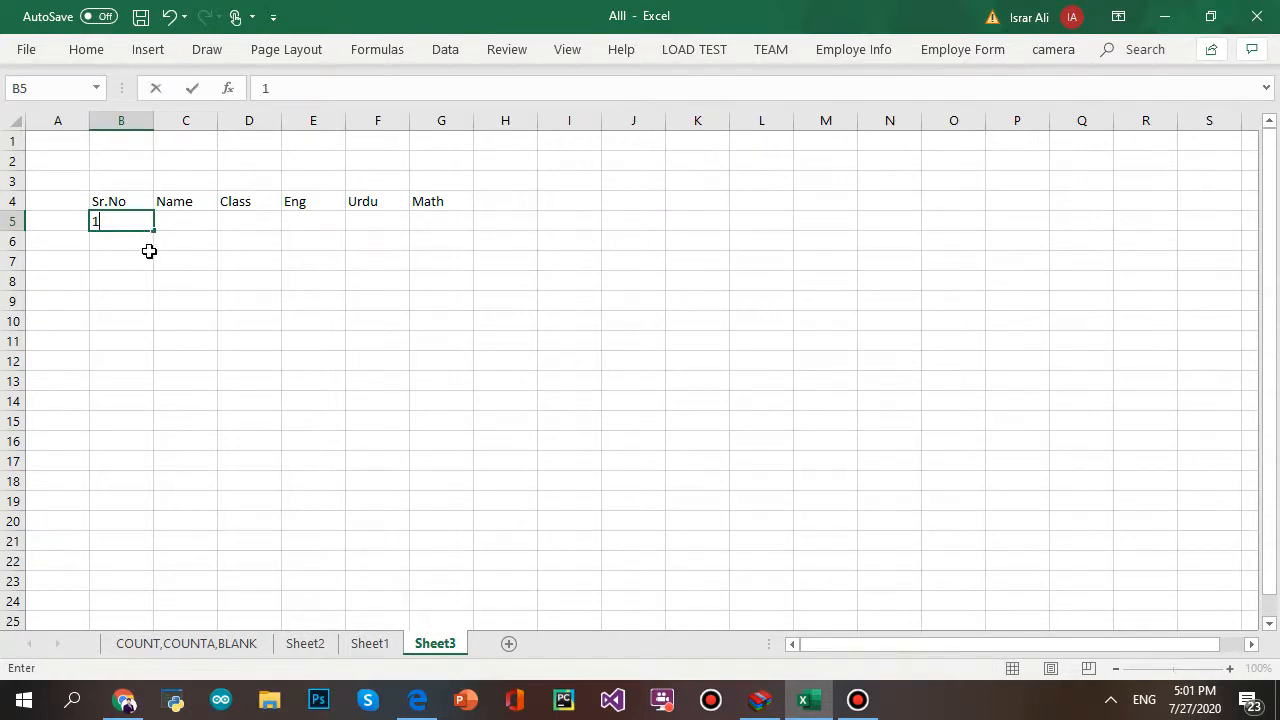
pyautogui.click(147, 257)
pyautogui.click(138, 216)
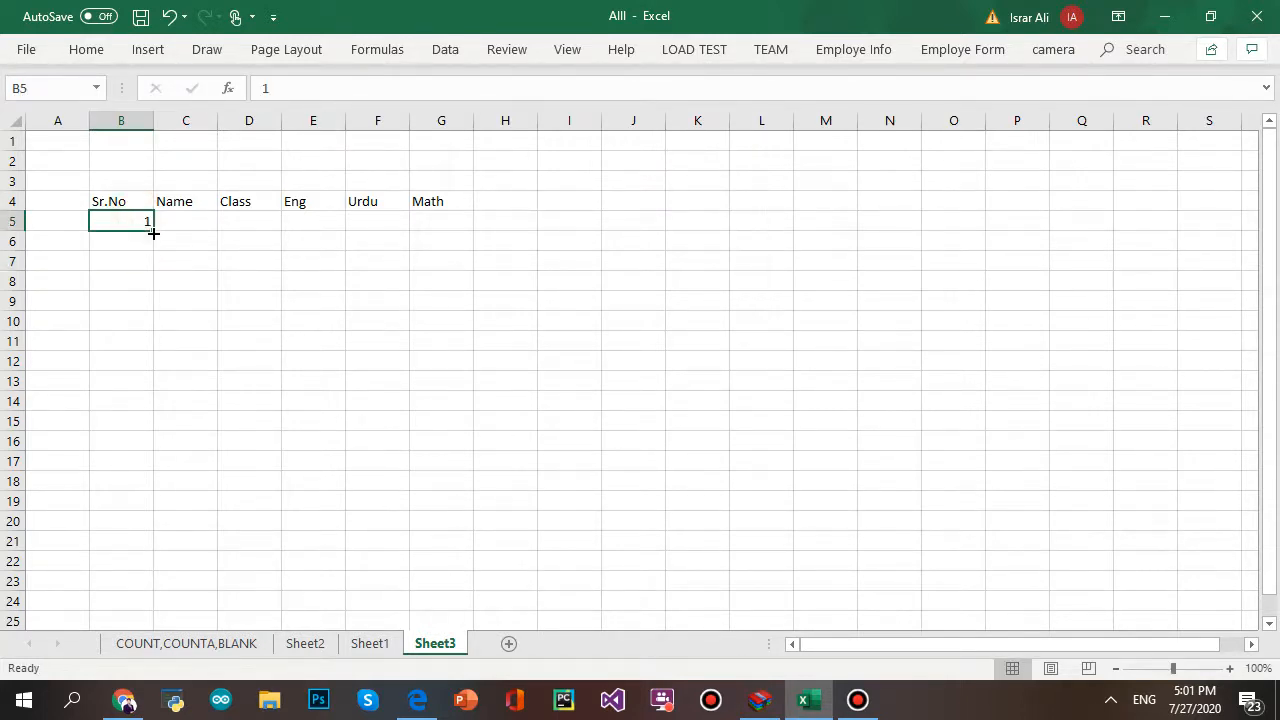
pyautogui.moveTo(150, 230); pyautogui.dragTo(157, 310)
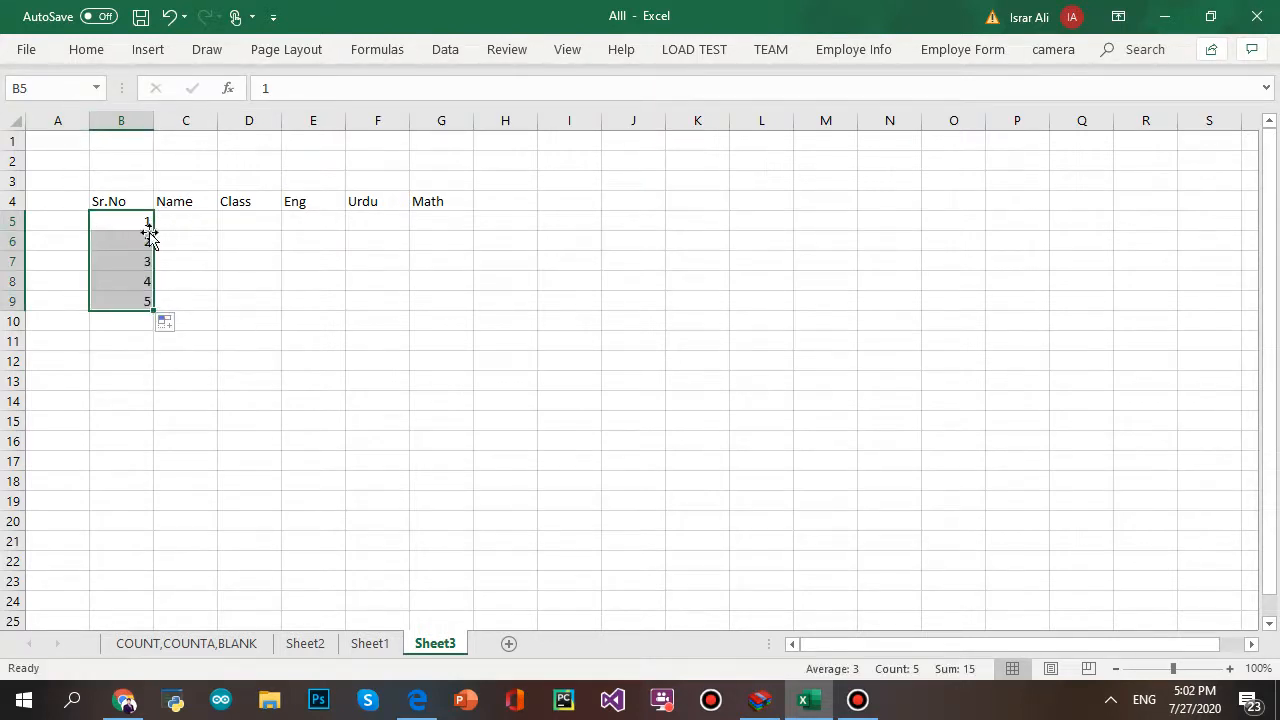
pyautogui.click(141, 197)
pyautogui.moveTo(141, 197); pyautogui.dragTo(466, 294)
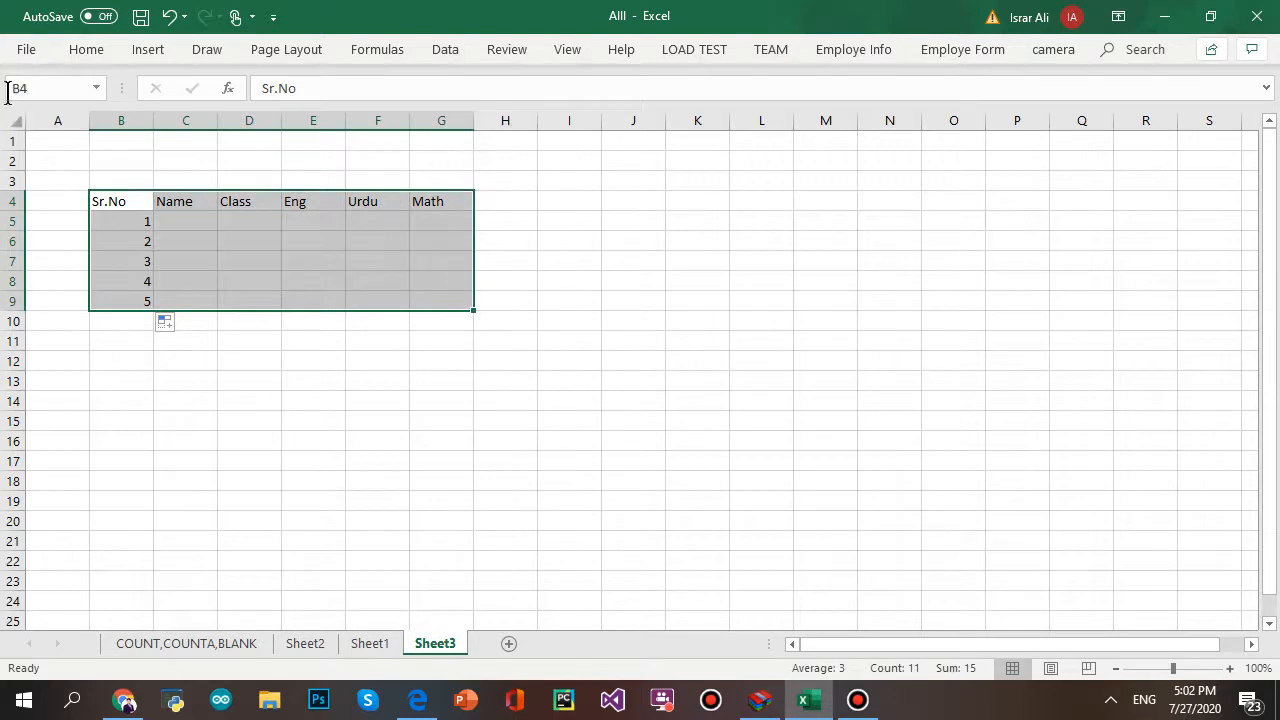
# - Give table B4:G9 All Borders and centre its contents vertically and horizontally
pyautogui.click(86, 50)
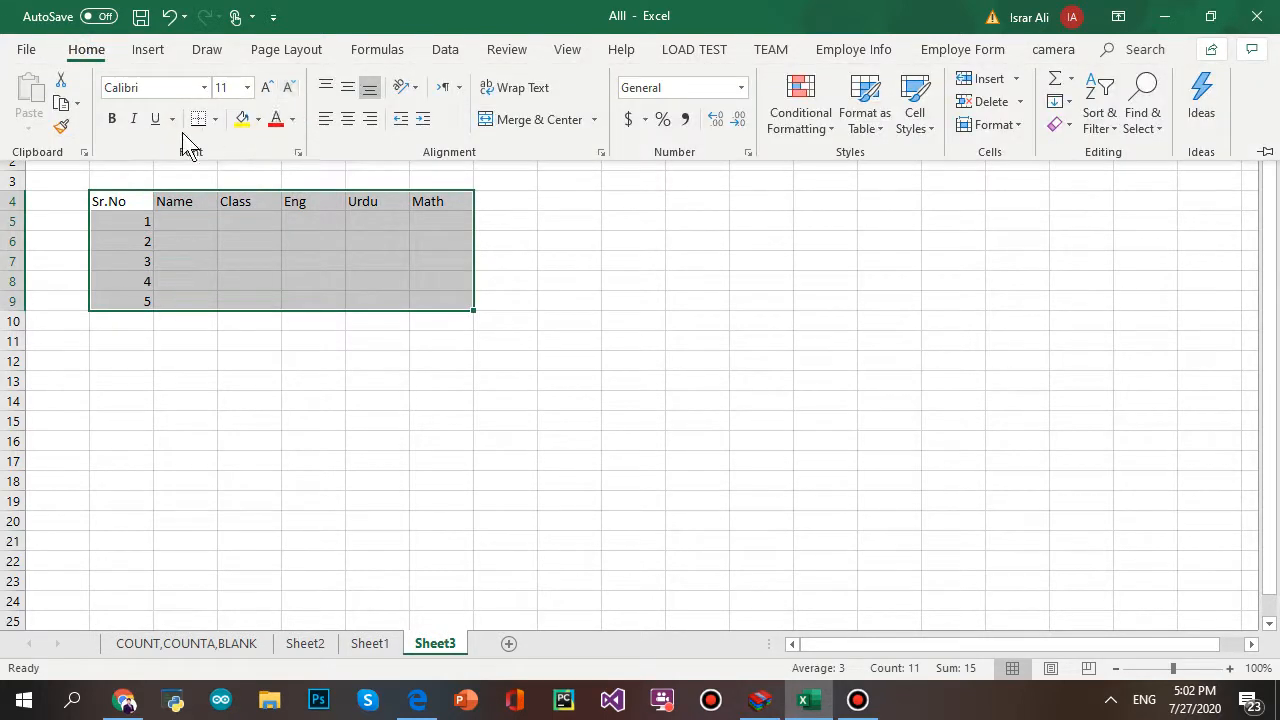
pyautogui.click(213, 121)
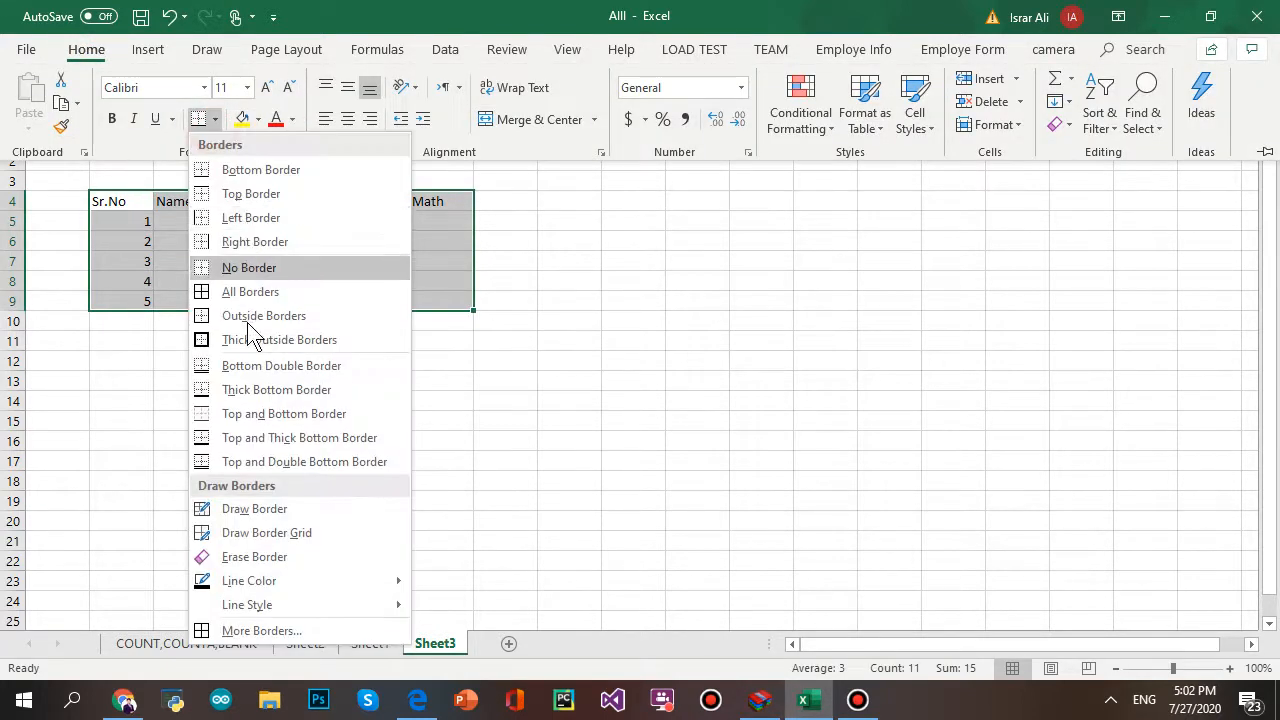
pyautogui.click(245, 291)
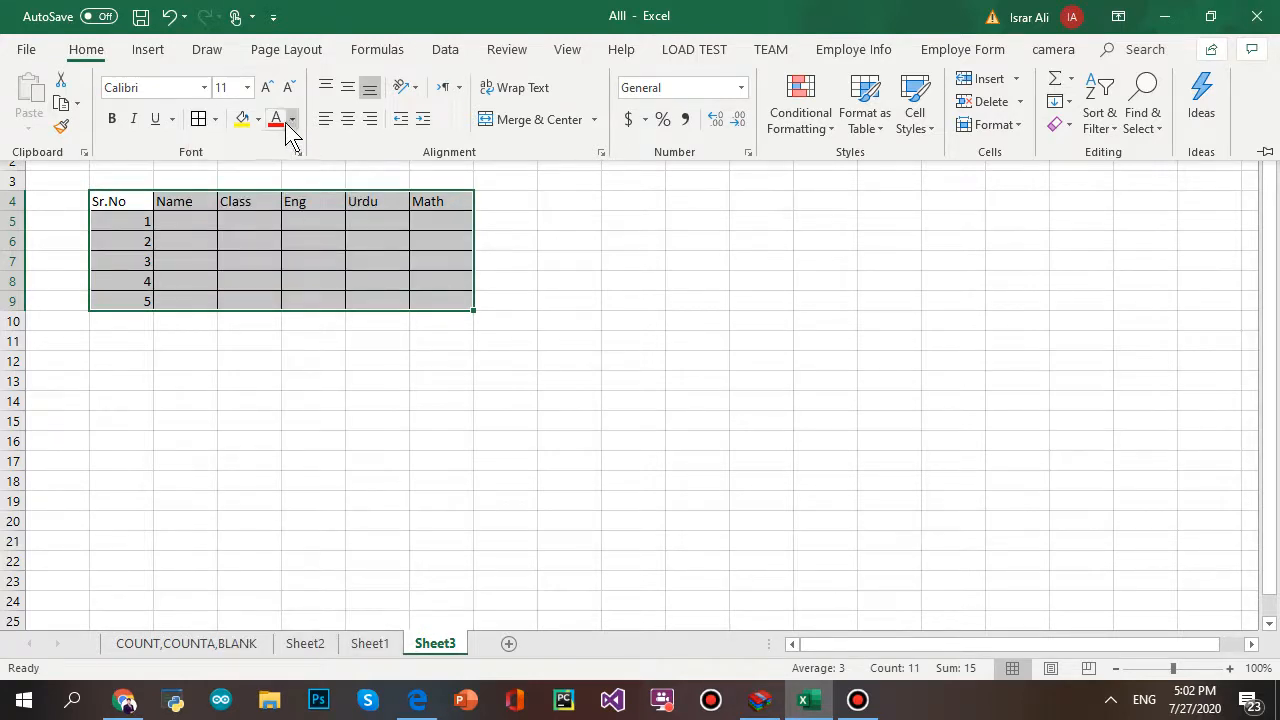
pyautogui.click(347, 87)
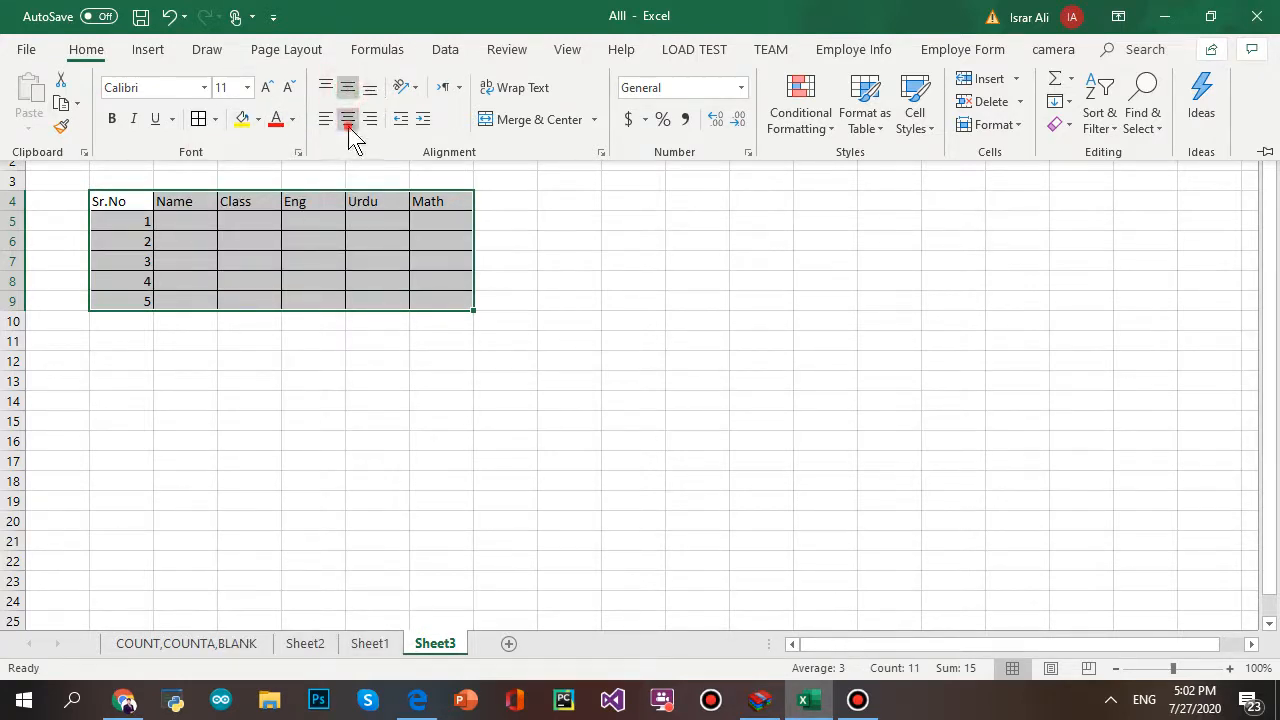
pyautogui.click(347, 119)
# - Make the header row B4:G4 bold at font size 18
pyautogui.click(126, 200)
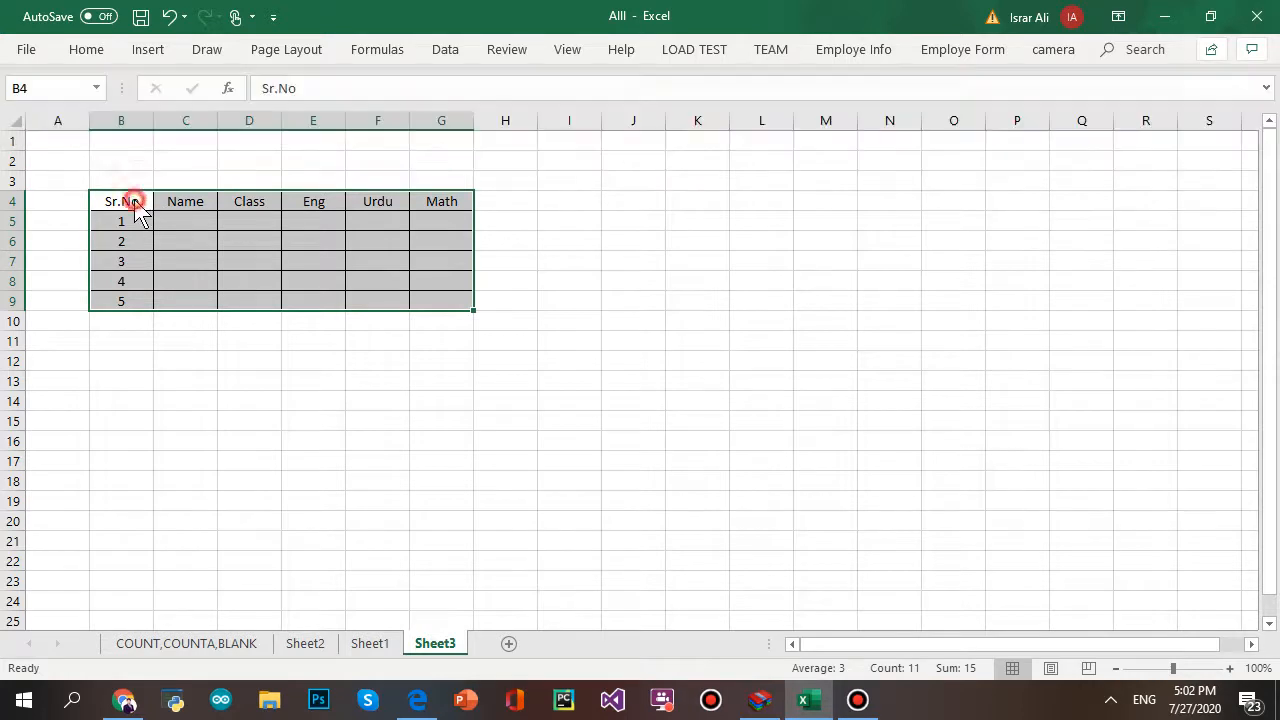
pyautogui.moveTo(126, 200); pyautogui.dragTo(438, 201)
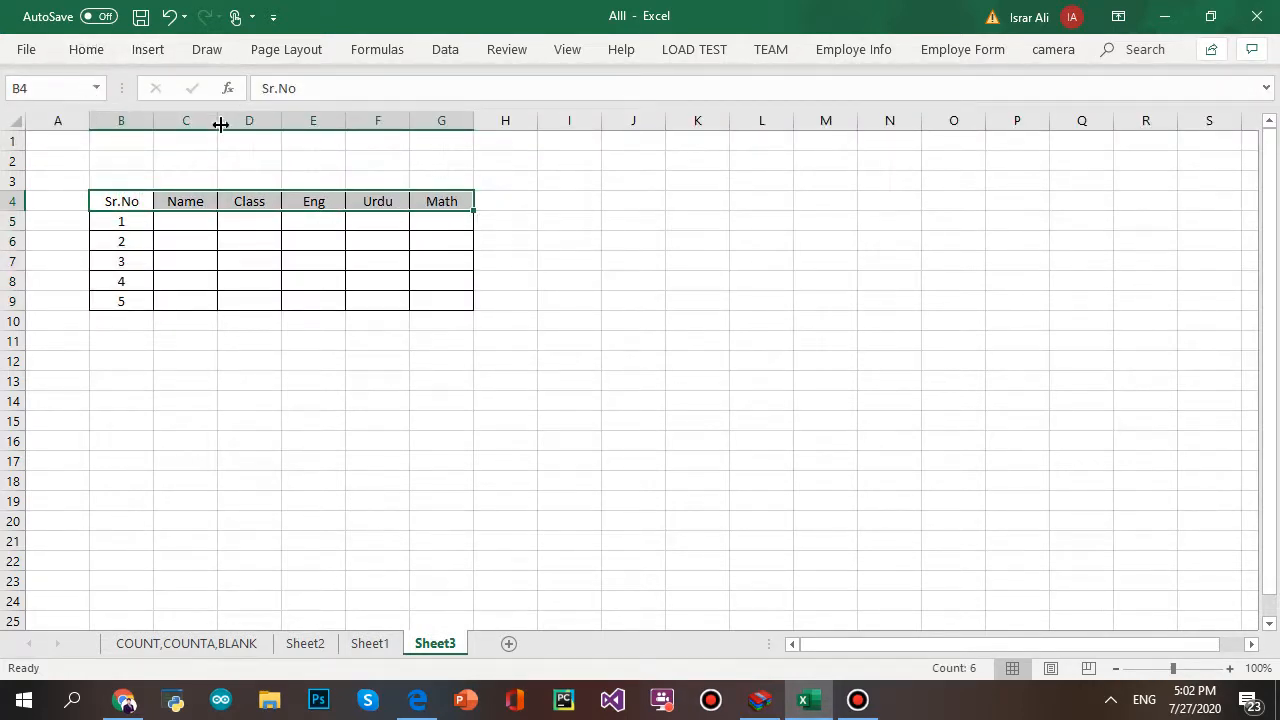
pyautogui.hotkey('ctrl', 'b')
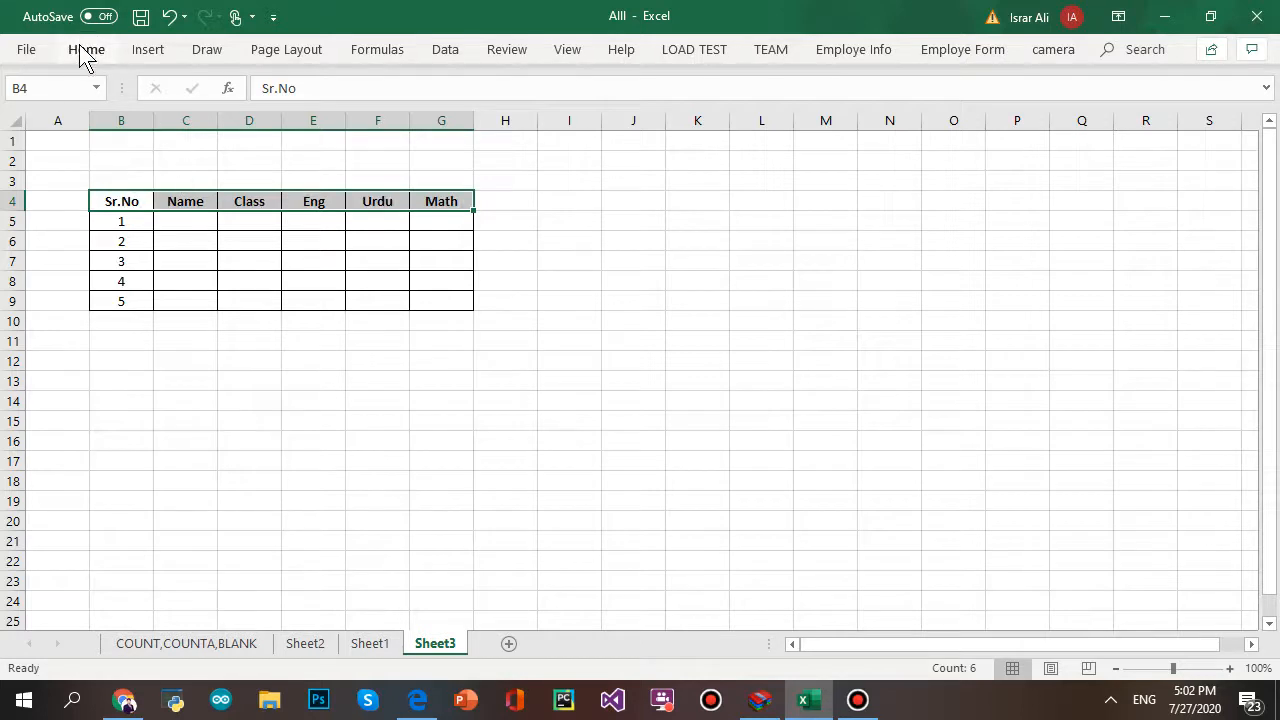
pyautogui.click(86, 49)
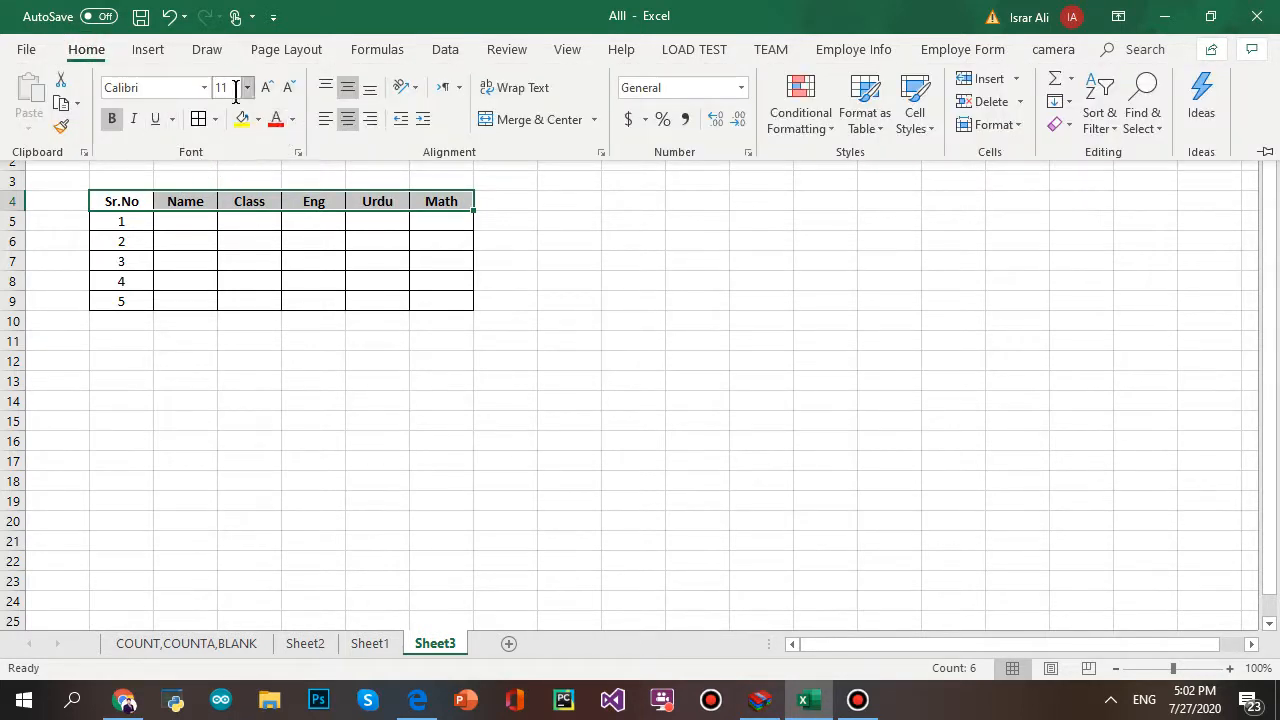
pyautogui.click(228, 89)
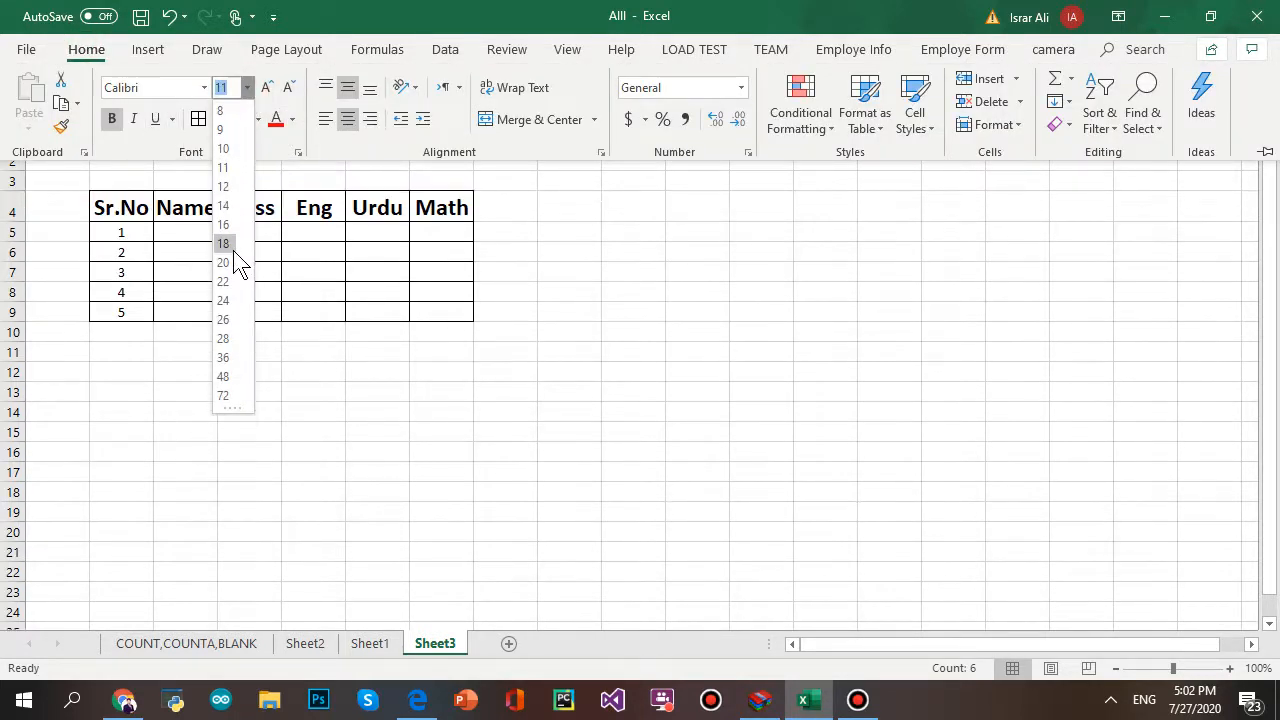
pyautogui.click(232, 246)
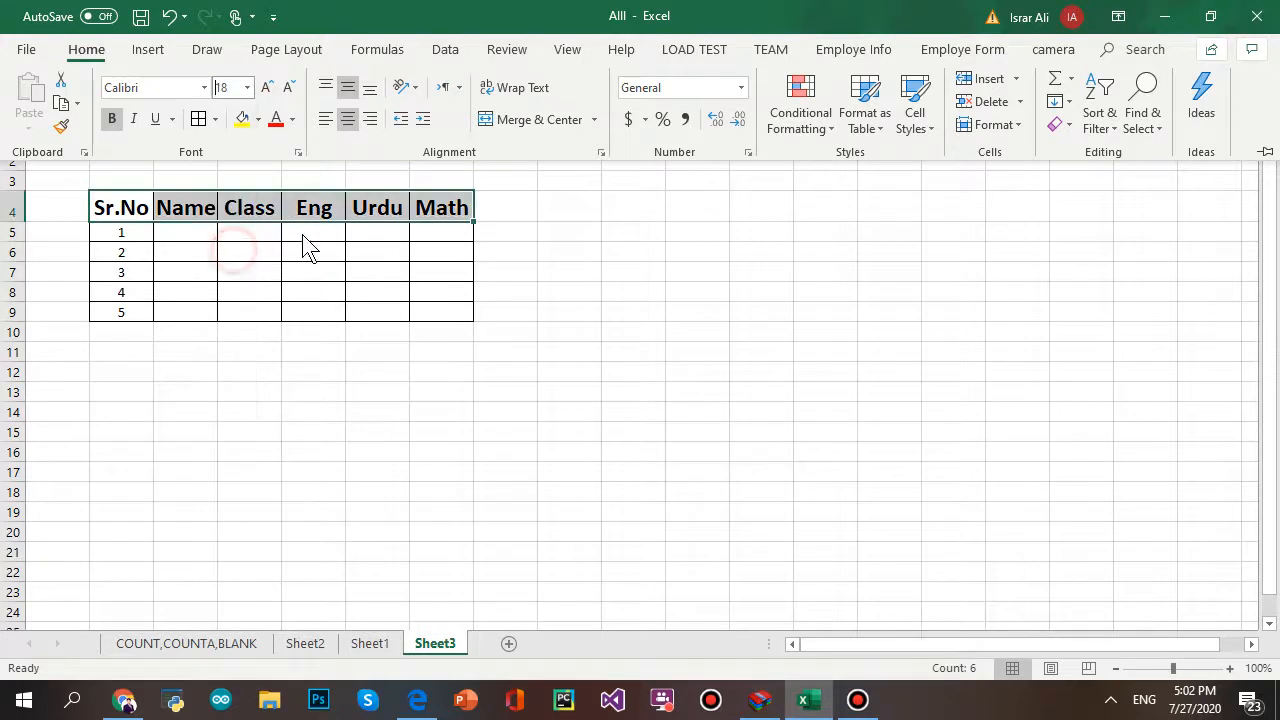
pyautogui.click(183, 250)
pyautogui.click(206, 237)
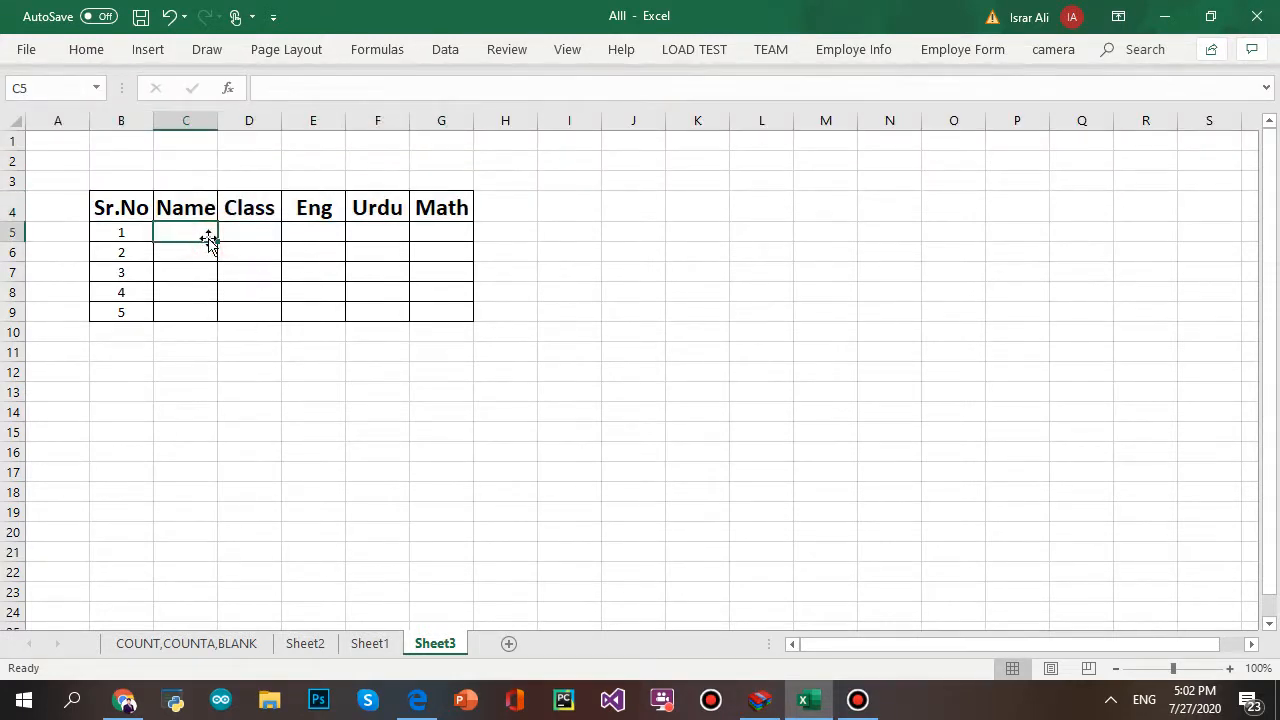
pyautogui.write('ALi')
pyautogui.press('Return')
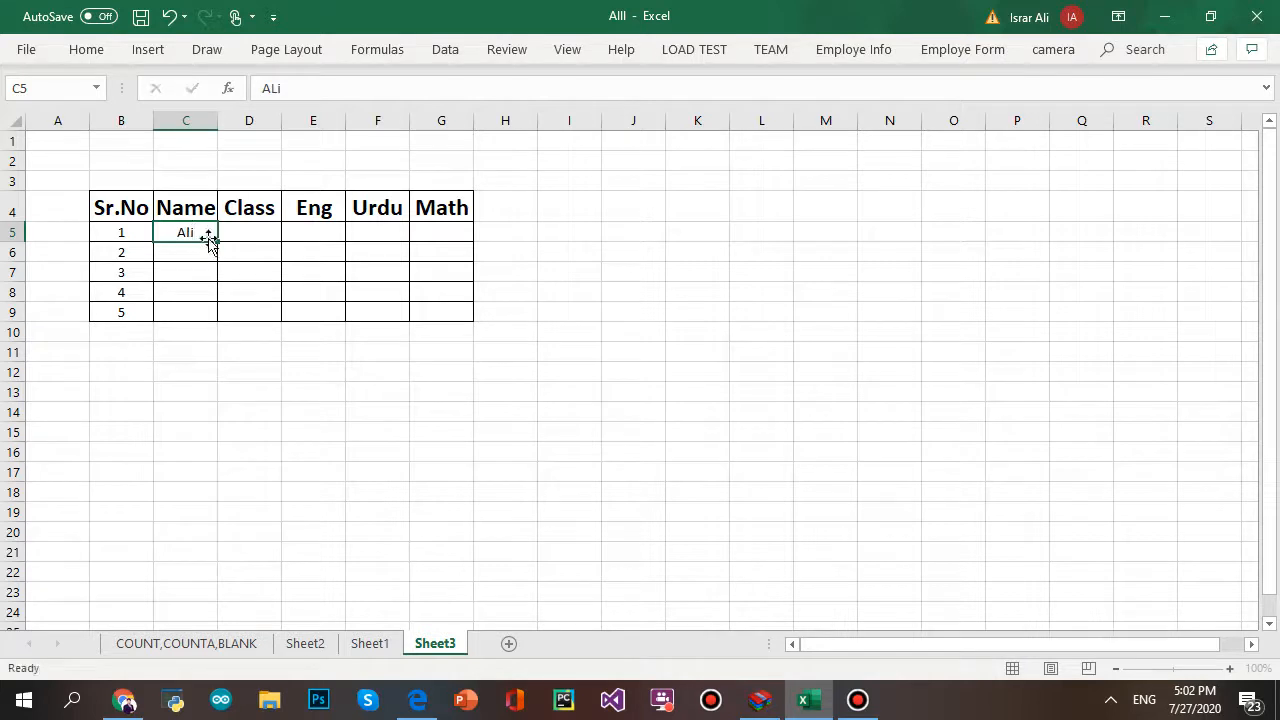
pyautogui.write('Imr')
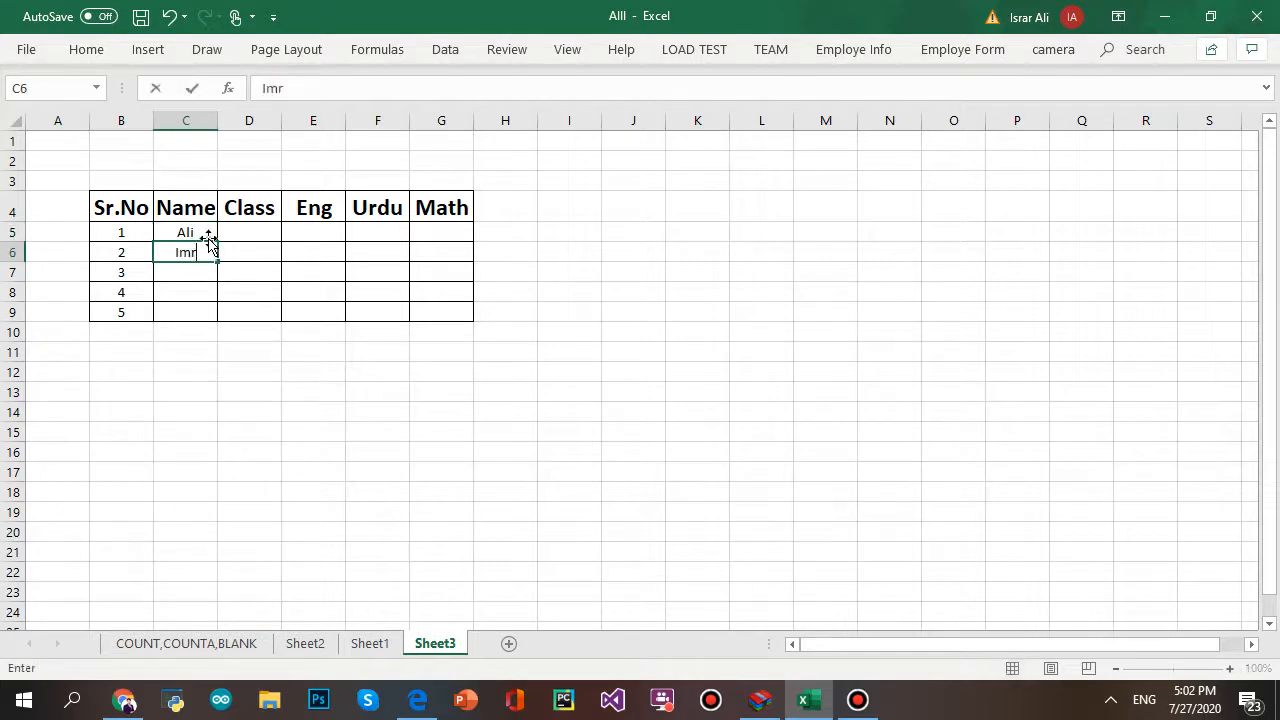
pyautogui.write('an')
pyautogui.press('Return')
pyautogui.write('N')
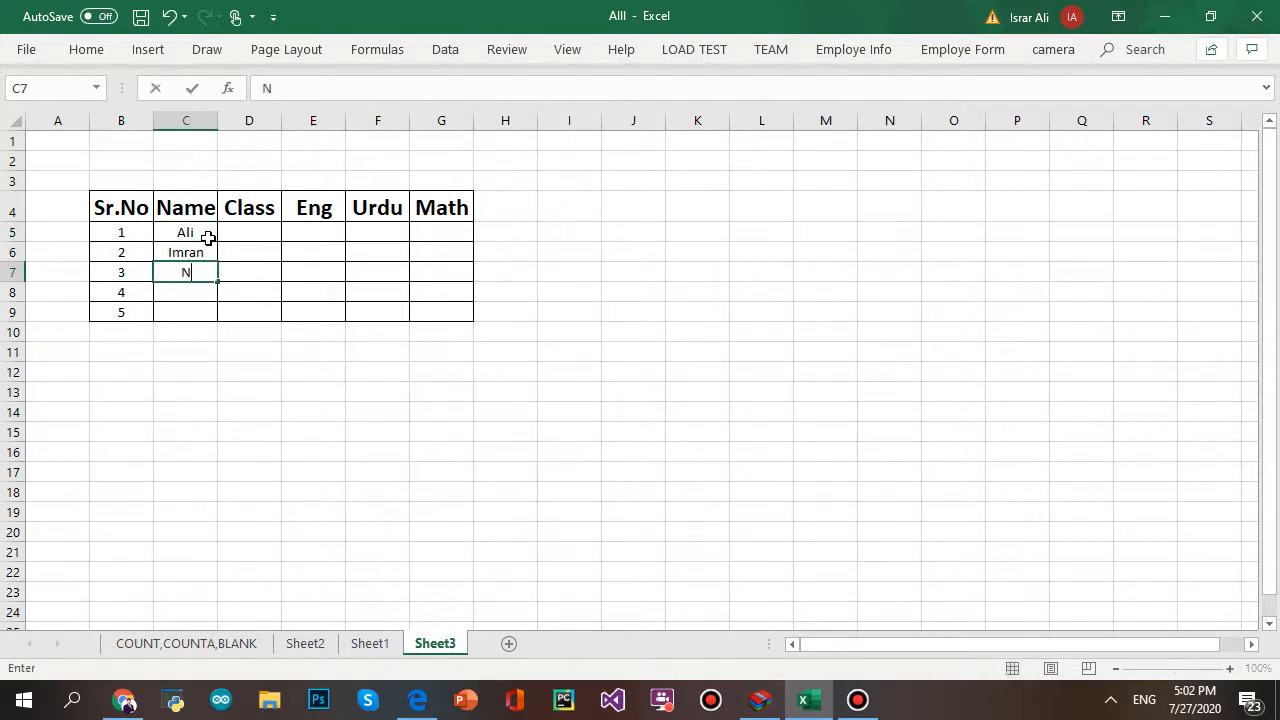
pyautogui.write('iazi')
pyautogui.press('Return')
pyautogui.write('Fa')
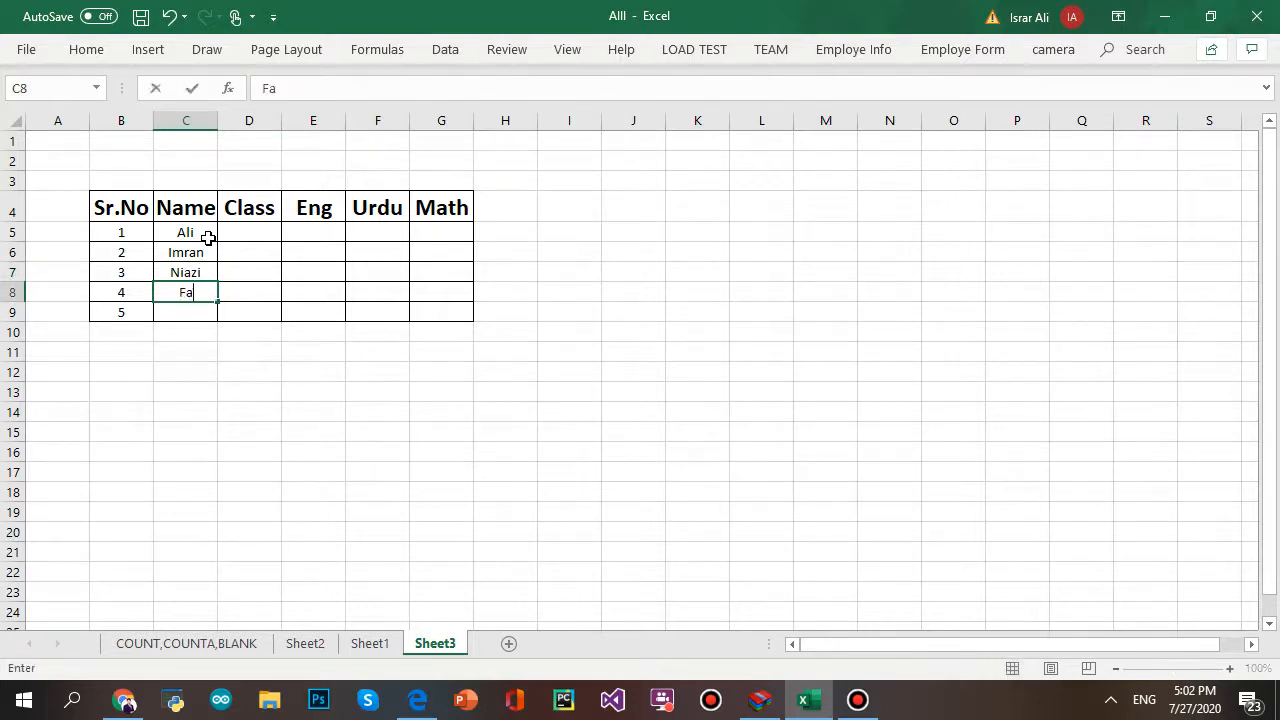
pyautogui.write('rooq')
pyautogui.press('Return')
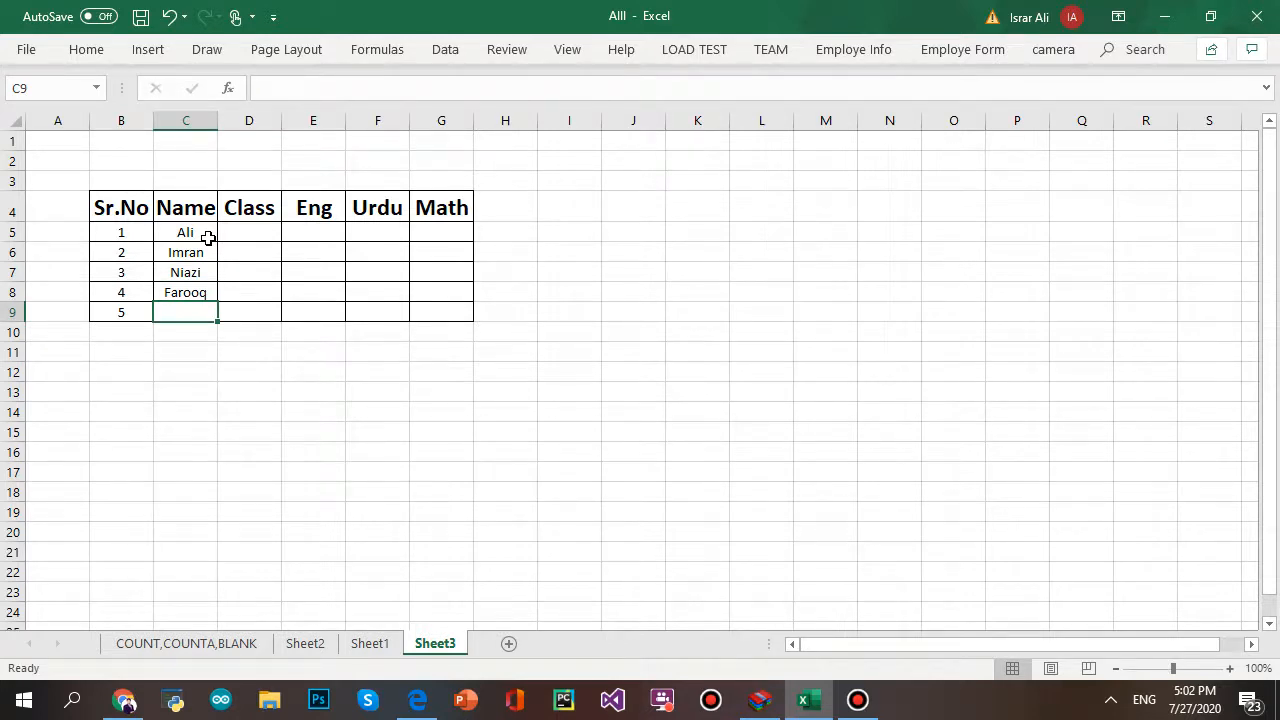
pyautogui.write('Irtaza')
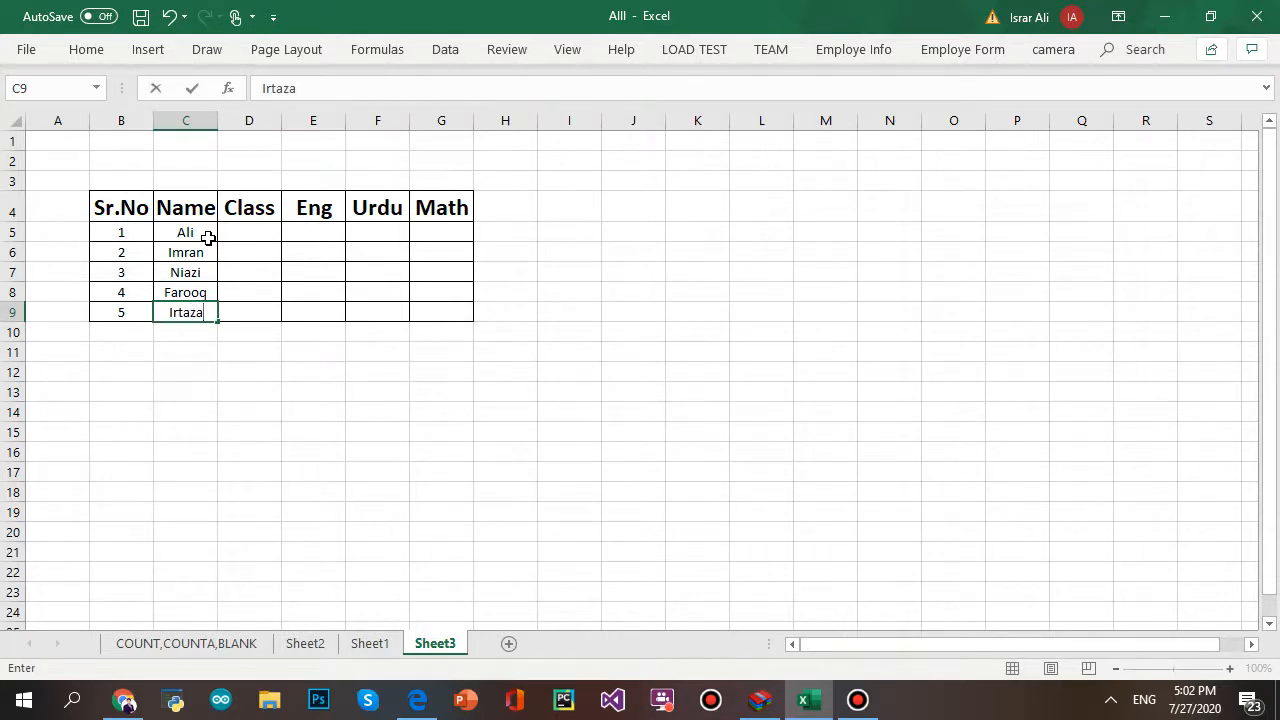
pyautogui.press('Tab')
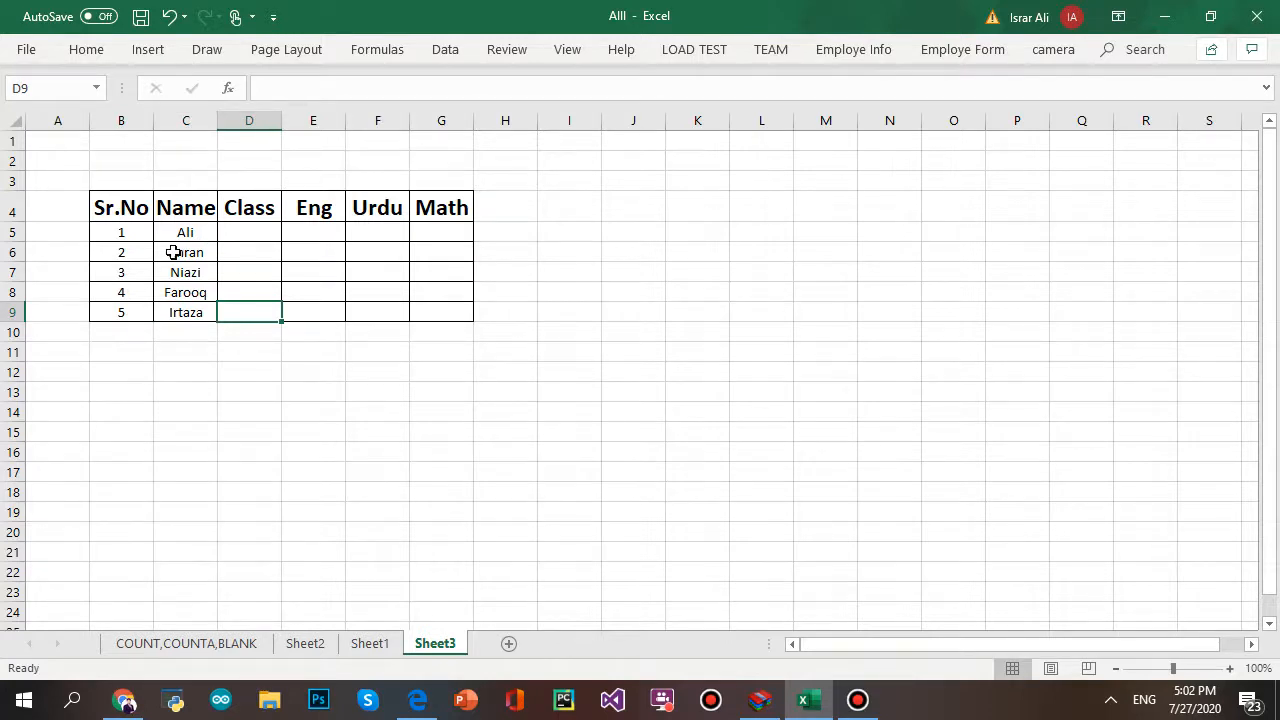
pyautogui.moveTo(183, 233); pyautogui.dragTo(186, 307)
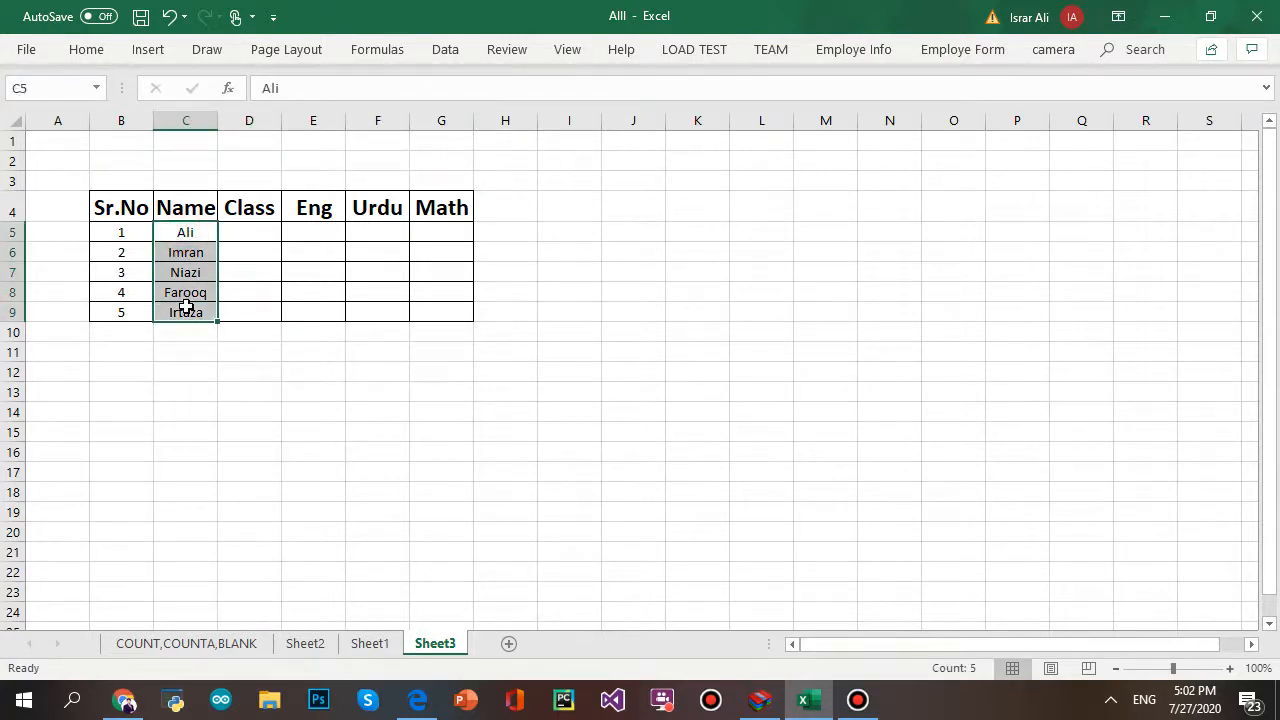
pyautogui.press('Delete')
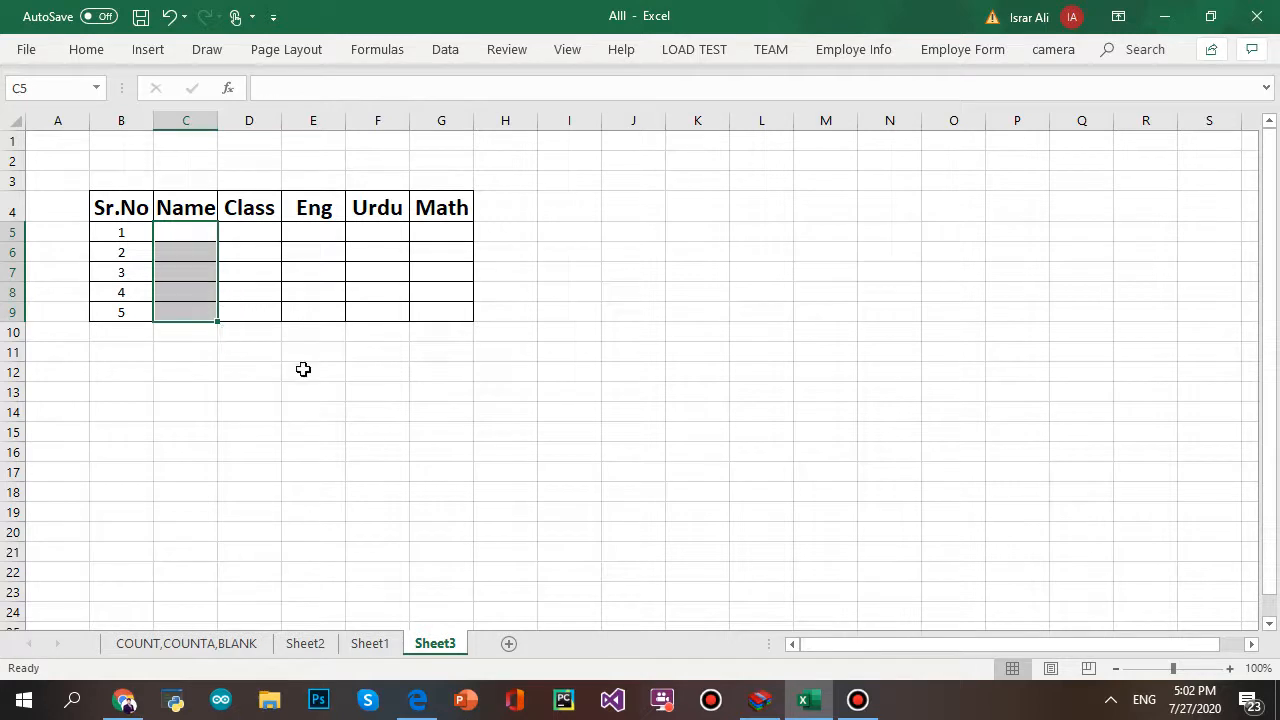
# - Restore the names in C5:C9 and label cell K4 'Name'
pyautogui.click(356, 410)
pyautogui.click(175, 248)
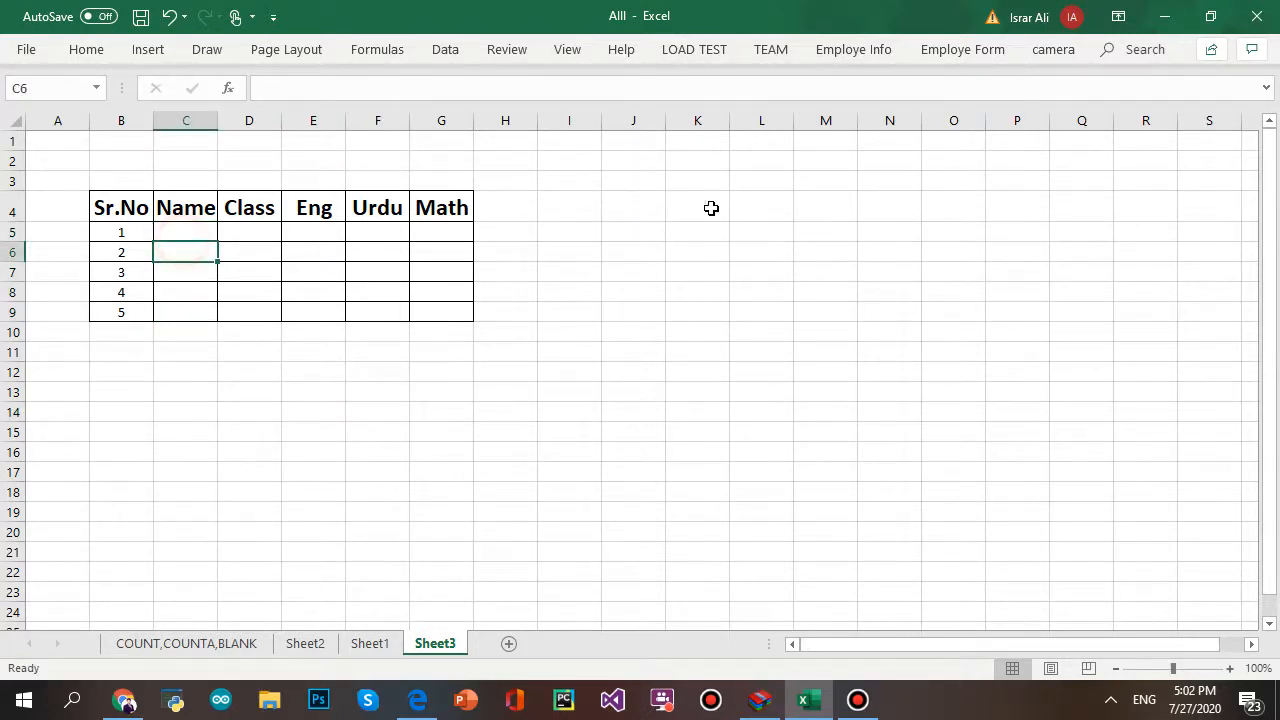
pyautogui.click(676, 213)
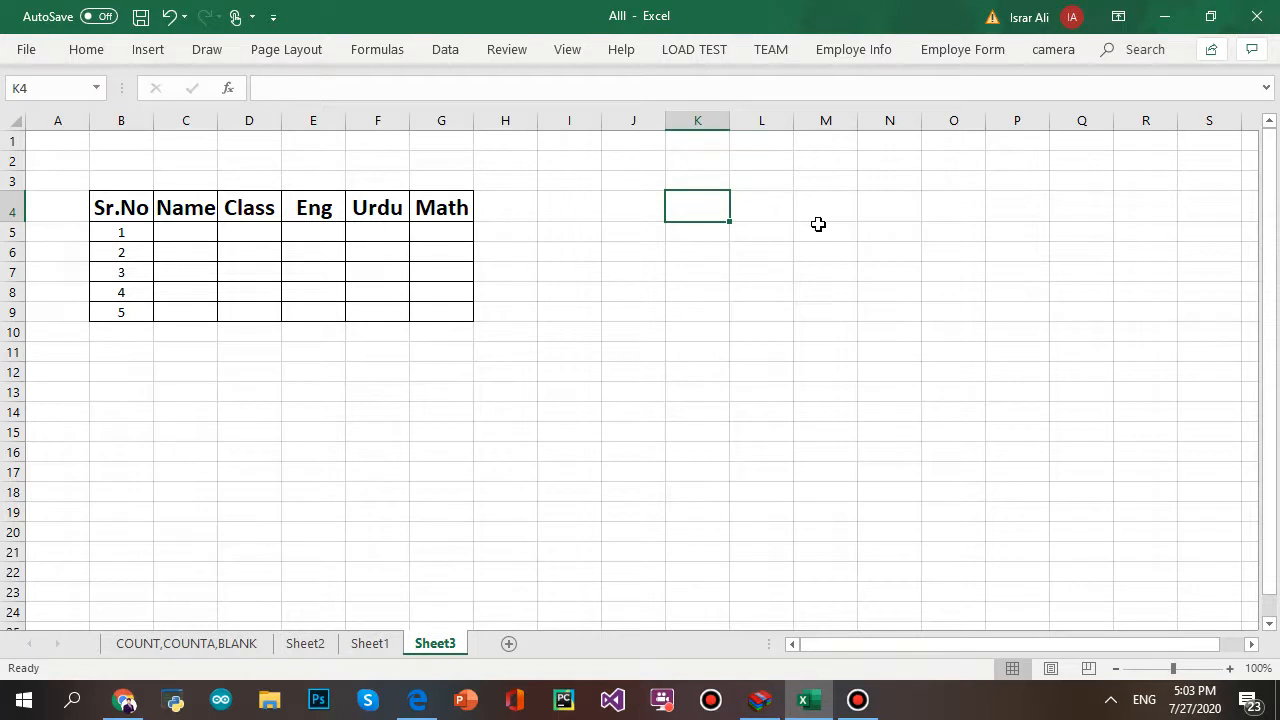
pyautogui.write('ANm')
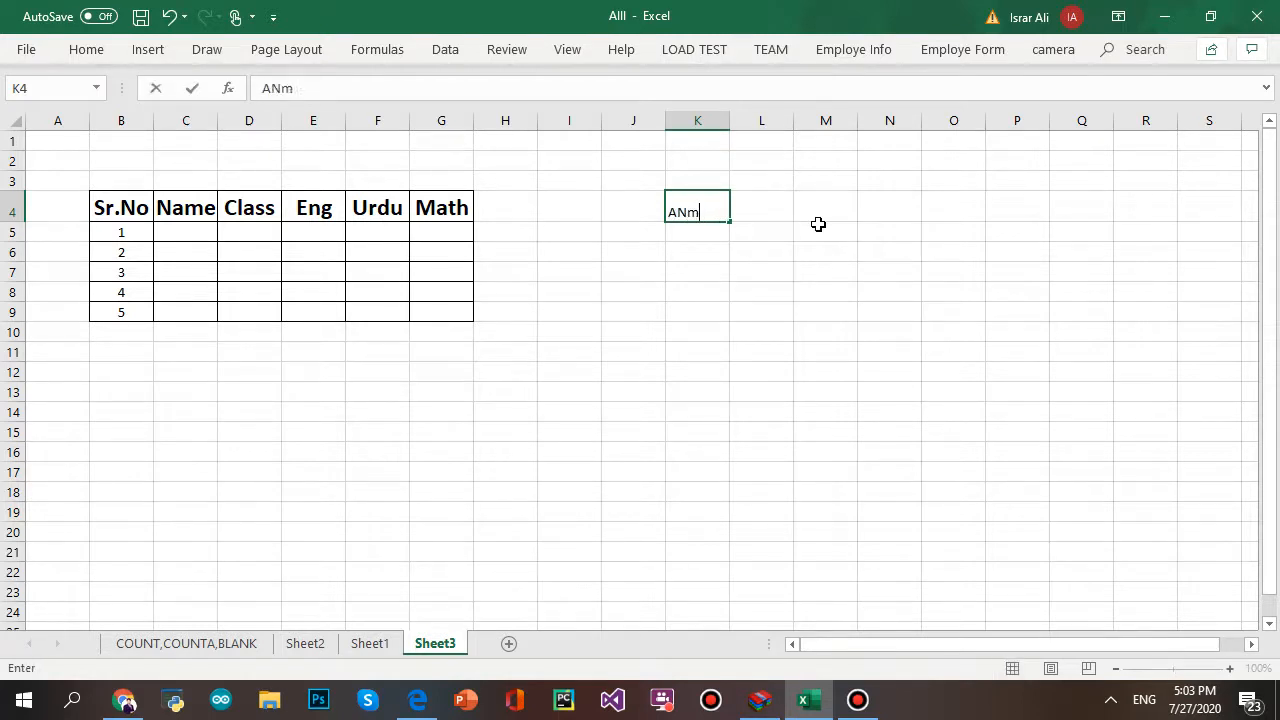
pyautogui.write('eName')
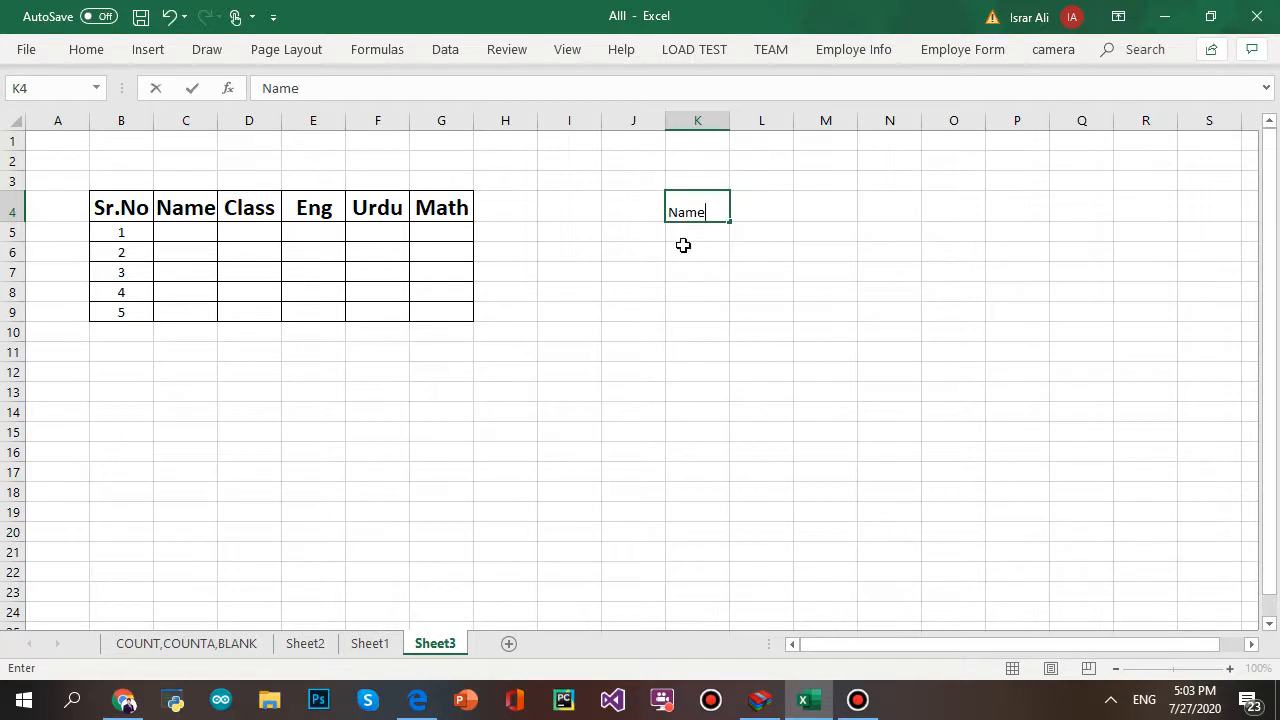
pyautogui.click(697, 246)
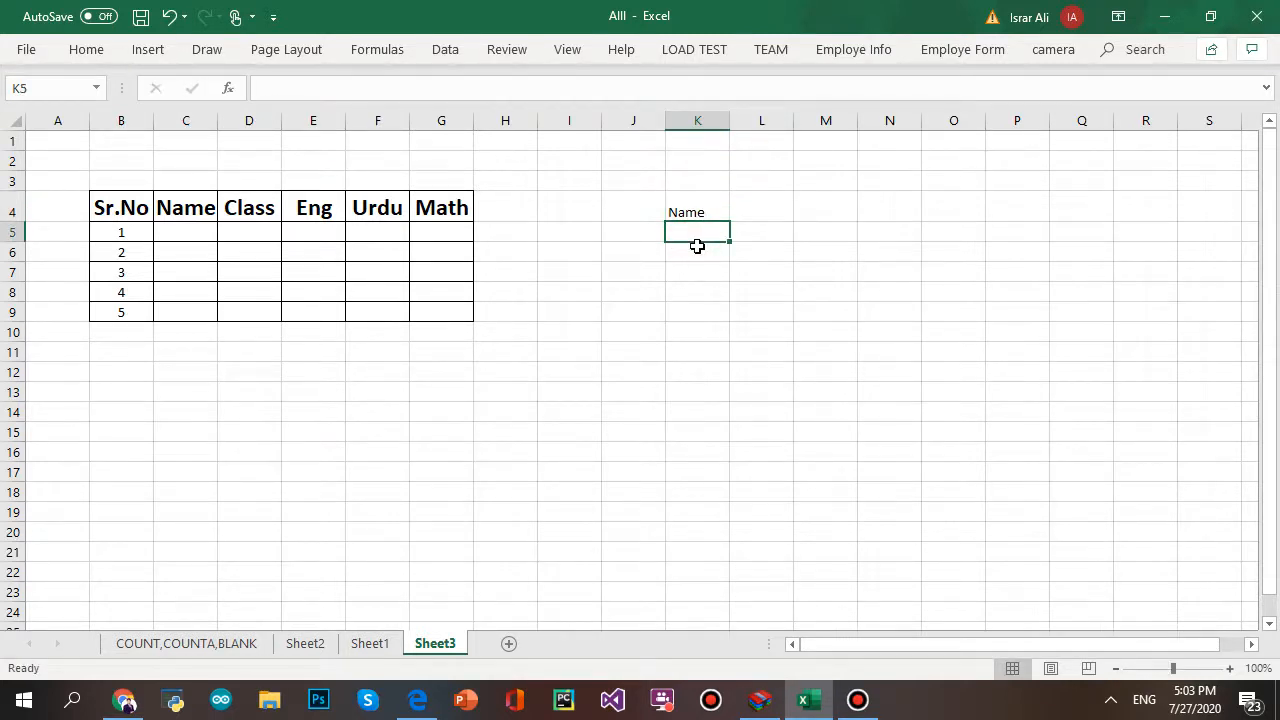
pyautogui.hotkey('ctrl', 'z')
pyautogui.hotkey('ctrl', 'z')
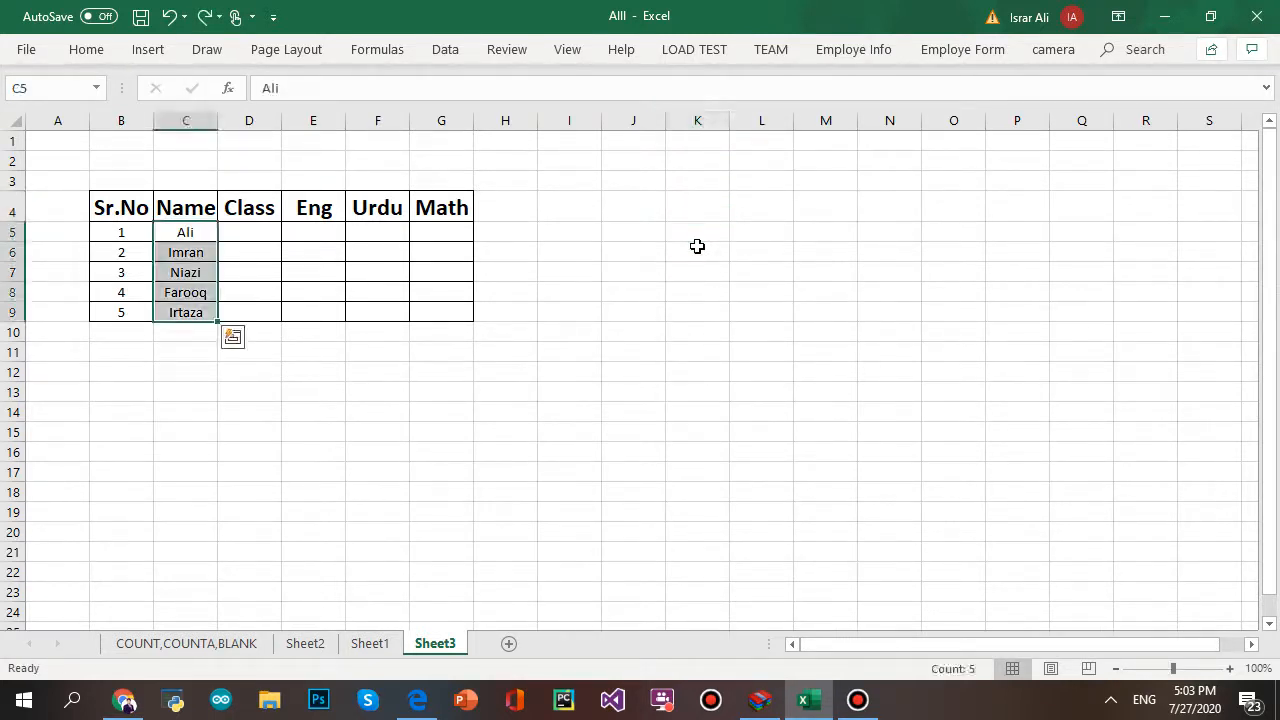
pyautogui.hotkey('ctrl', 'c')
pyautogui.click(697, 217)
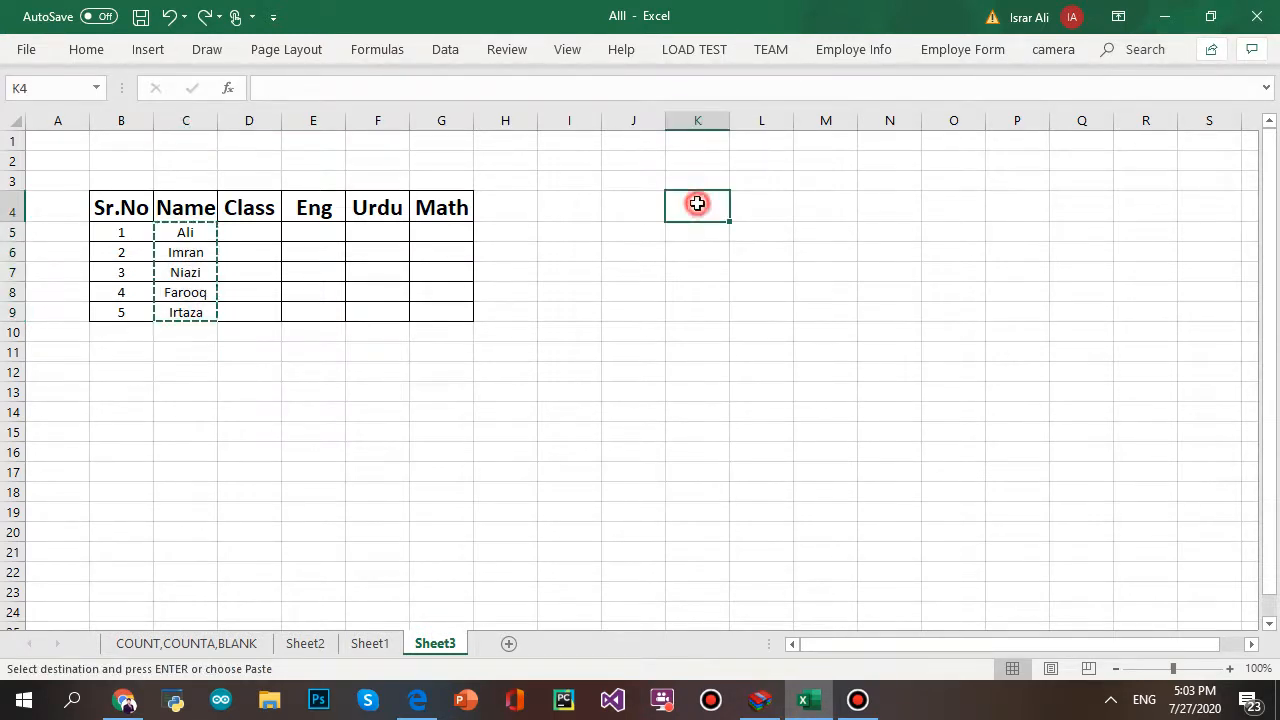
pyautogui.write('NAme')
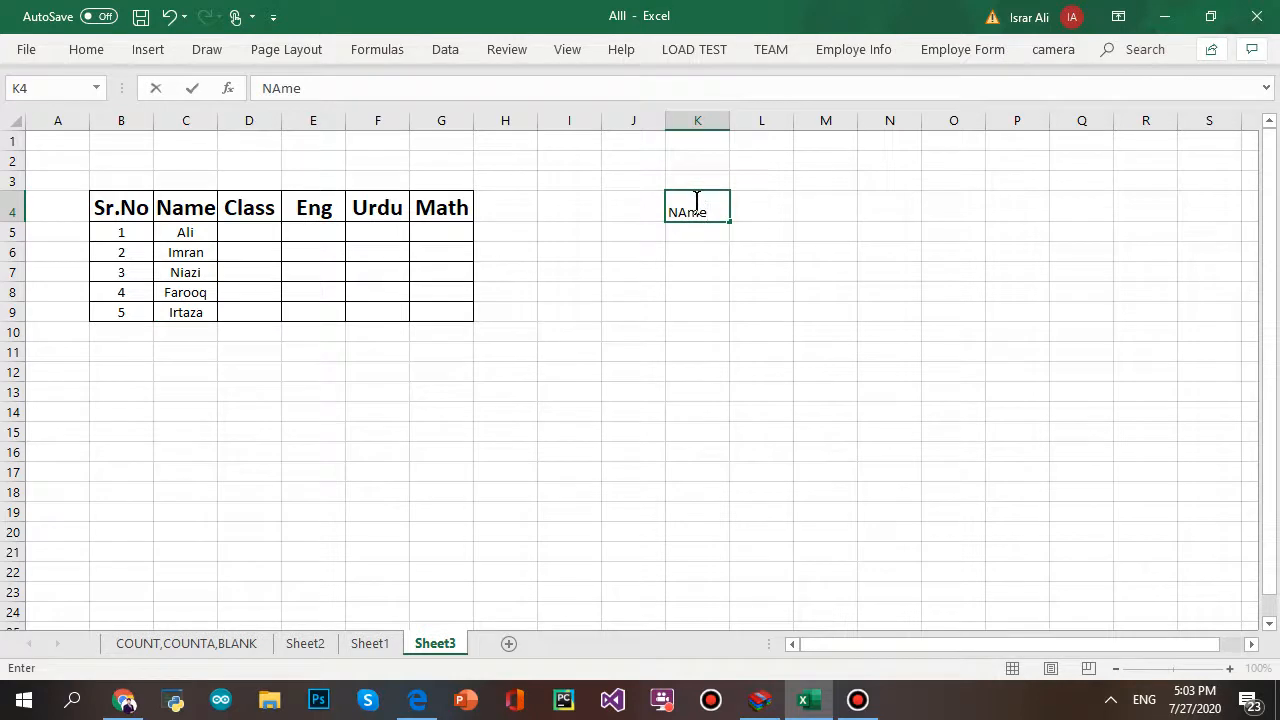
pyautogui.click(702, 272)
# - Copy the five names from C5:C9 into K5:K9 under the Name heading
pyautogui.click(697, 227)
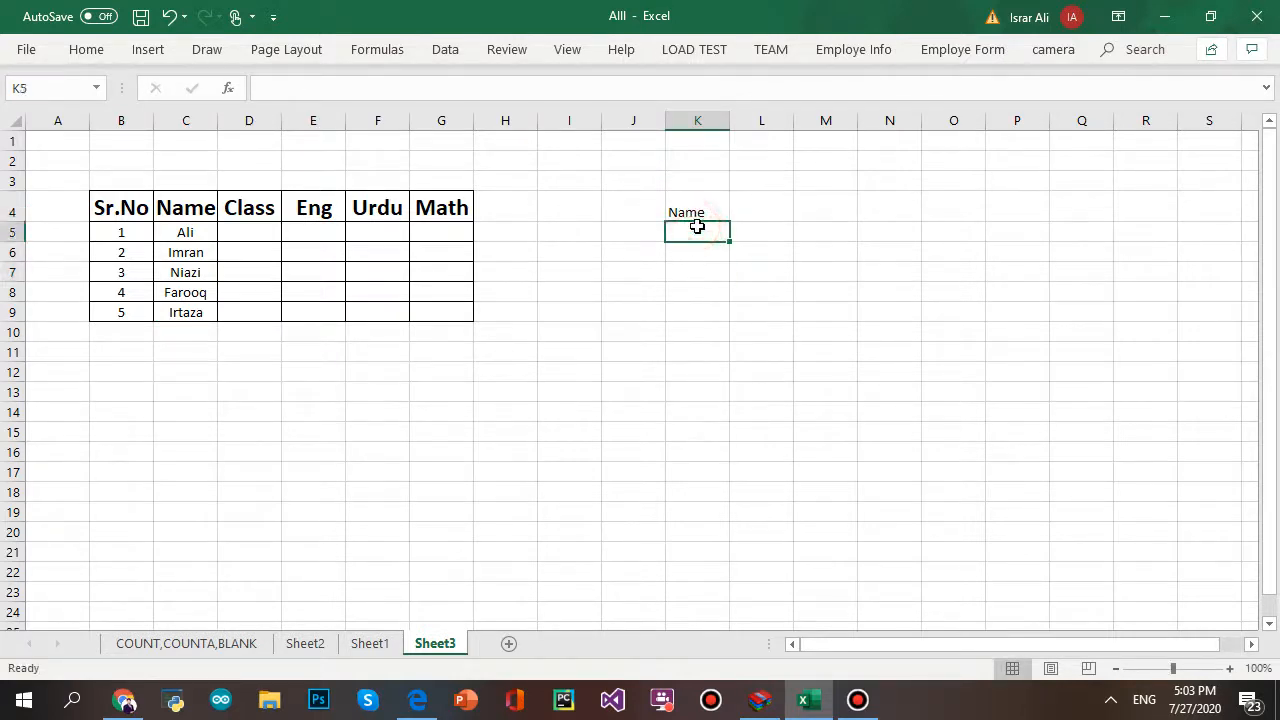
pyautogui.moveTo(697, 227); pyautogui.dragTo(694, 302)
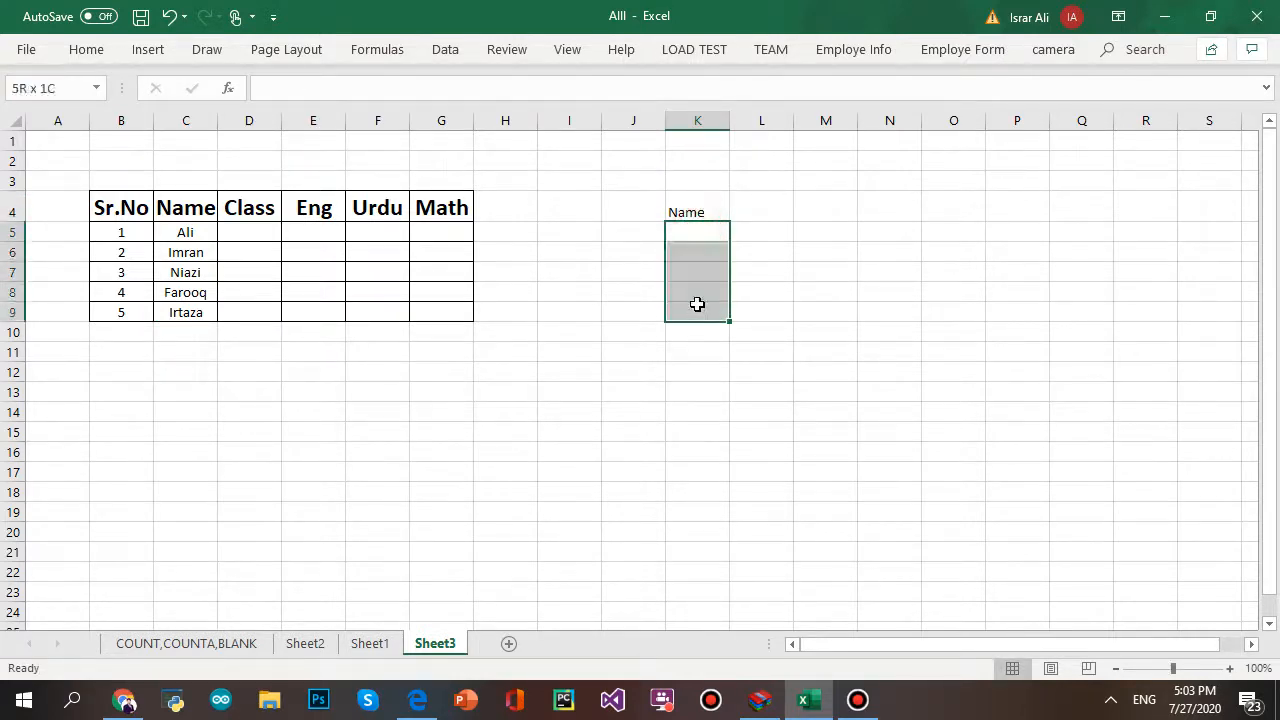
pyautogui.moveTo(193, 236); pyautogui.dragTo(190, 303)
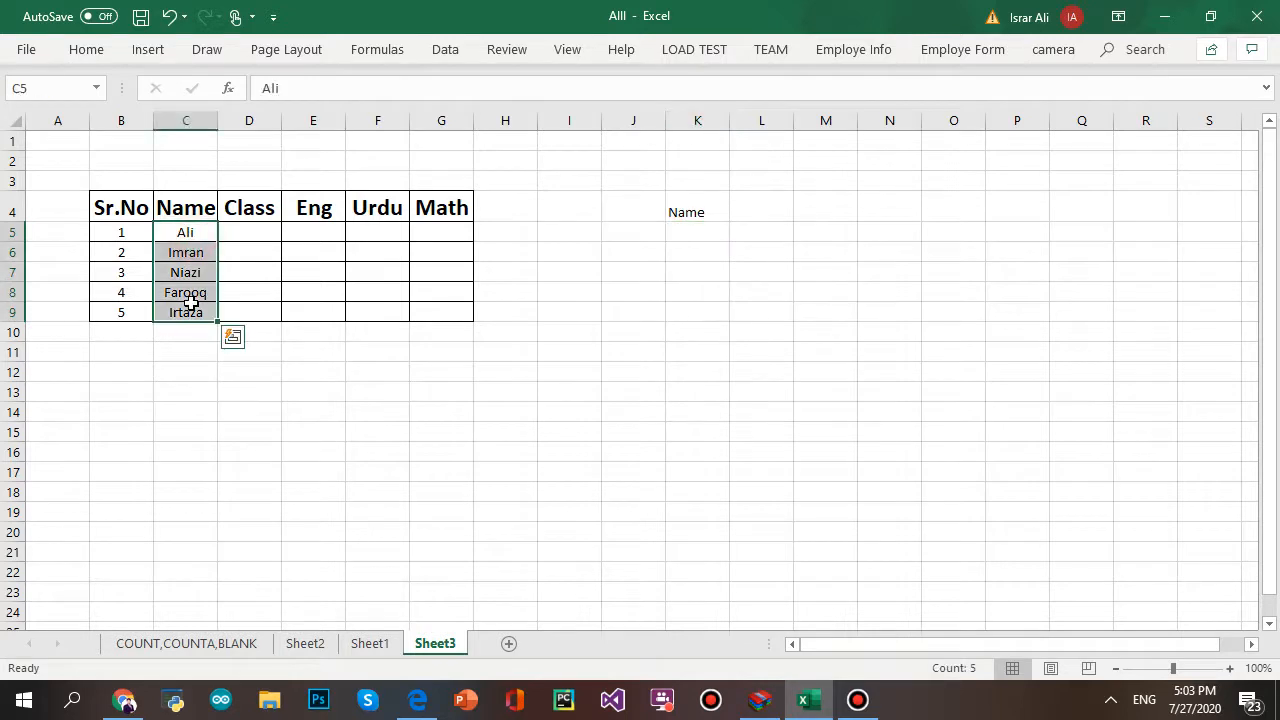
pyautogui.hotkey('ctrl', 'c')
pyautogui.click(691, 235)
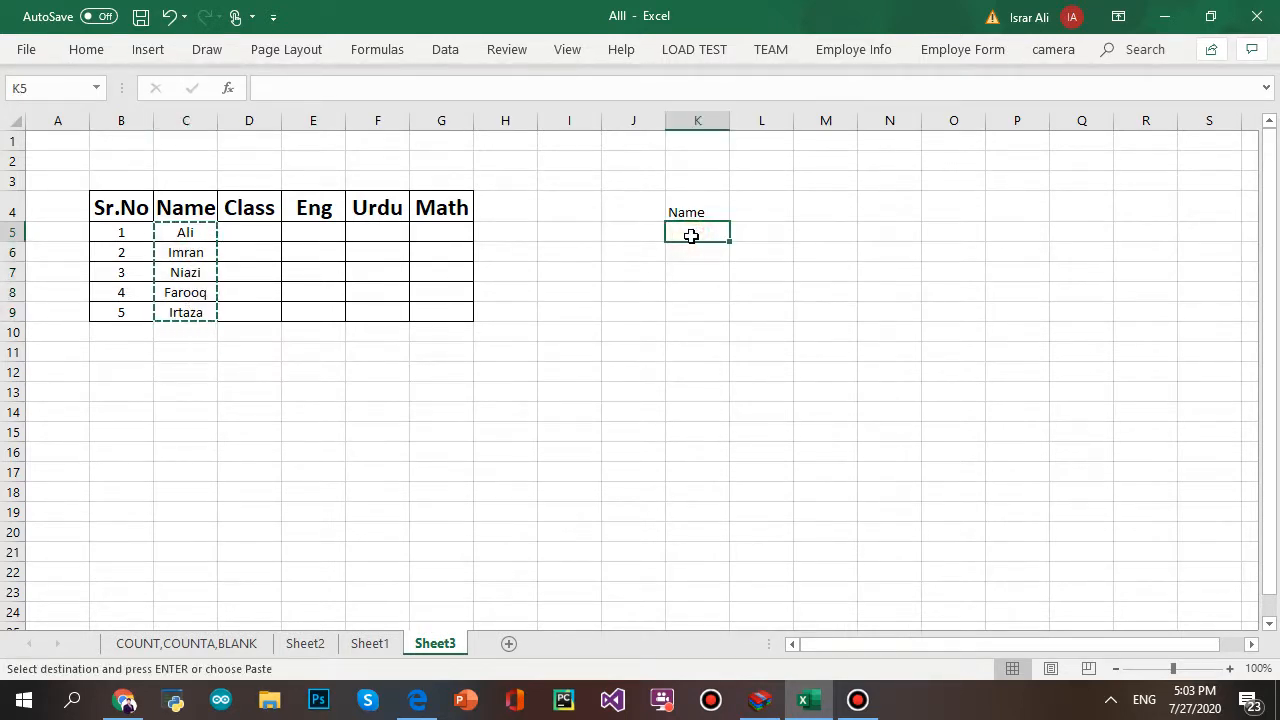
pyautogui.hotkey('ctrl', 'v')
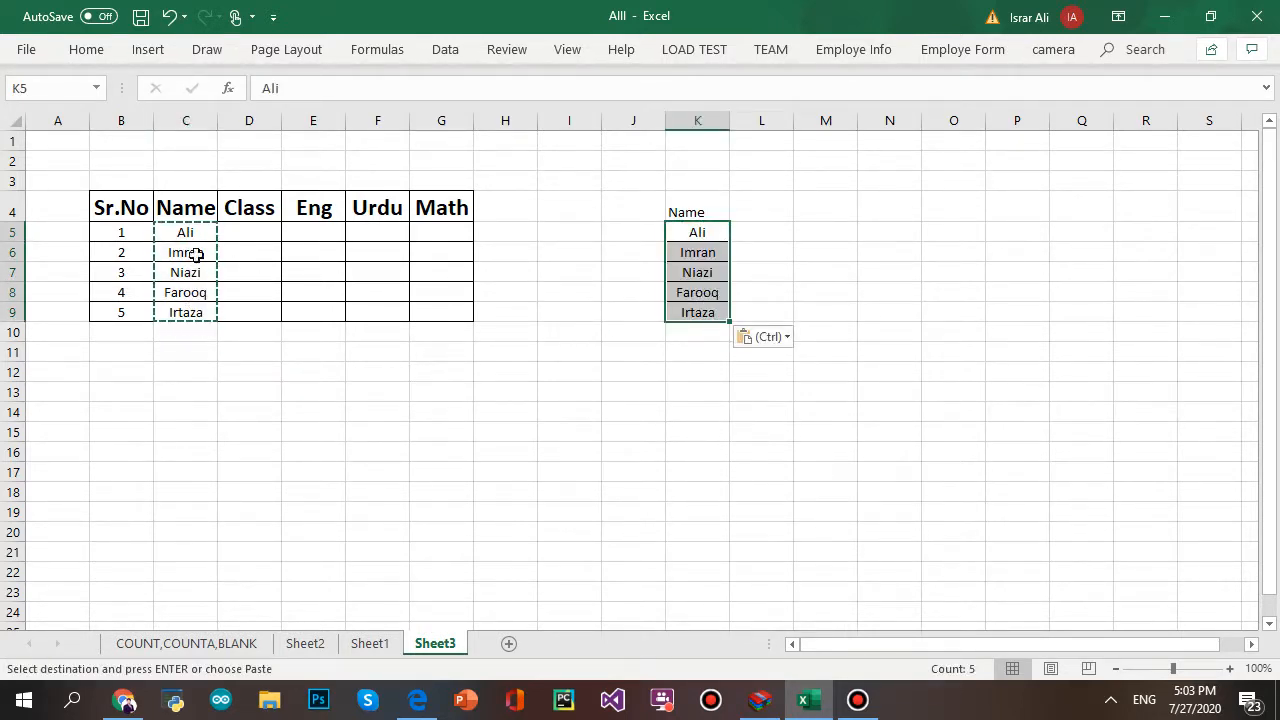
pyautogui.press('Delete')
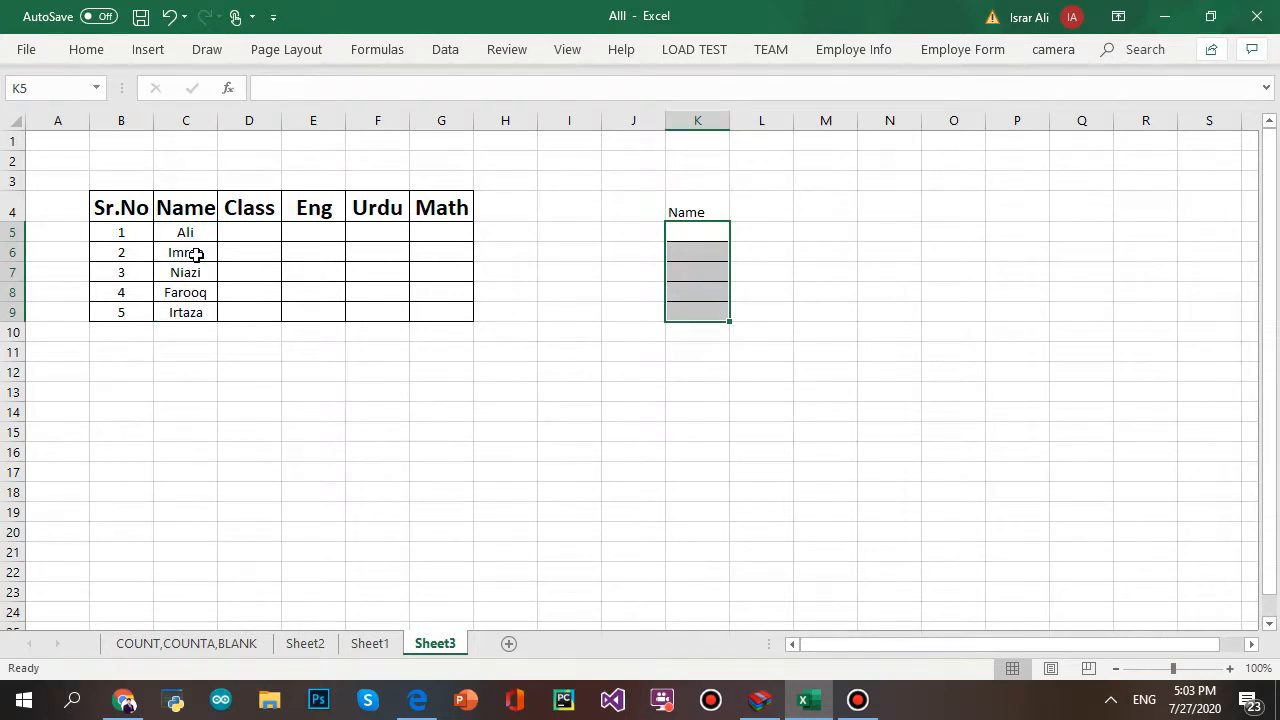
pyautogui.hotkey('ctrl', 'z')
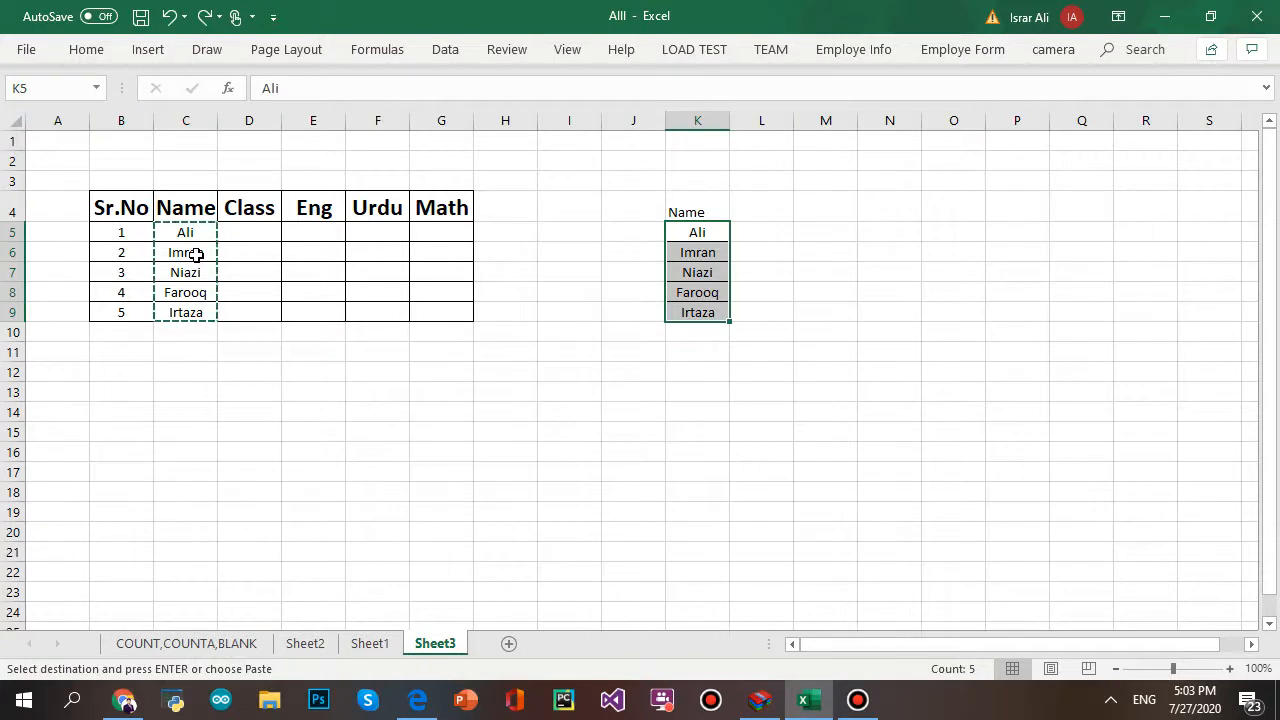
pyautogui.click(466, 476)
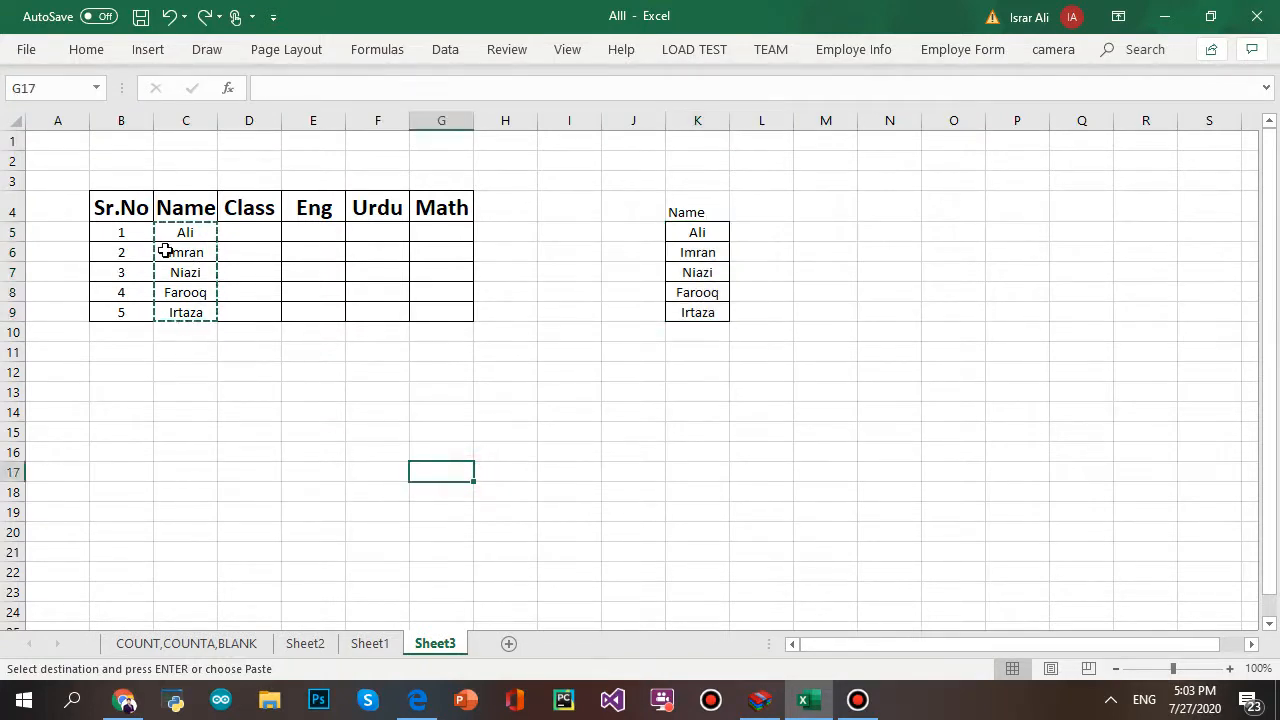
pyautogui.moveTo(175, 232); pyautogui.dragTo(192, 314)
pyautogui.hotkey('ctrl', 'v')
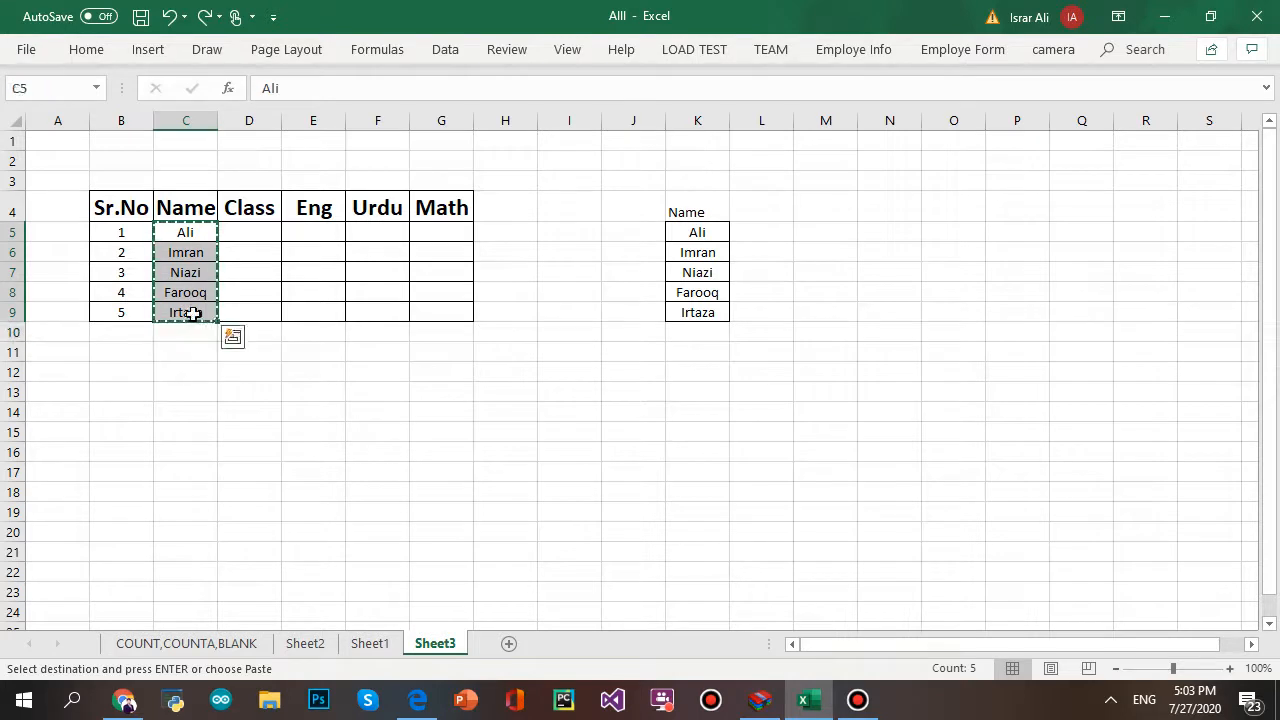
pyautogui.press('Delete')
# - Select the now-empty Name cells C5:C9 of the table
pyautogui.click(254, 391)
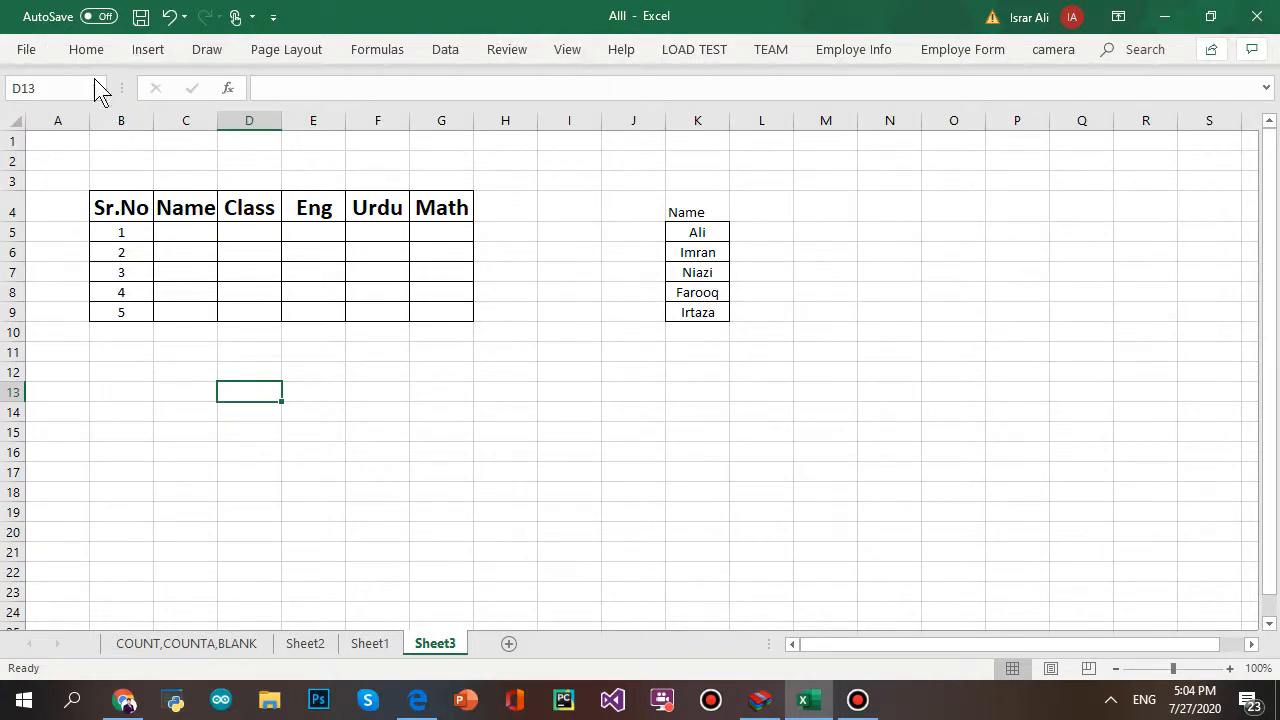
pyautogui.moveTo(184, 226); pyautogui.dragTo(193, 305)
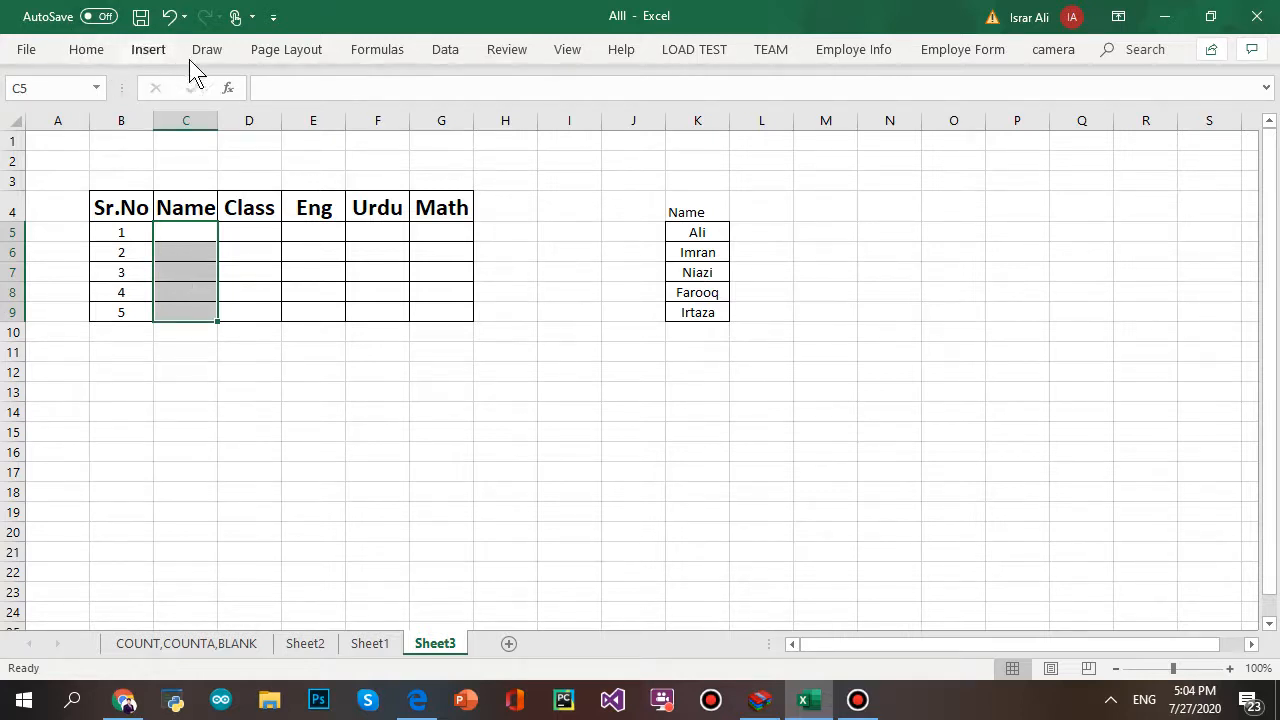
pyautogui.click(445, 49)
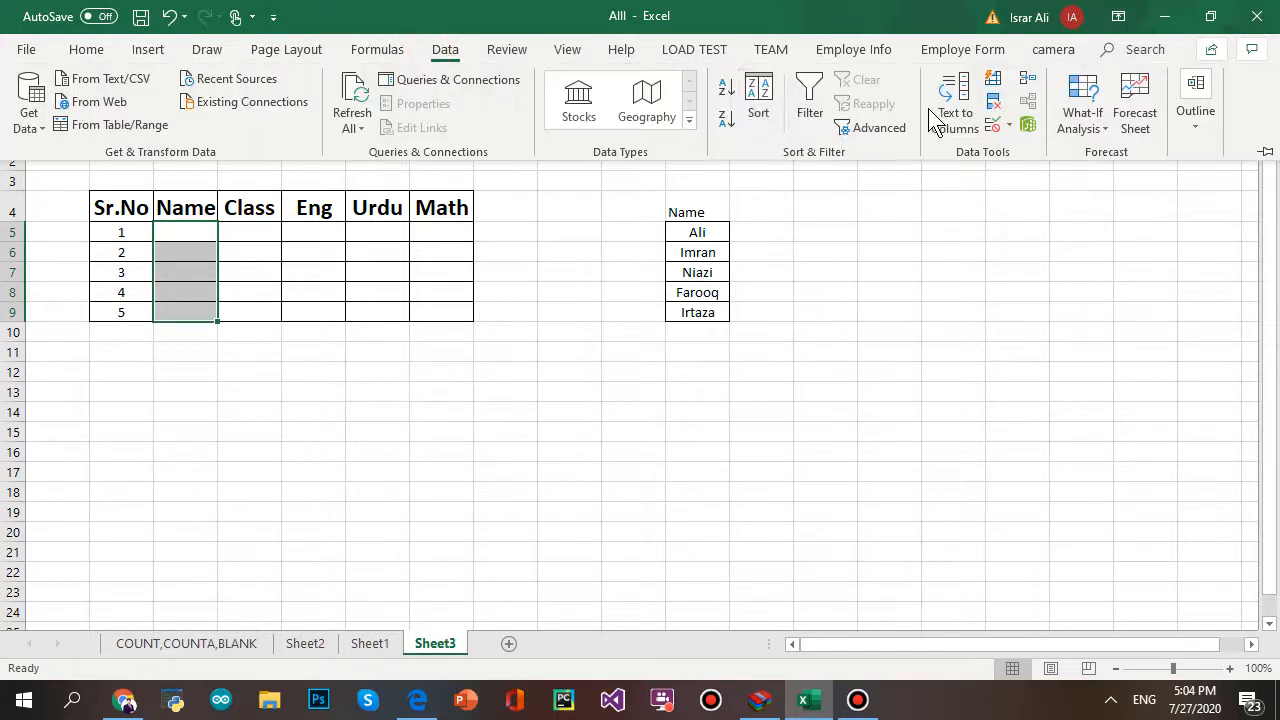
# - Apply List data validation to C5:C9 with source =$K$5:$K$9
pyautogui.click(993, 127)
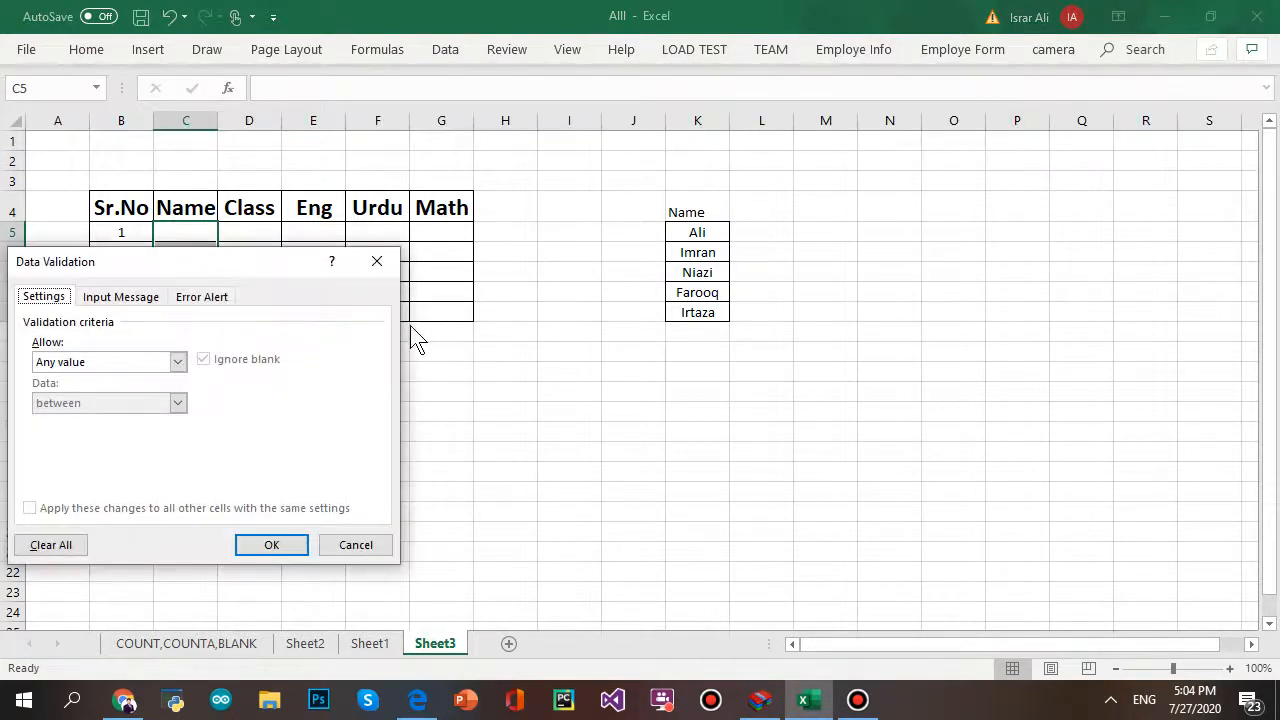
pyautogui.click(174, 363)
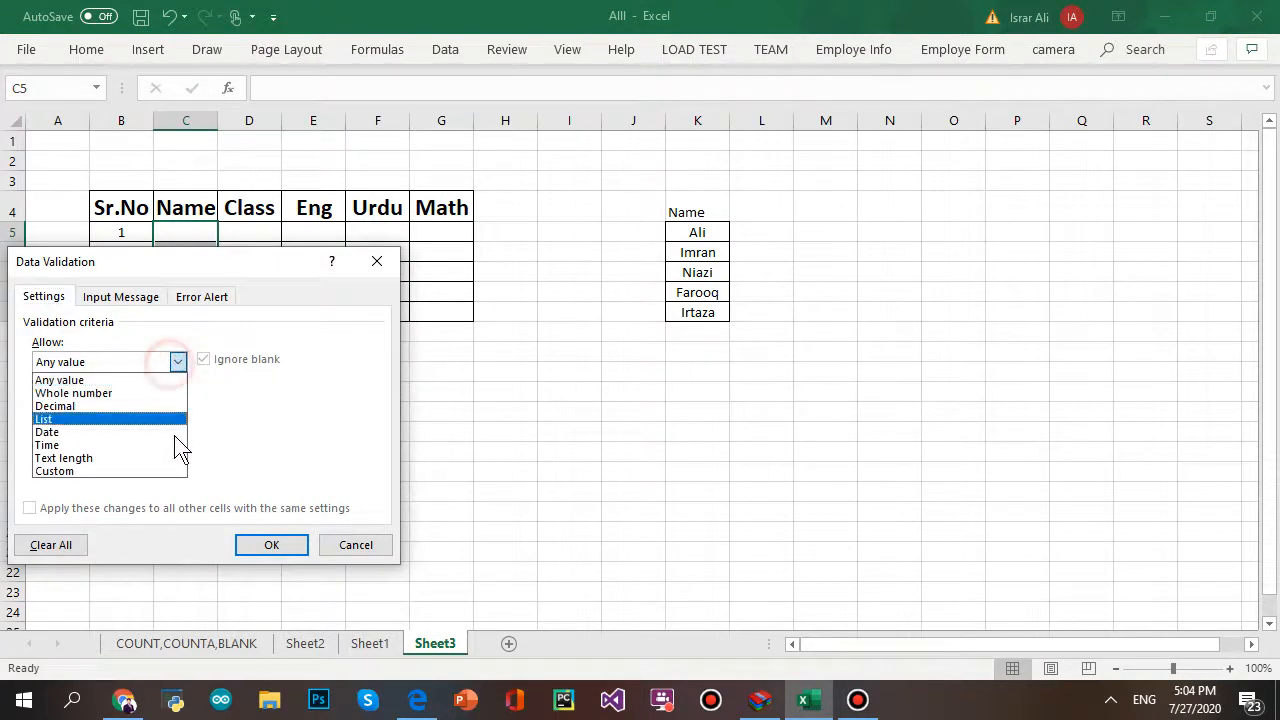
pyautogui.click(164, 420)
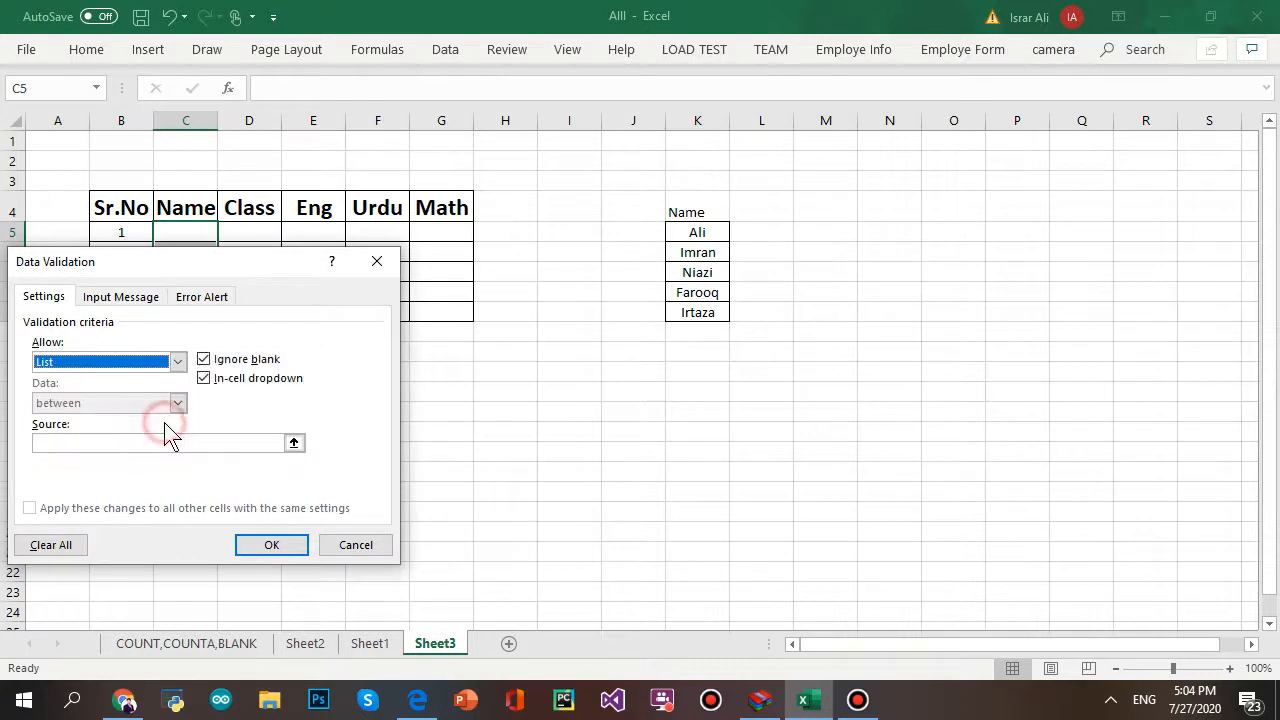
pyautogui.click(241, 446)
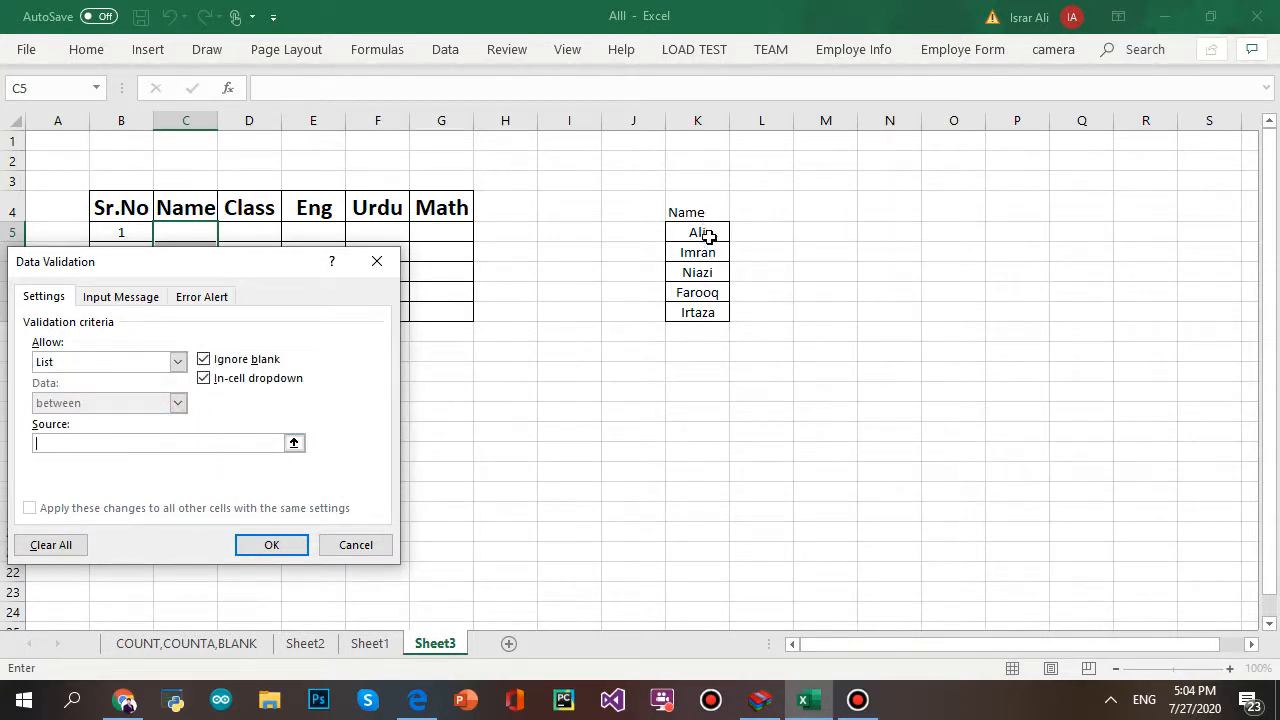
pyautogui.moveTo(706, 229); pyautogui.dragTo(714, 306)
pyautogui.click(263, 539)
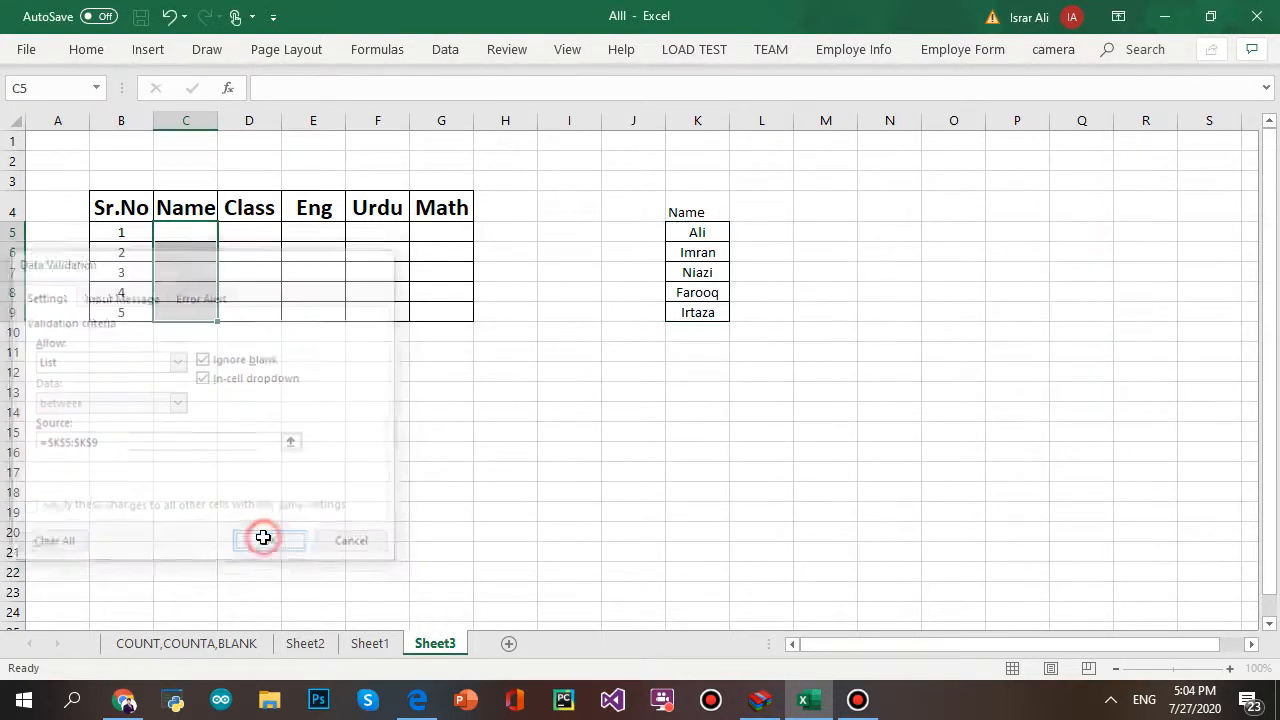
pyautogui.click(314, 389)
pyautogui.click(206, 232)
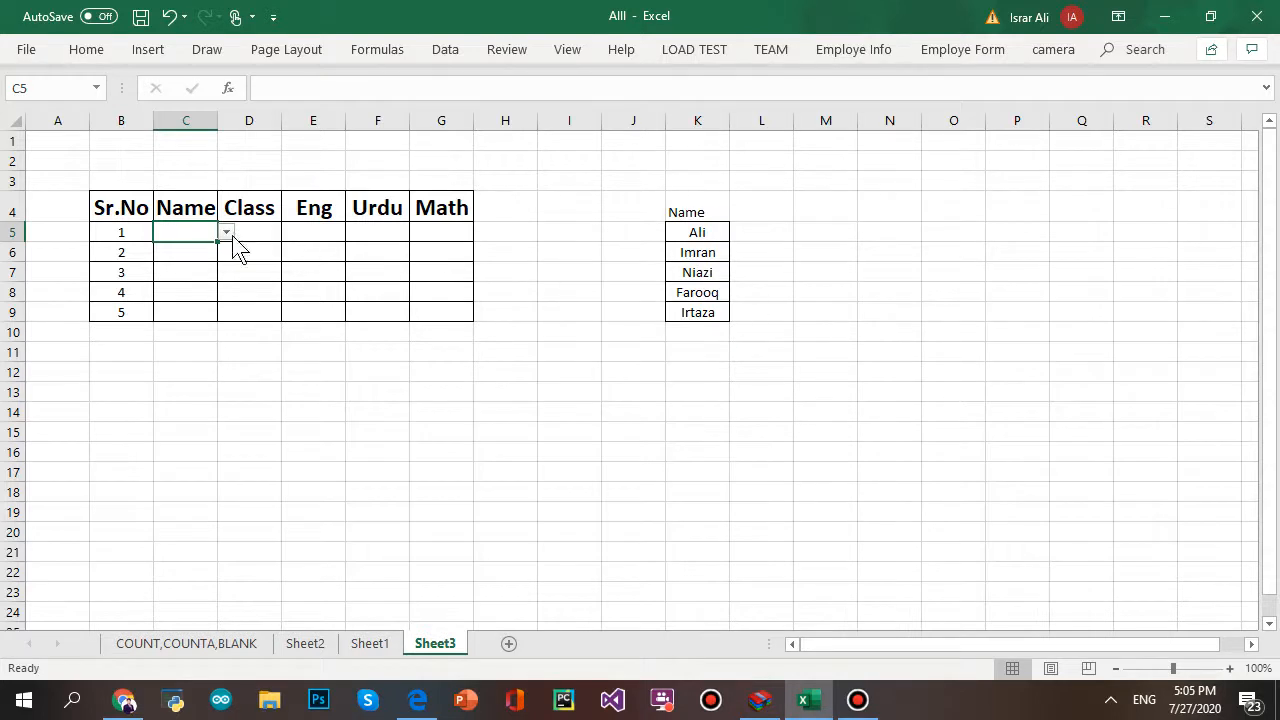
# - Pick the first listed name for C5 and the third listed name for C6 from the drop-down
pyautogui.click(227, 232)
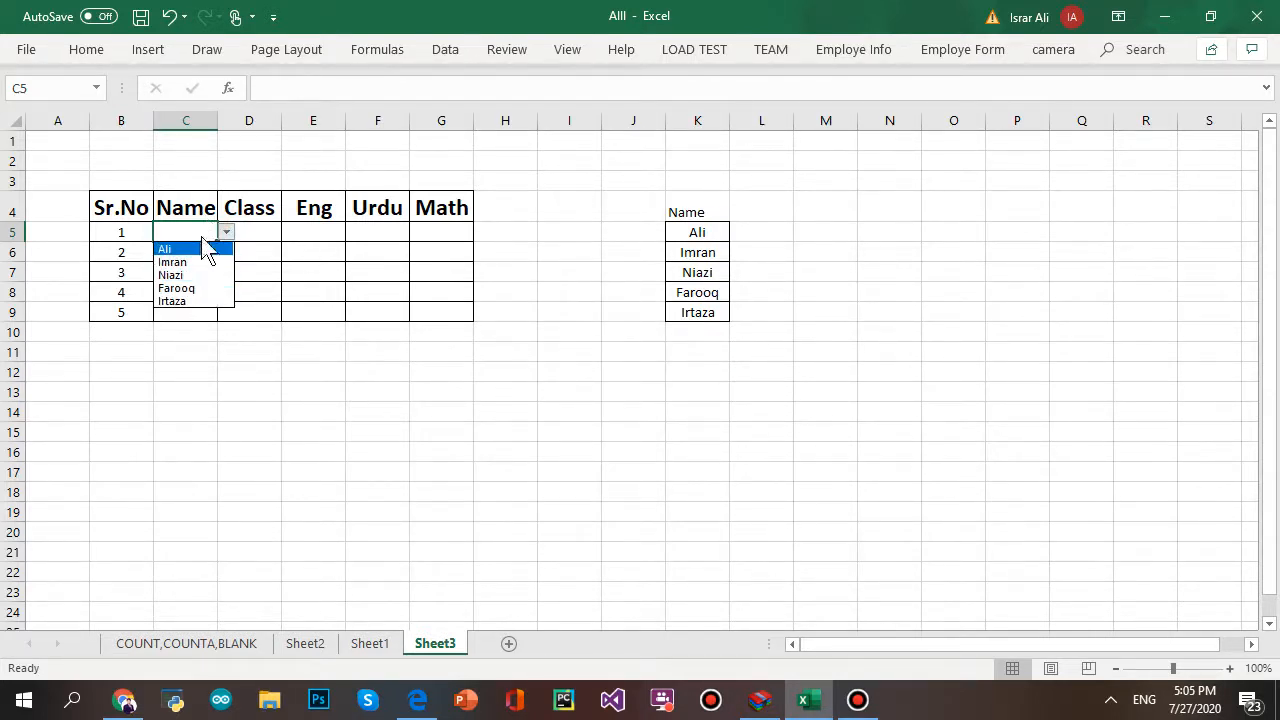
pyautogui.click(200, 249)
pyautogui.click(204, 265)
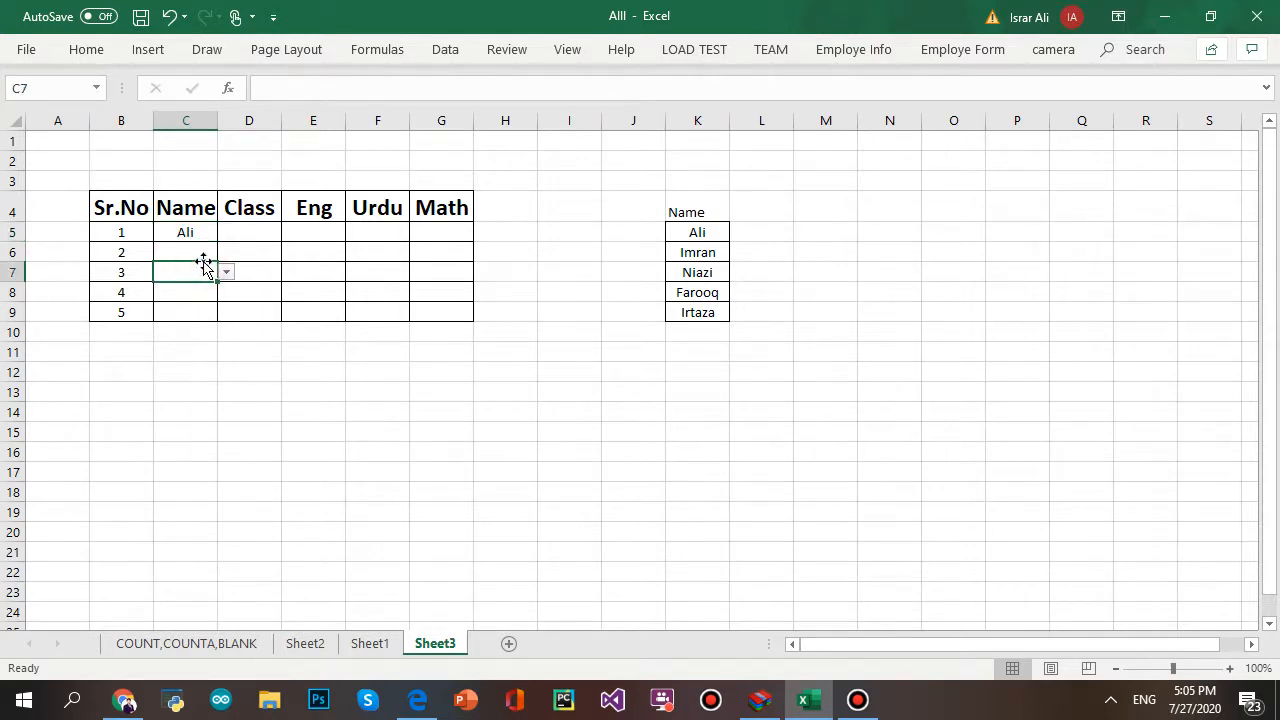
pyautogui.click(201, 250)
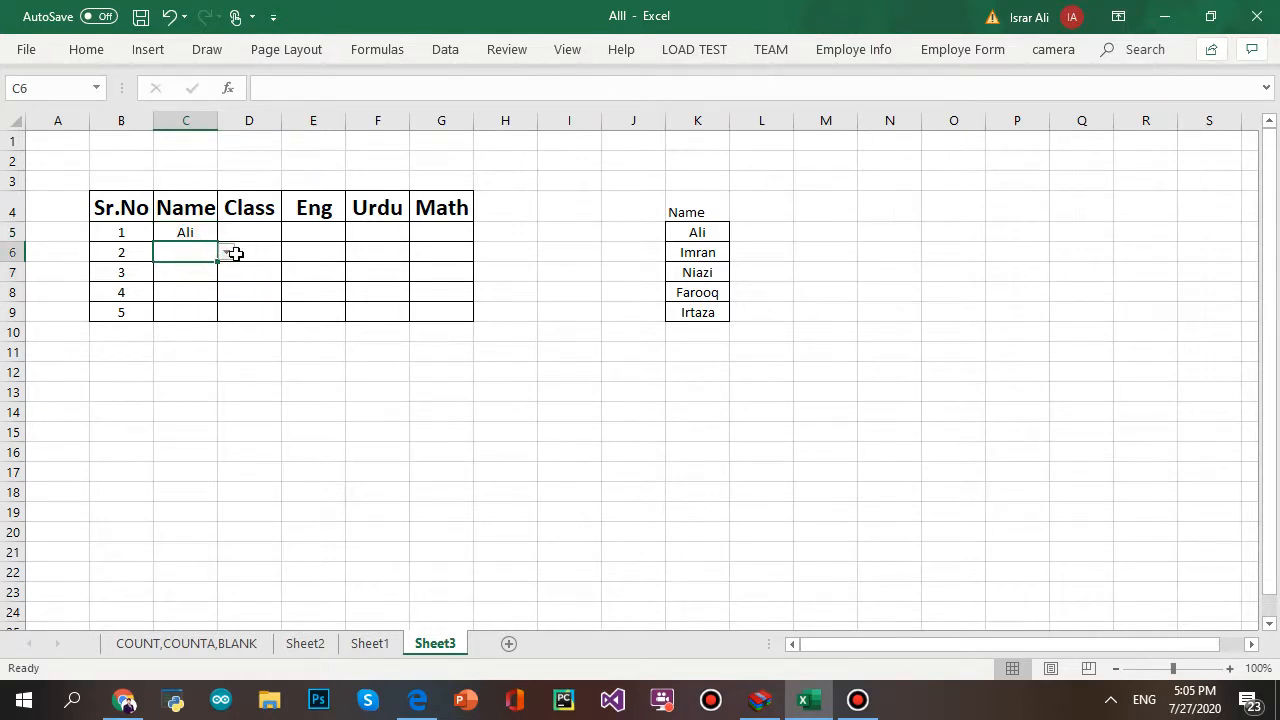
pyautogui.click(228, 253)
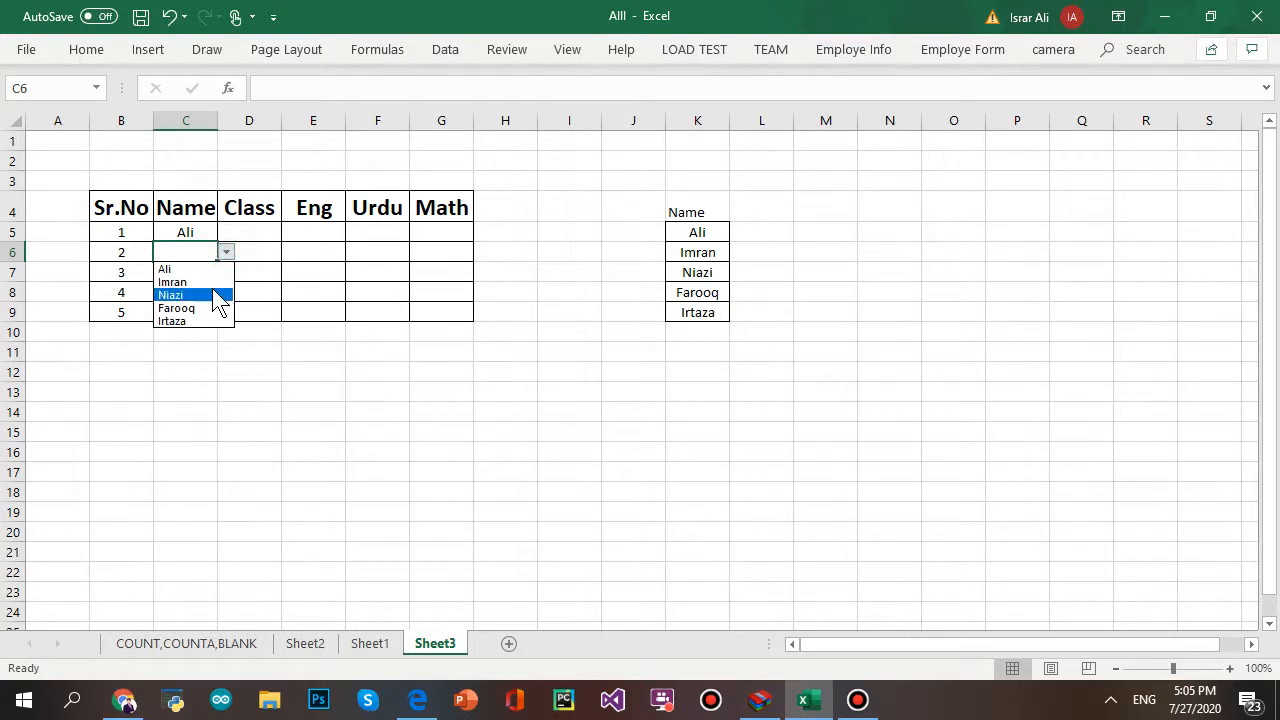
pyautogui.click(212, 288)
pyautogui.click(194, 274)
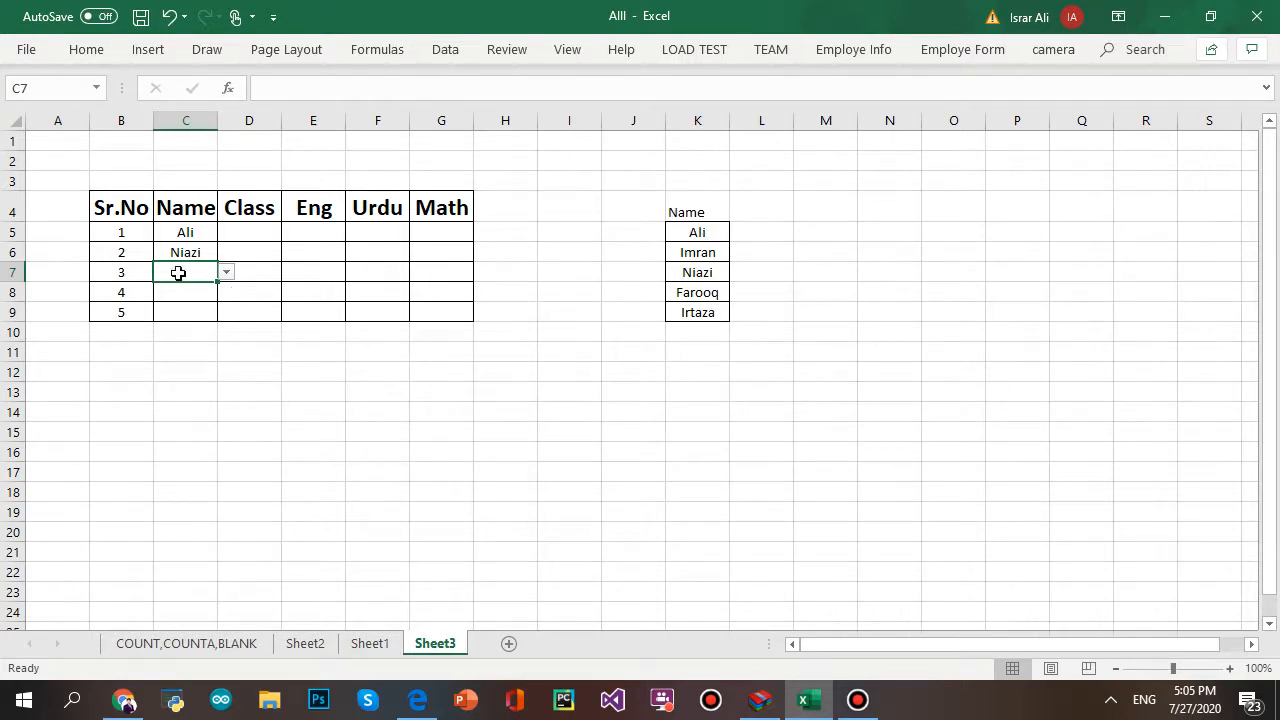
# - Enter a name not on the list into C7, retry, and get the validation error again
pyautogui.write('Israr')
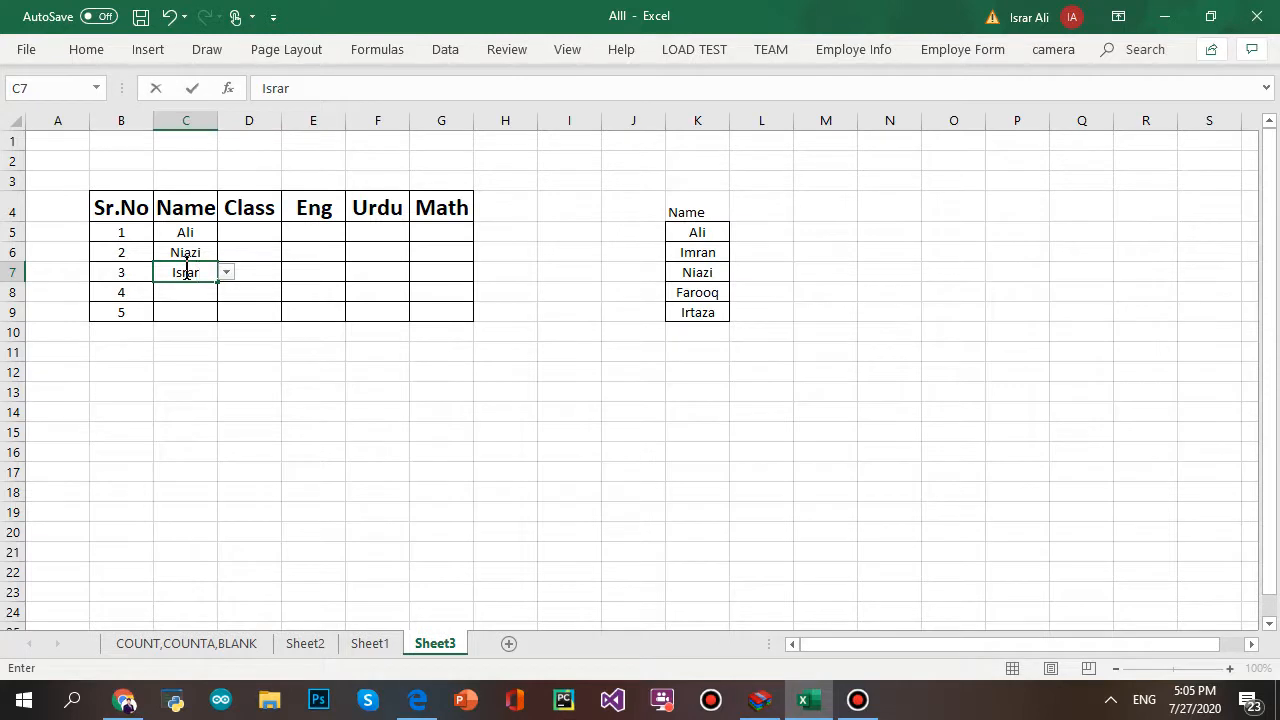
pyautogui.press('Return')
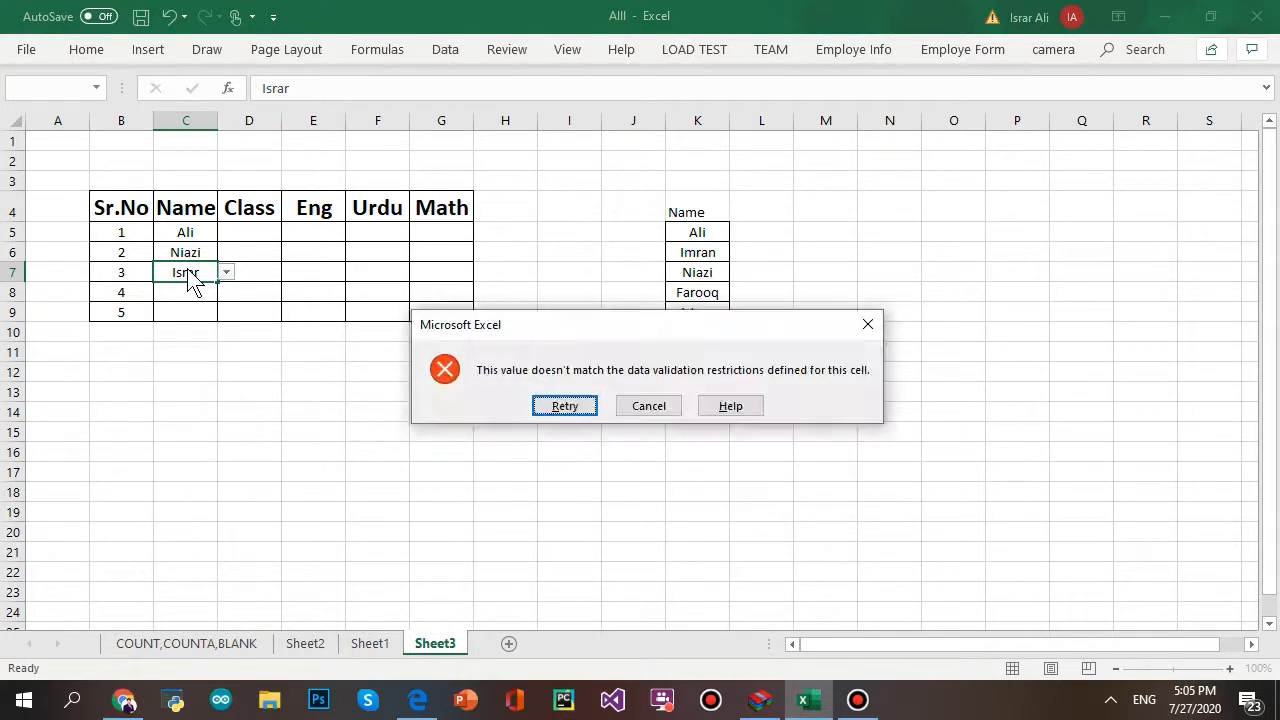
pyautogui.click(583, 408)
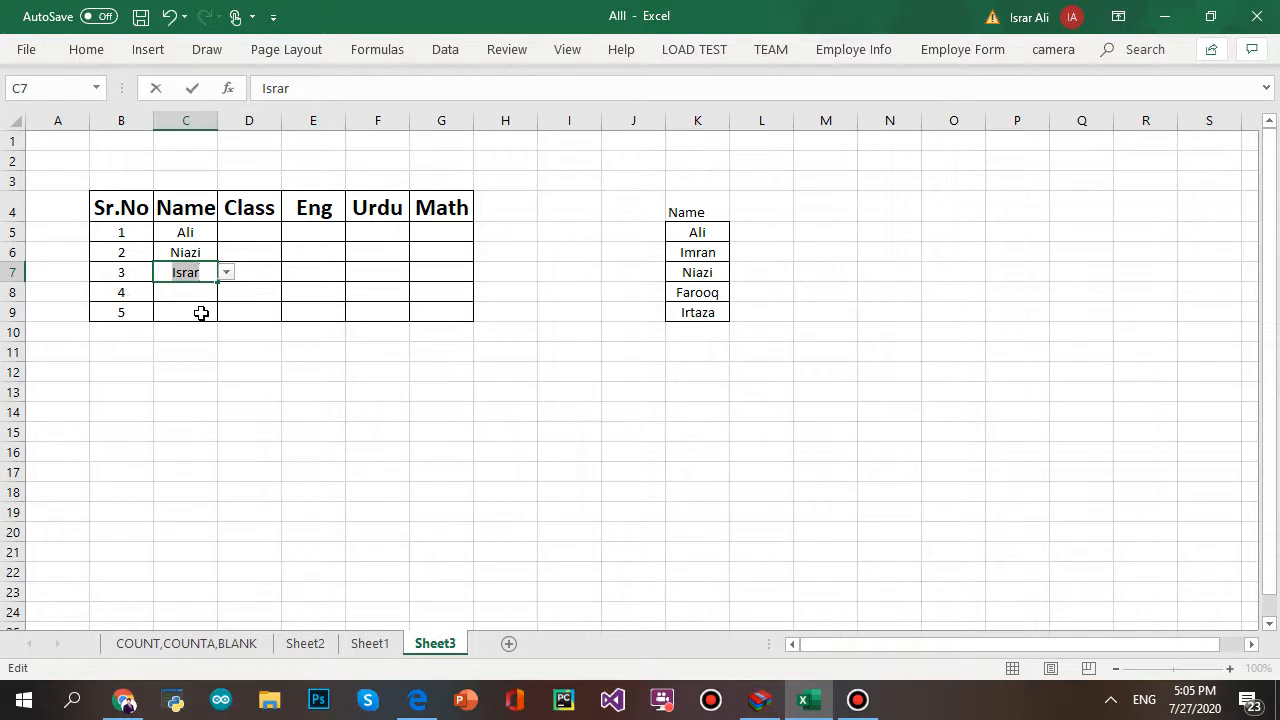
pyautogui.click(311, 390)
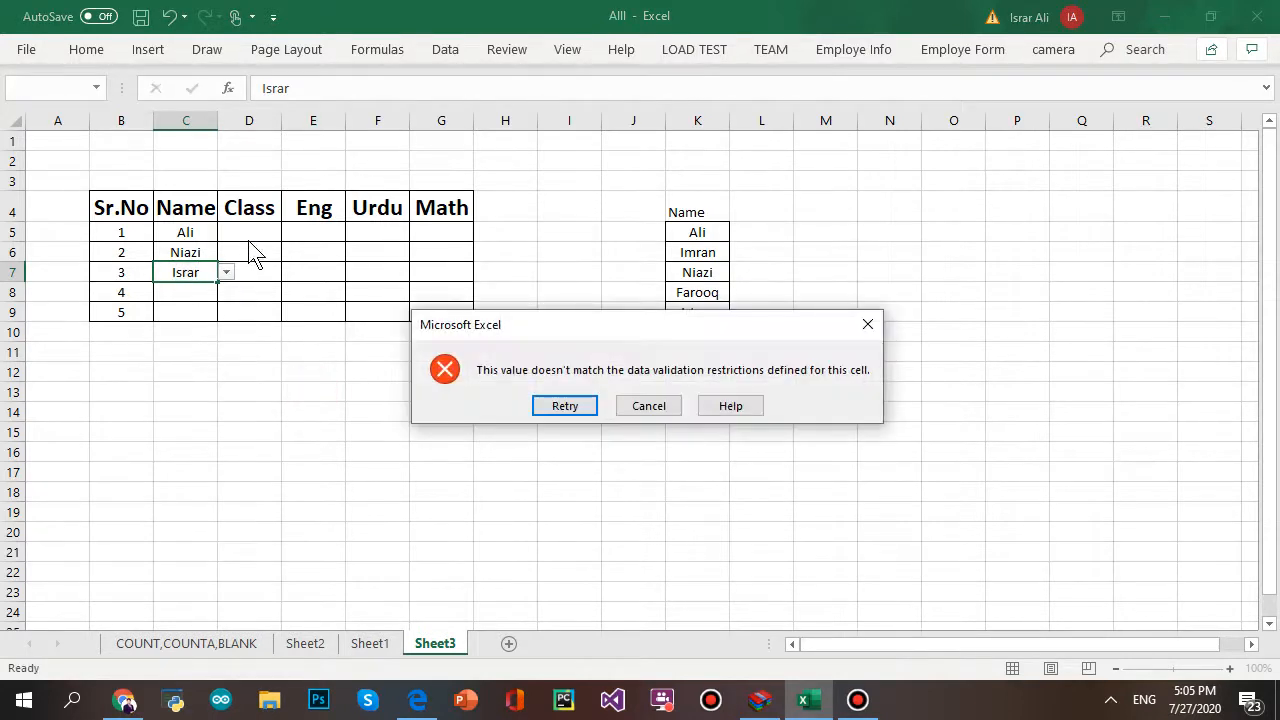
# - Discard the invalid C7 entry, list Class, 9th and 10th in L4:L6, and select D5:D9
pyautogui.click(658, 406)
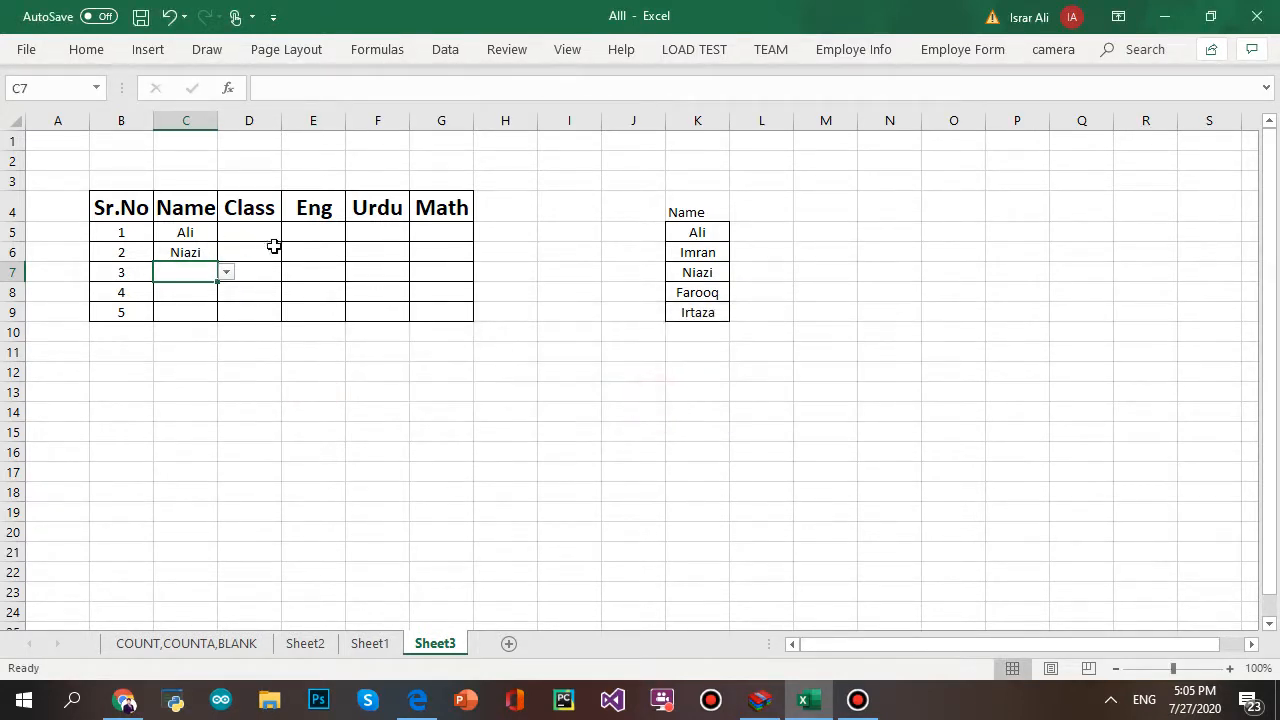
pyautogui.moveTo(266, 229); pyautogui.dragTo(266, 305)
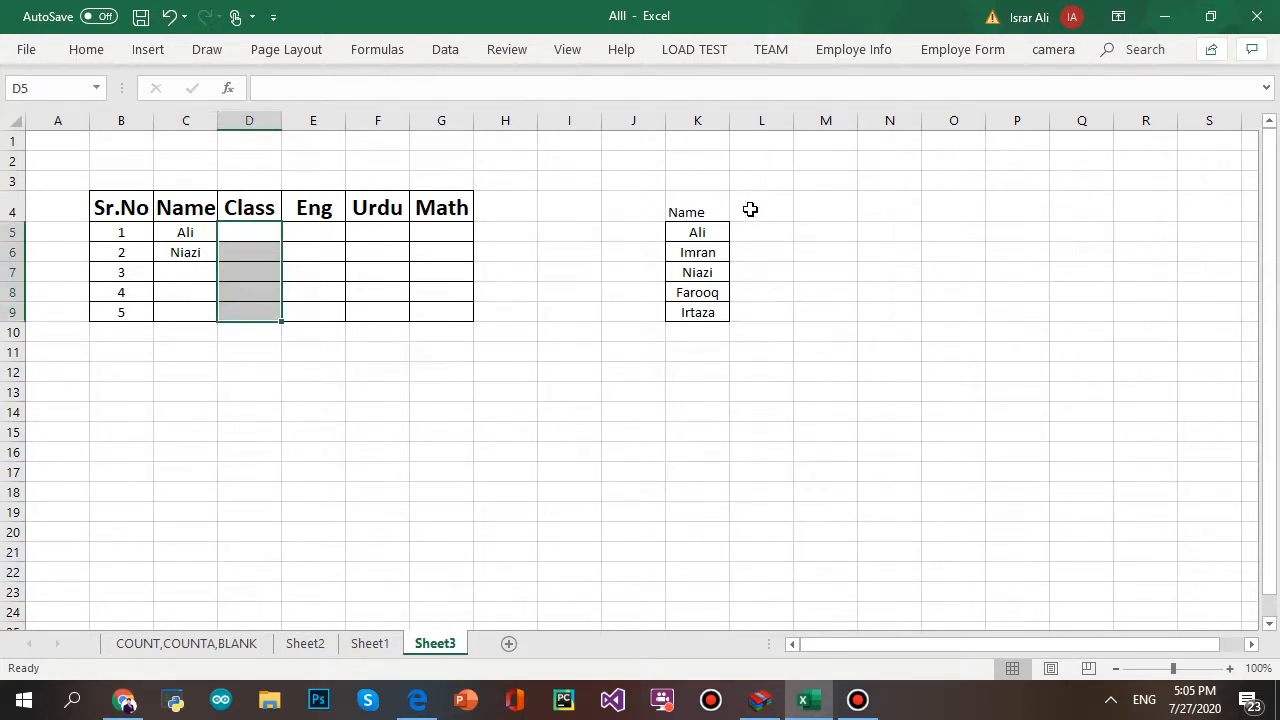
pyautogui.click(752, 208)
pyautogui.write('Class')
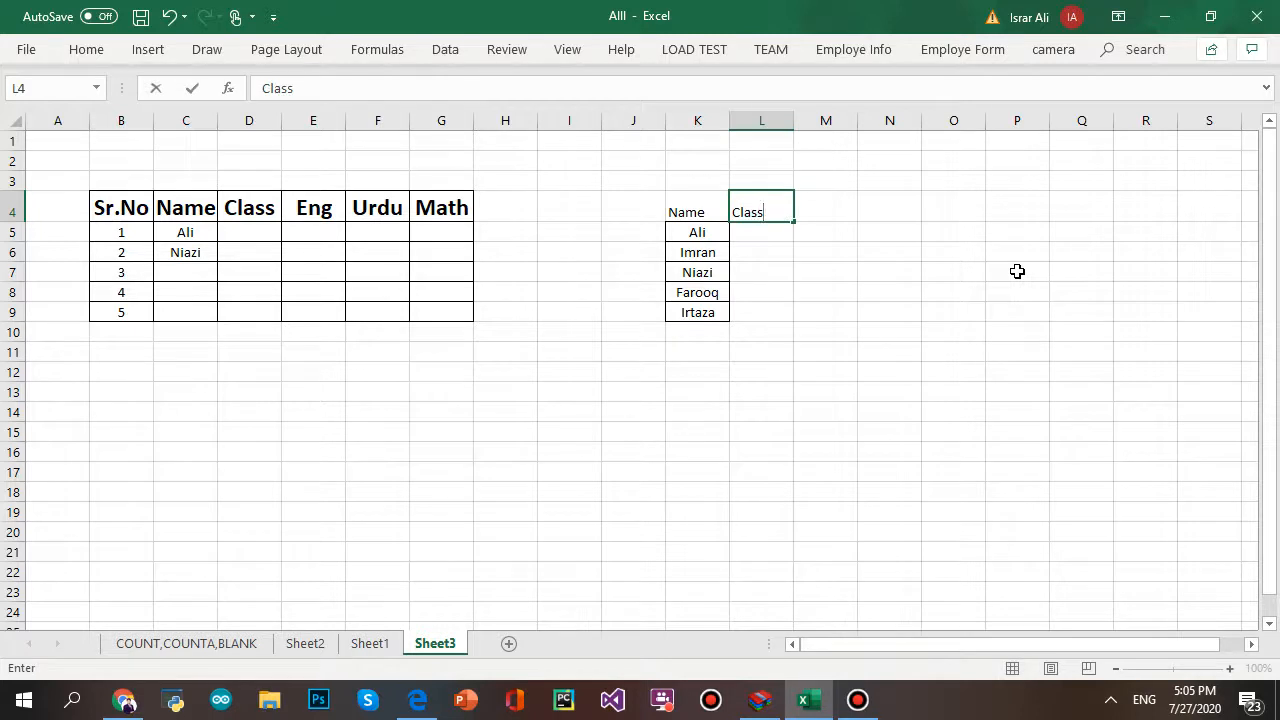
pyautogui.press('Return')
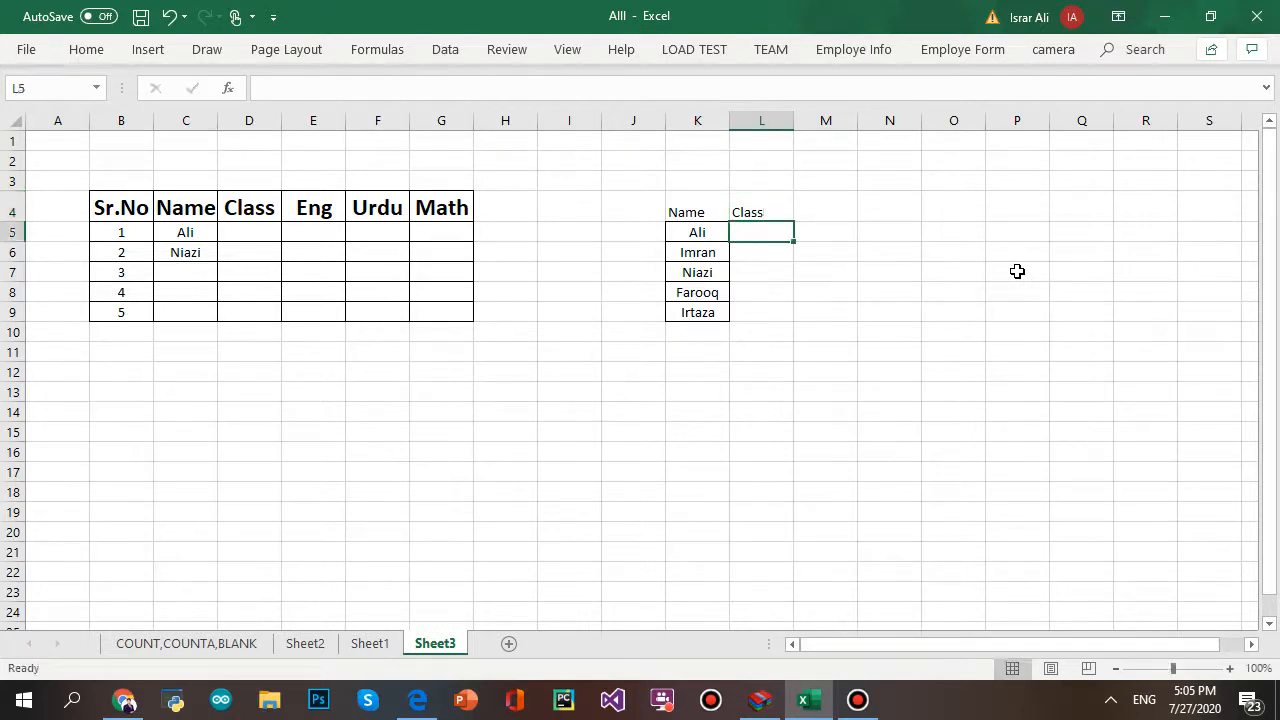
pyautogui.write('9th')
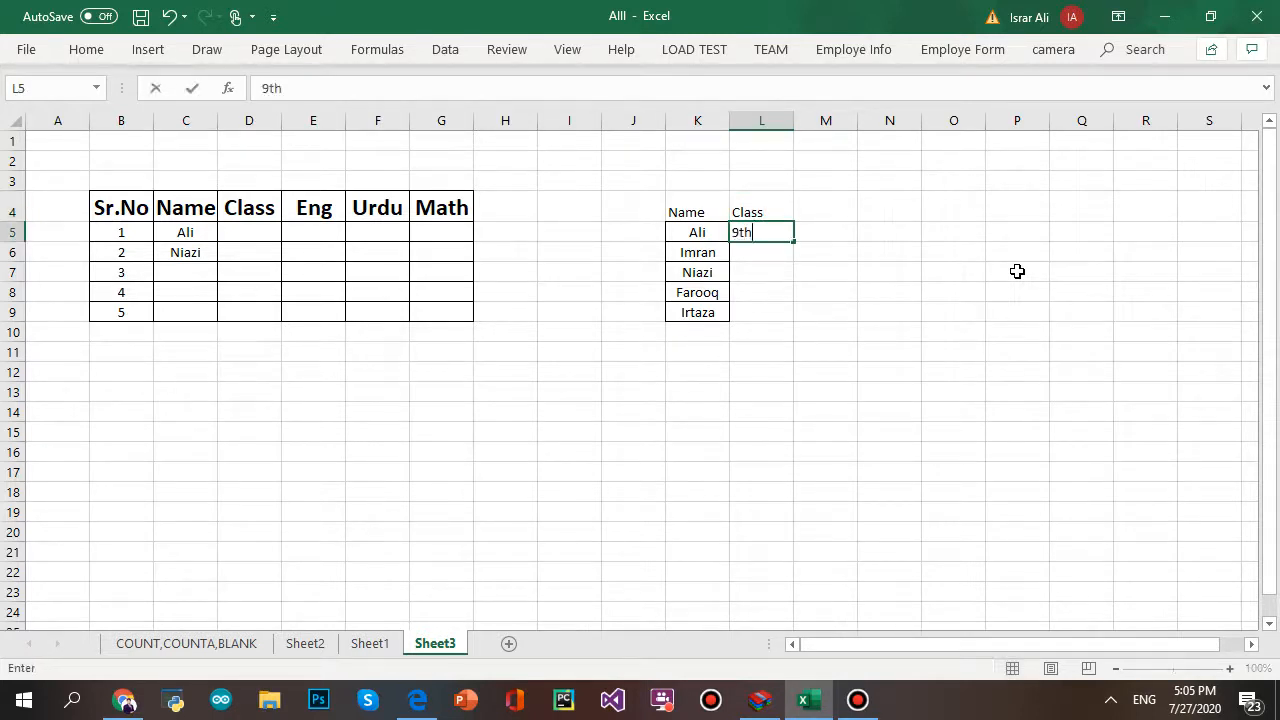
pyautogui.press('Return')
pyautogui.write('1')
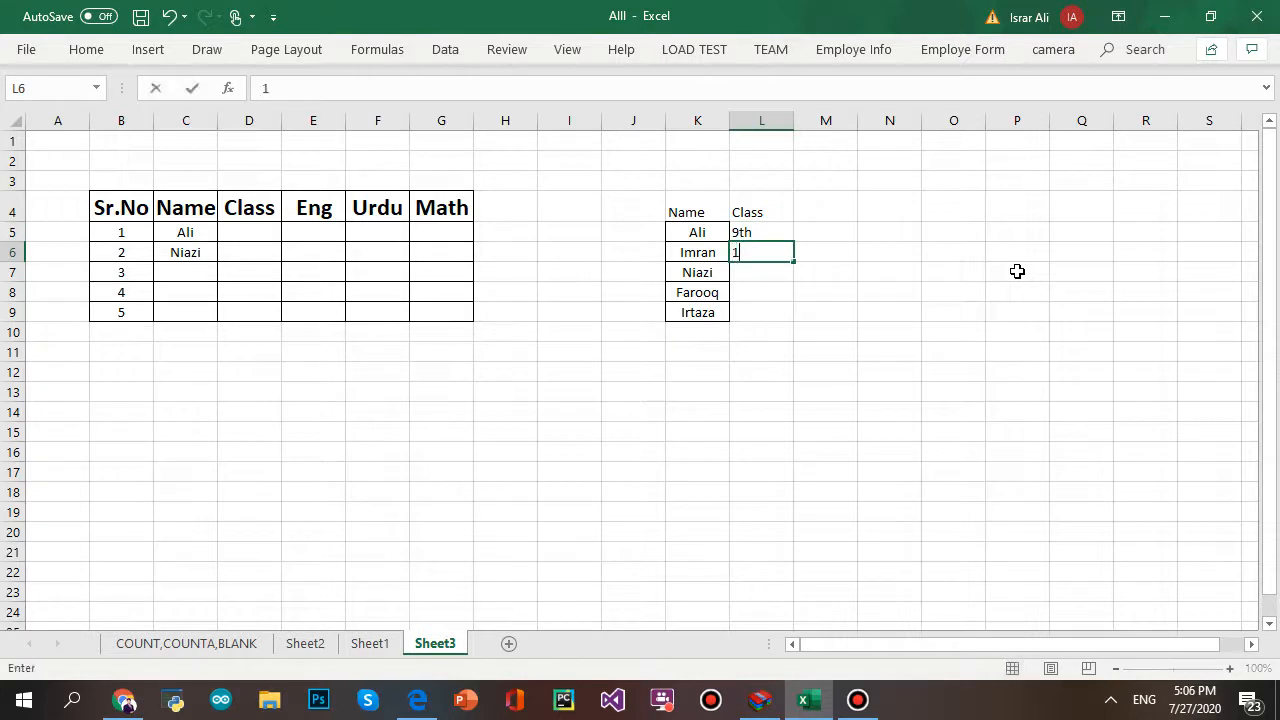
pyautogui.write('0th')
pyautogui.click(694, 410)
pyautogui.moveTo(270, 229); pyautogui.dragTo(280, 307)
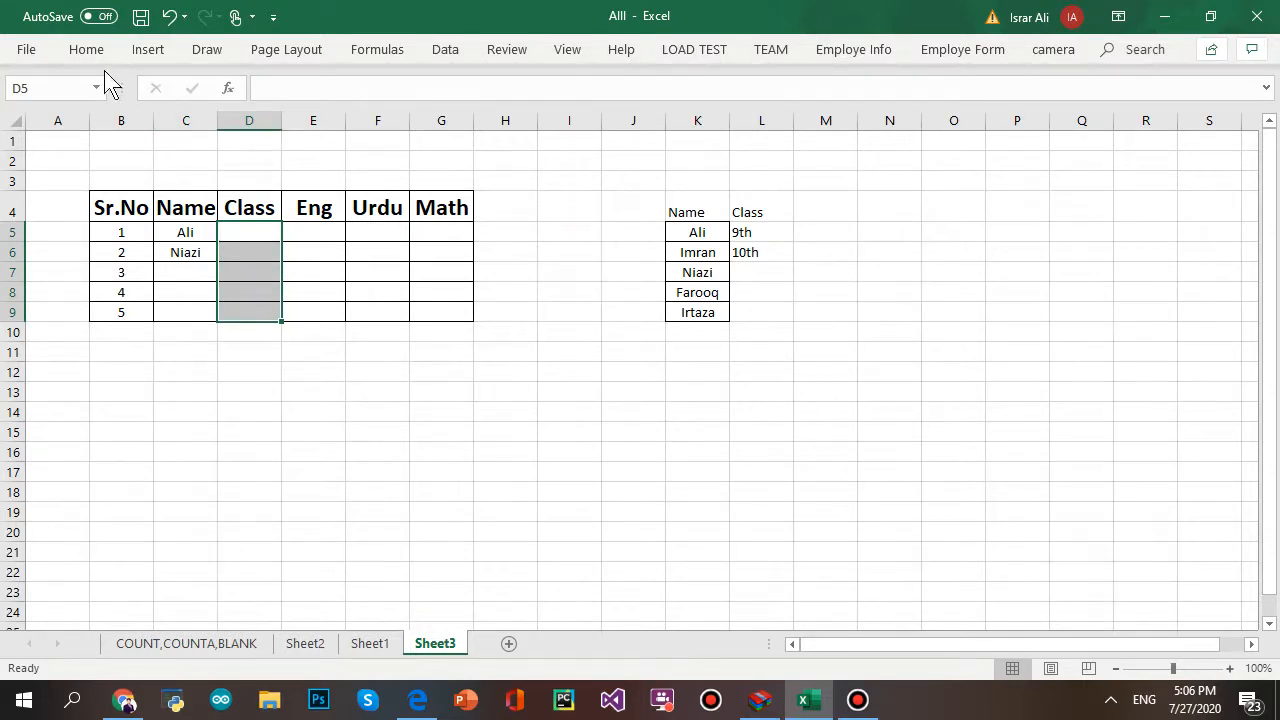
# - Apply List data validation to D5:D9 with source L5:L6 (9th, 10th)
pyautogui.click(447, 52)
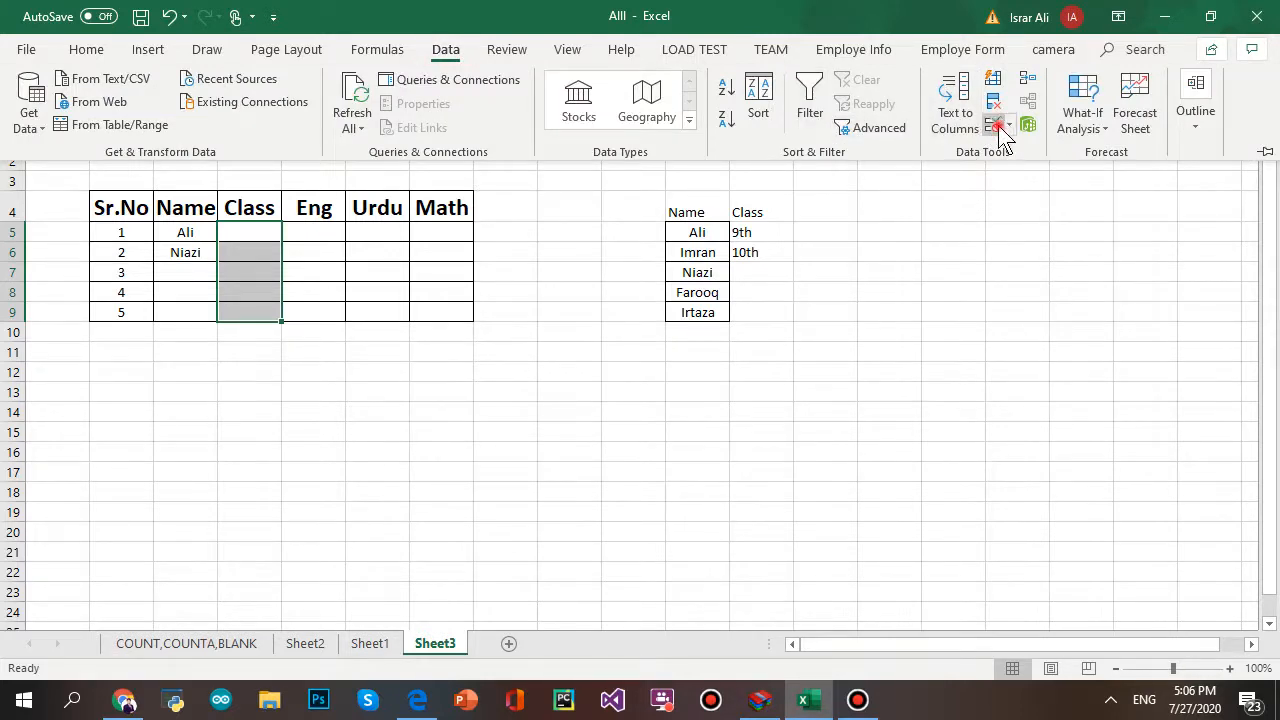
pyautogui.click(993, 125)
pyautogui.click(177, 362)
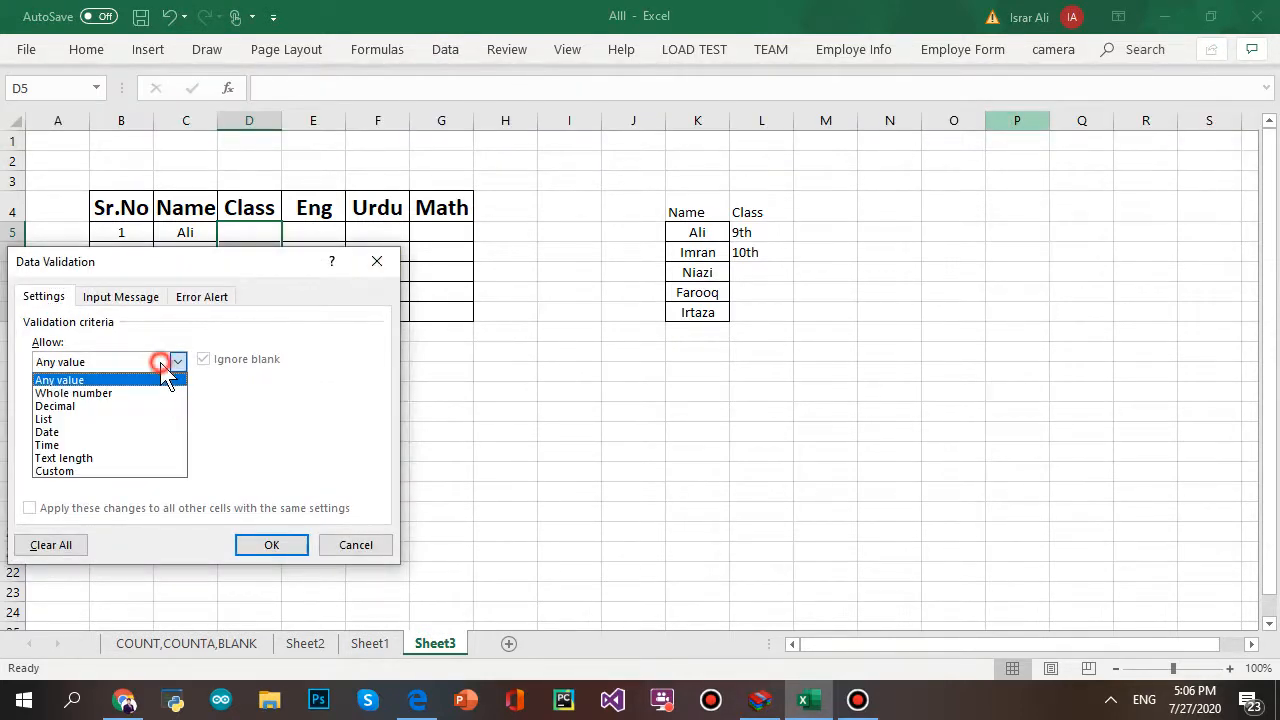
pyautogui.click(178, 420)
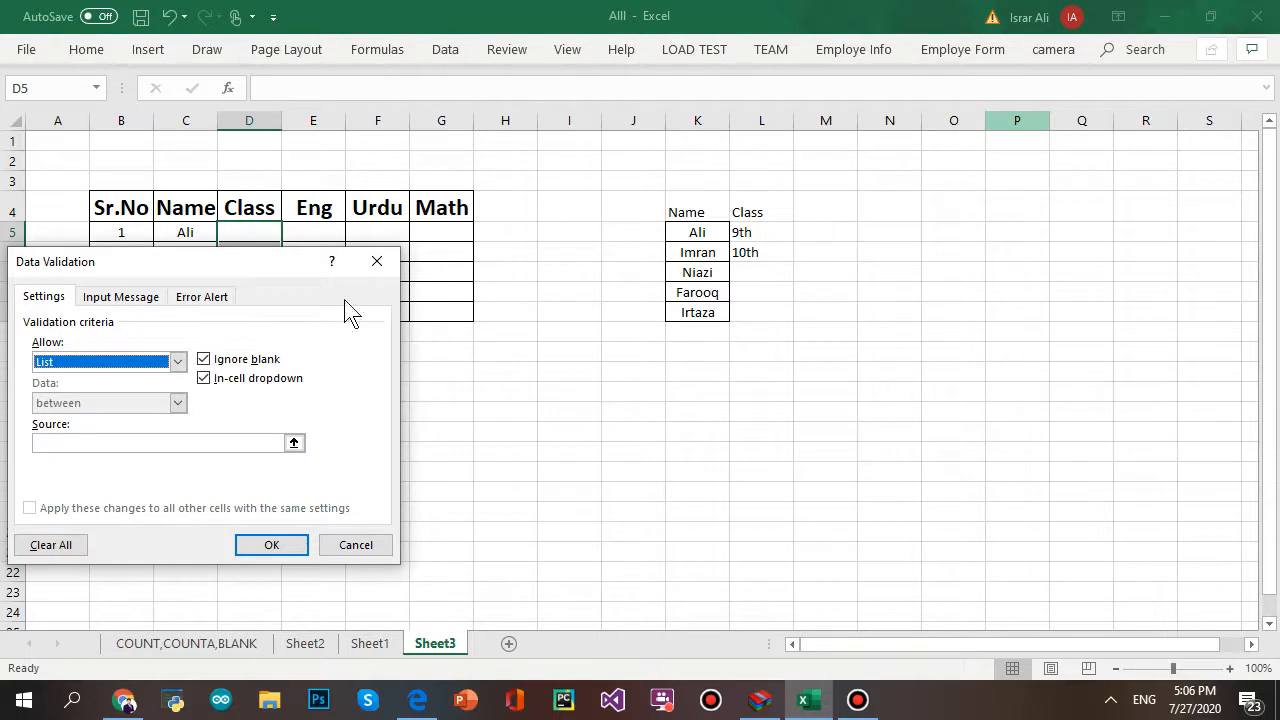
pyautogui.click(216, 448)
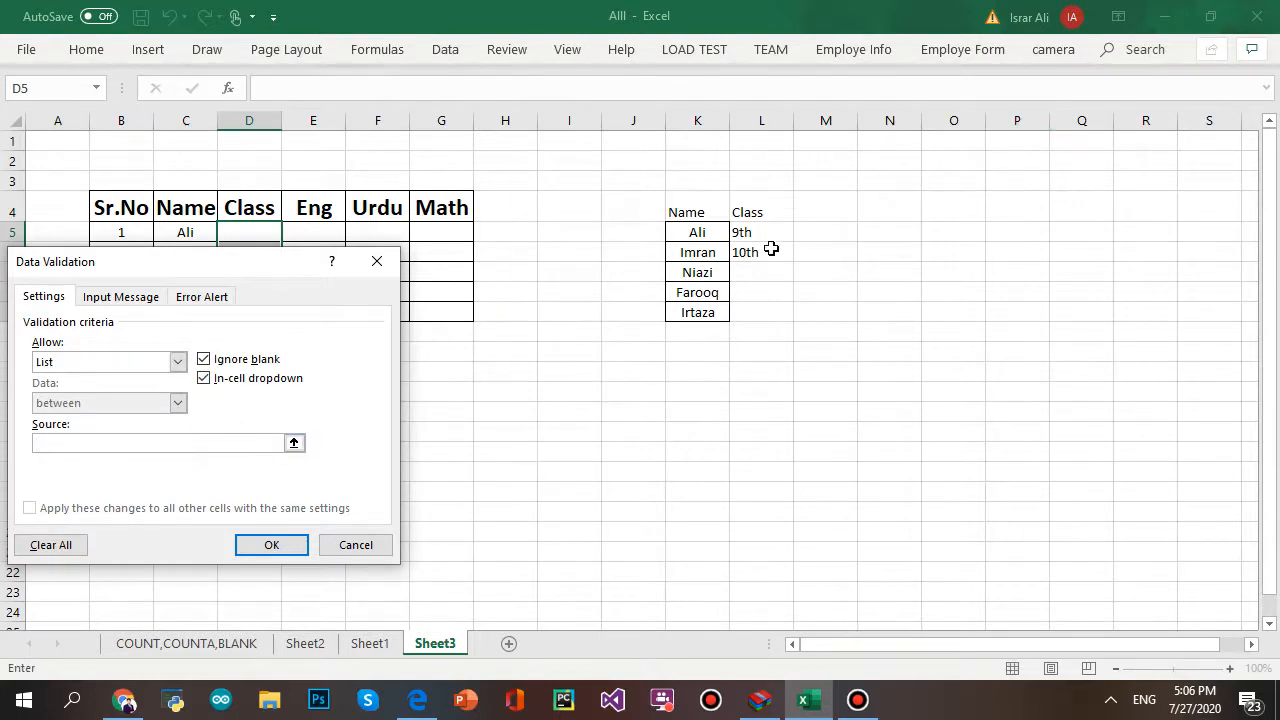
pyautogui.moveTo(760, 232); pyautogui.dragTo(763, 252)
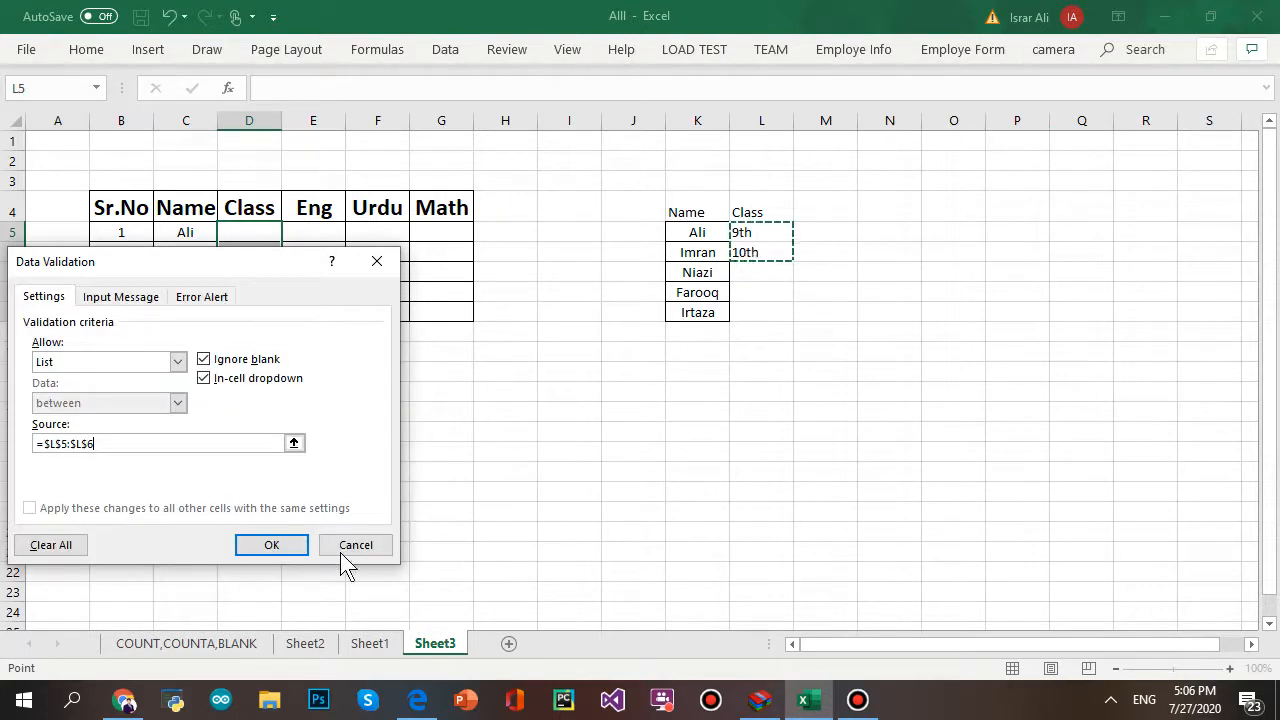
pyautogui.click(268, 548)
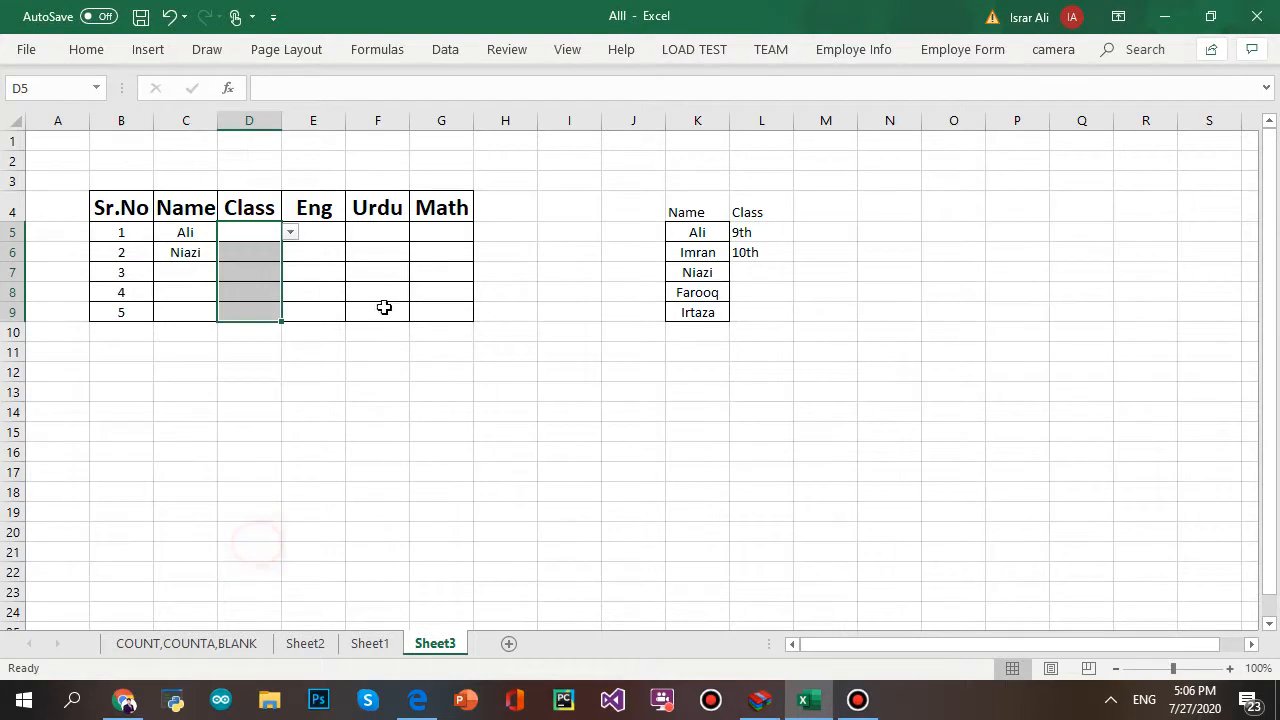
# - Pick 10th for D5 and 9th for D6 from the class dropdowns
pyautogui.click(289, 232)
pyautogui.click(274, 259)
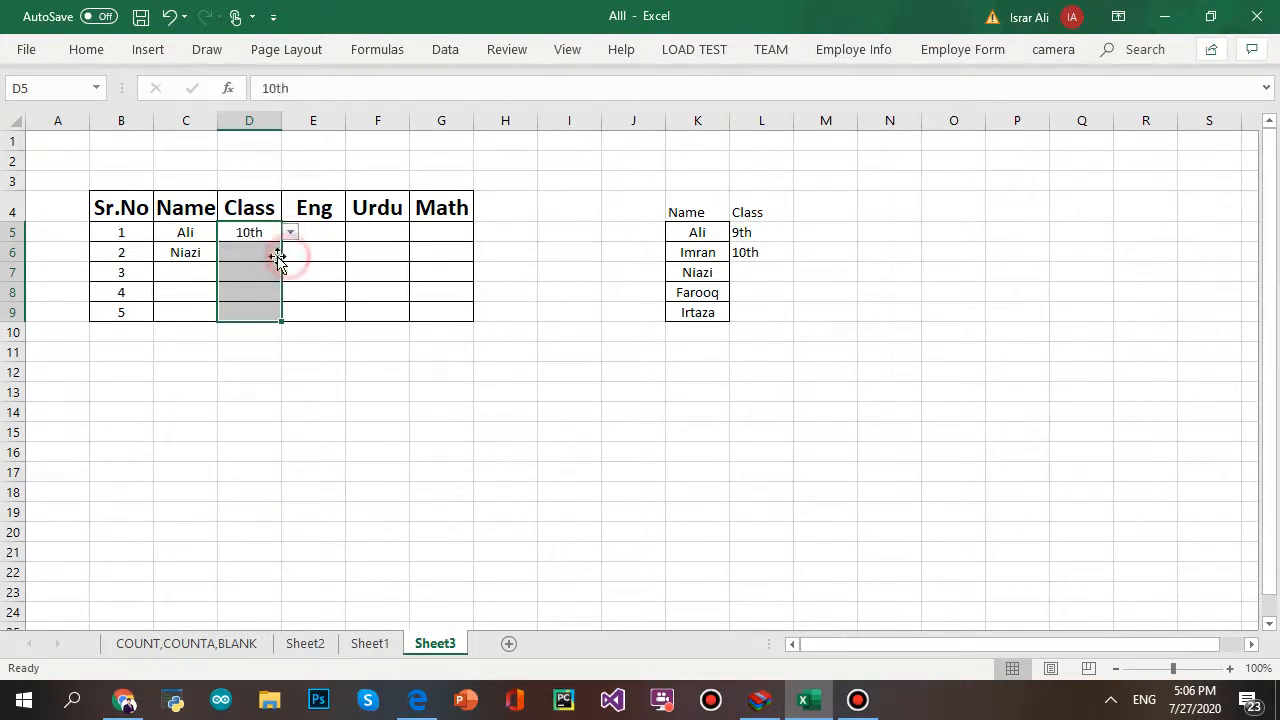
pyautogui.click(272, 257)
pyautogui.click(289, 252)
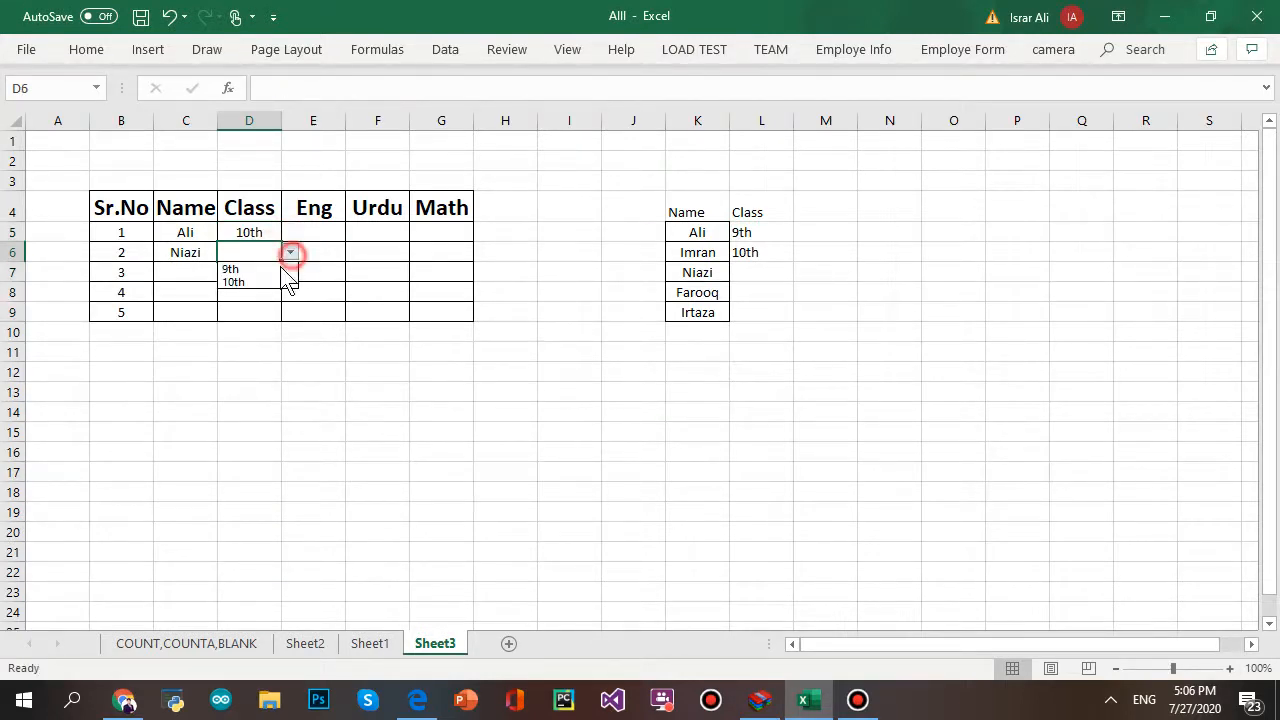
pyautogui.click(277, 266)
# - Try entering 11th in D7, then cancel the rejected entry
pyautogui.click(242, 274)
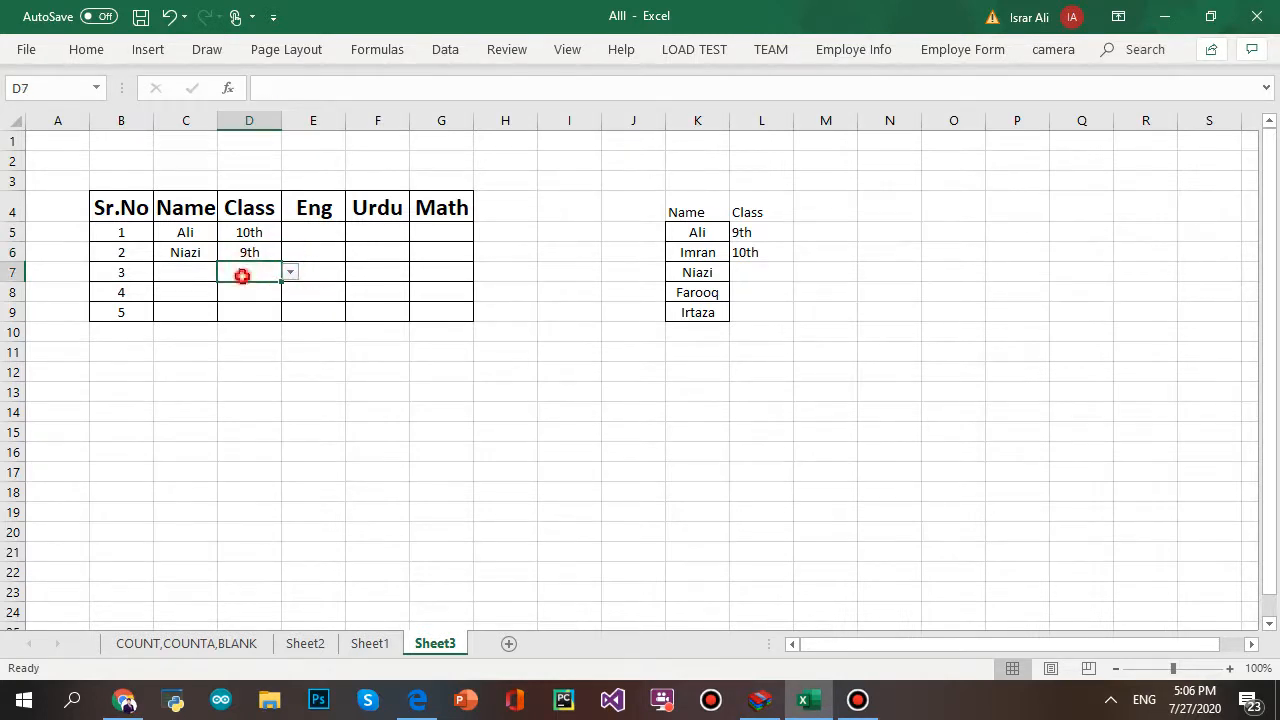
pyautogui.write('11')
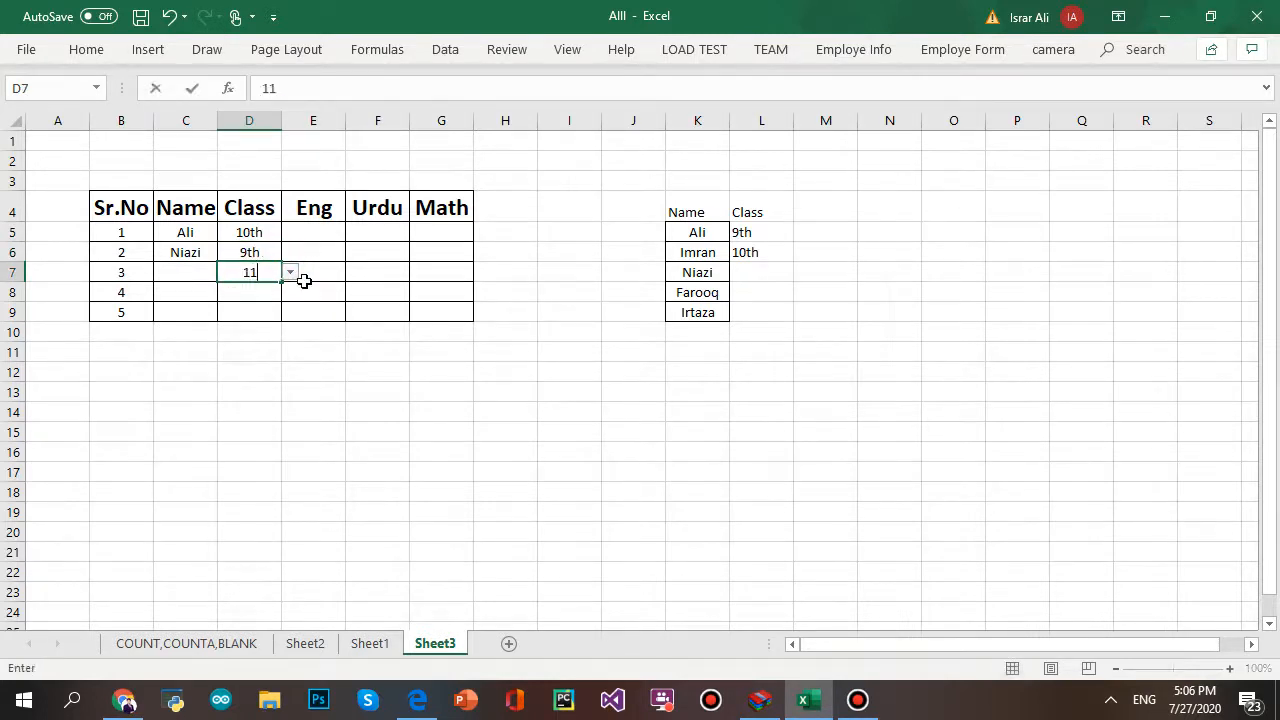
pyautogui.write('th')
pyautogui.press('Return')
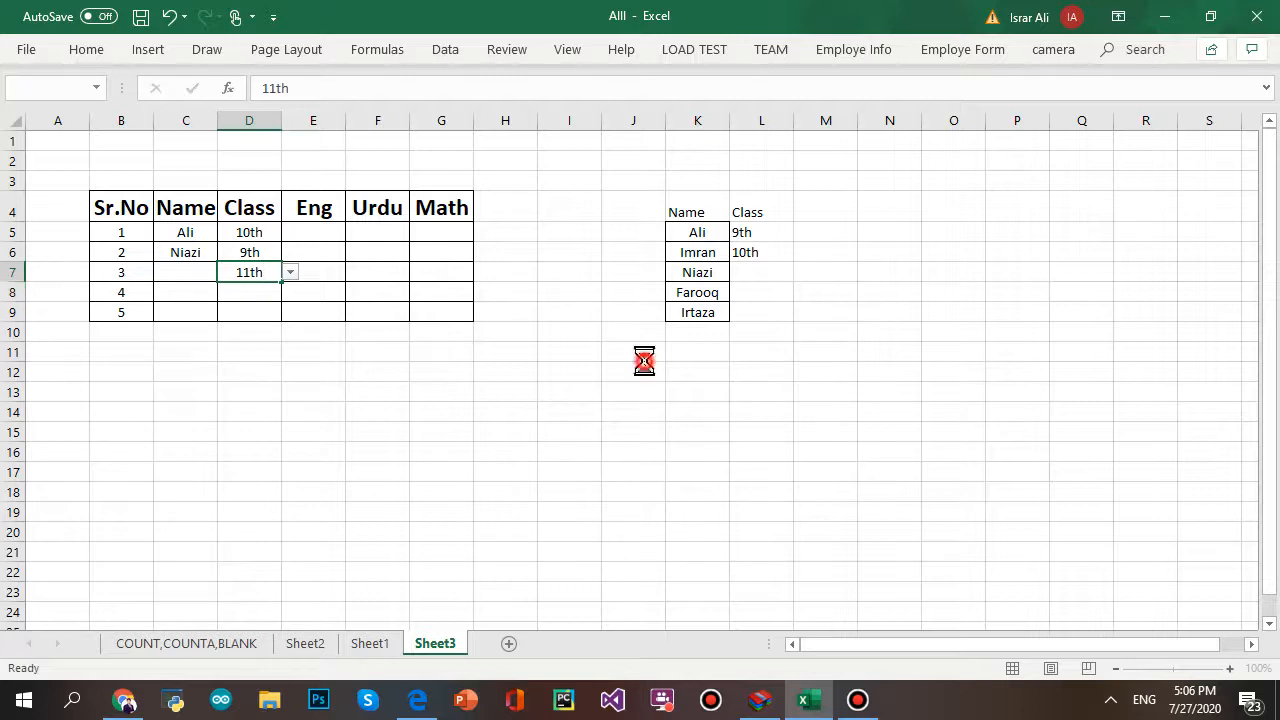
pyautogui.click(552, 405)
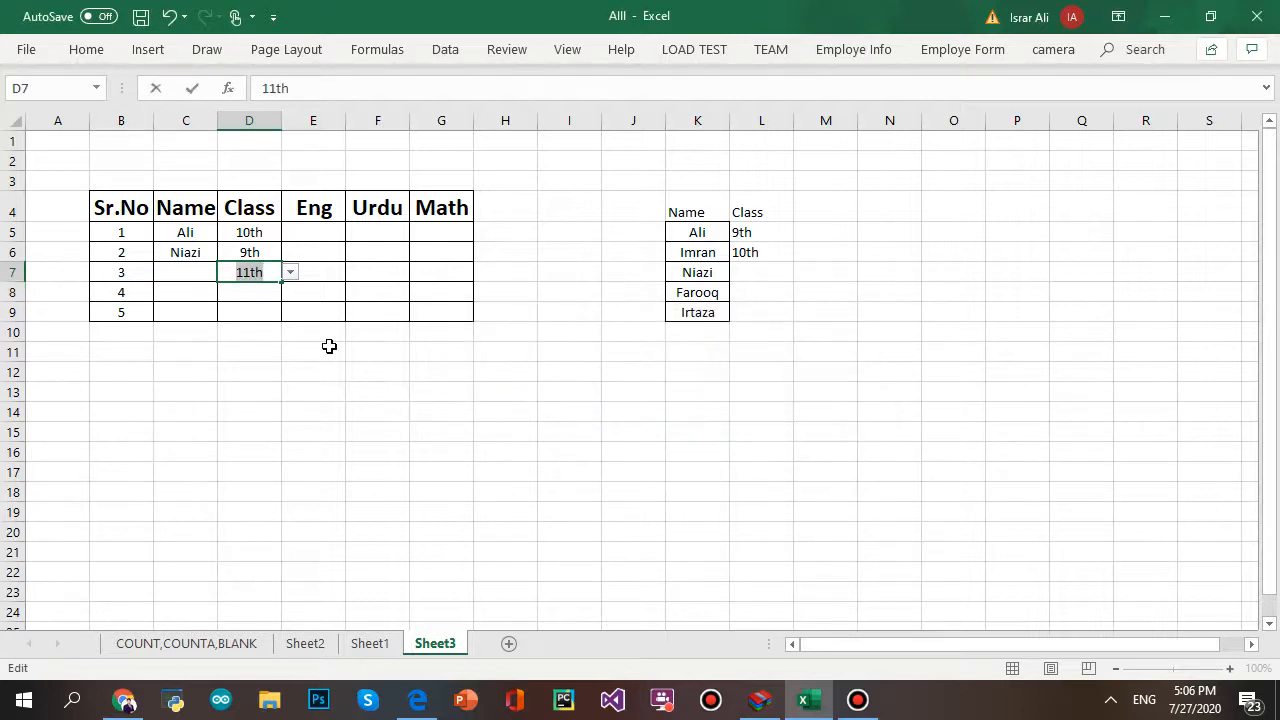
pyautogui.click(415, 368)
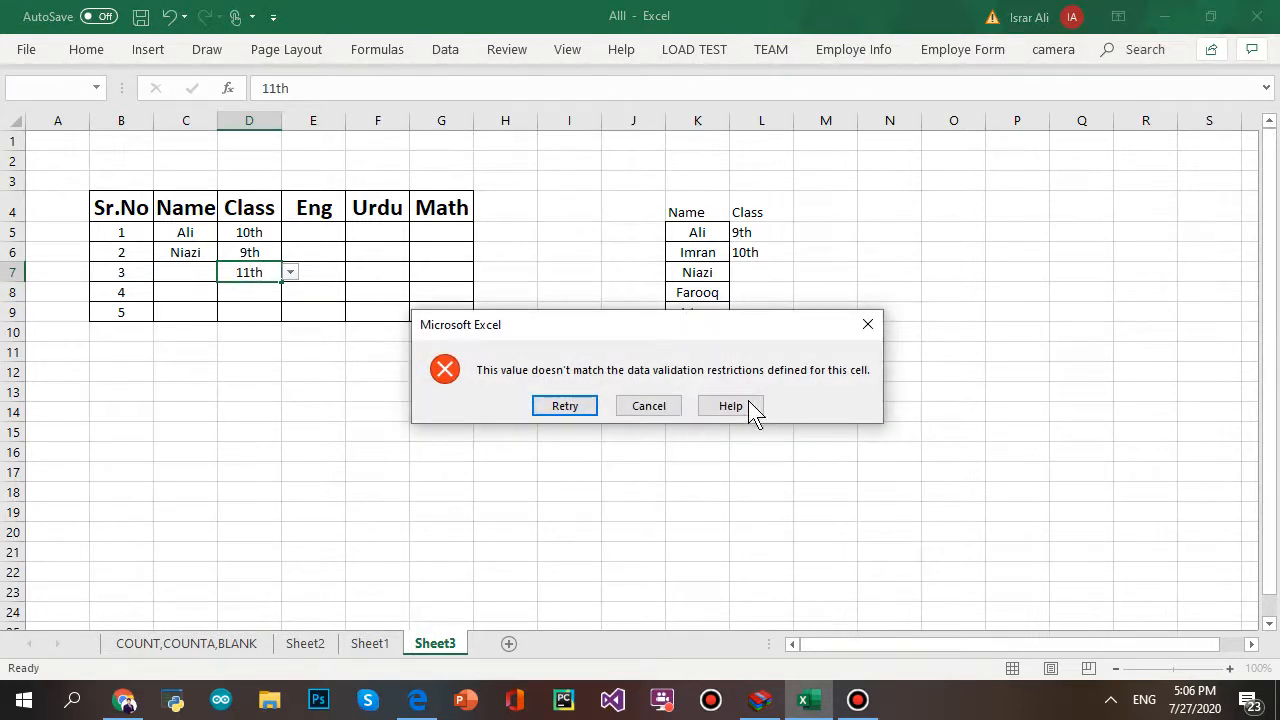
pyautogui.click(638, 405)
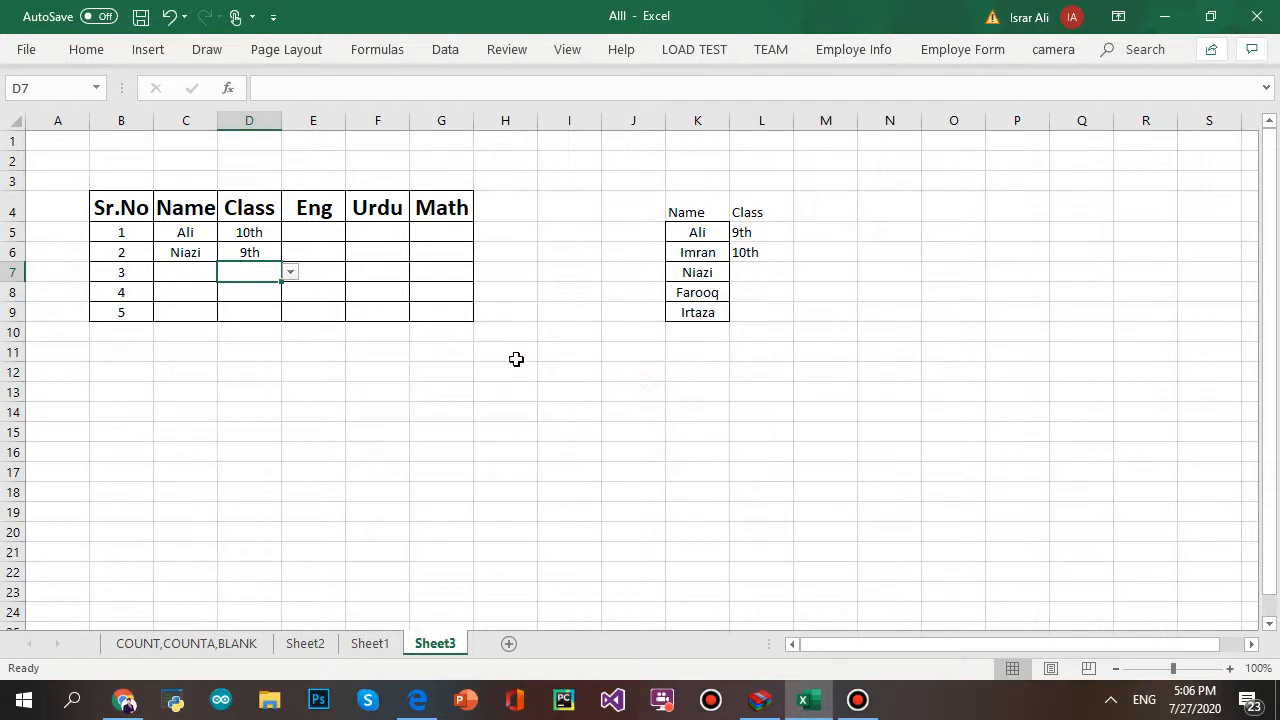
pyautogui.click(323, 228)
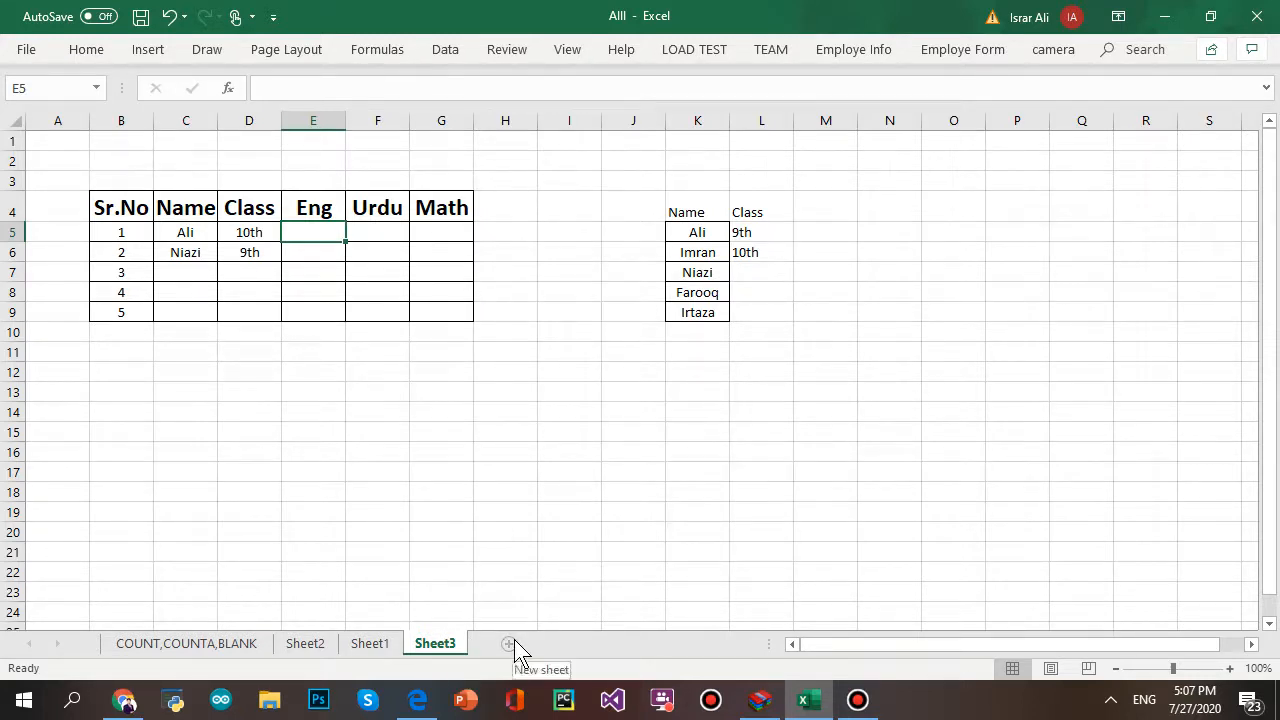
pyautogui.click(358, 351)
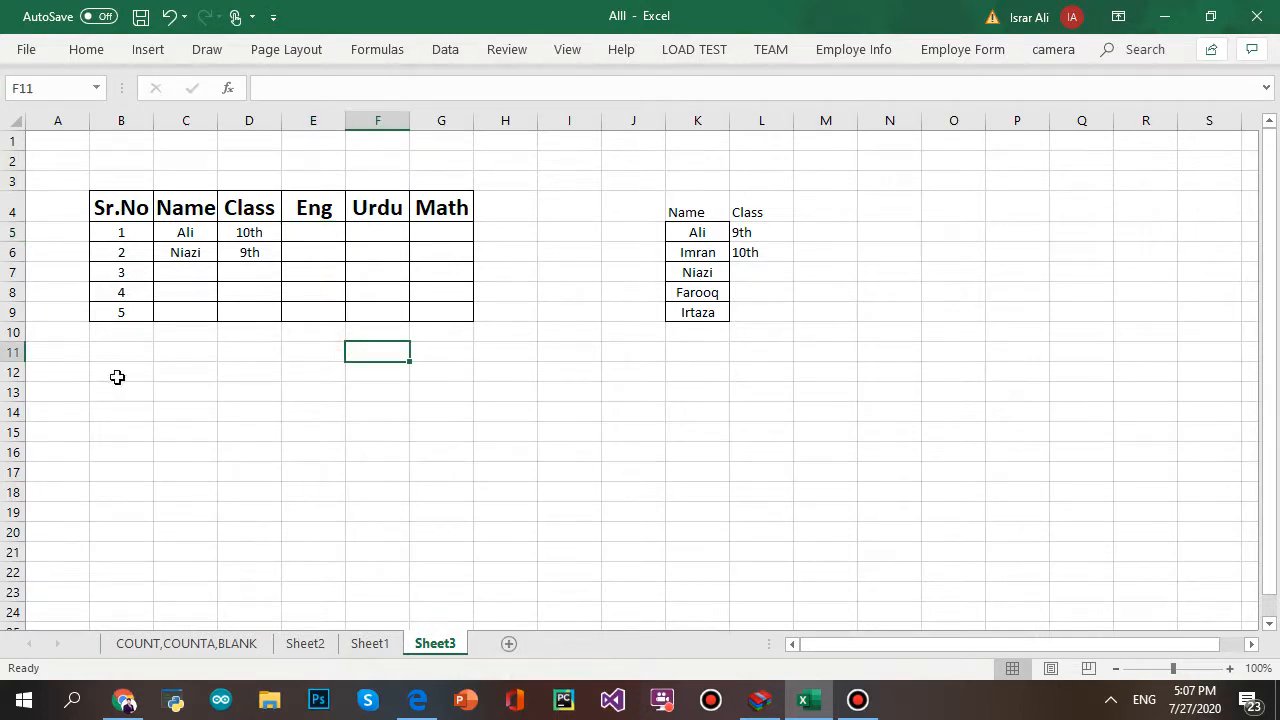
pyautogui.moveTo(117, 376); pyautogui.dragTo(138, 383)
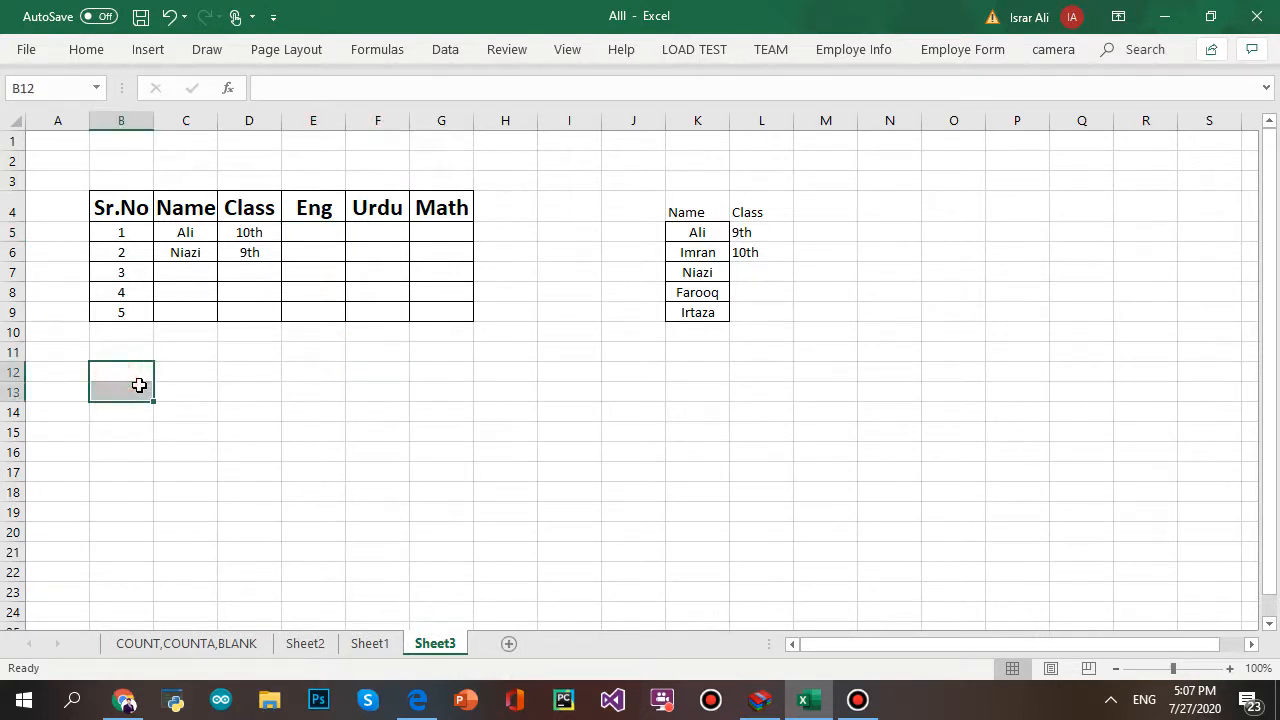
pyautogui.click(445, 50)
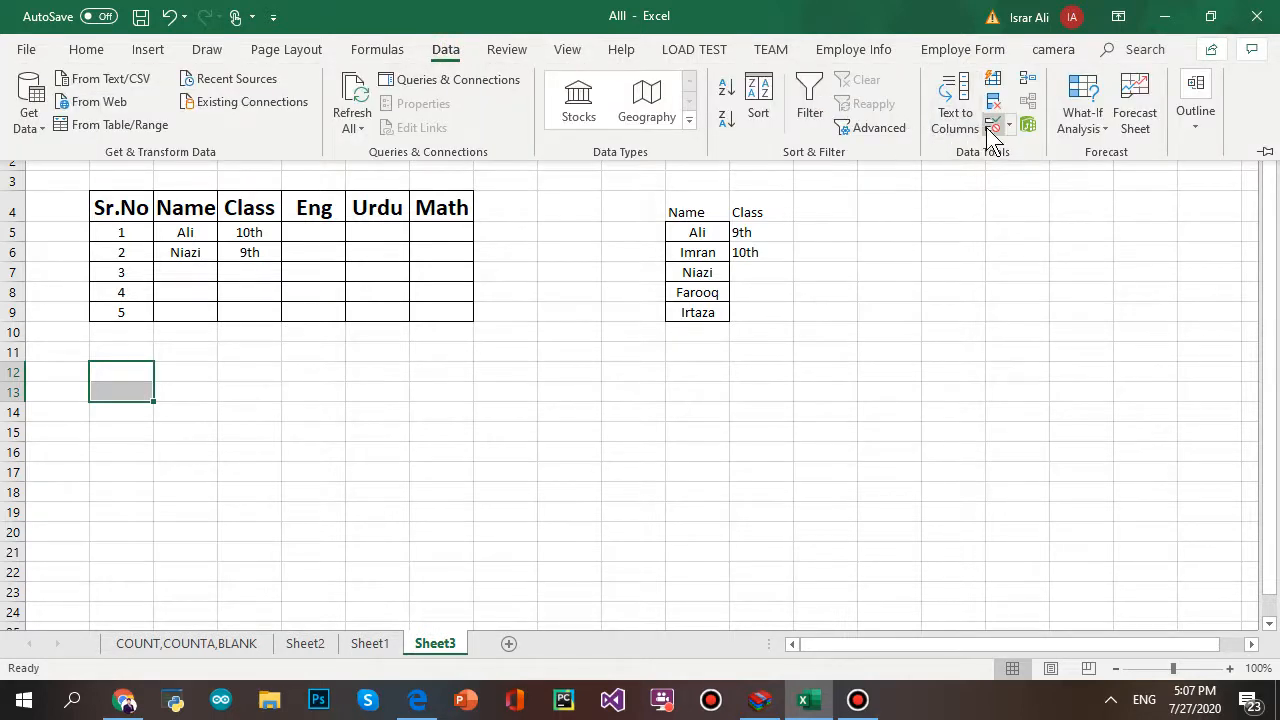
pyautogui.click(993, 124)
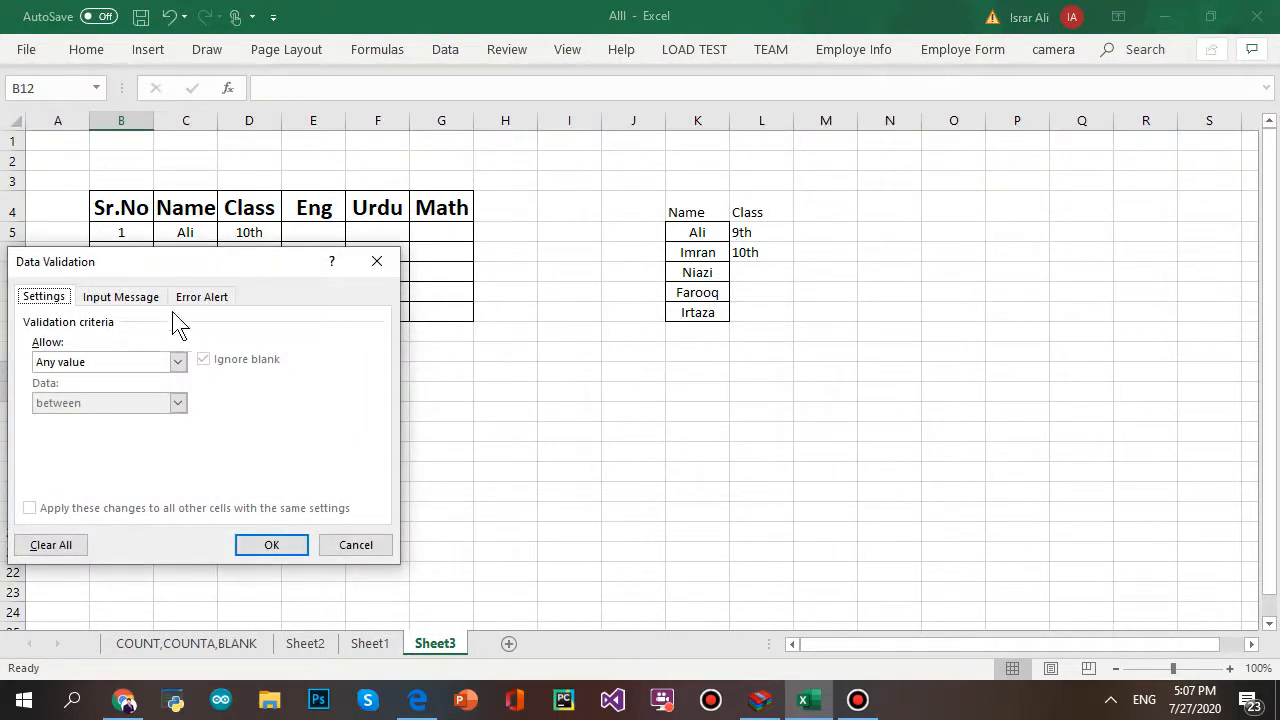
pyautogui.click(148, 365)
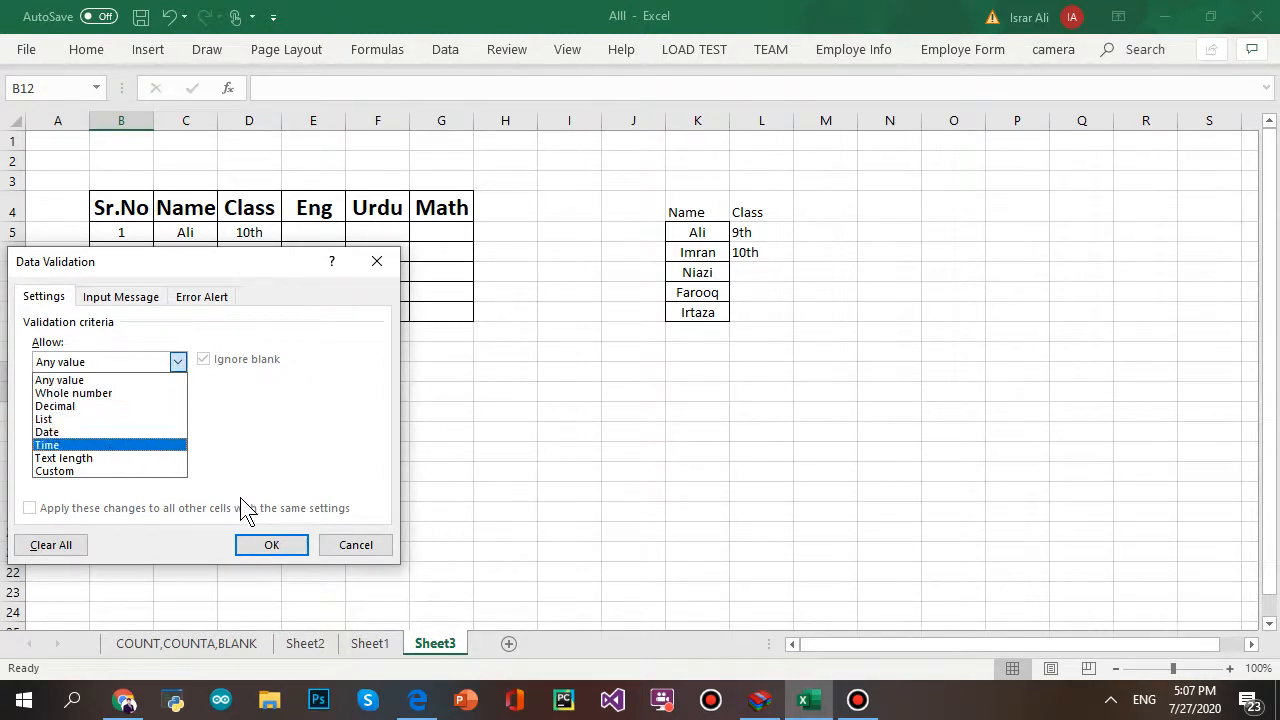
pyautogui.click(271, 544)
pyautogui.click(271, 544)
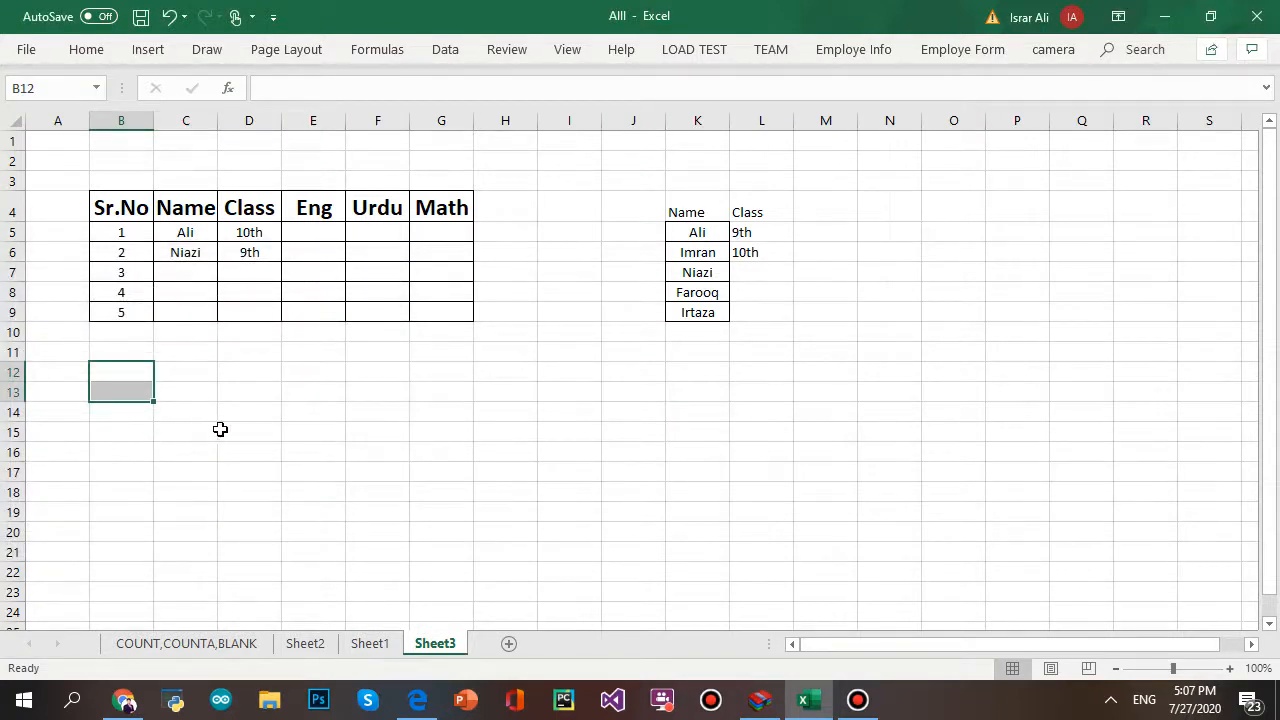
# - Type an Any Value heading in C13, then clear it again
pyautogui.click(354, 396)
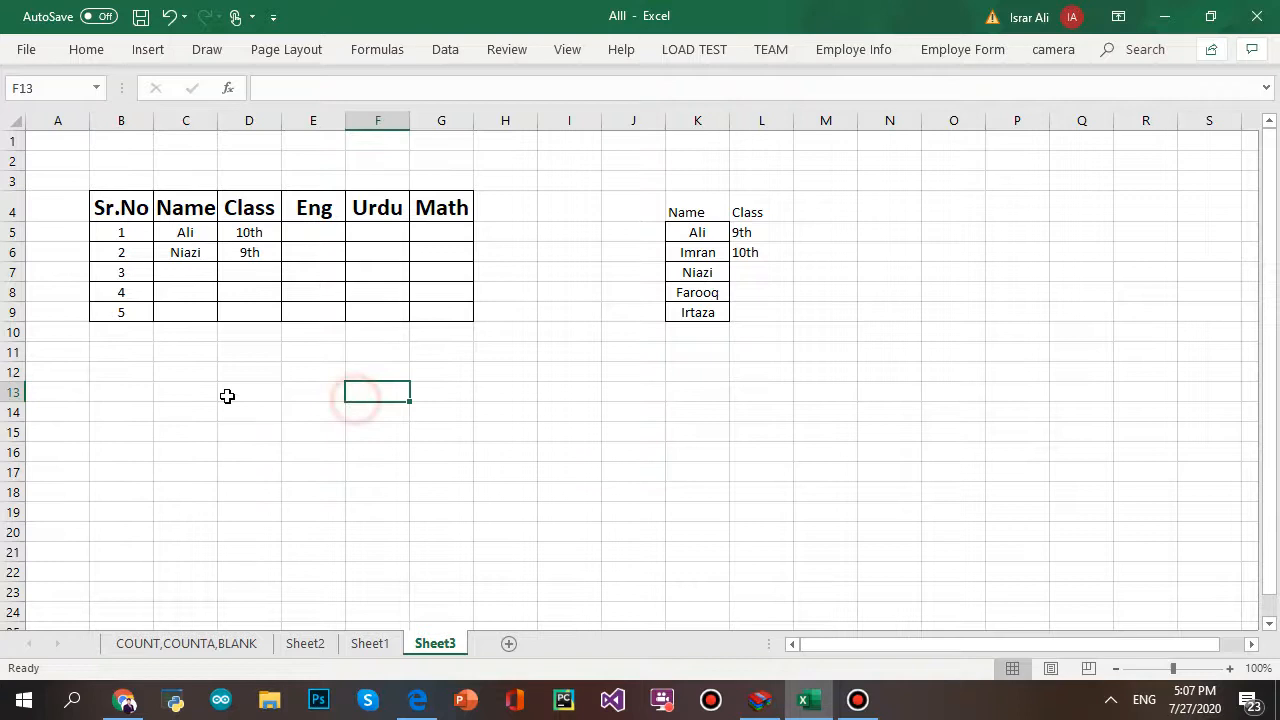
pyautogui.click(175, 384)
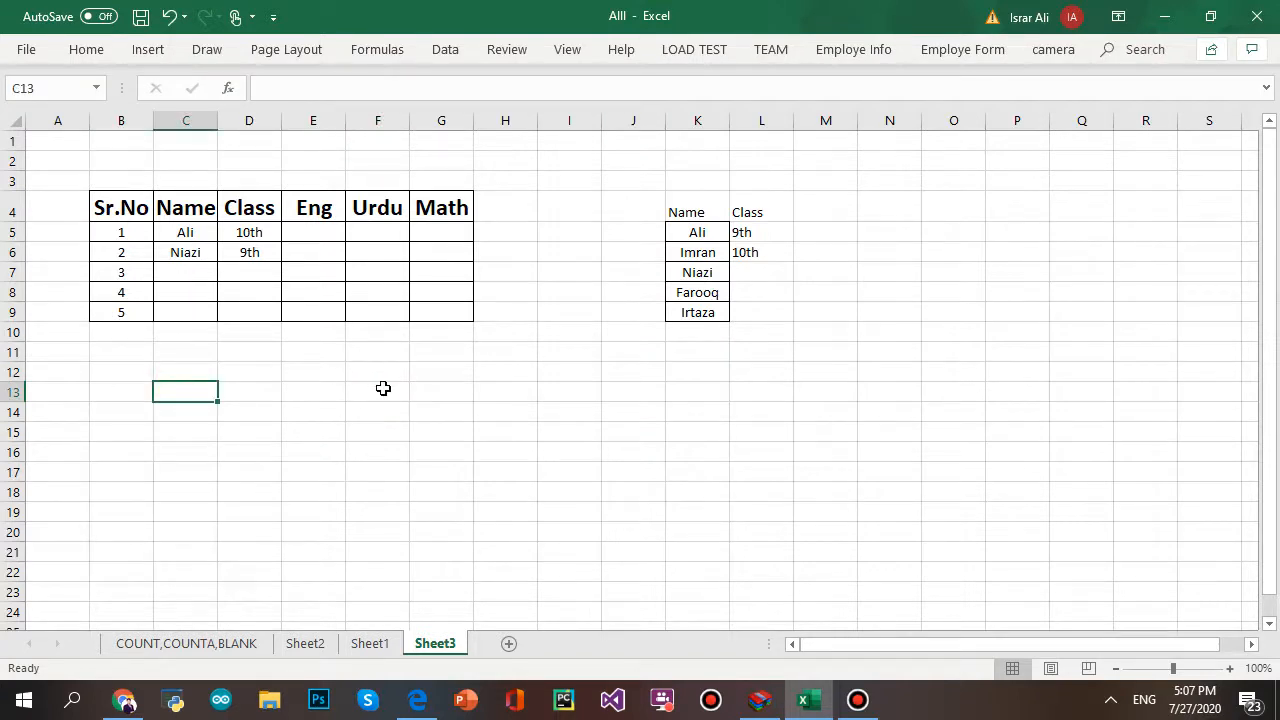
pyautogui.write('An')
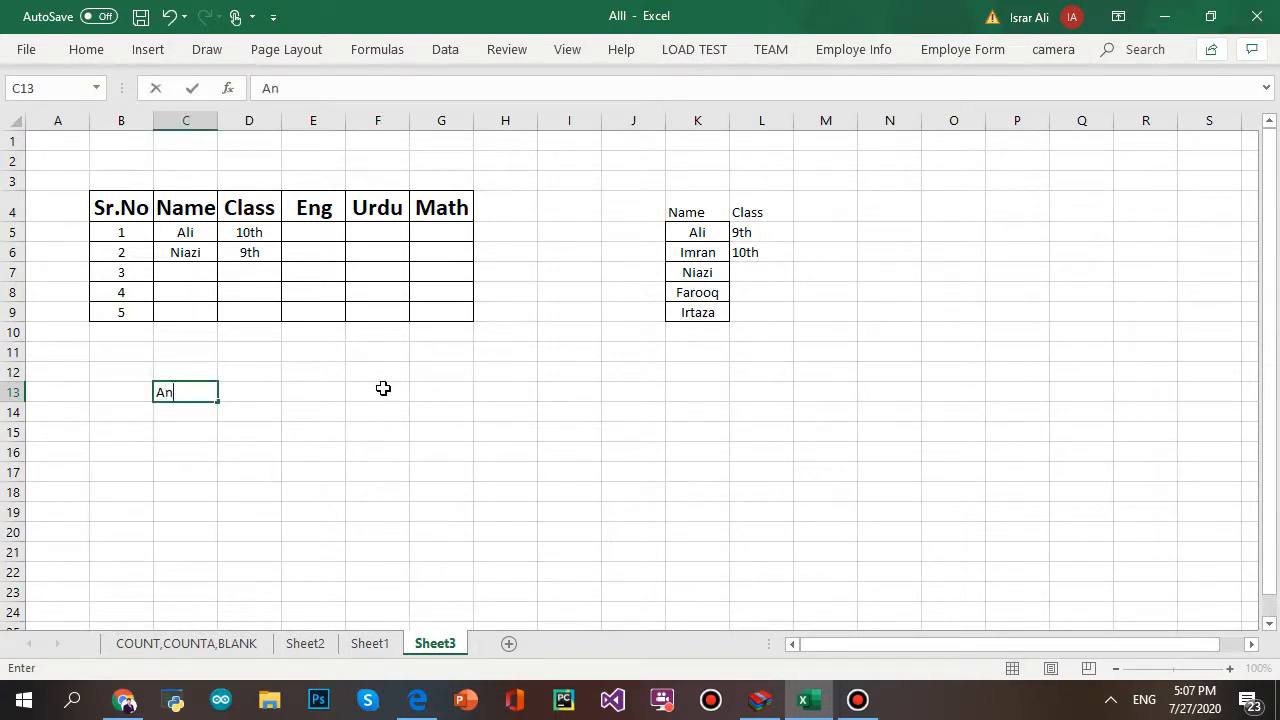
pyautogui.write('y Value')
pyautogui.press('Tab')
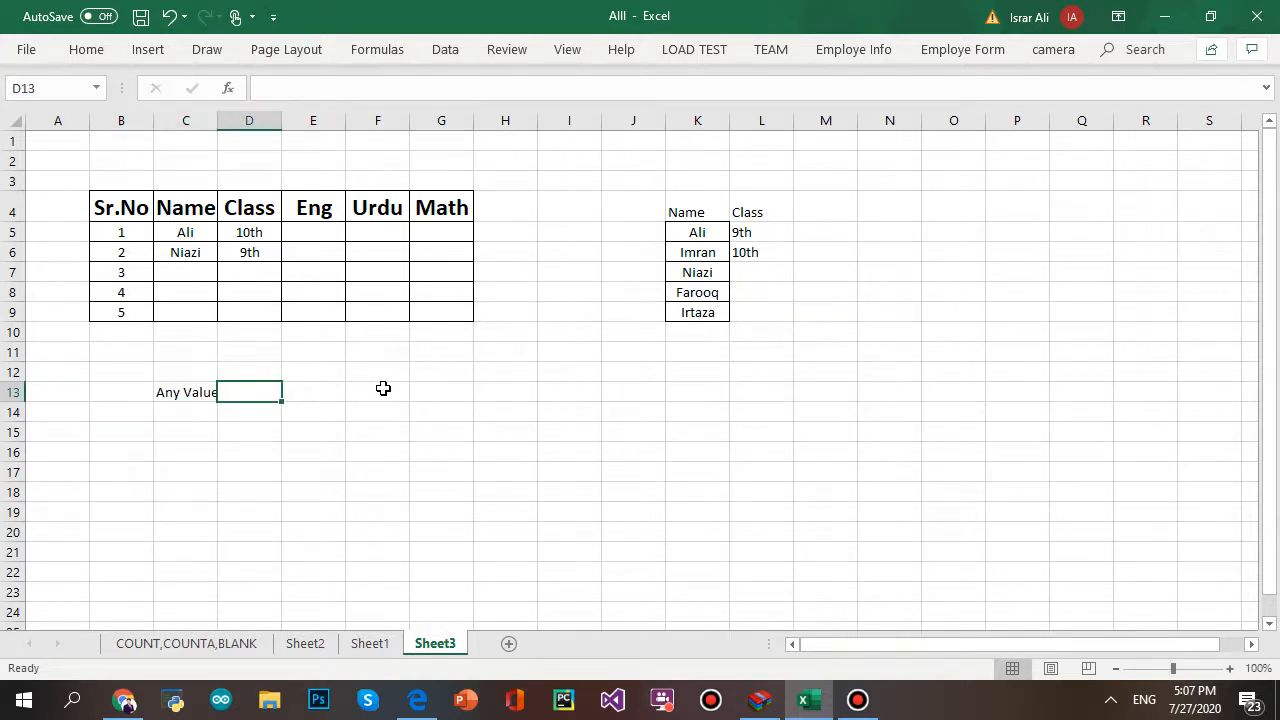
pyautogui.press('BackSpace')
pyautogui.press('Left')
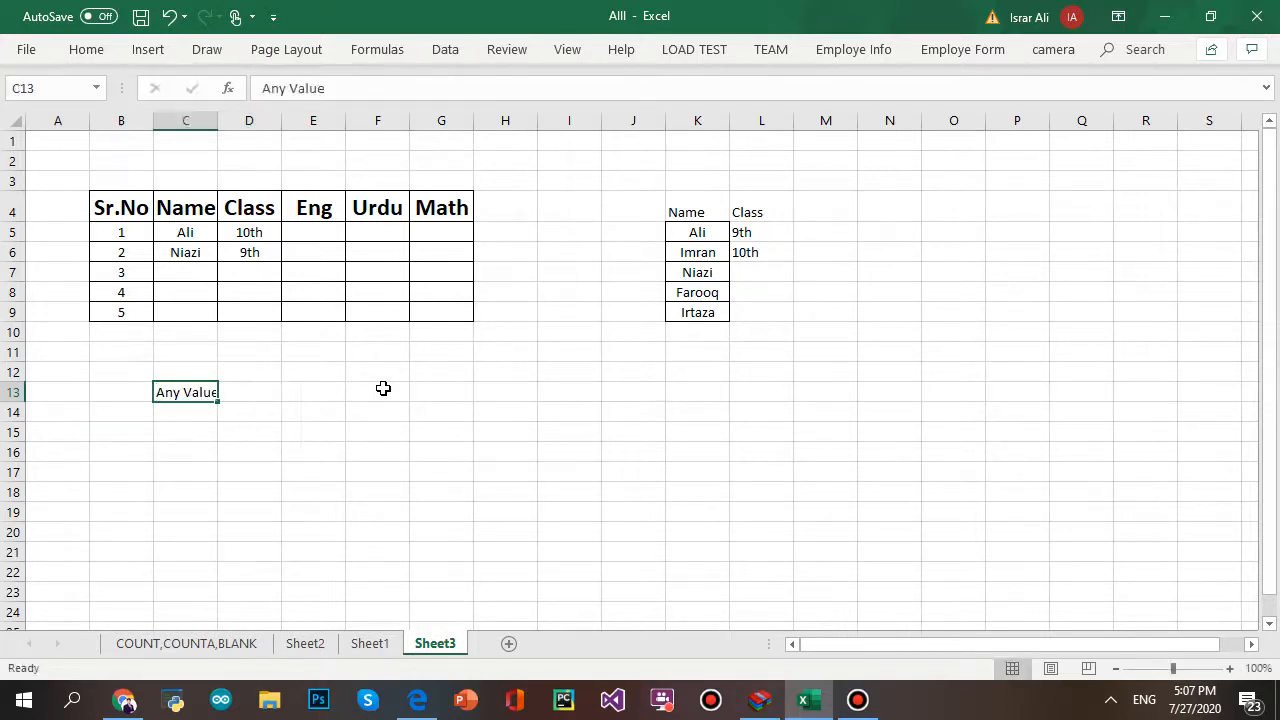
pyautogui.press('BackSpace')
pyautogui.press('Right')
pyautogui.press('Right')
pyautogui.press('Right')
pyautogui.press('Right')
pyautogui.press('Right')
pyautogui.press('Right')
pyautogui.press('Right')
pyautogui.press('Right')
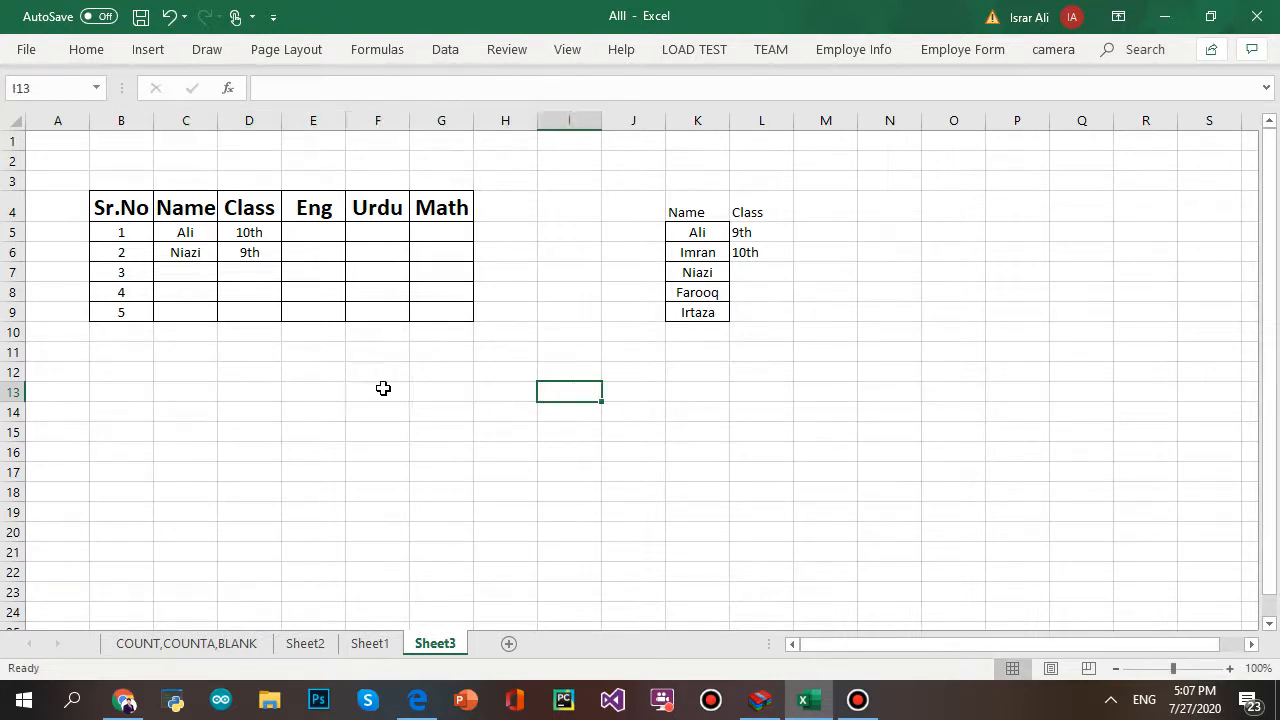
# - Delete the contents of the Name and Class helper list in columns K:L
pyautogui.press('Up')
pyautogui.press('Up')
pyautogui.hotkey('shift', 'Up')
pyautogui.hotkey('shift', 'Up')
pyautogui.hotkey('shift', 'Up')
pyautogui.hotkey('shift', 'Up')
pyautogui.hotkey('shift', 'Up')
pyautogui.hotkey('shift', 'Up')
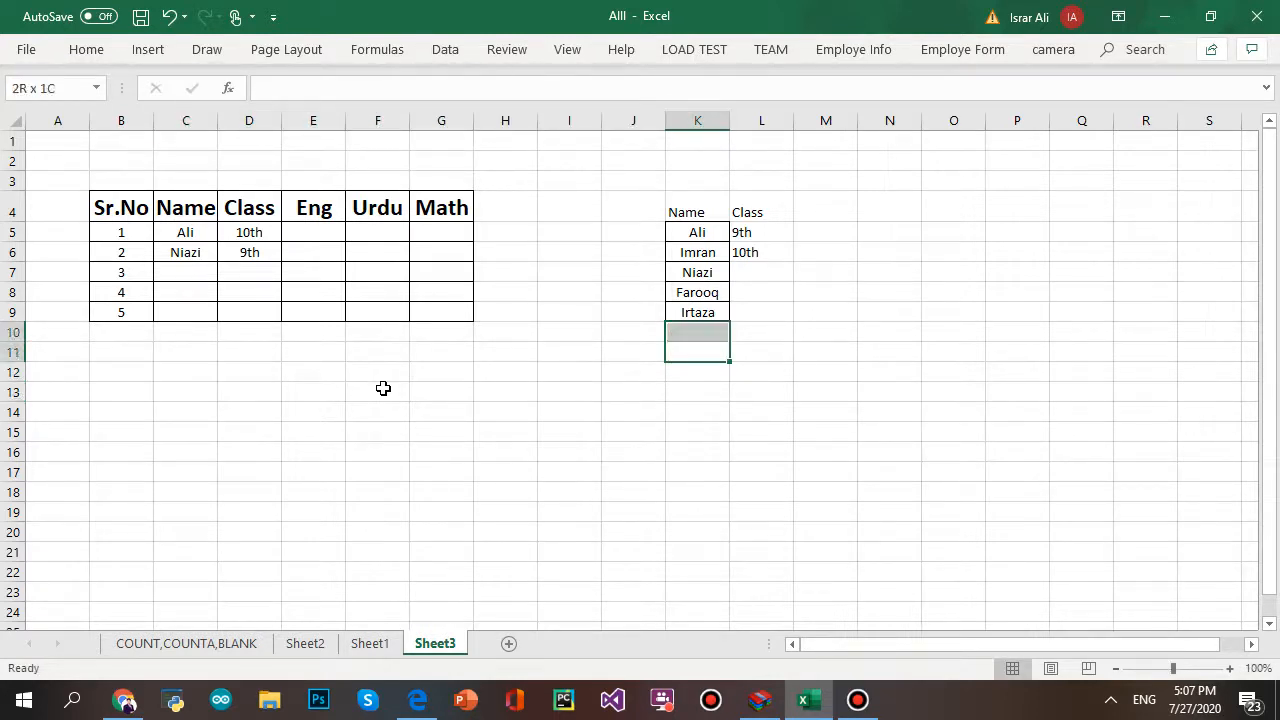
pyautogui.hotkey('shift', 'Up')
pyautogui.hotkey('shift', 'Right')
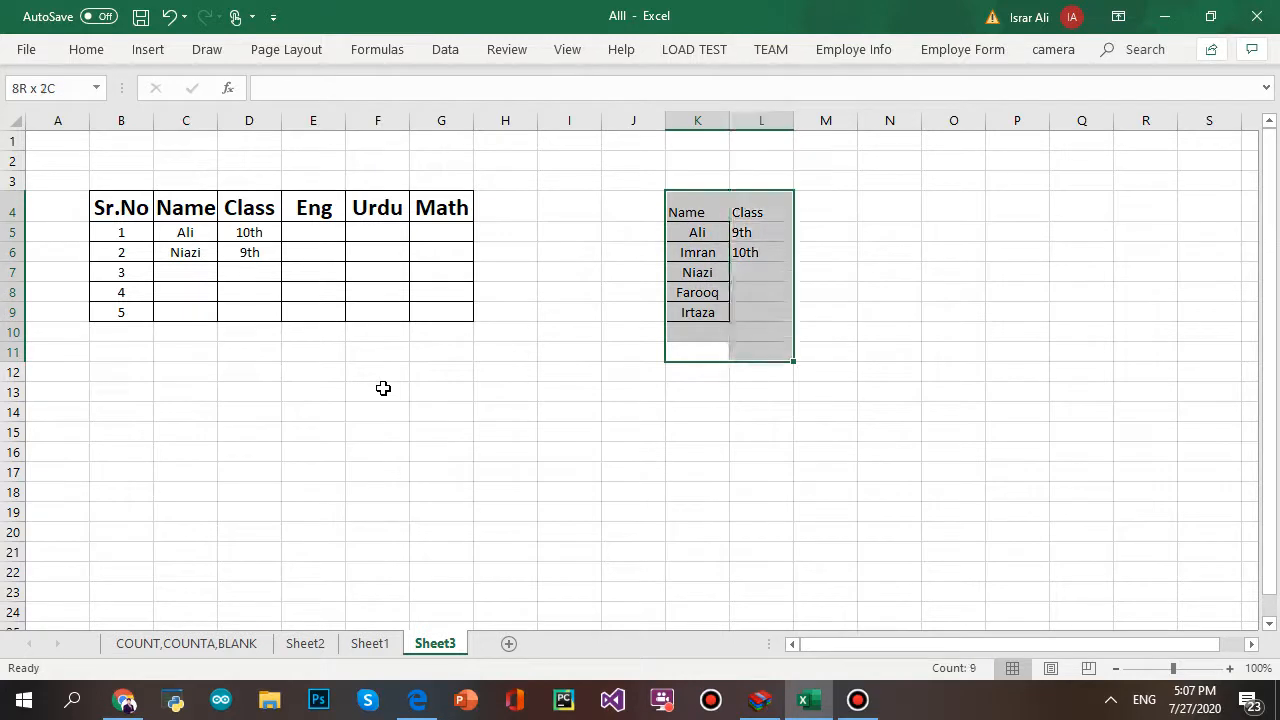
pyautogui.press('Delete')
pyautogui.press('Down')
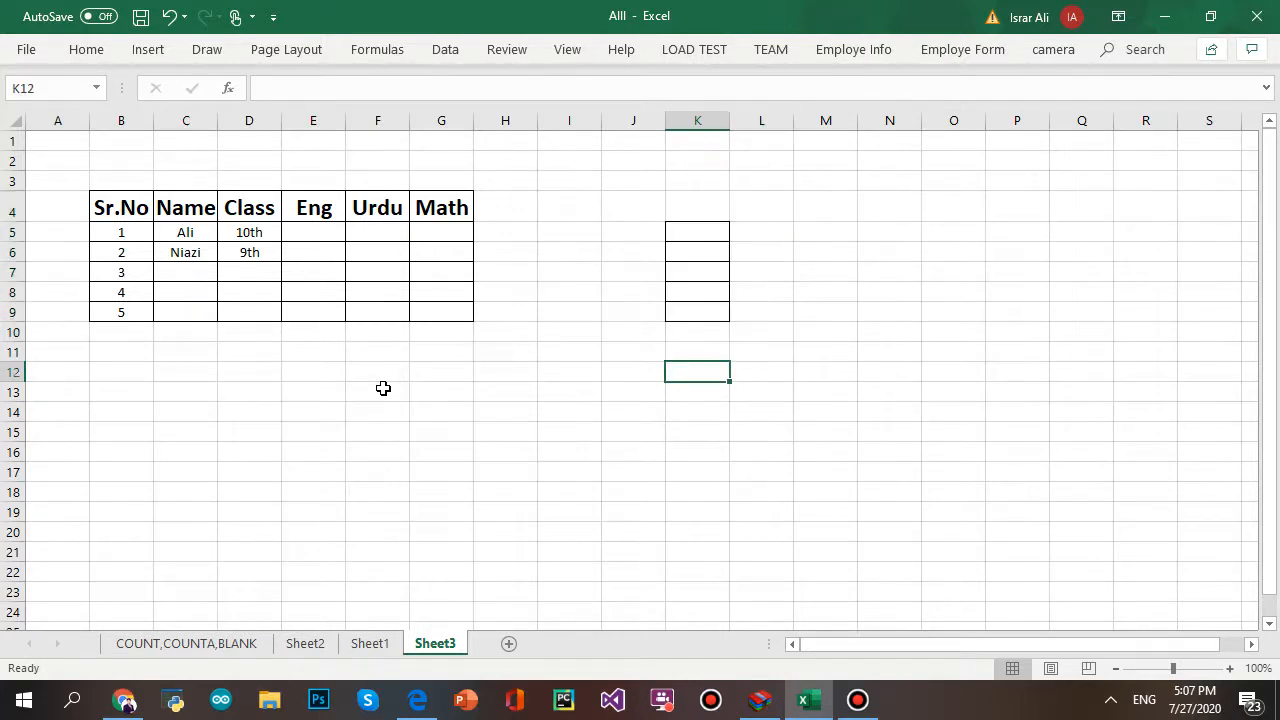
pyautogui.press('Up')
pyautogui.press('Up')
pyautogui.press('Up')
pyautogui.press('Up')
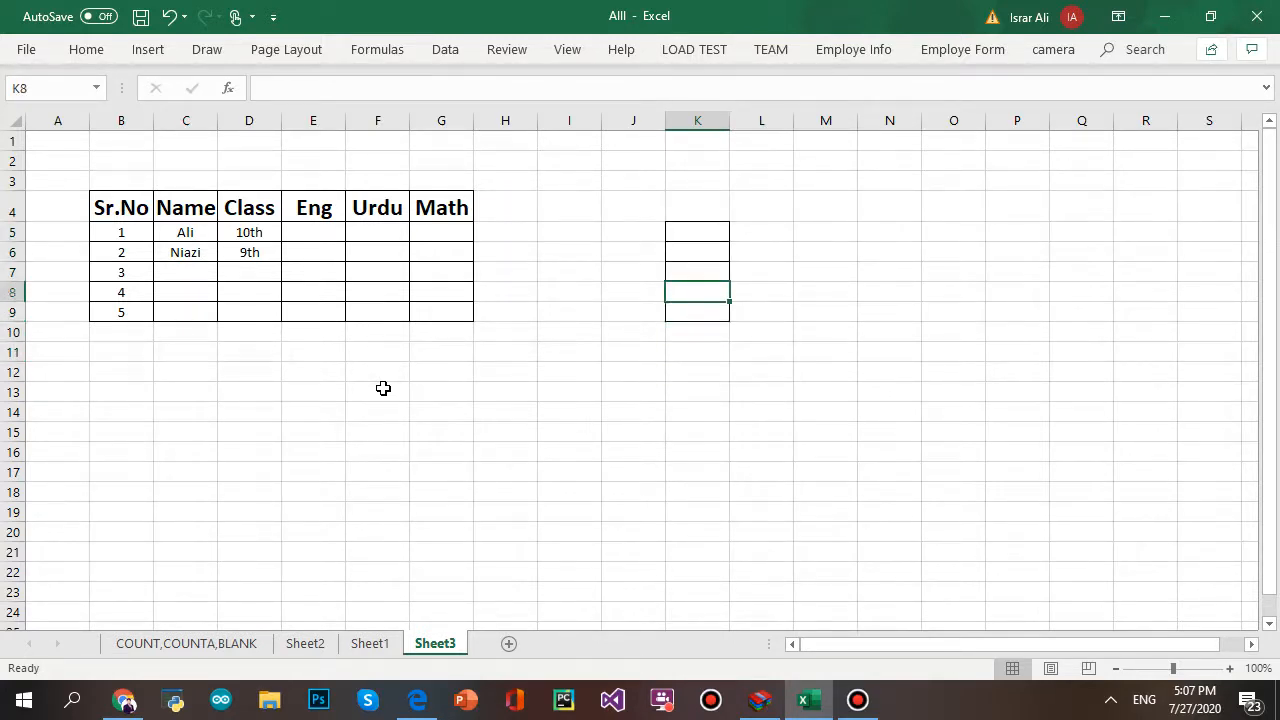
pyautogui.press('Left')
pyautogui.press('Left')
pyautogui.press('Up')
pyautogui.press('Up')
pyautogui.press('Up')
pyautogui.press('Up')
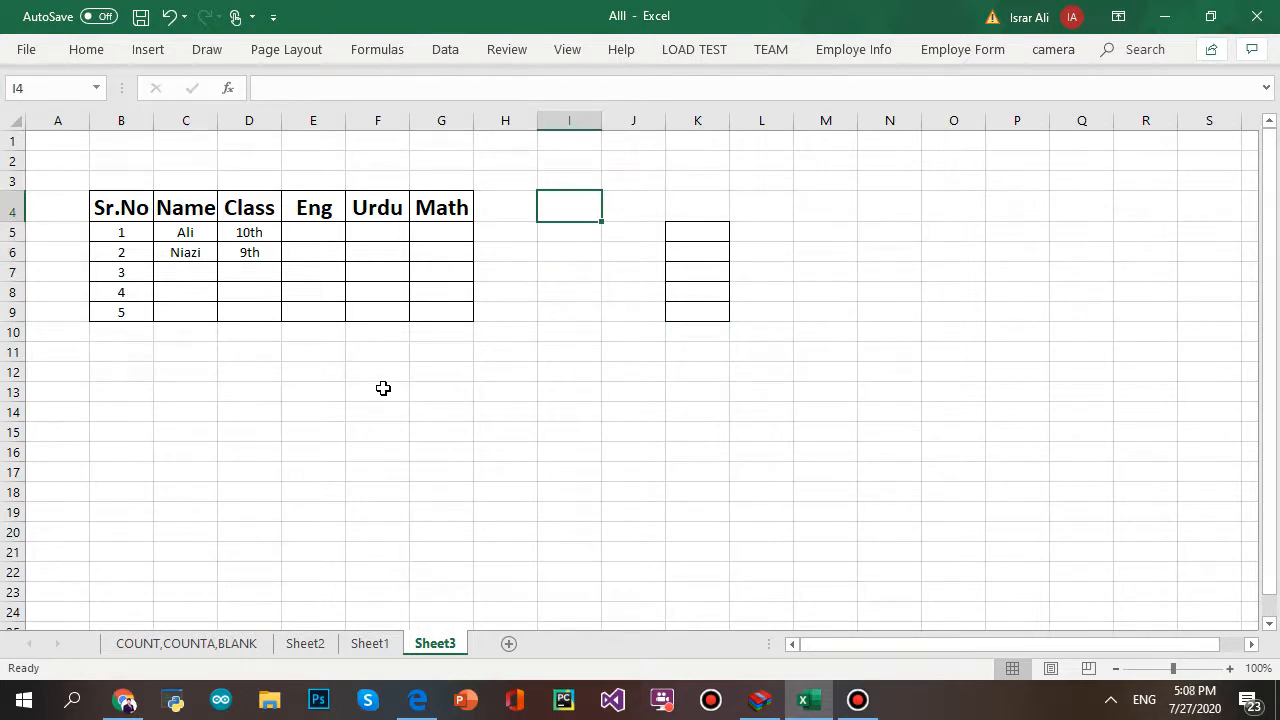
pyautogui.write('A')
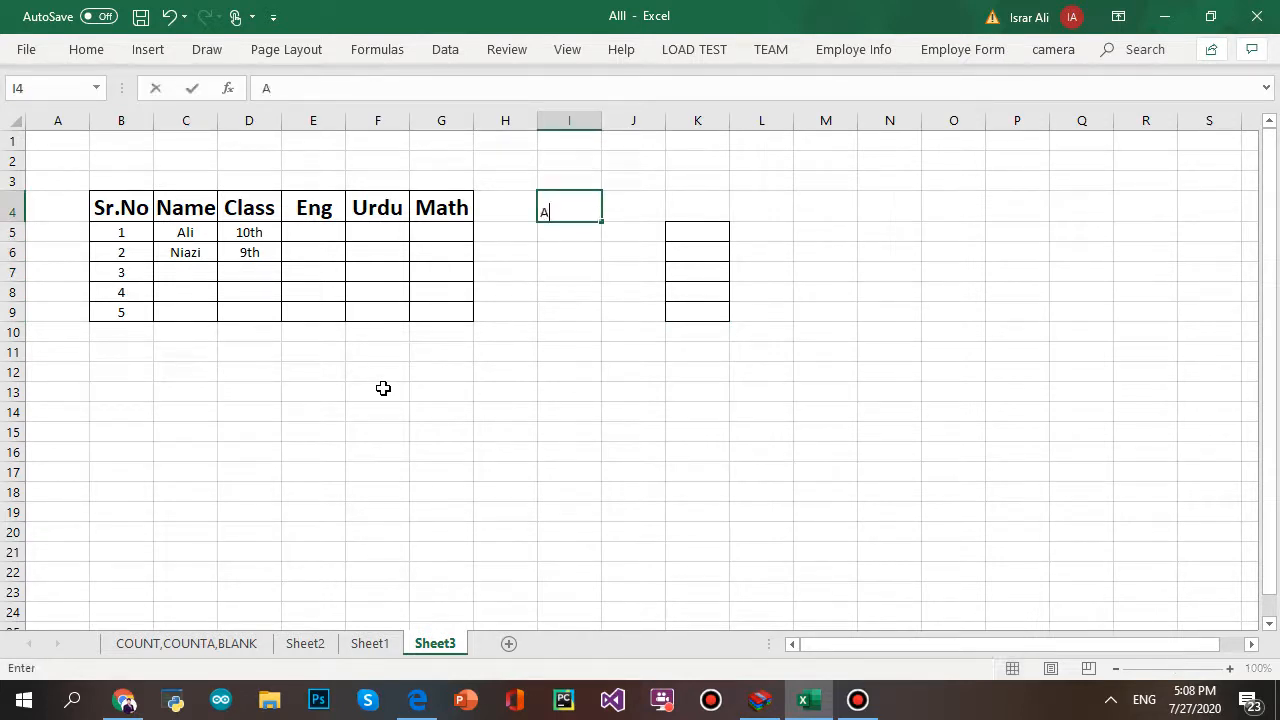
pyautogui.write('ny Value')
pyautogui.press('Tab')
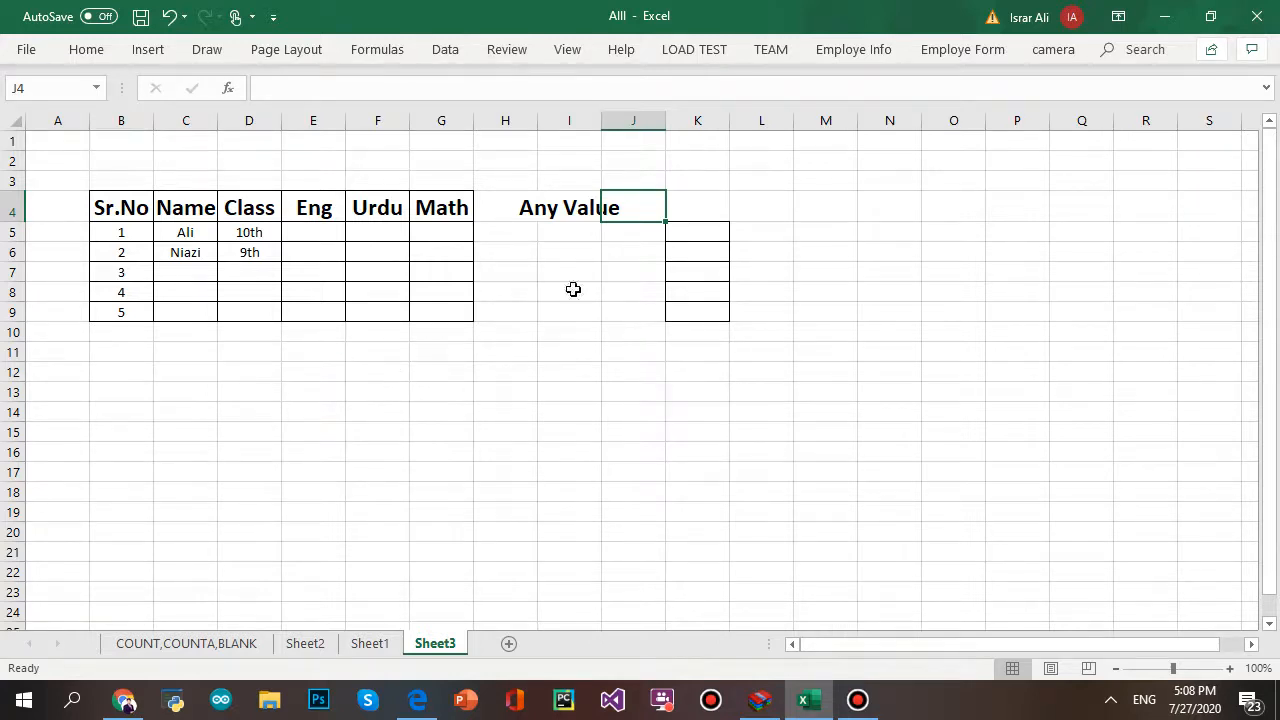
pyautogui.moveTo(521, 206); pyautogui.dragTo(842, 316)
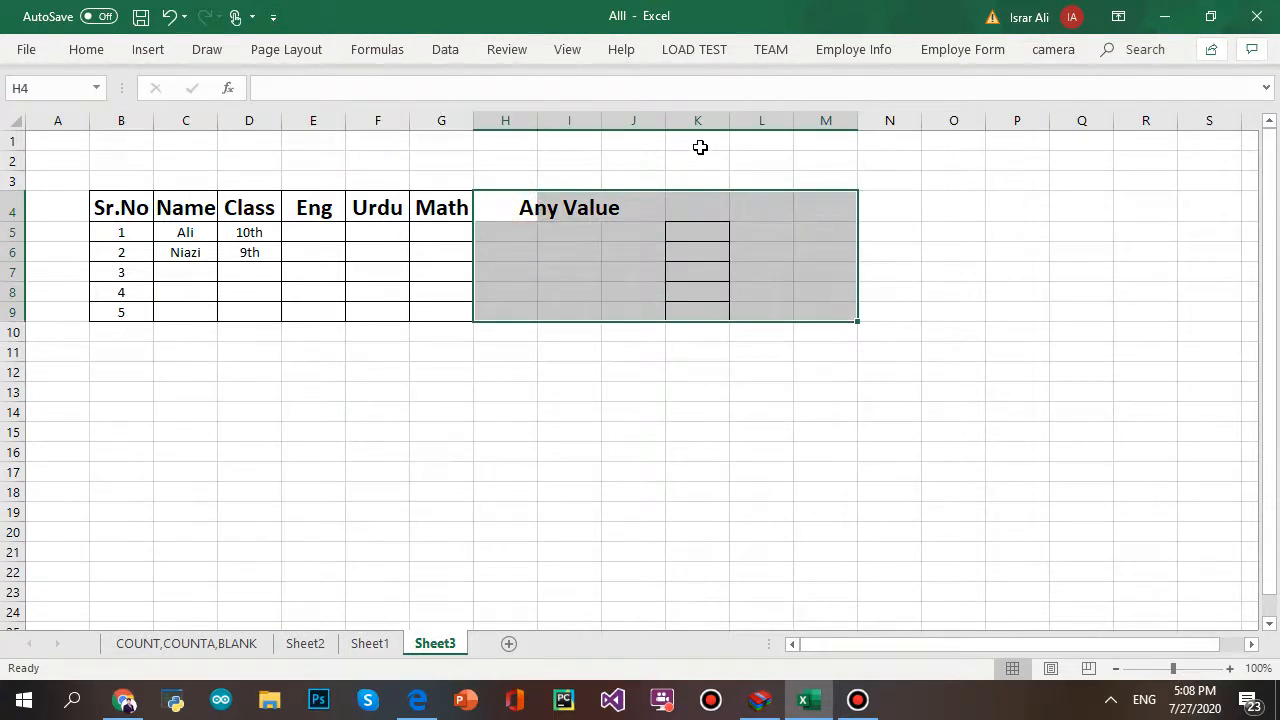
pyautogui.press('Delete')
pyautogui.click(806, 504)
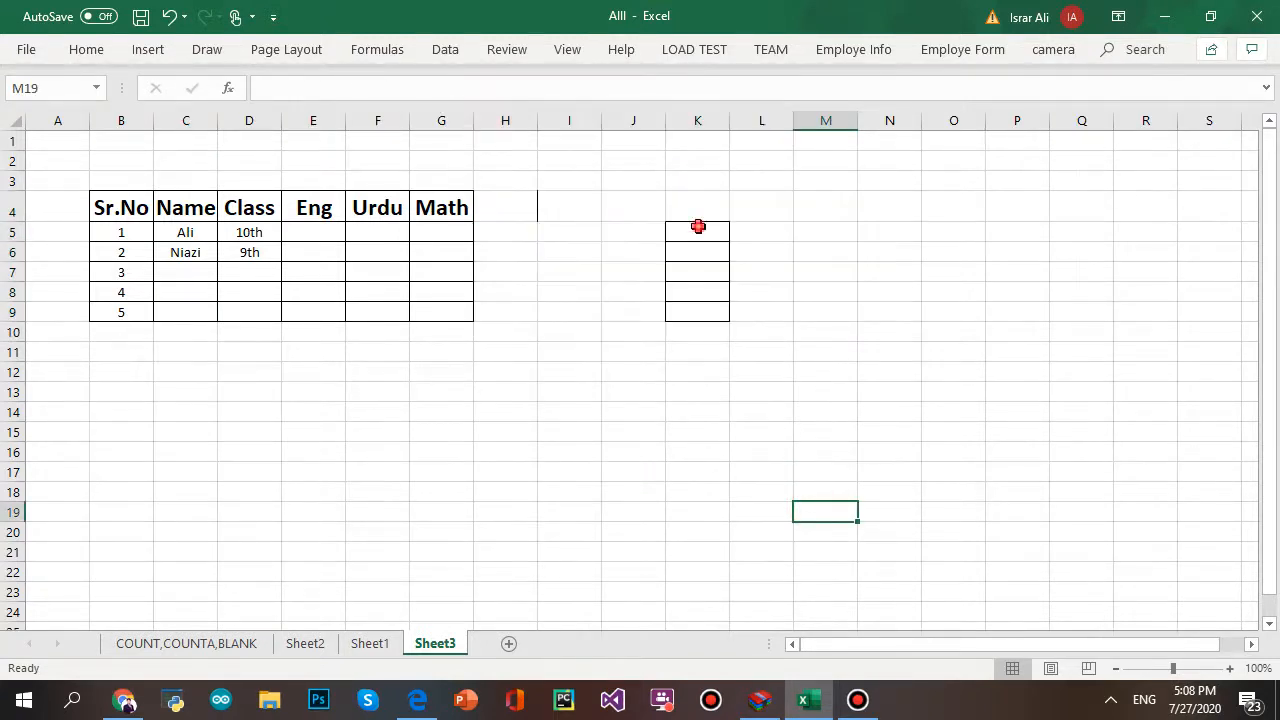
# - Apply No Border to K5:K10 so the boxes beside the table disappear
pyautogui.moveTo(697, 228); pyautogui.dragTo(726, 337)
pyautogui.click(87, 50)
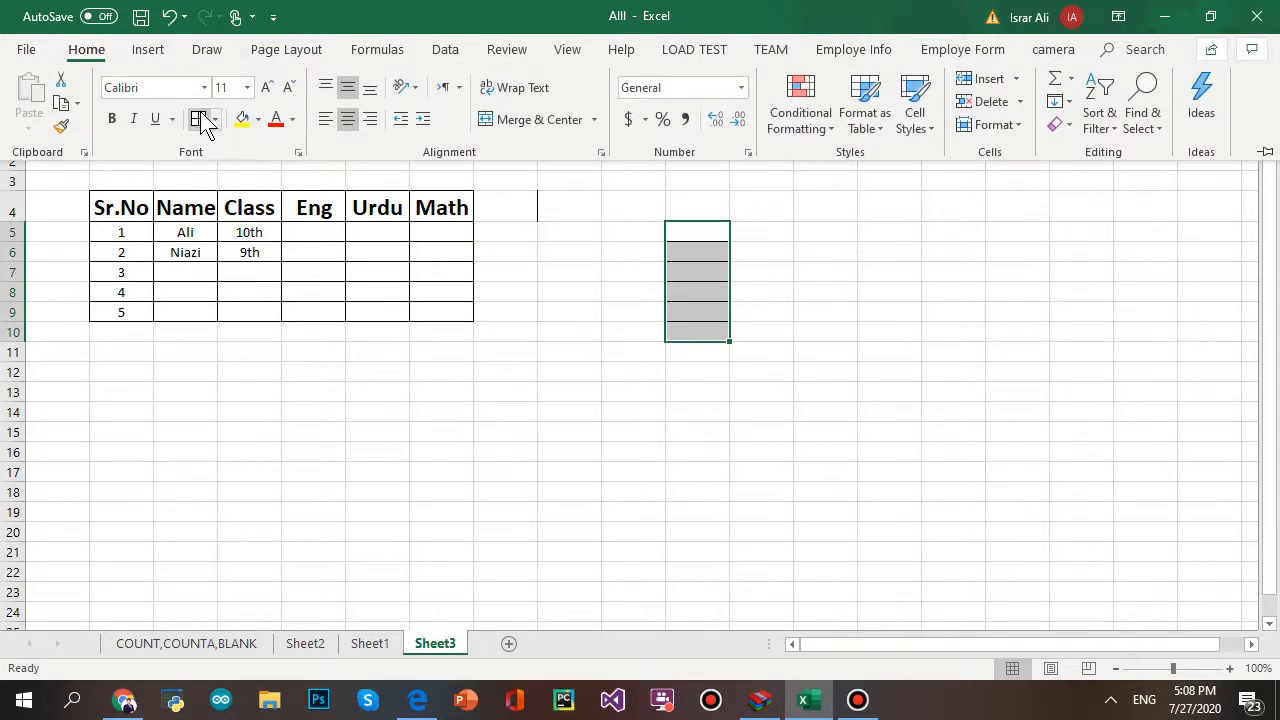
pyautogui.click(214, 120)
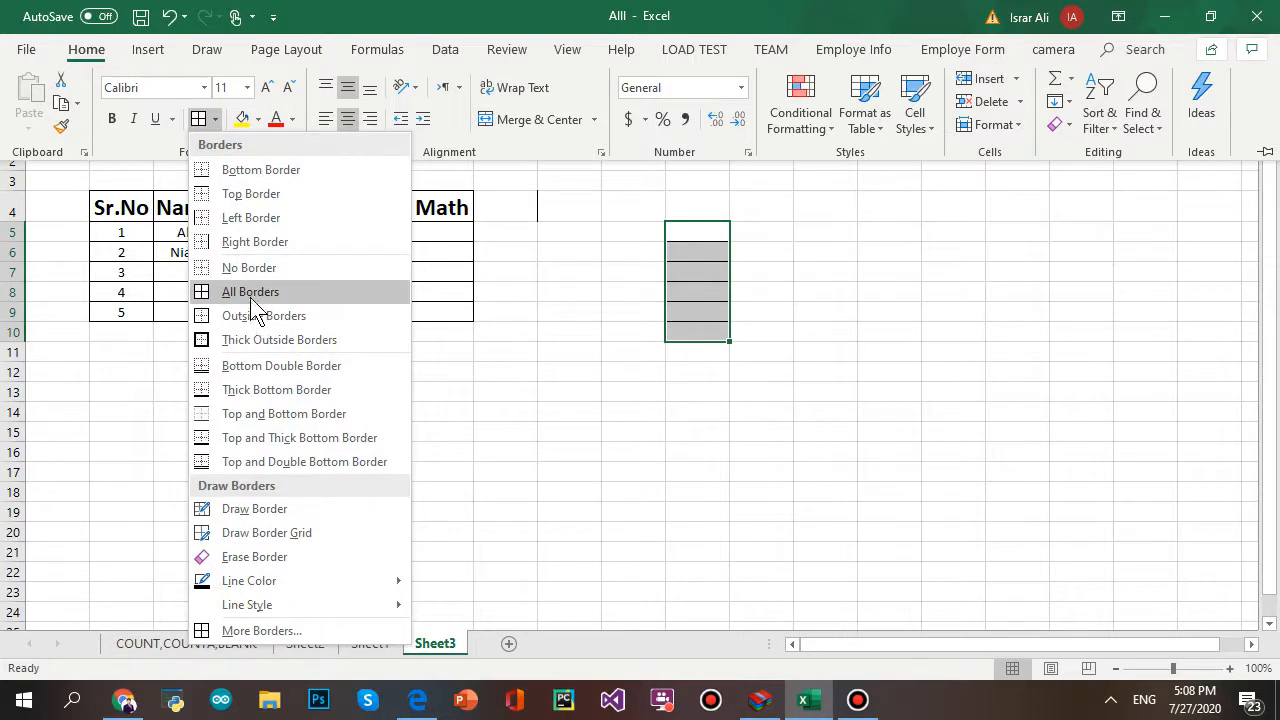
pyautogui.click(252, 268)
pyautogui.click(778, 402)
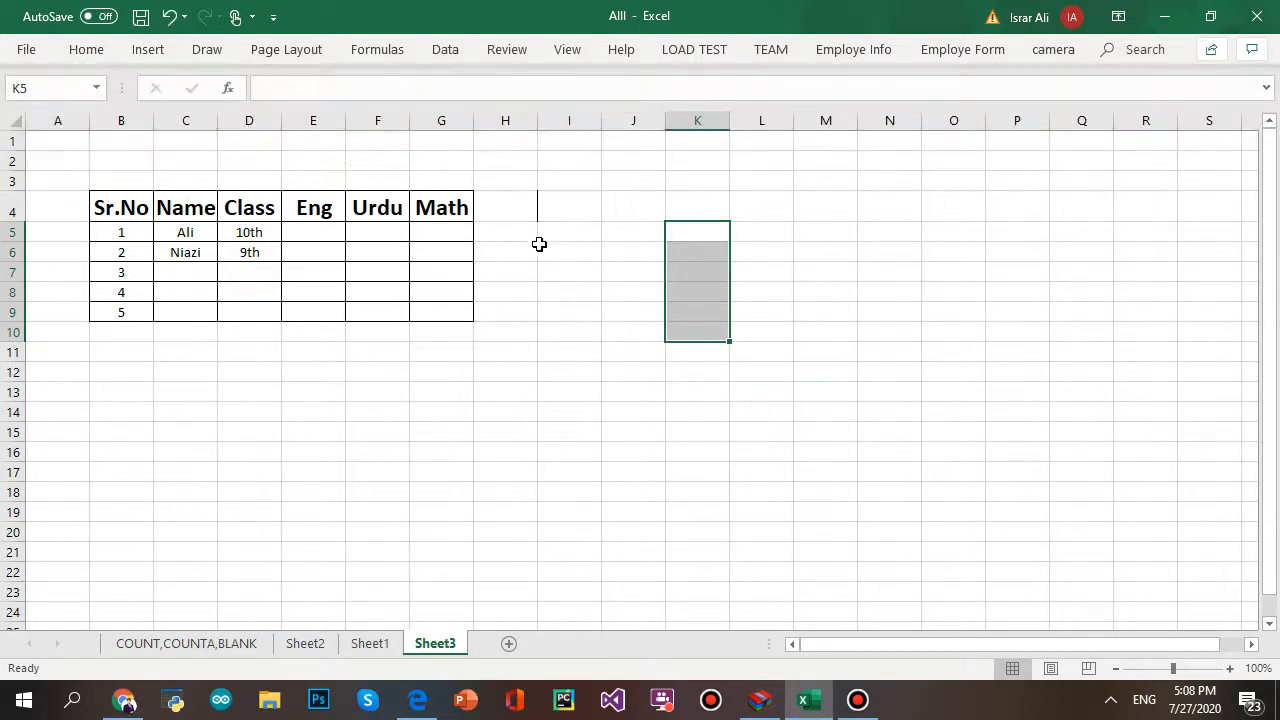
pyautogui.click(872, 278)
pyautogui.click(627, 313)
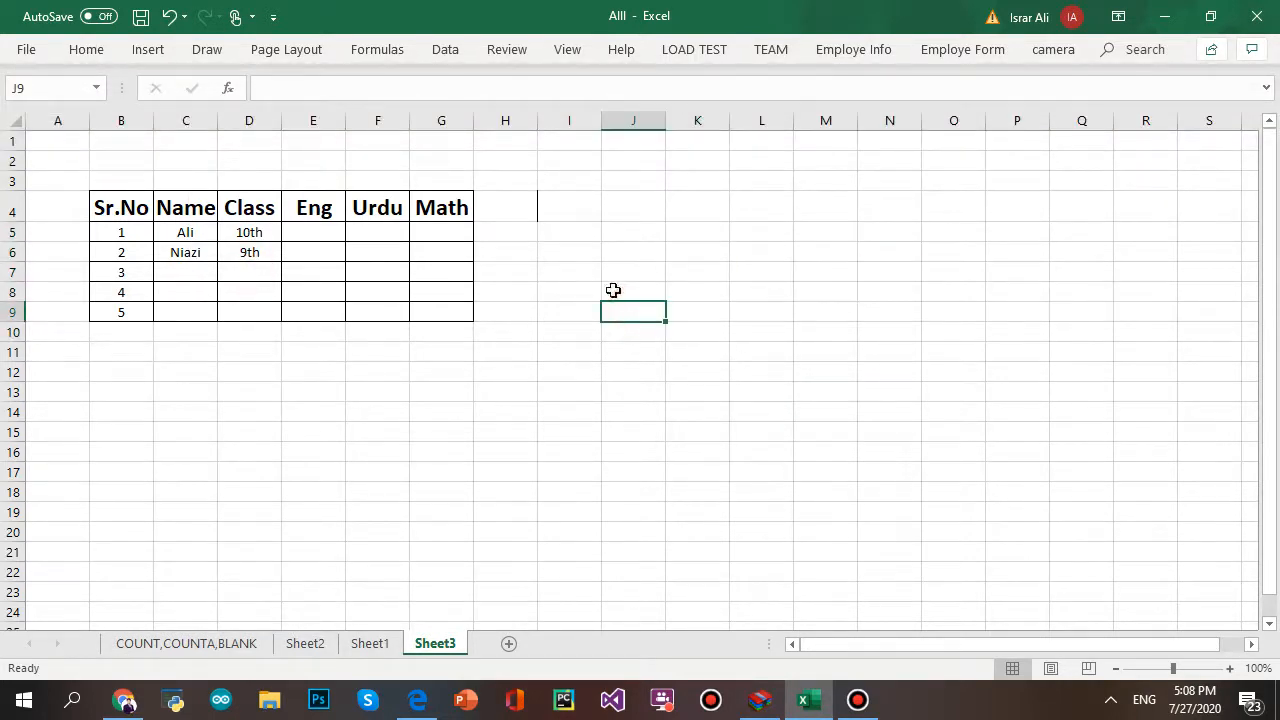
pyautogui.click(575, 236)
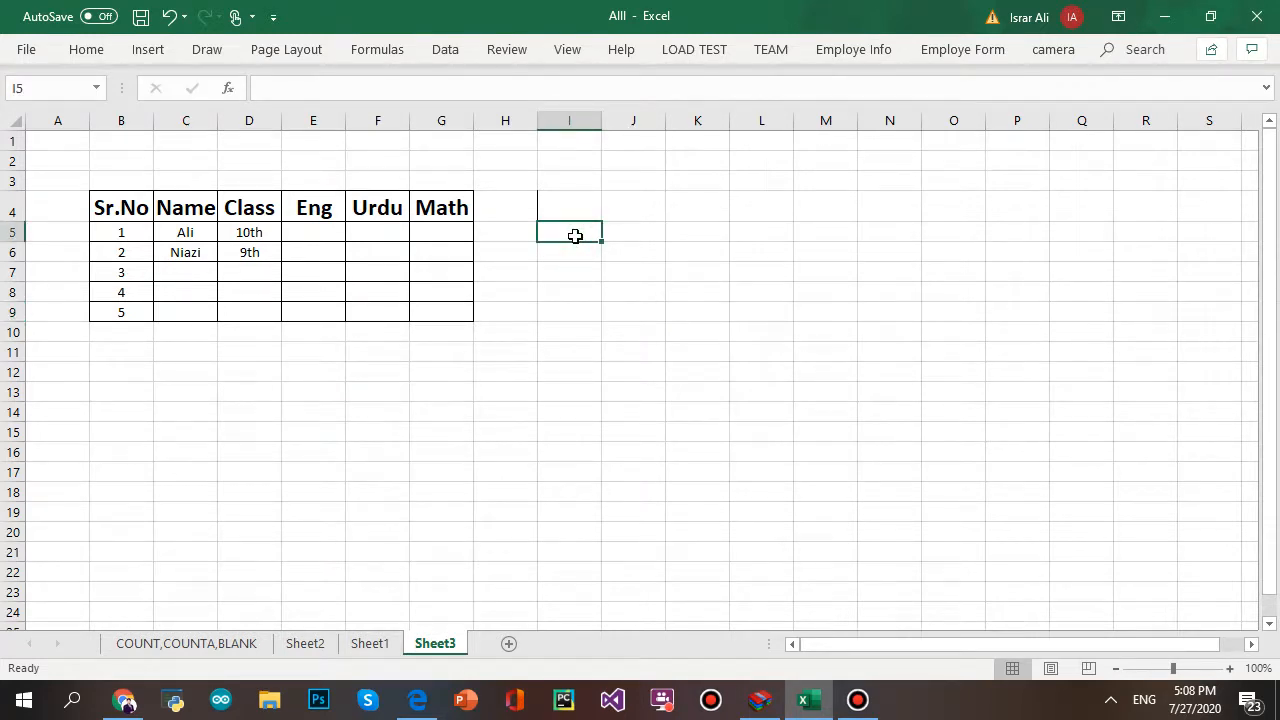
# - Enter the headings Any Value and Whole Number (two-line) and Decimal in I5:K5
pyautogui.write('Any')
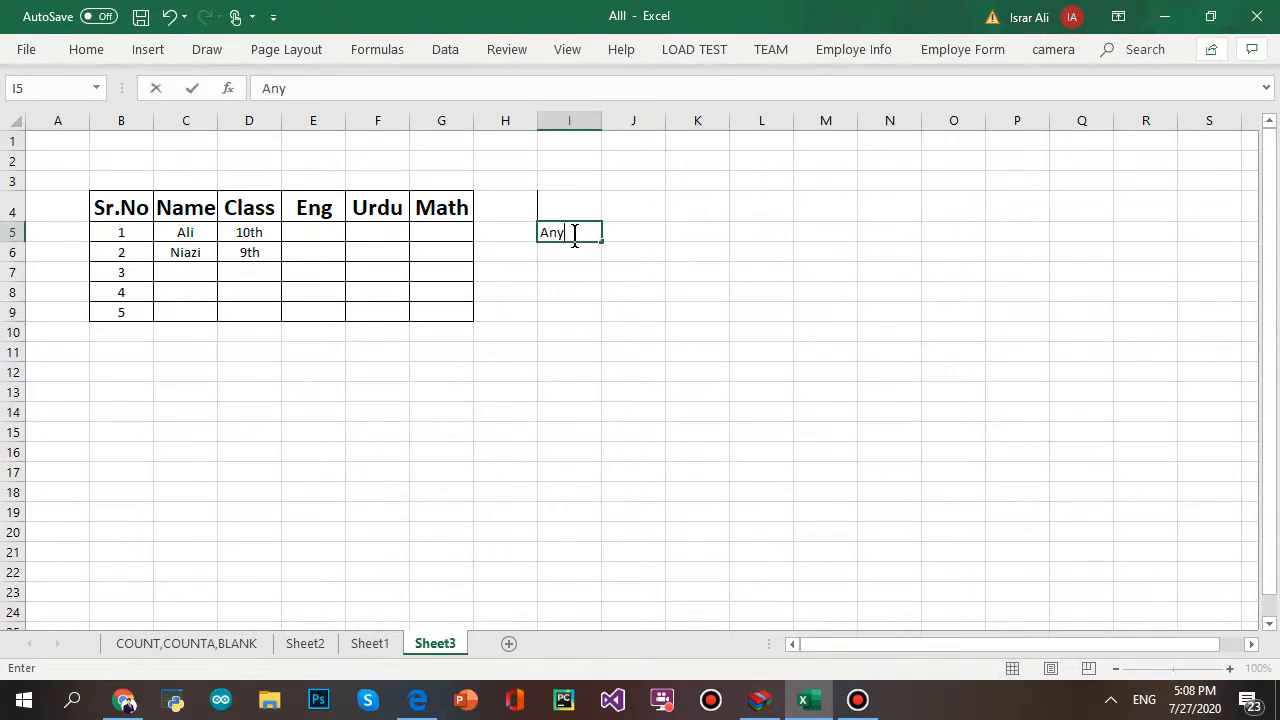
pyautogui.hotkey('alt', 'Return')
pyautogui.write('Value')
pyautogui.press('Tab')
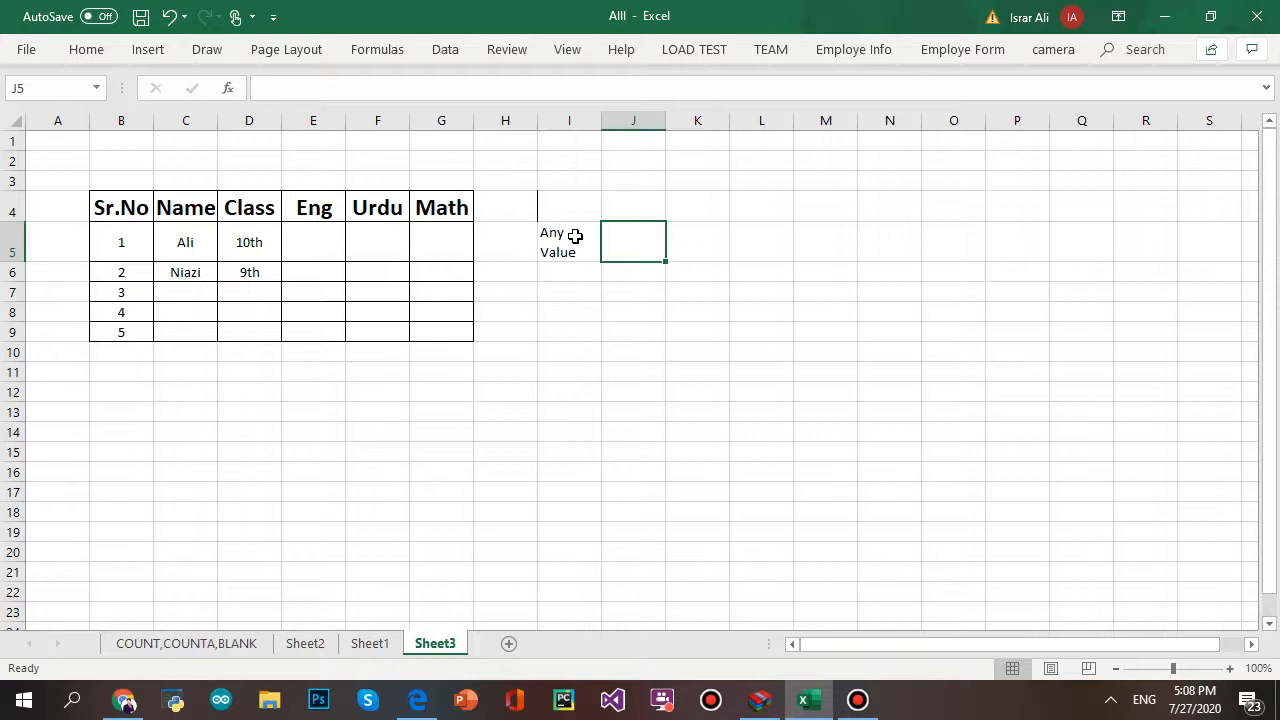
pyautogui.write('Whole')
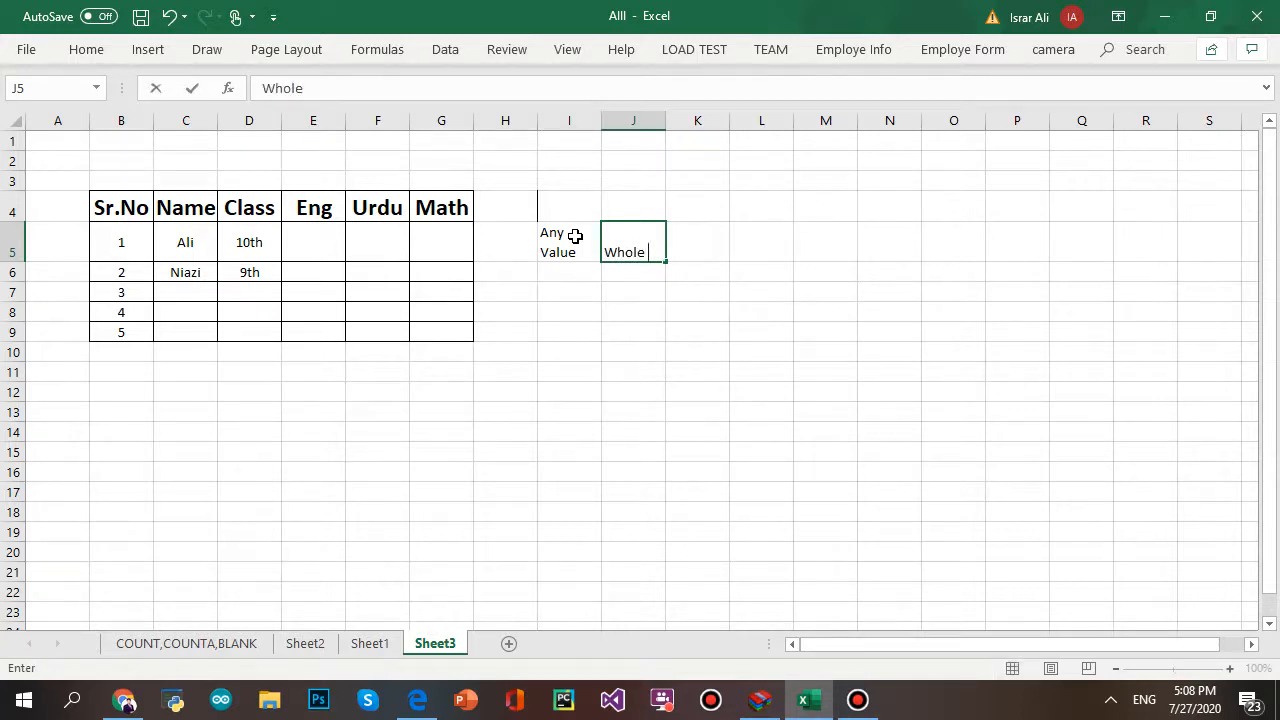
pyautogui.hotkey('alt', 'Return')
pyautogui.write('Number')
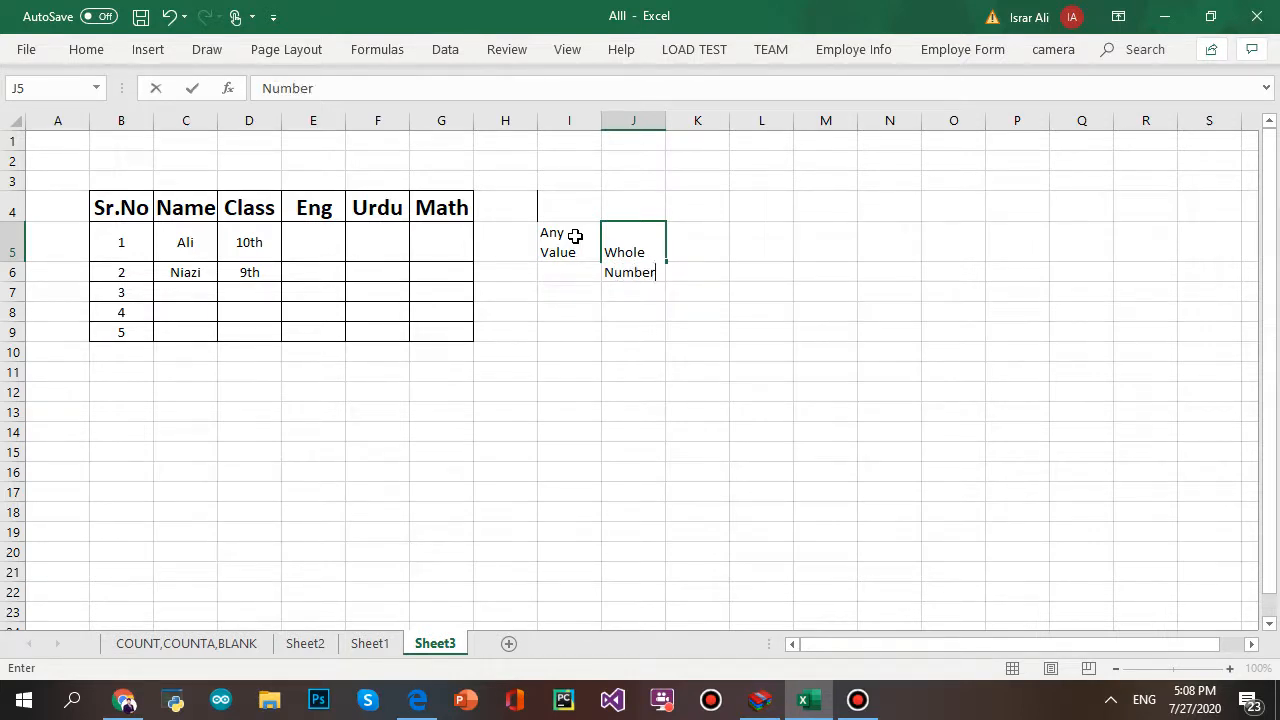
pyautogui.press('Tab')
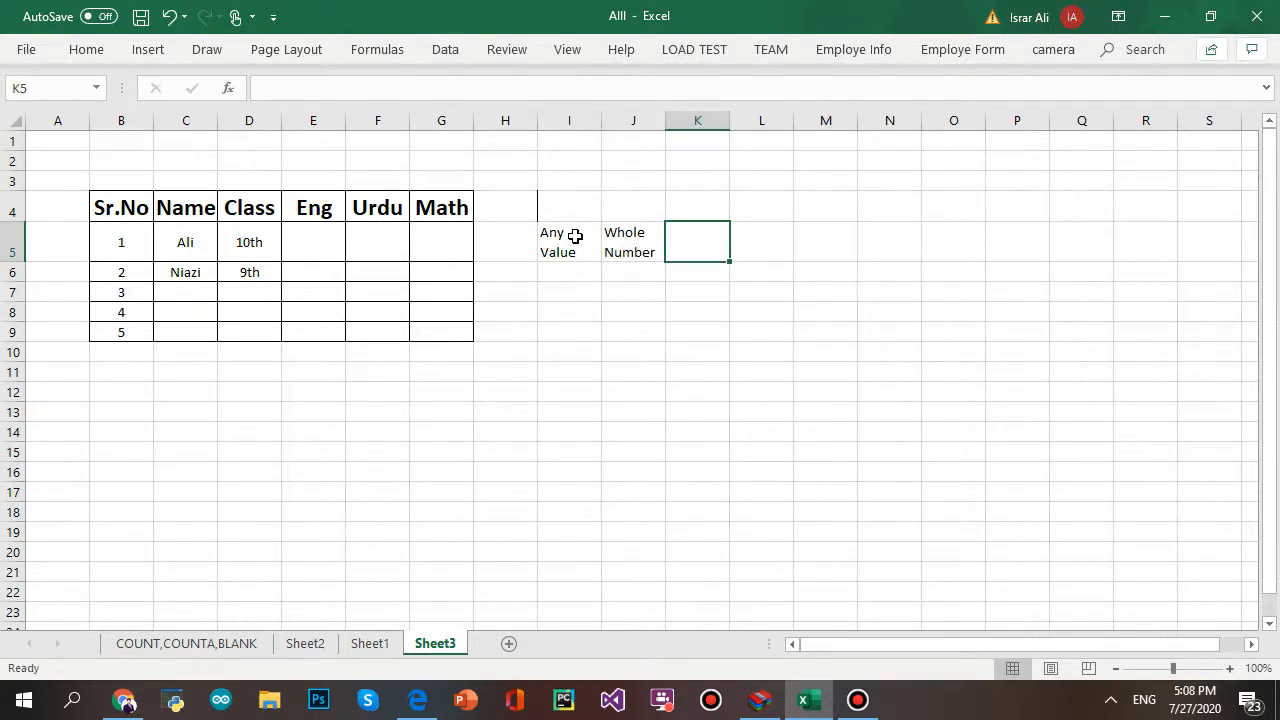
pyautogui.write('Decimal')
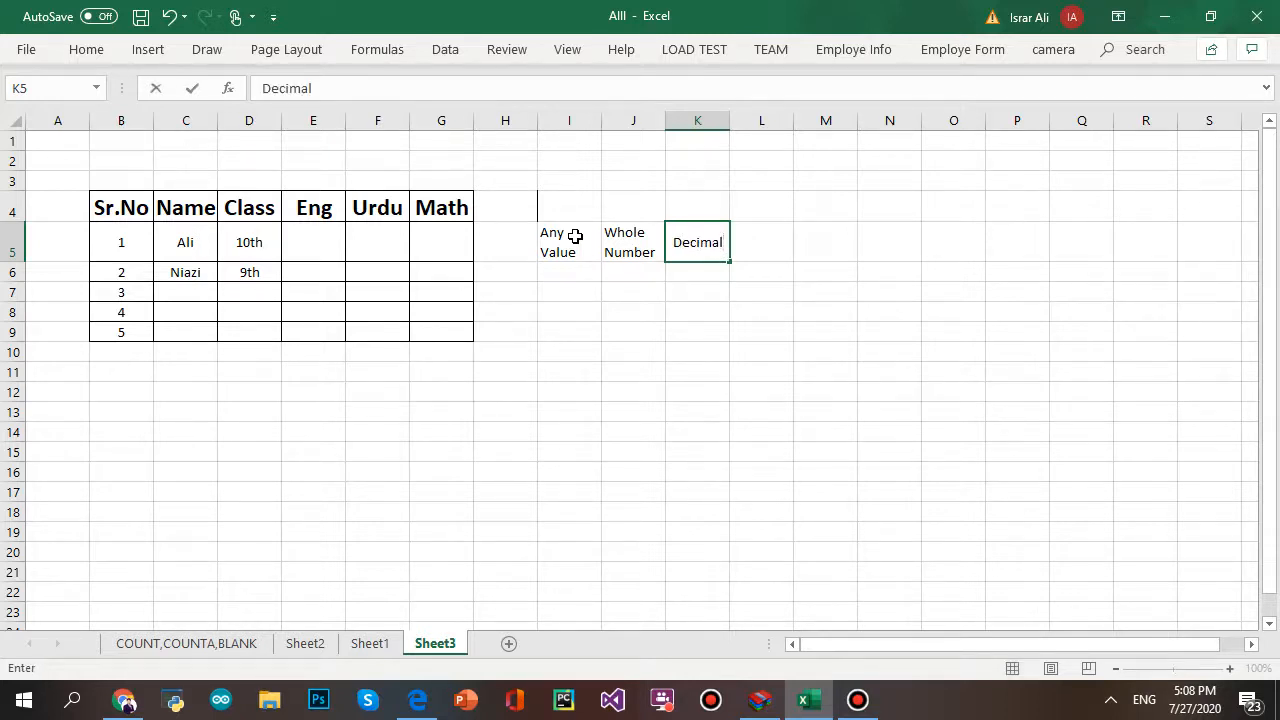
pyautogui.press('Tab')
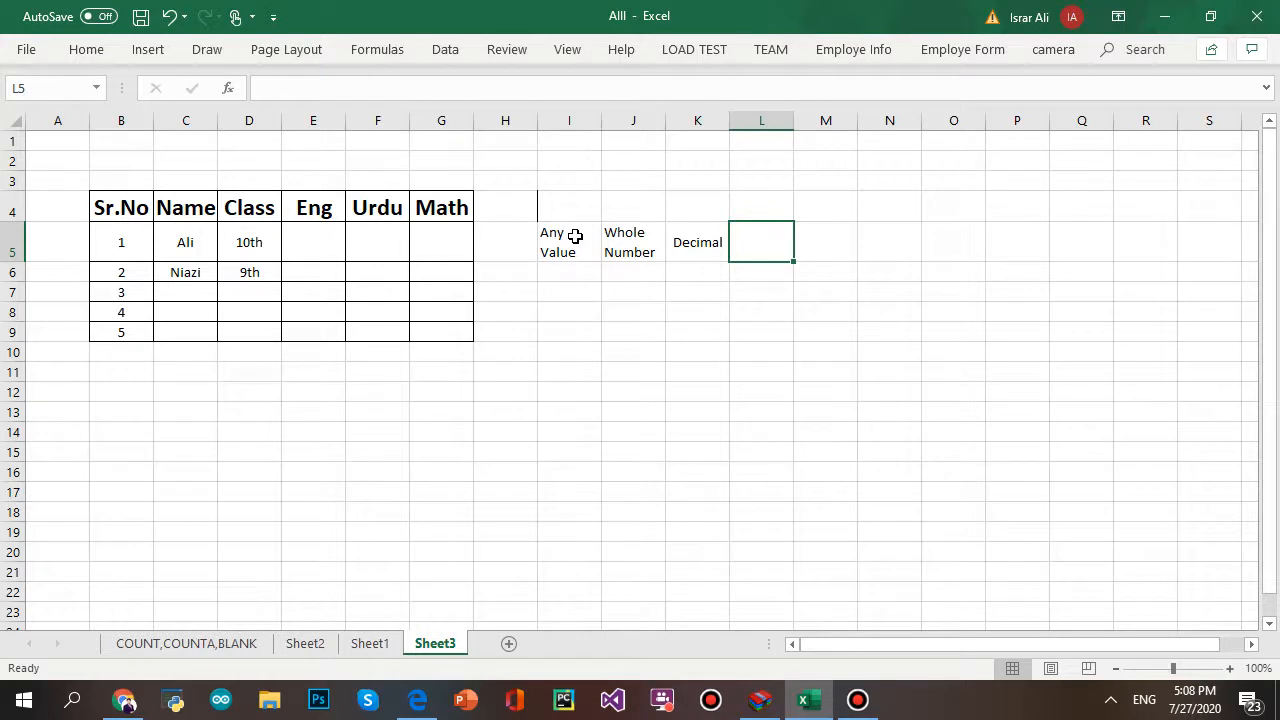
# - Enter List, Date, Time, two-line Text Length and Custom across L5:P5
pyautogui.write('List')
pyautogui.press('Tab')
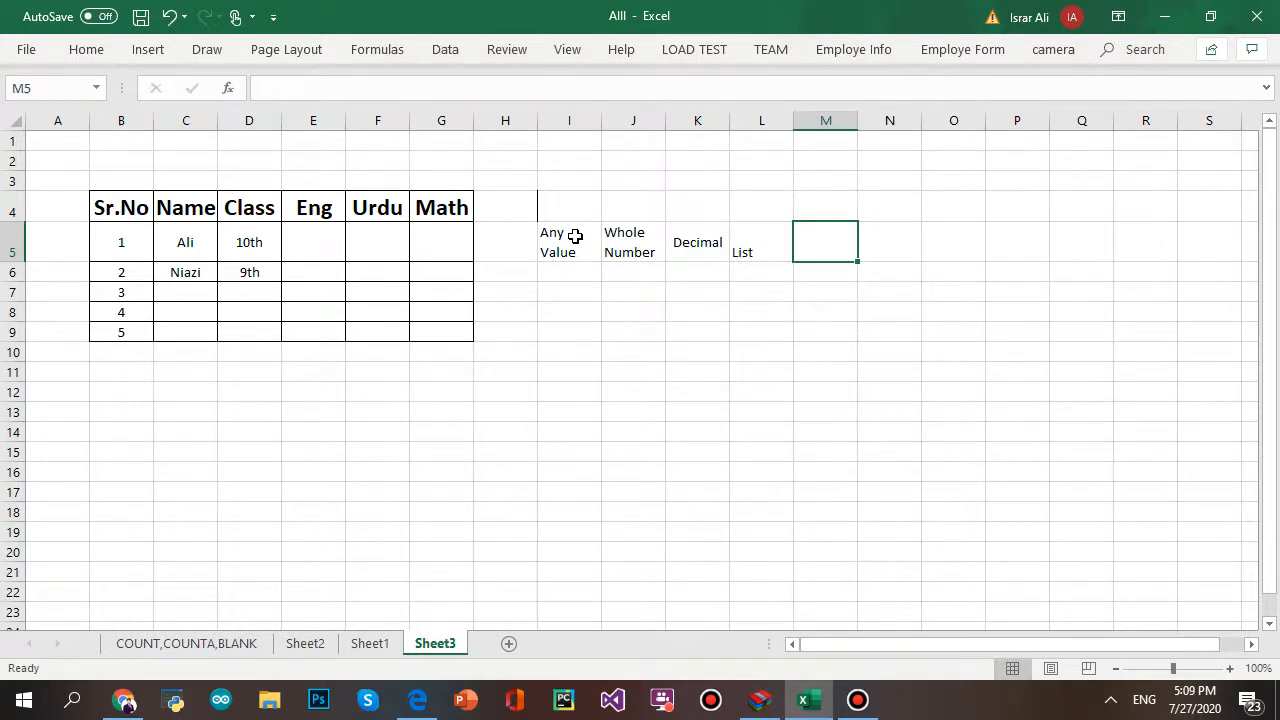
pyautogui.write('Date')
pyautogui.press('Tab')
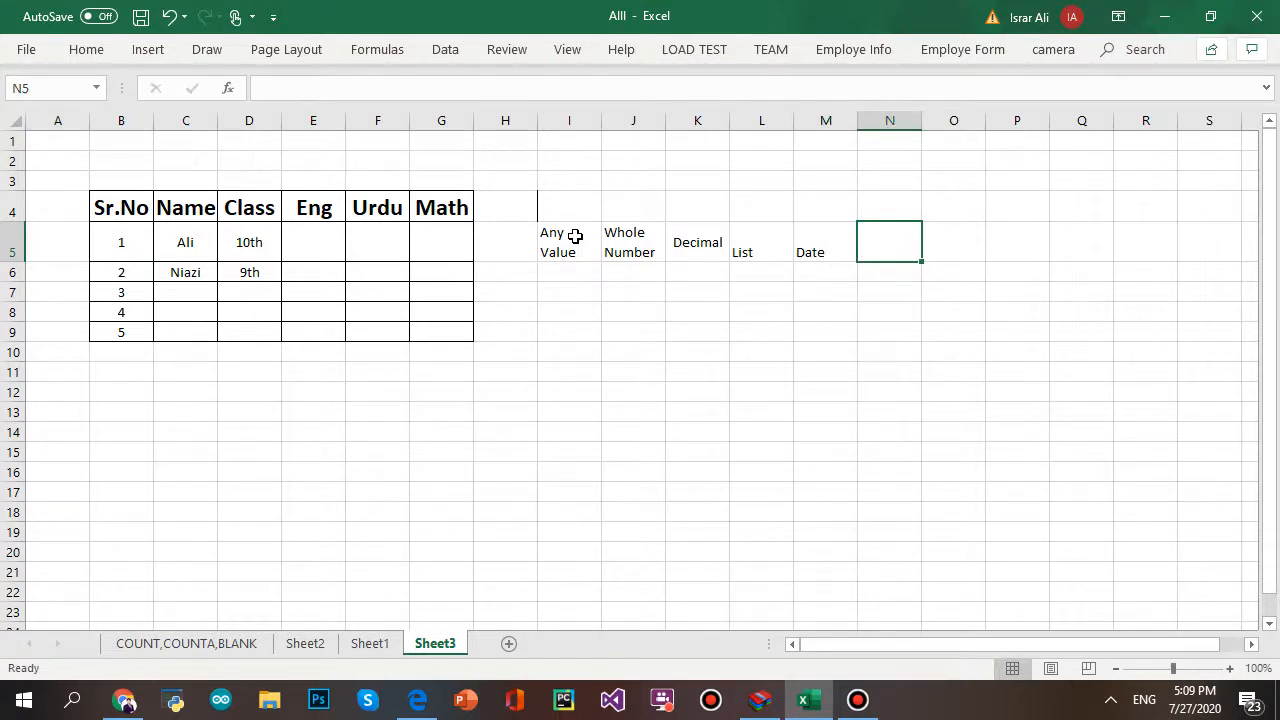
pyautogui.write('Time')
pyautogui.press('Tab')
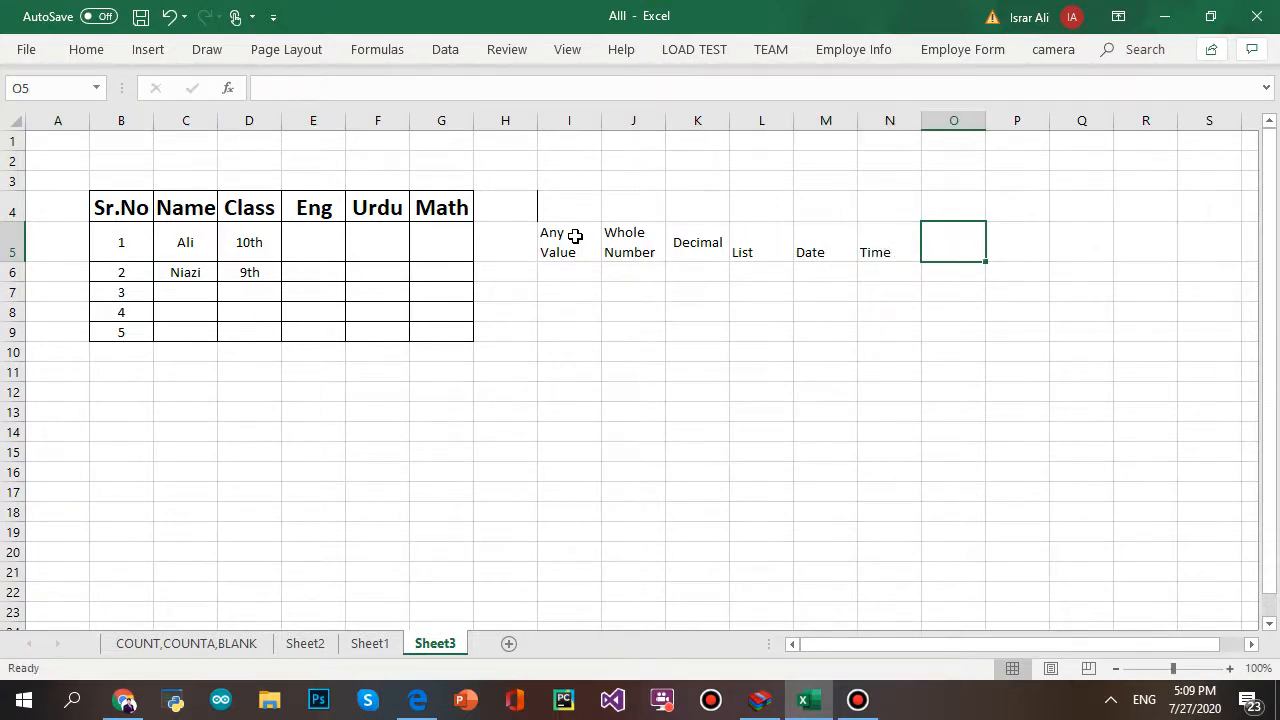
pyautogui.write('Text')
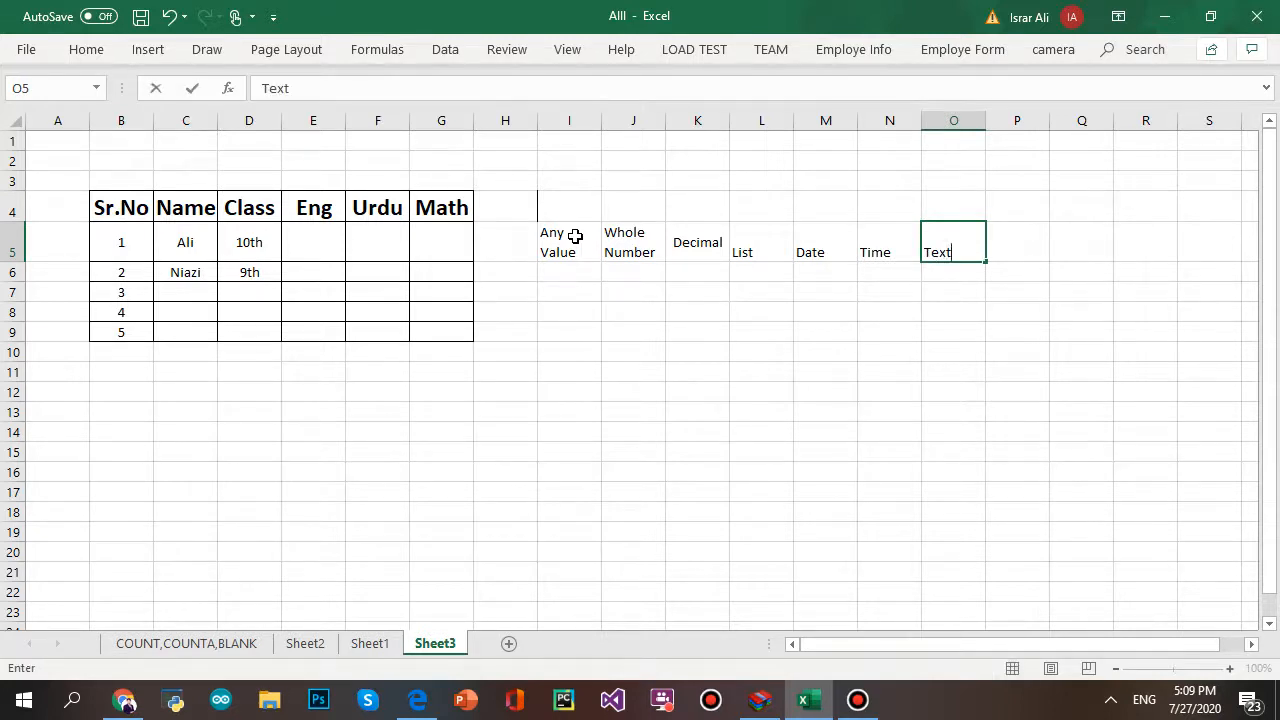
pyautogui.hotkey('alt', 'Return')
pyautogui.write('Length')
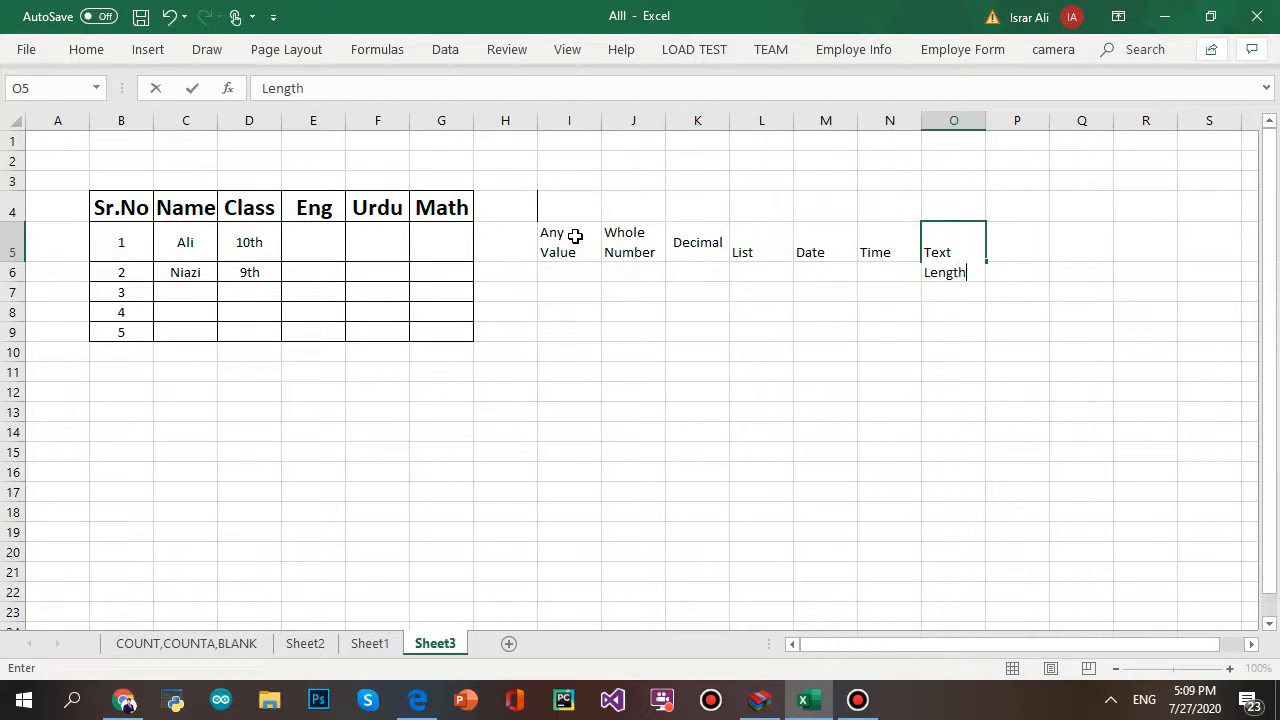
pyautogui.press('Tab')
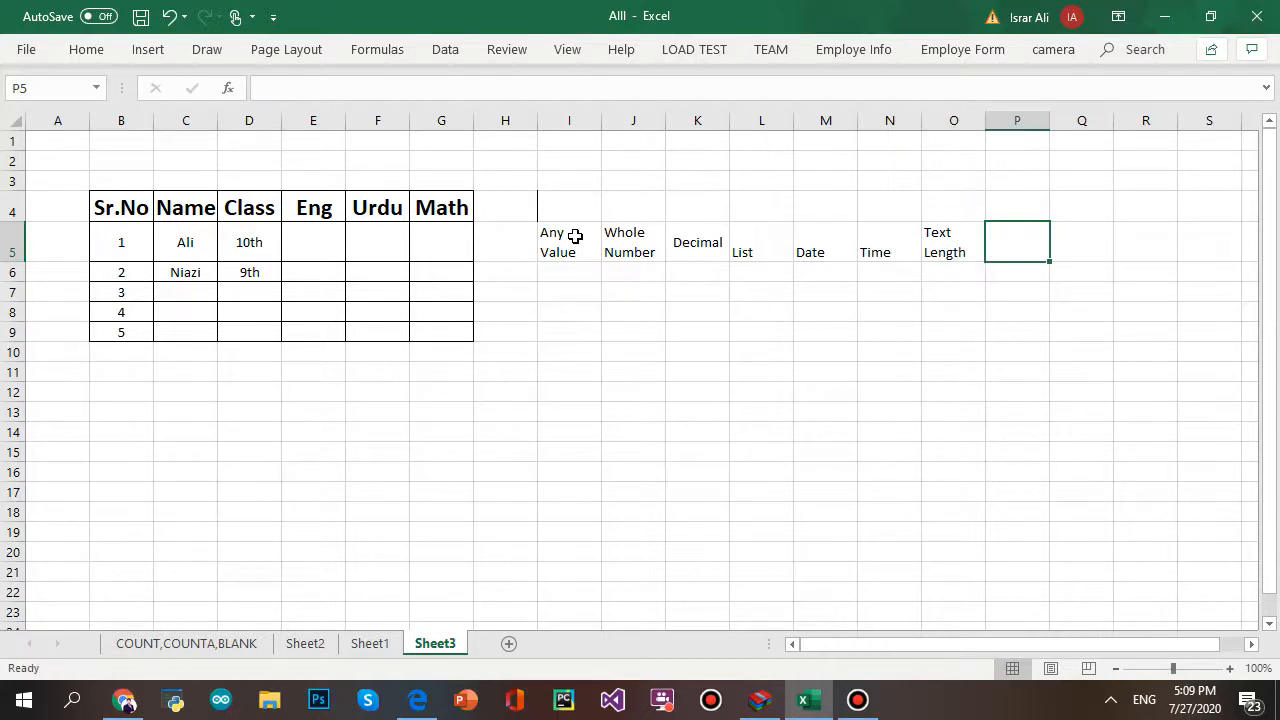
pyautogui.write('Custom')
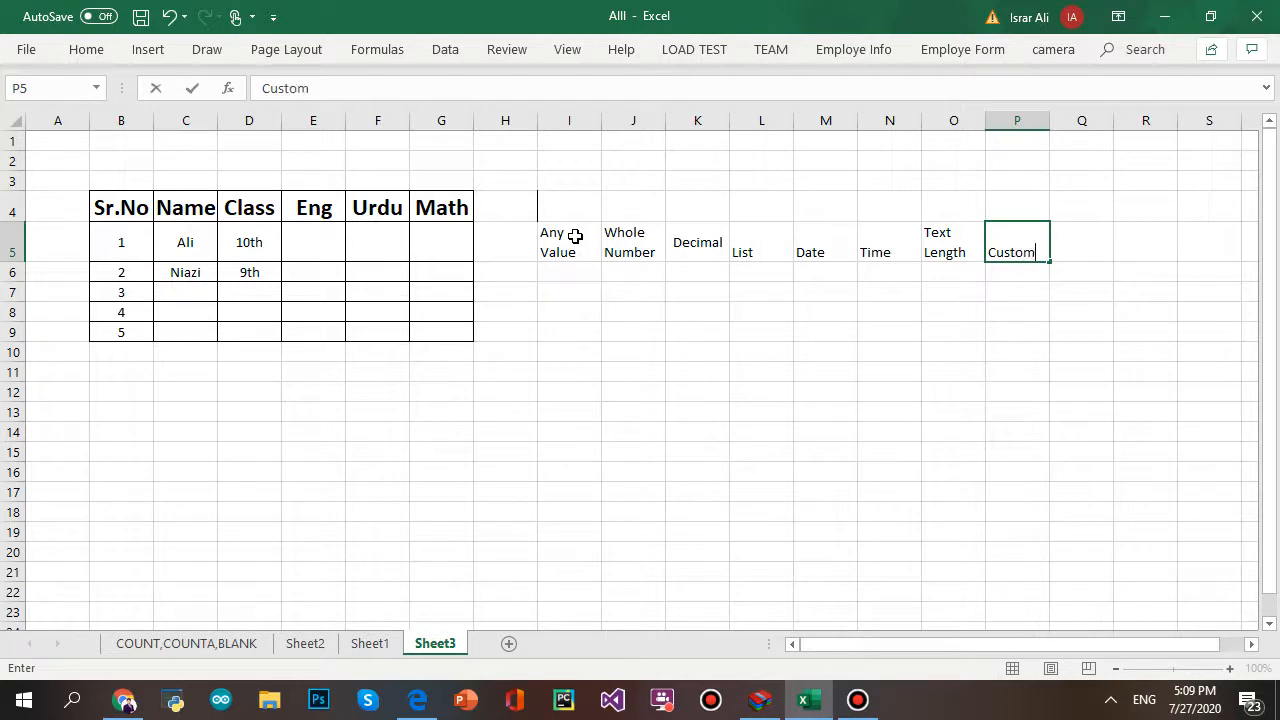
pyautogui.click(591, 384)
pyautogui.click(683, 310)
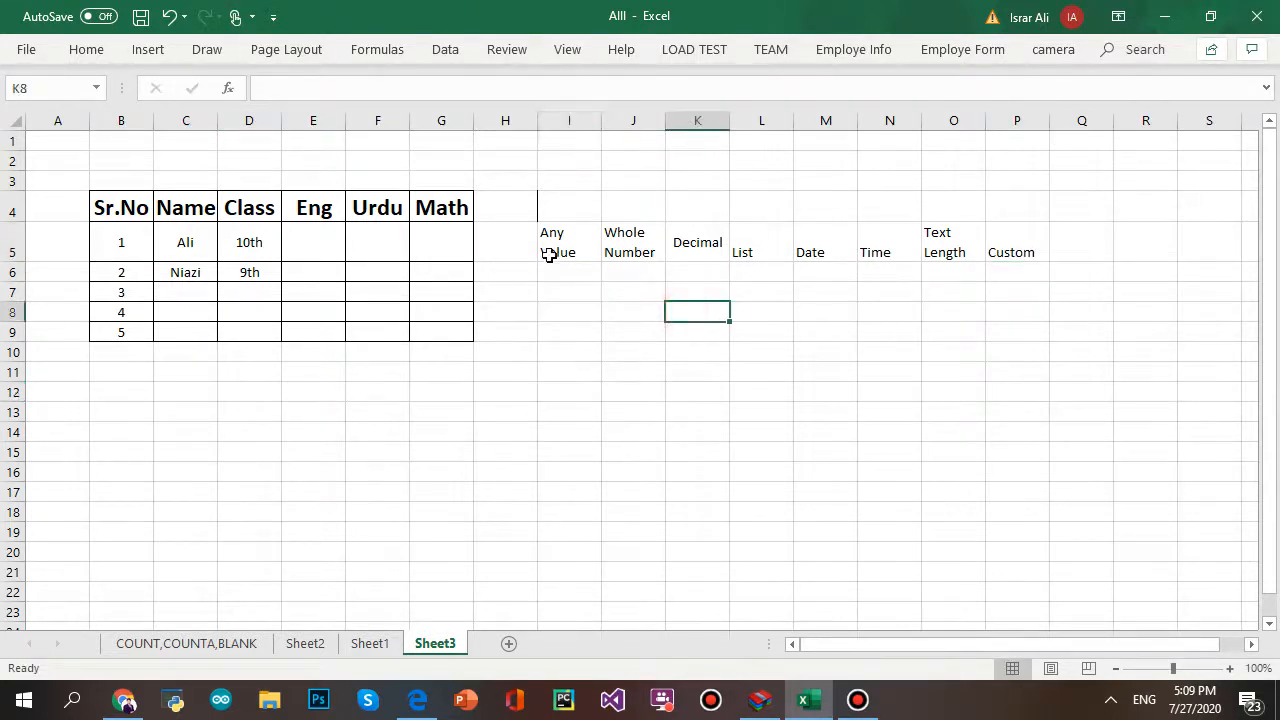
pyautogui.click(549, 255)
pyautogui.click(703, 297)
pyautogui.click(511, 235)
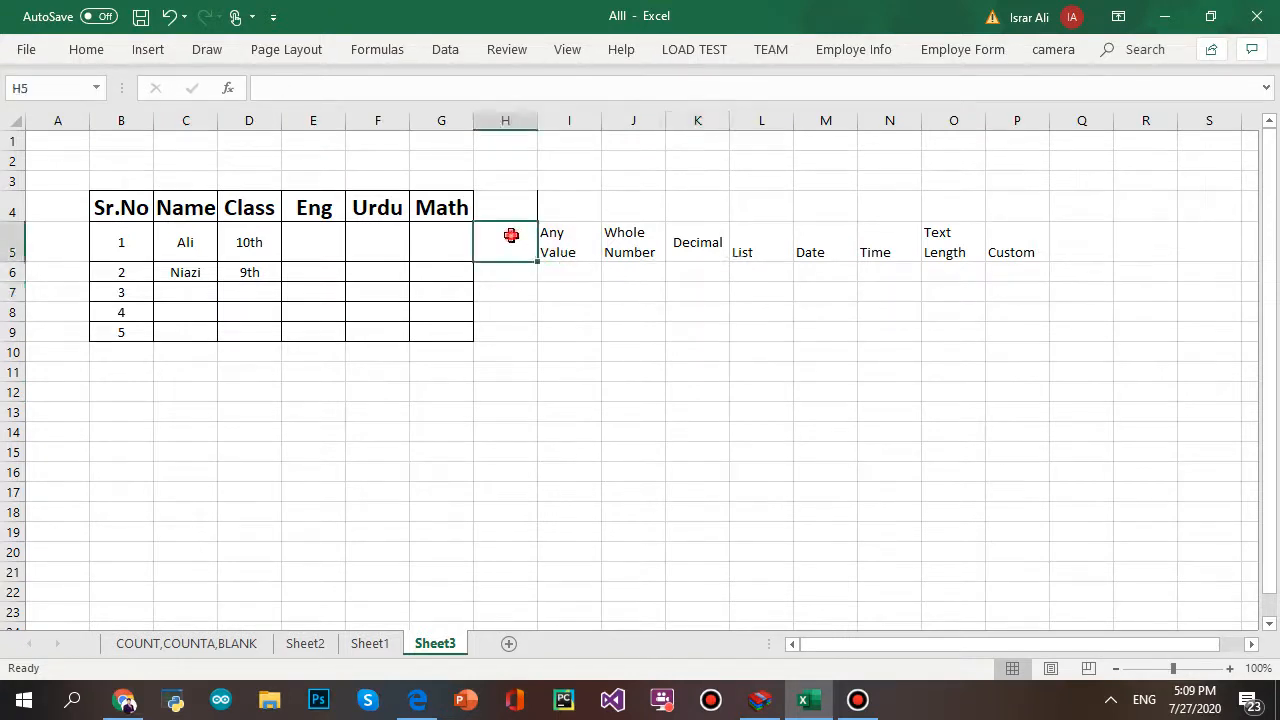
pyautogui.click(568, 248)
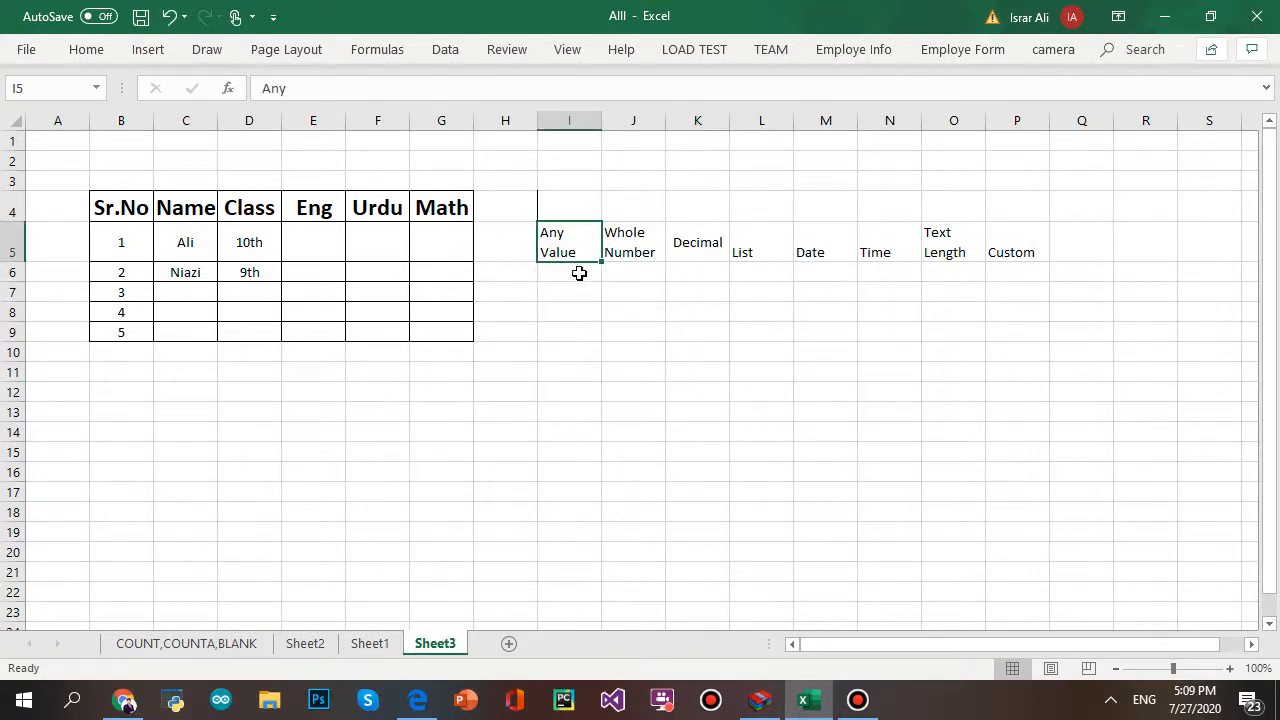
pyautogui.moveTo(579, 273); pyautogui.dragTo(583, 352)
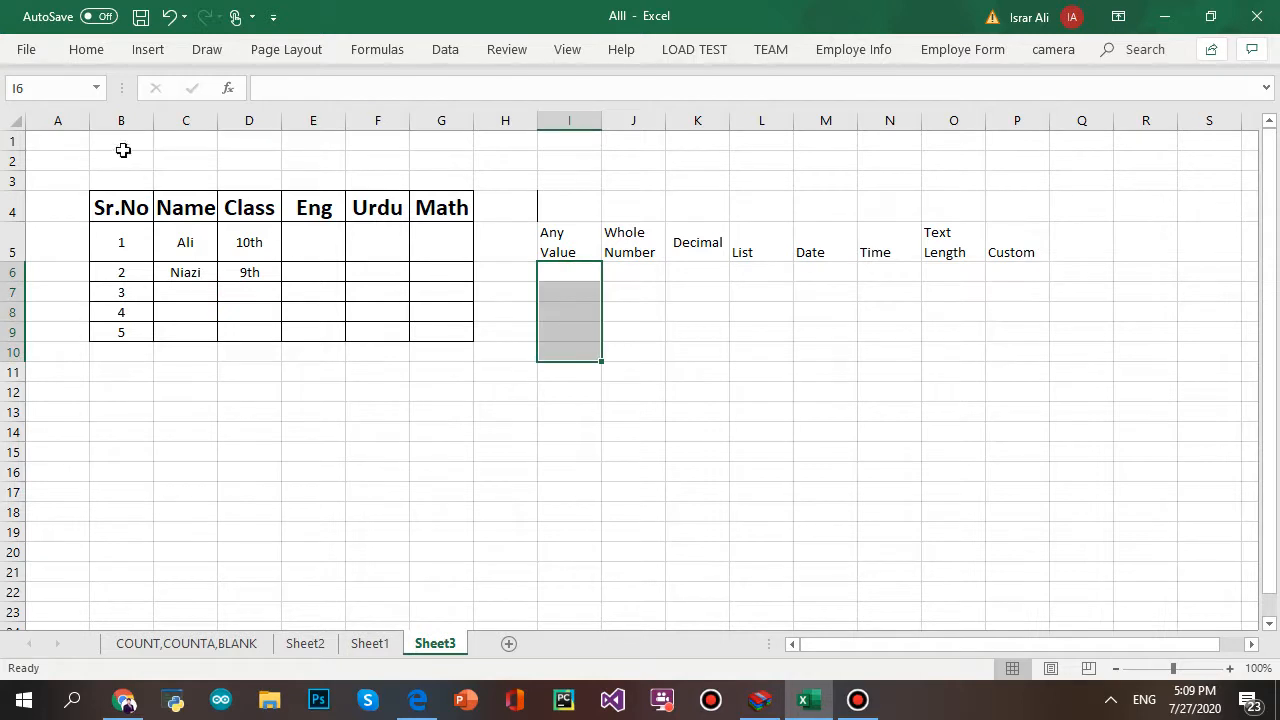
pyautogui.click(460, 56)
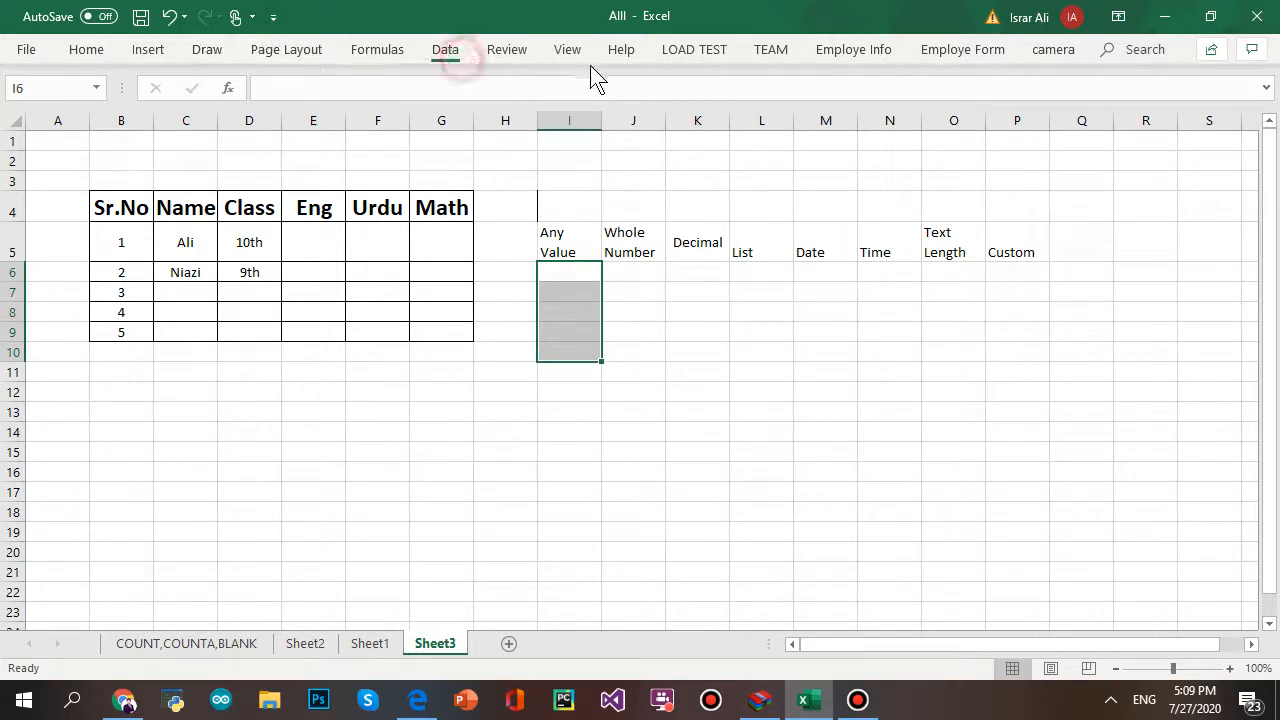
pyautogui.click(997, 122)
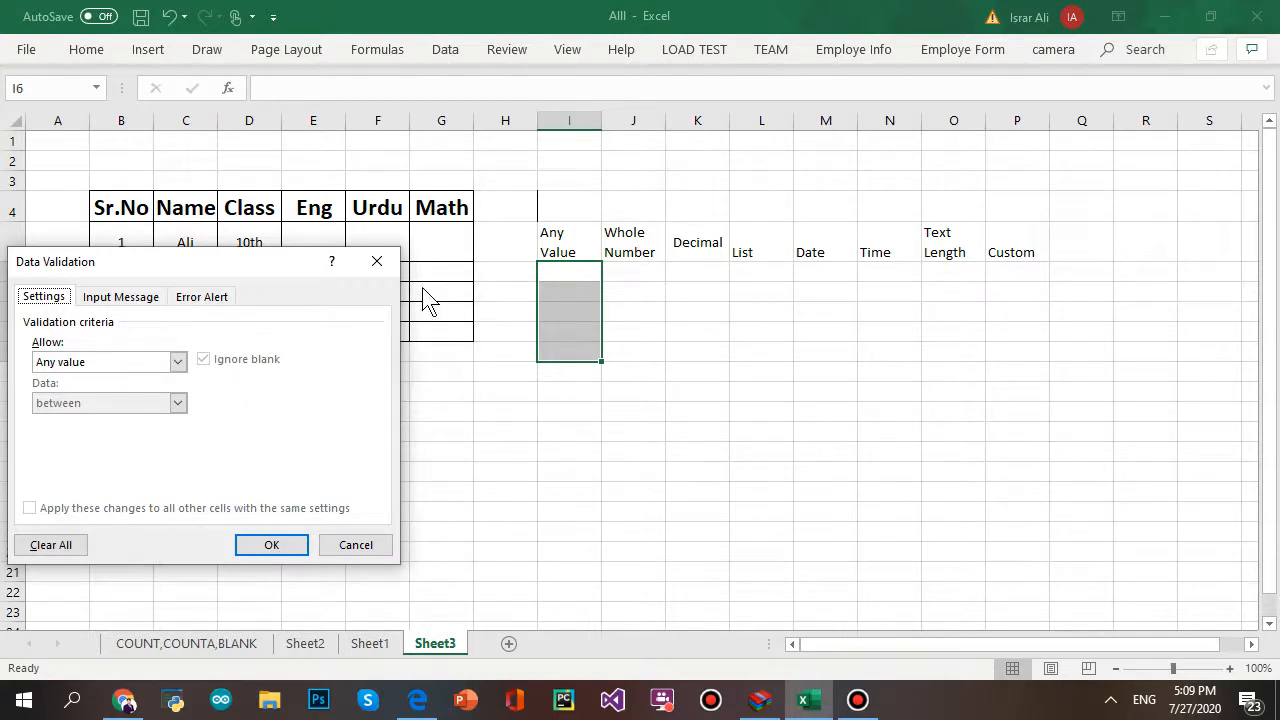
pyautogui.click(398, 270)
pyautogui.click(622, 266)
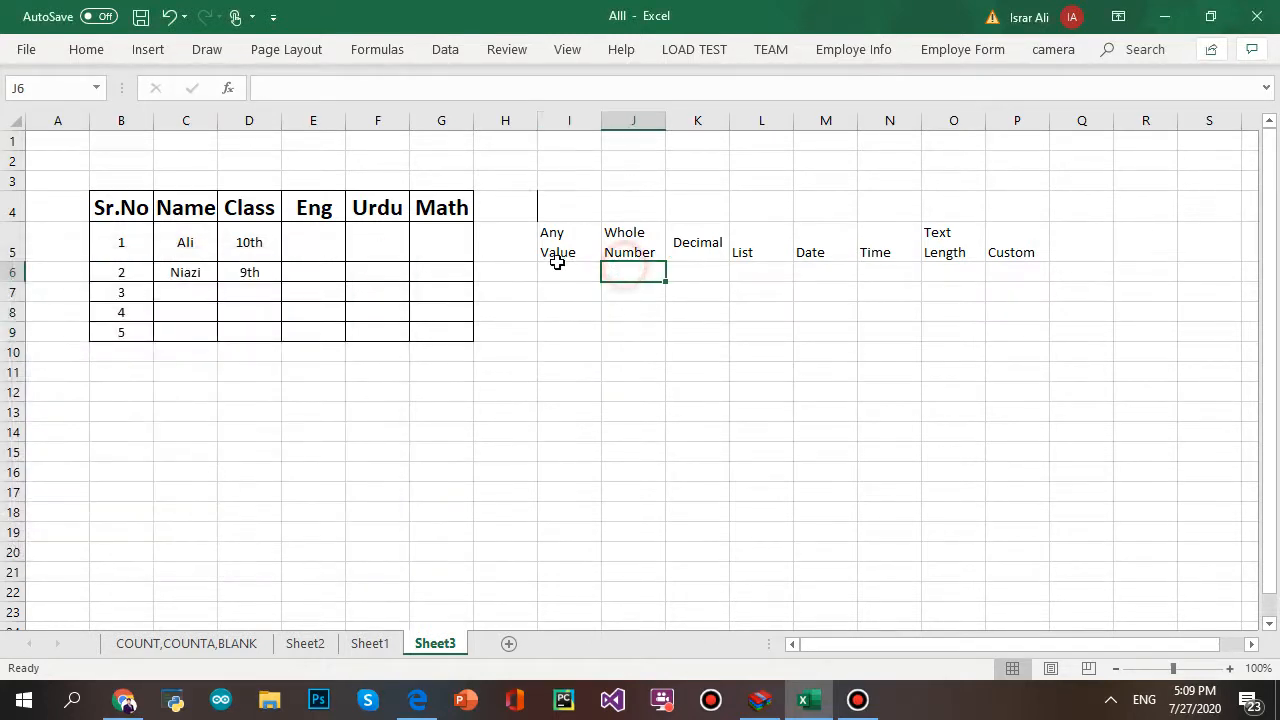
# - Give J6:J11 a Whole number validation rule, between 1 and 50
pyautogui.click(557, 266)
pyautogui.click(638, 250)
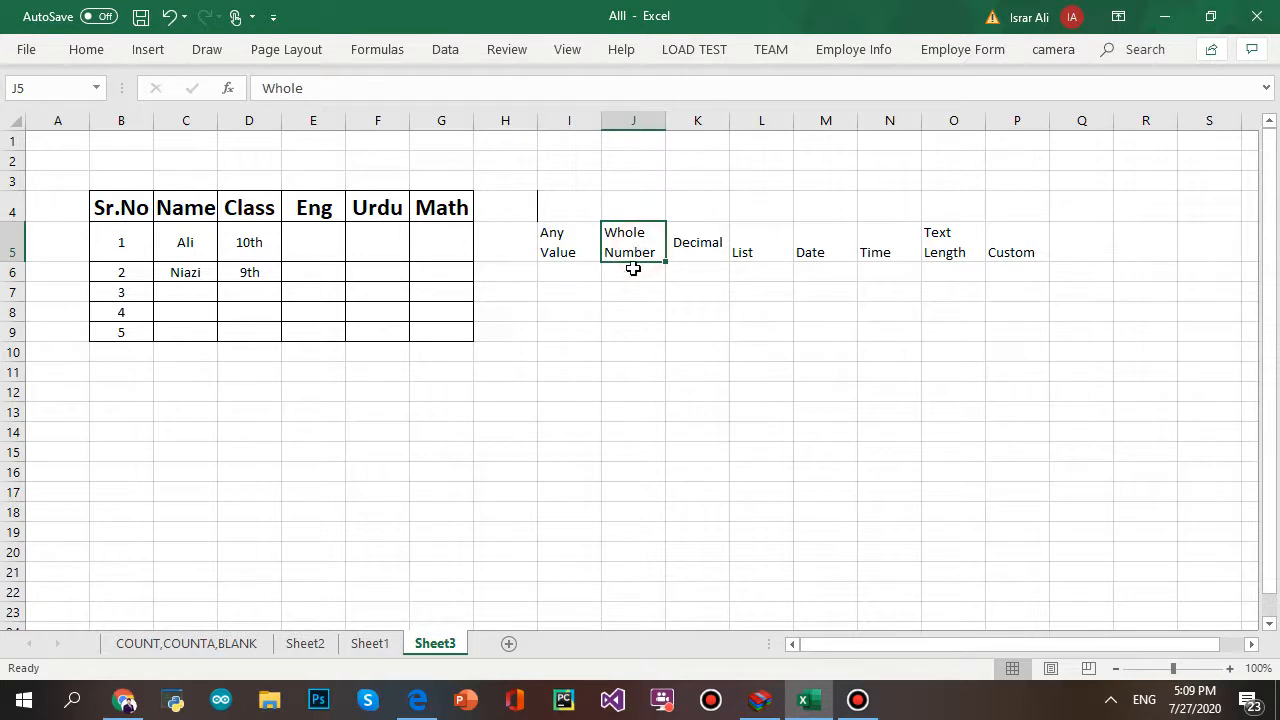
pyautogui.moveTo(633, 269); pyautogui.dragTo(633, 373)
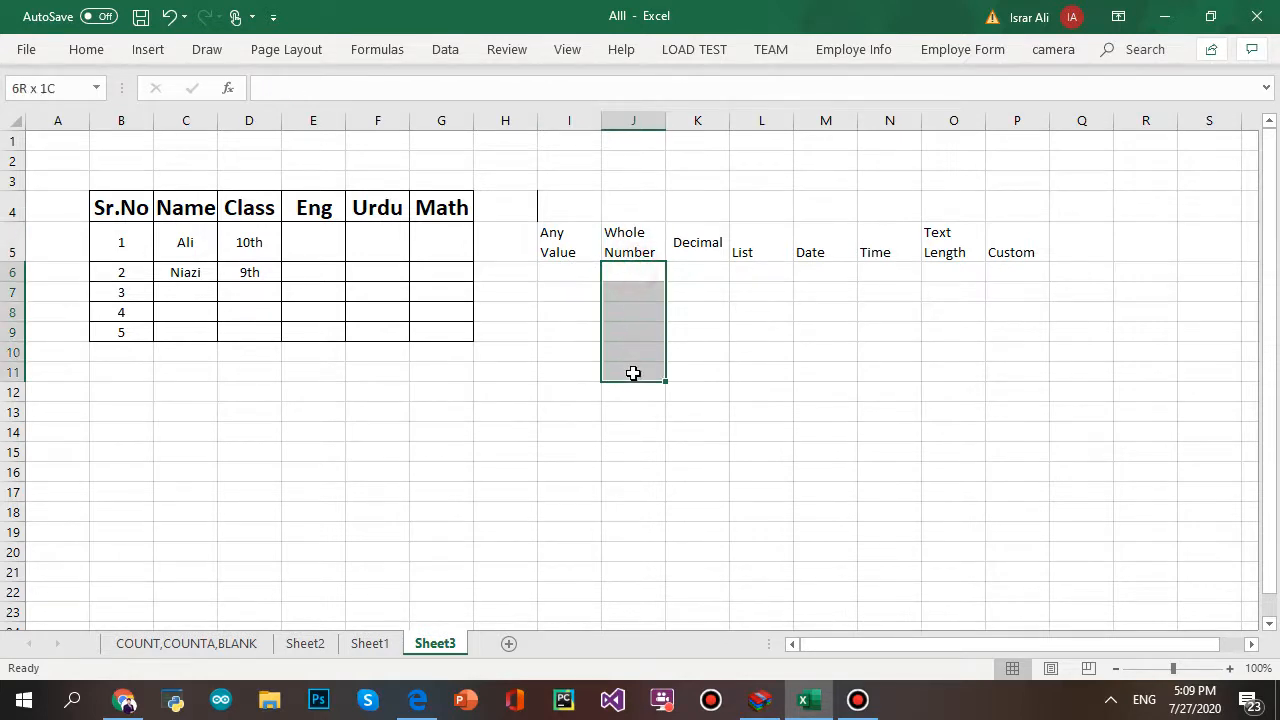
pyautogui.click(447, 50)
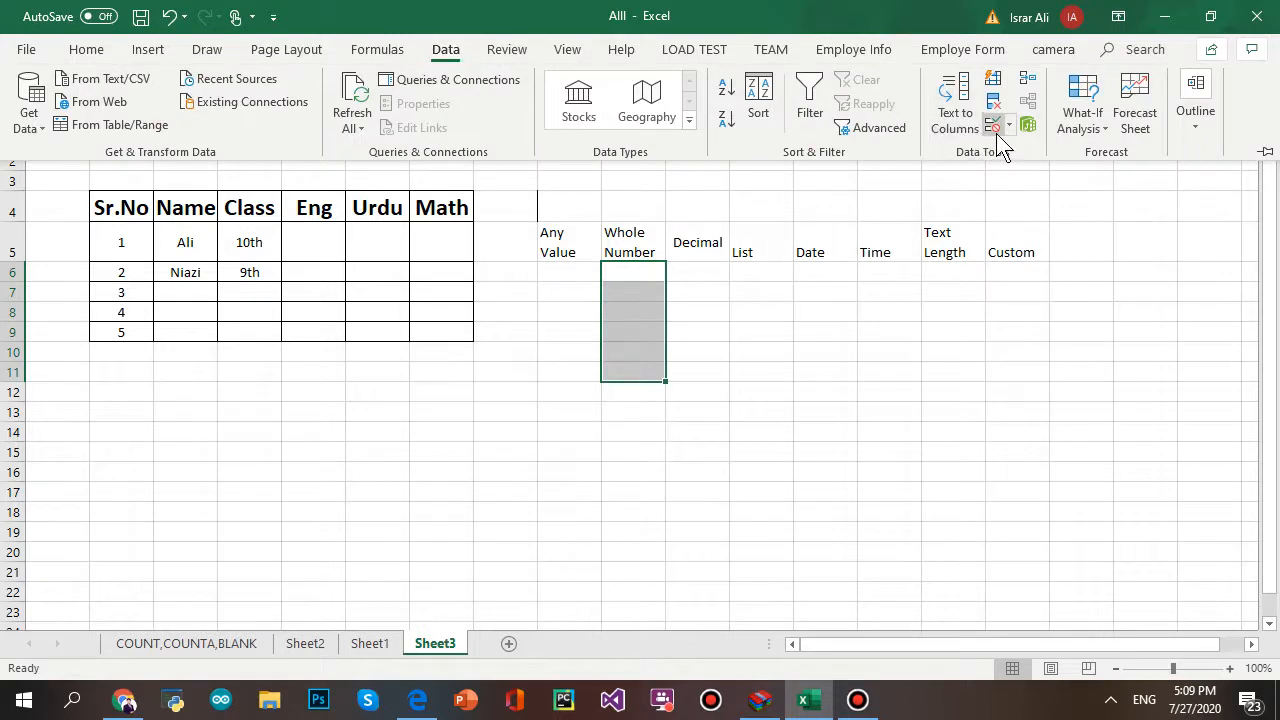
pyautogui.click(999, 141)
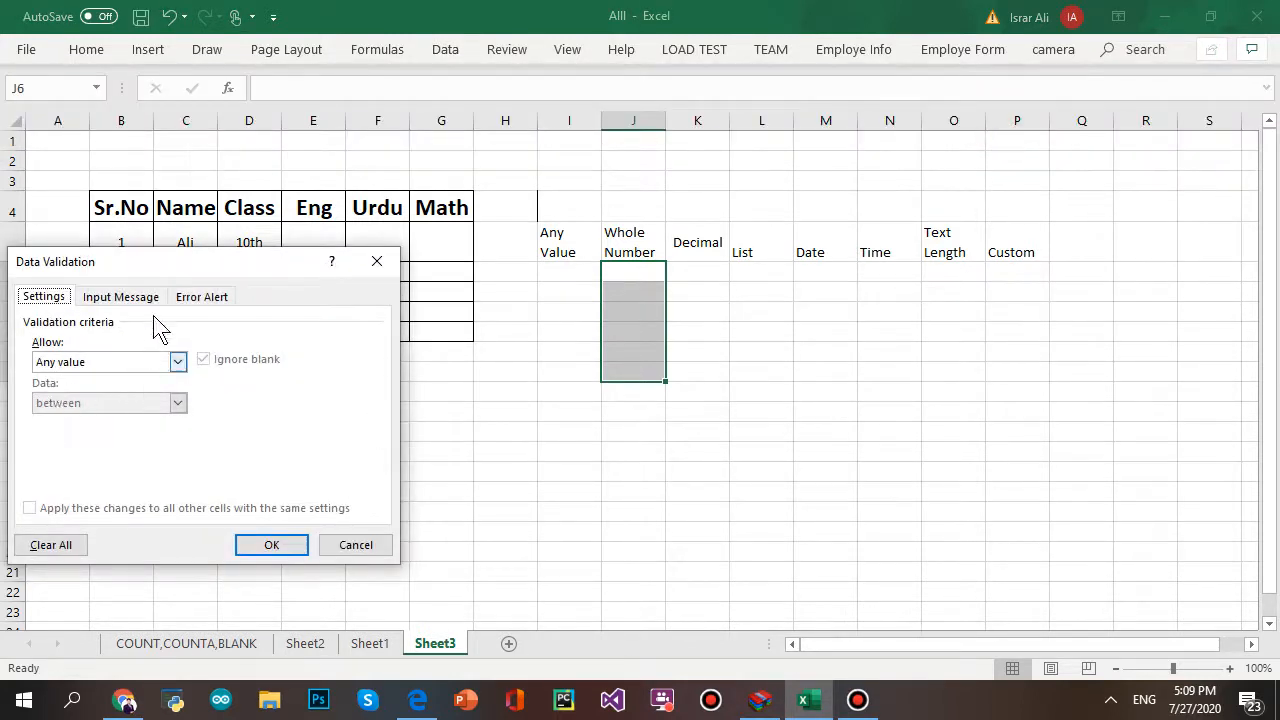
pyautogui.click(177, 362)
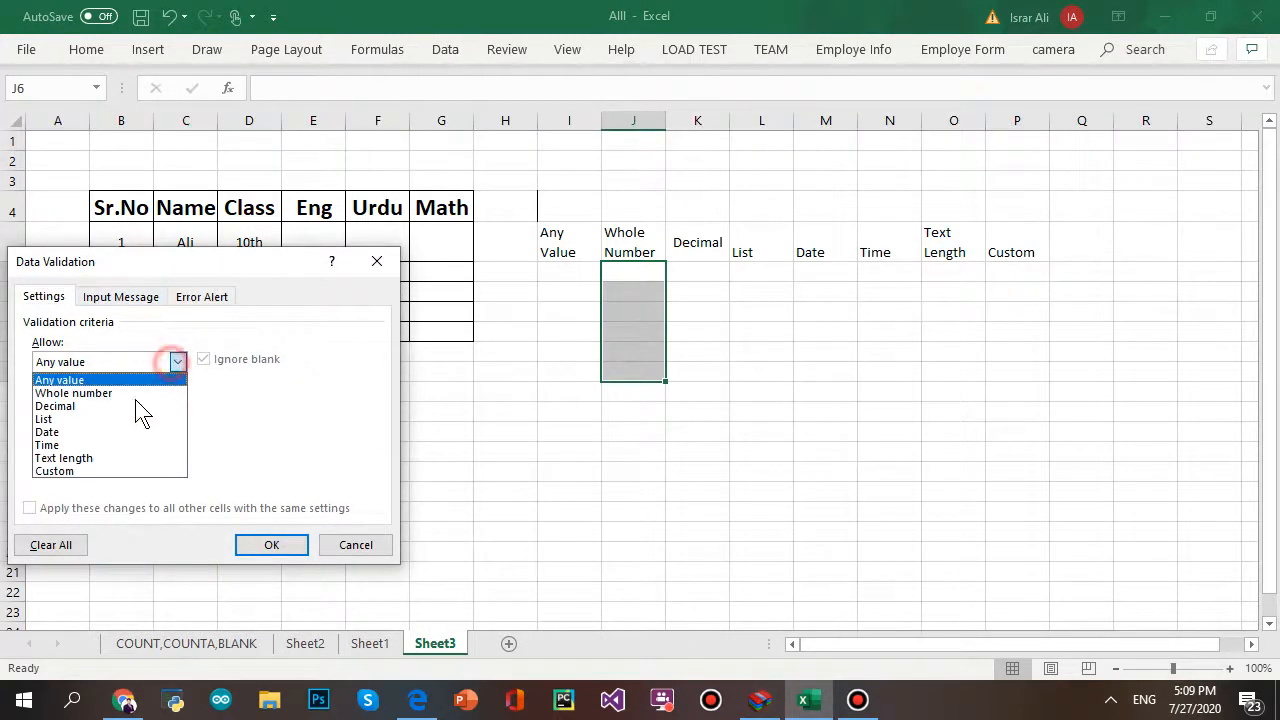
pyautogui.click(130, 391)
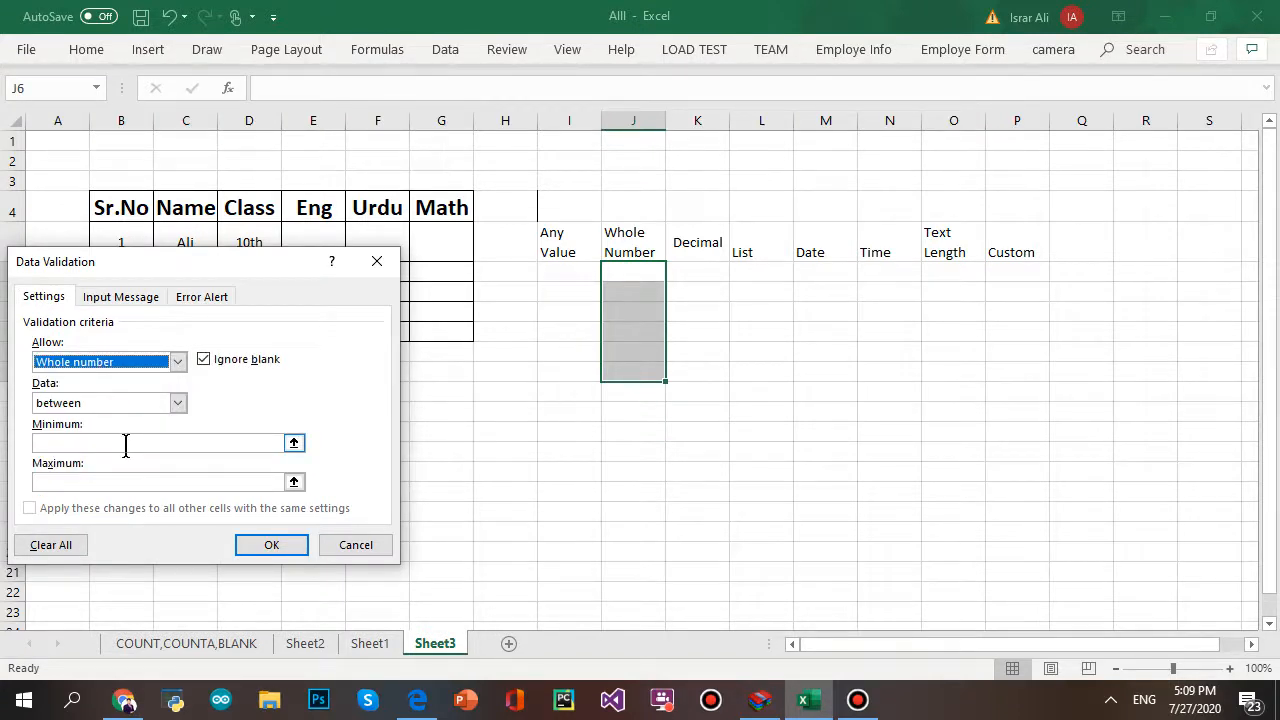
pyautogui.click(86, 443)
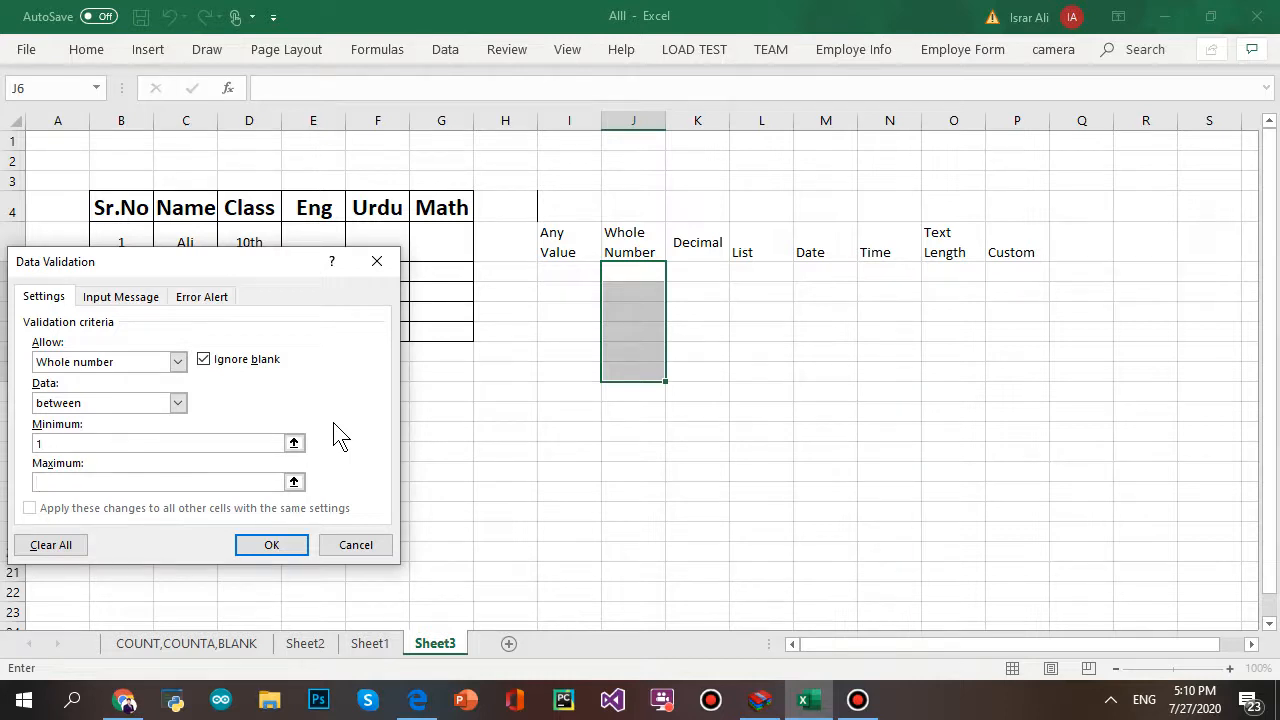
pyautogui.write('50')
pyautogui.click(271, 545)
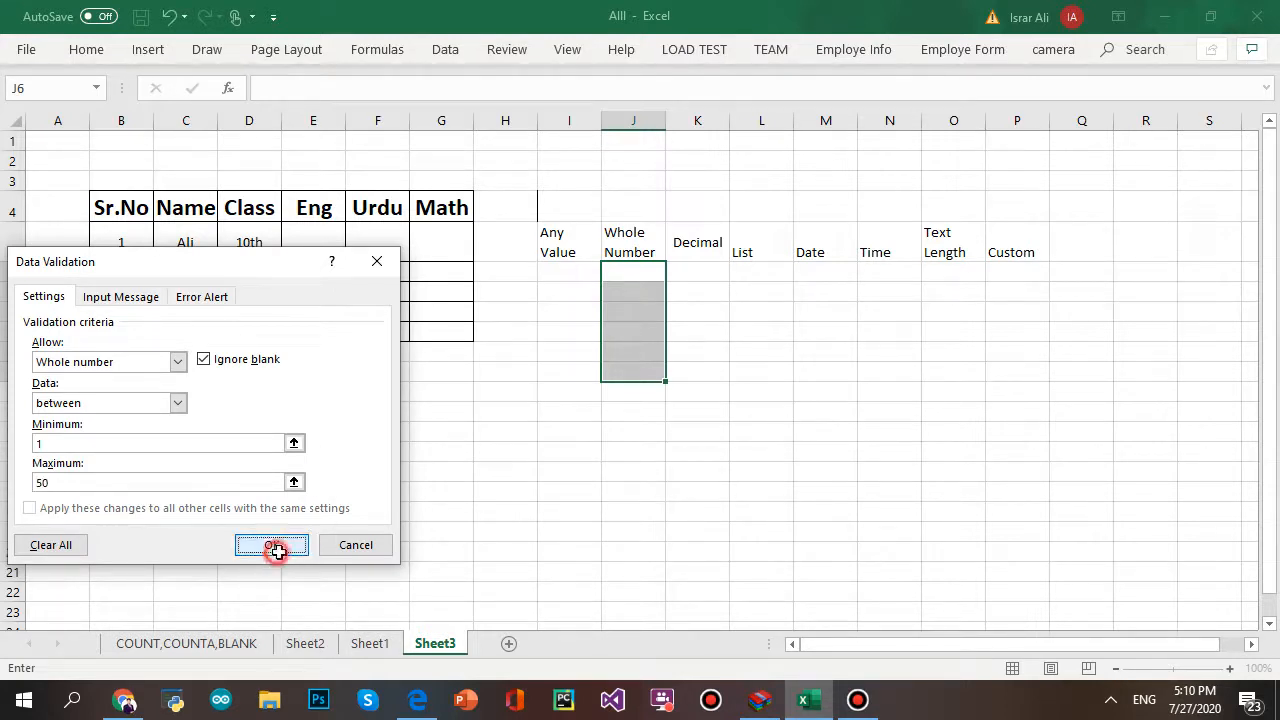
pyautogui.click(751, 474)
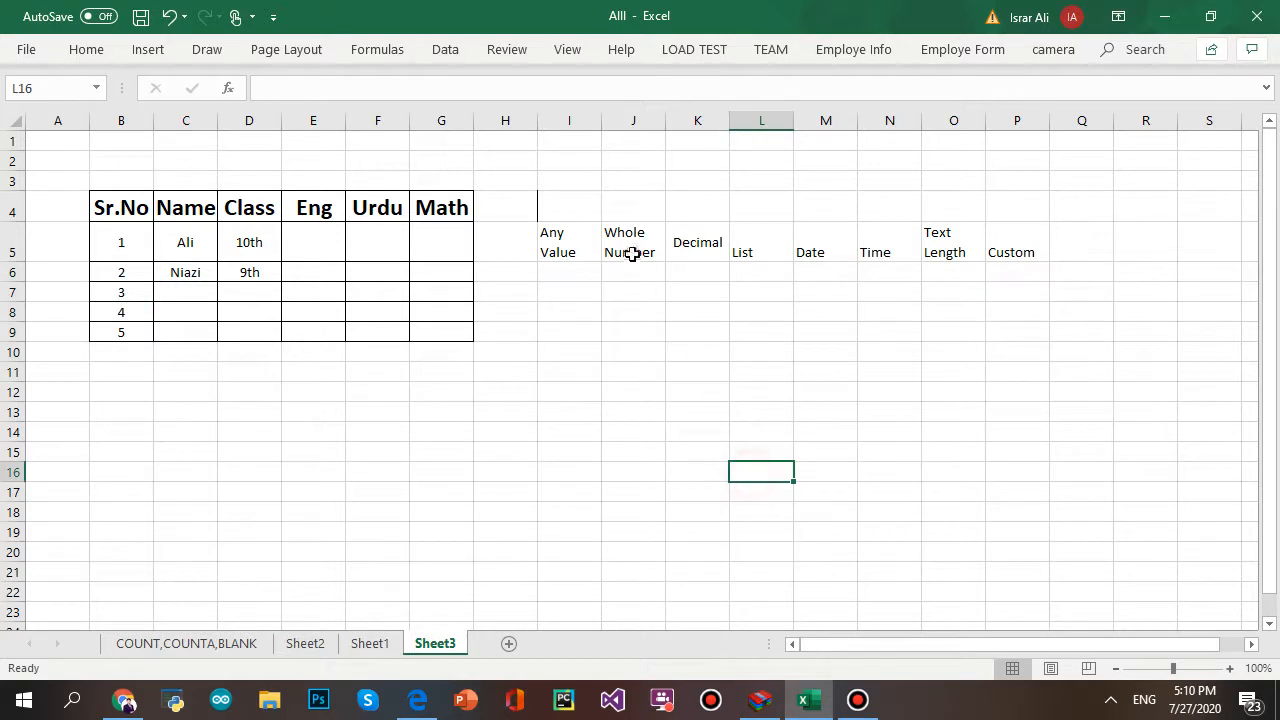
# - Enter 4 in J6, 24 in J8 and 50 in J9
pyautogui.click(632, 272)
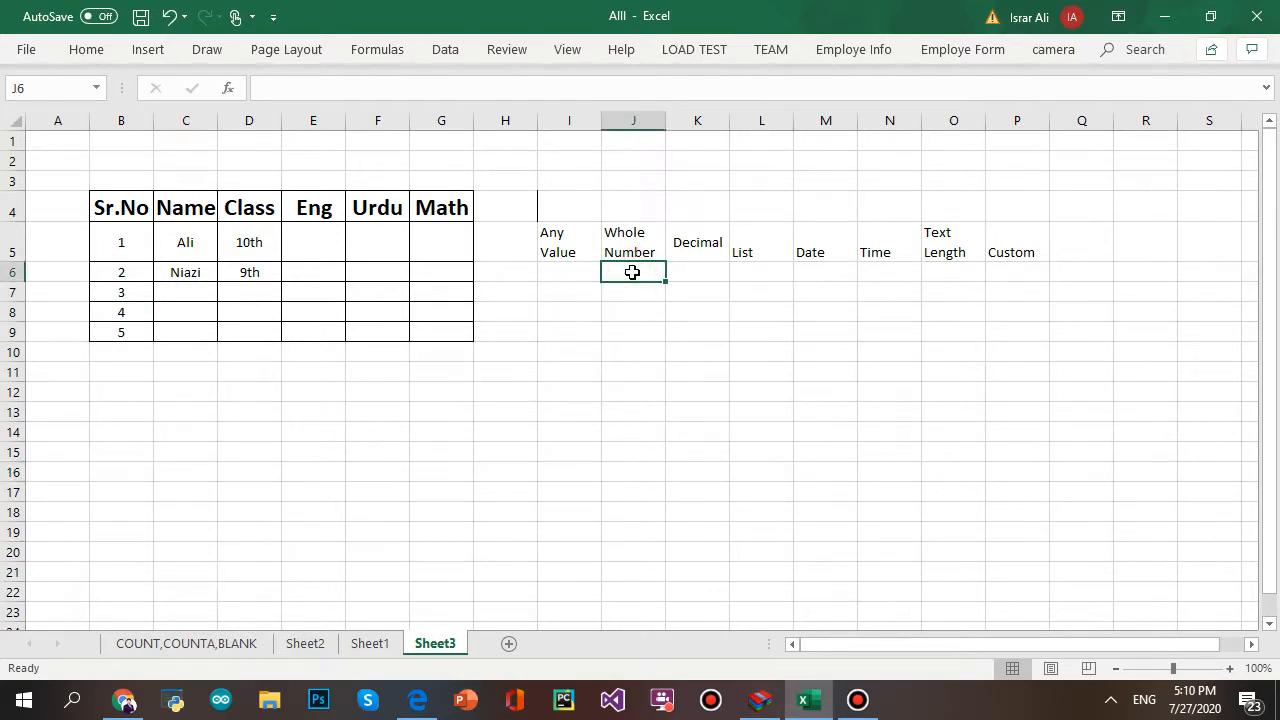
pyautogui.write('4')
pyautogui.click(640, 310)
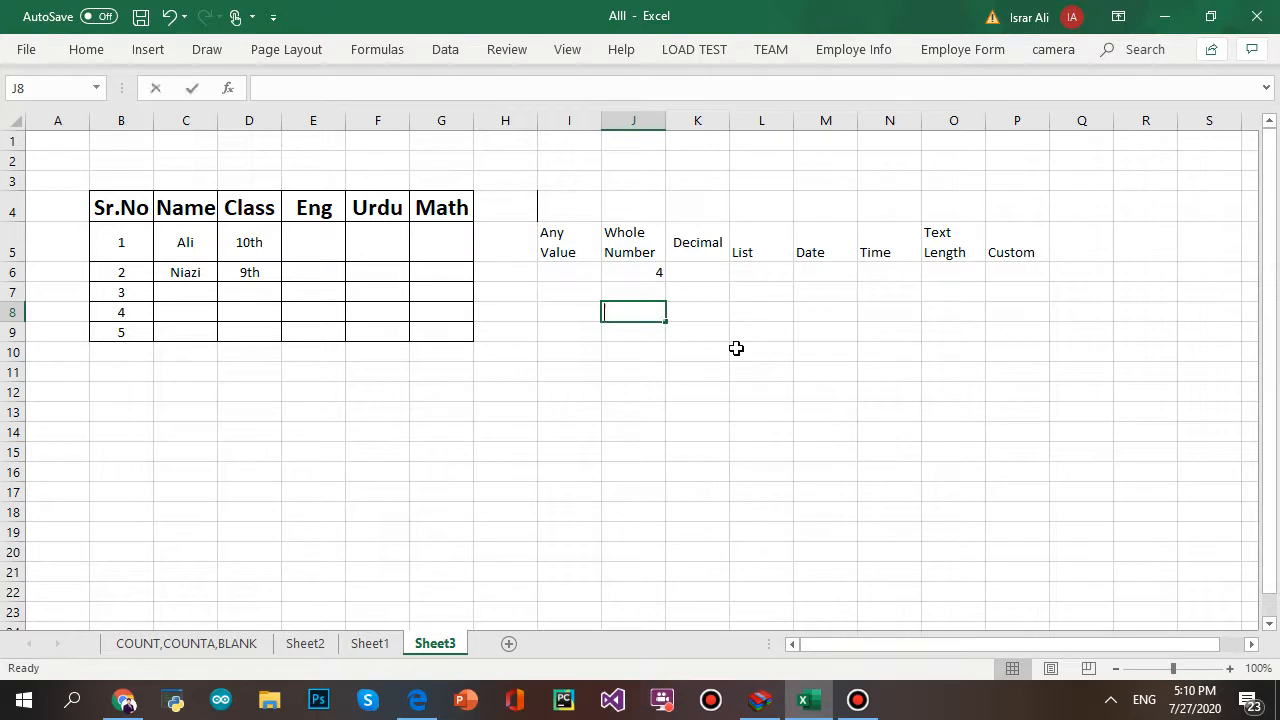
pyautogui.write('24')
pyautogui.click(727, 404)
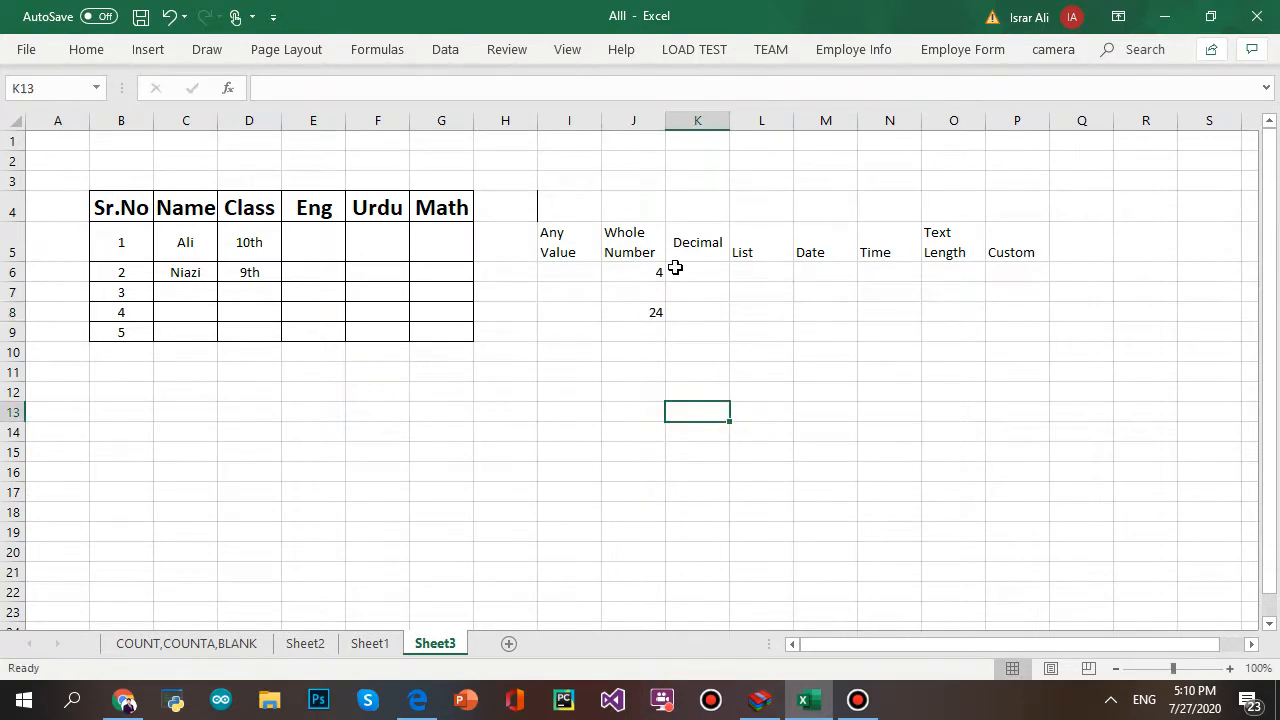
pyautogui.click(651, 338)
pyautogui.write('5')
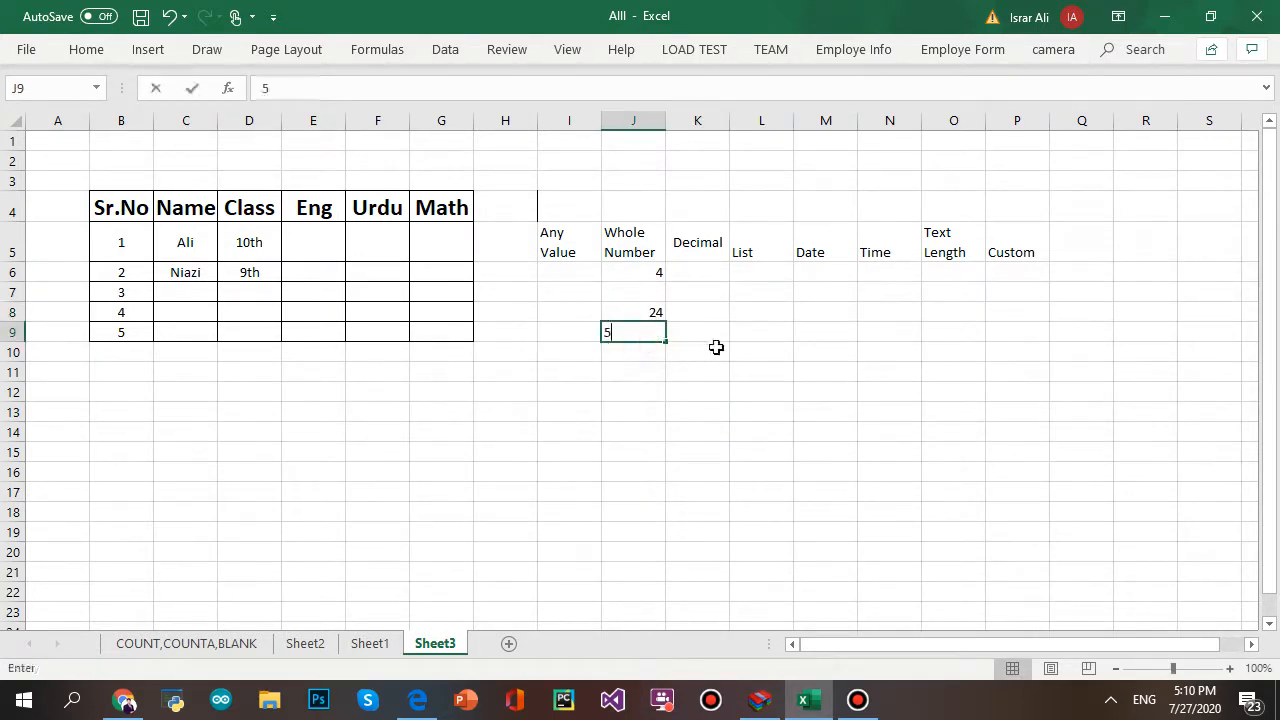
pyautogui.write('90')
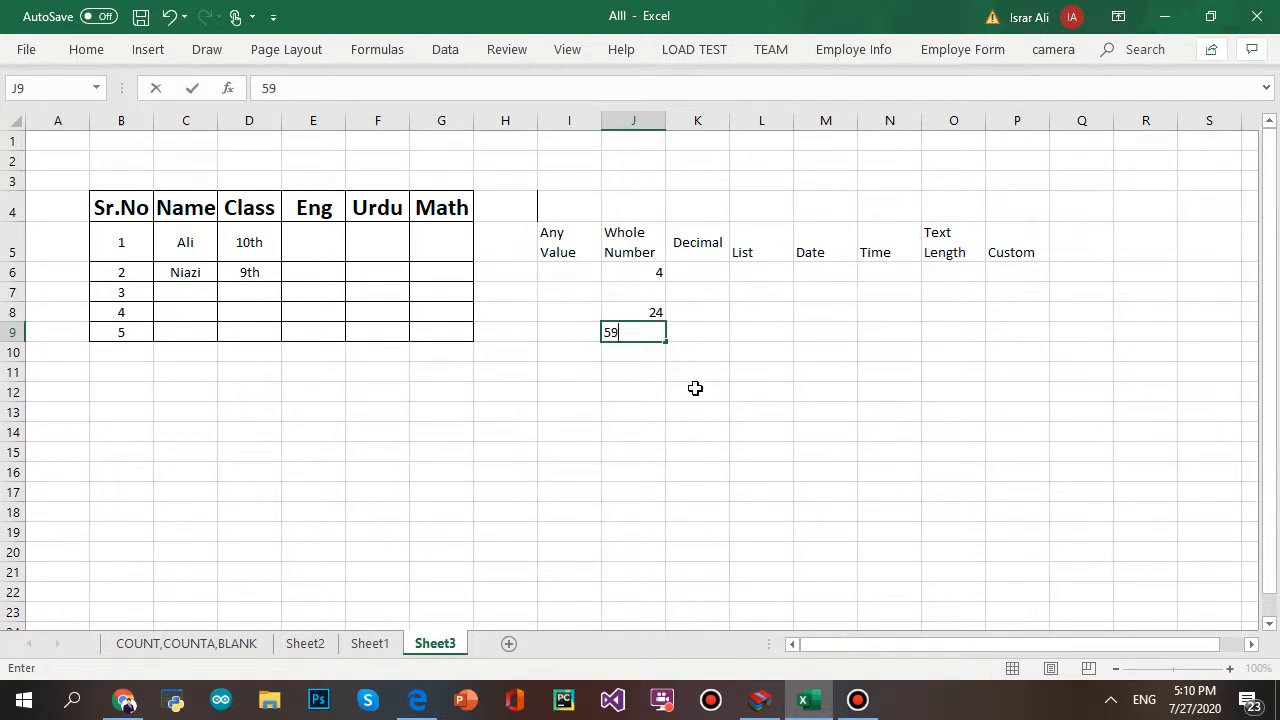
pyautogui.press('BackSpace')
pyautogui.write('0')
pyautogui.click(672, 430)
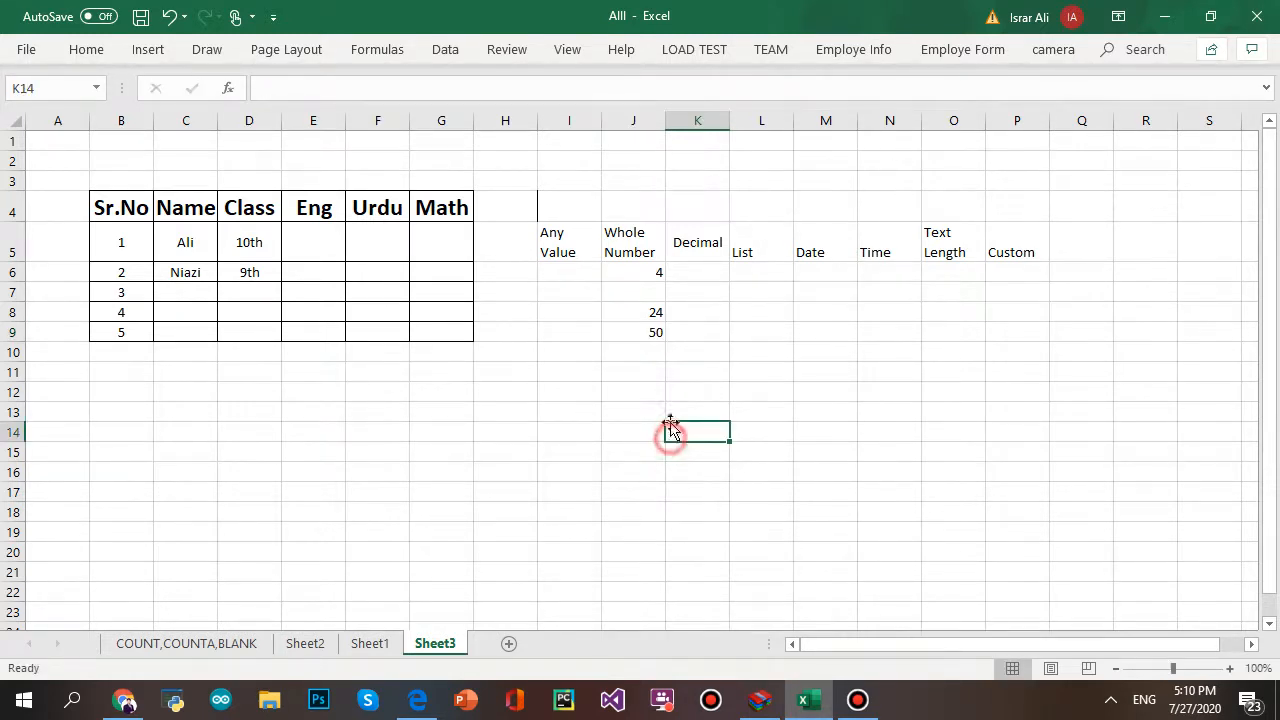
# - Try 51 in J10 and cancel the validation error
pyautogui.click(653, 350)
pyautogui.write('5')
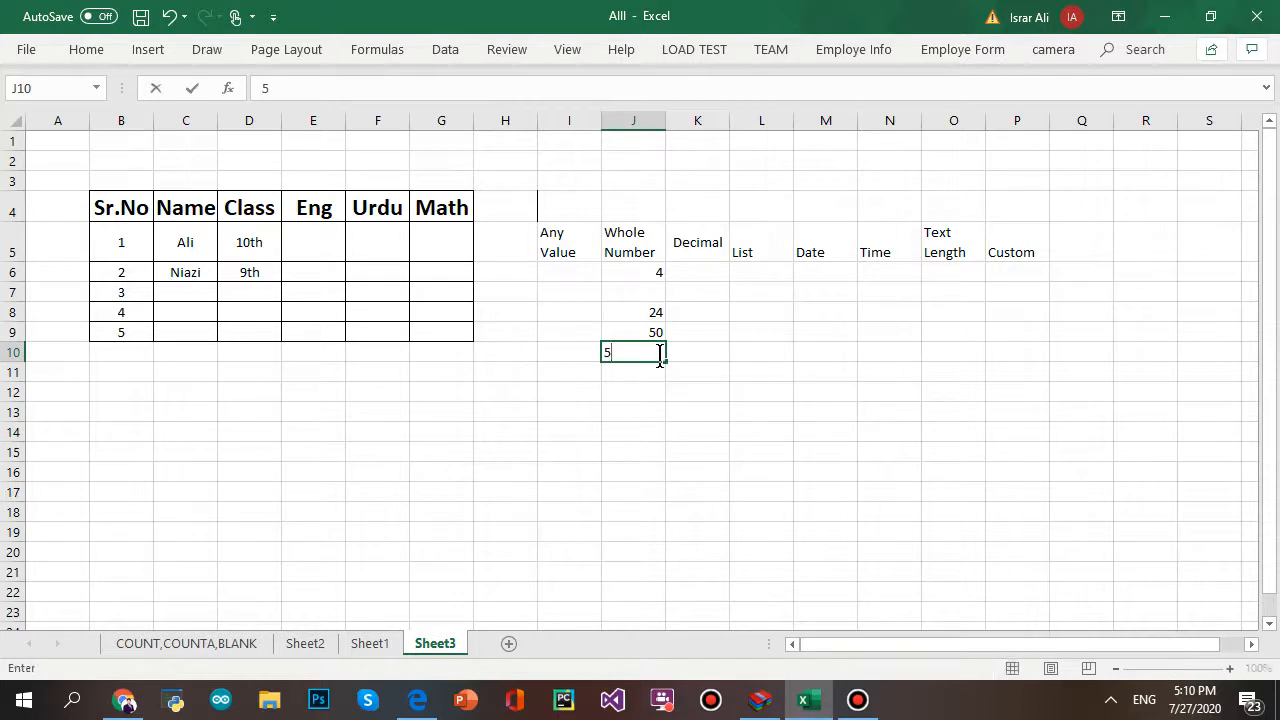
pyautogui.write('1')
pyautogui.click(803, 427)
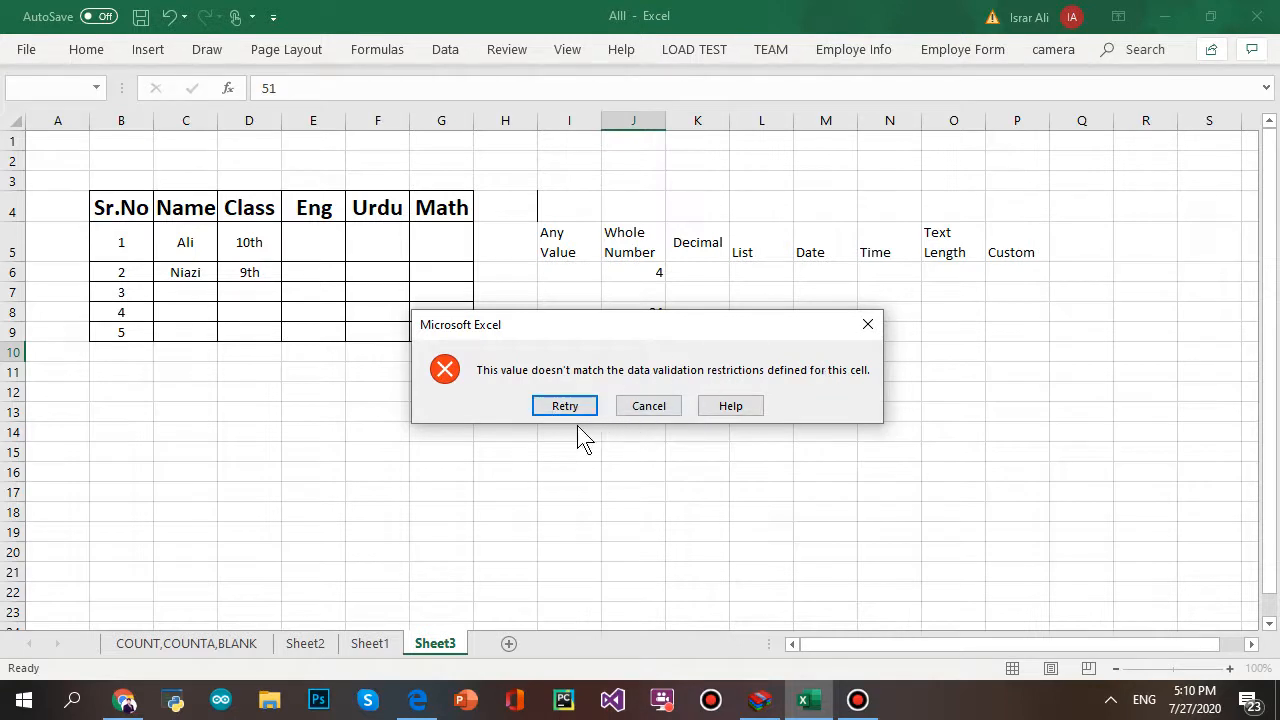
pyautogui.click(642, 407)
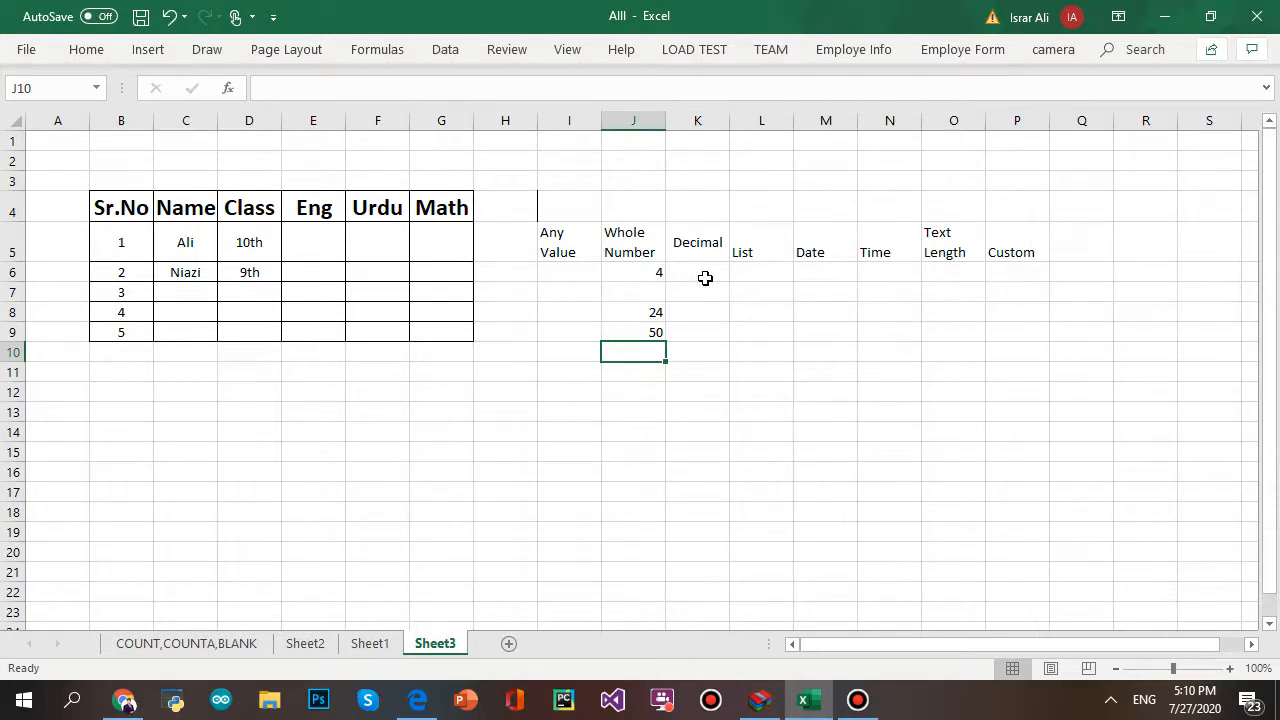
# - Set the data validation type for K6:K9 to Decimal
pyautogui.moveTo(705, 278); pyautogui.dragTo(706, 322)
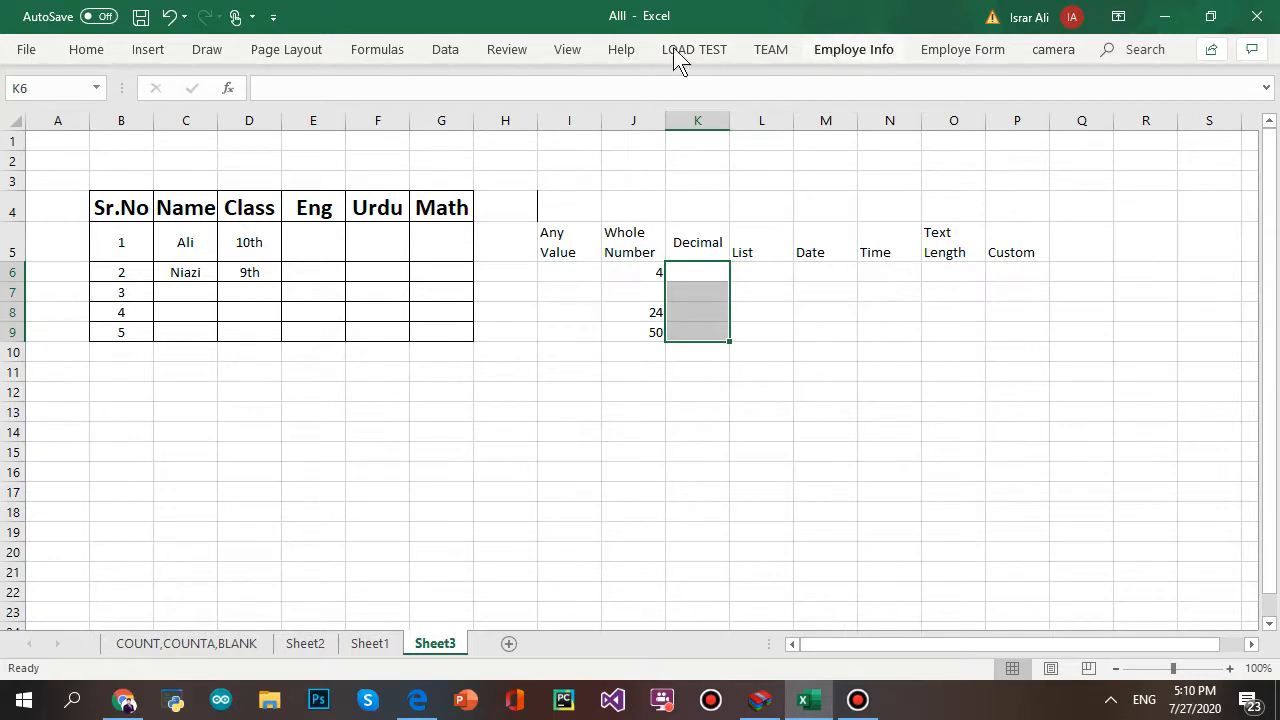
pyautogui.click(448, 52)
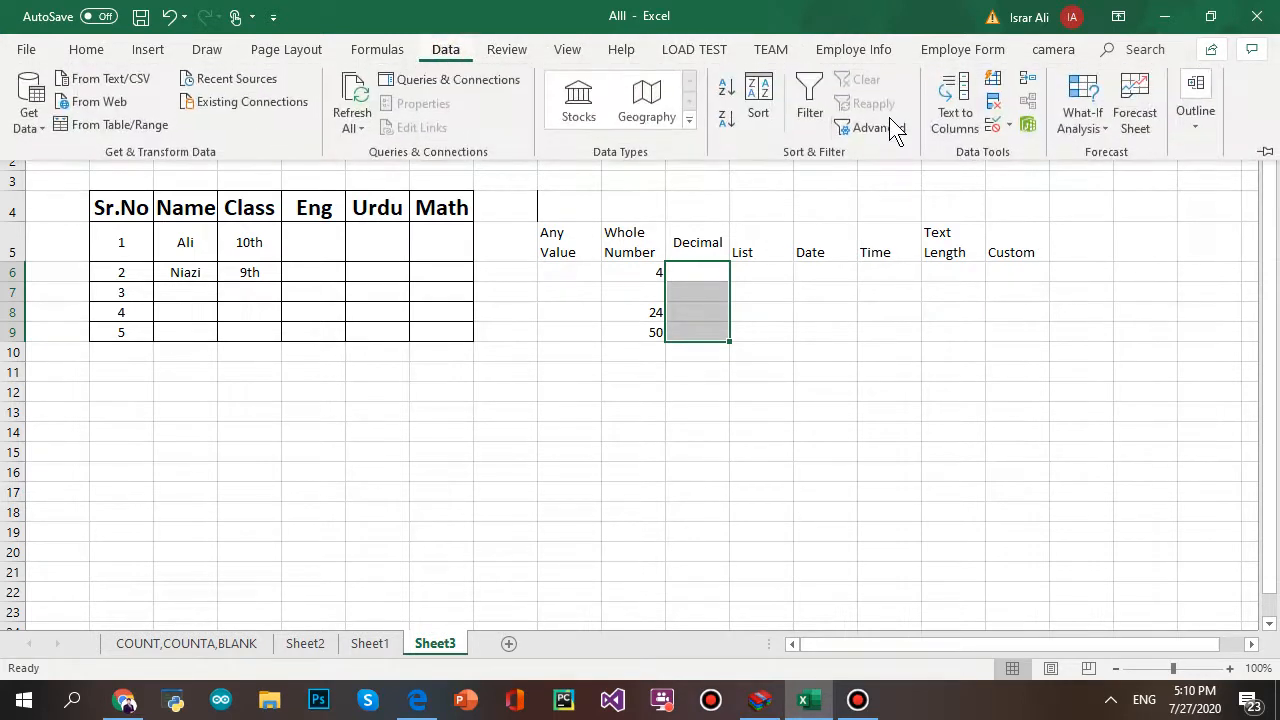
pyautogui.click(992, 126)
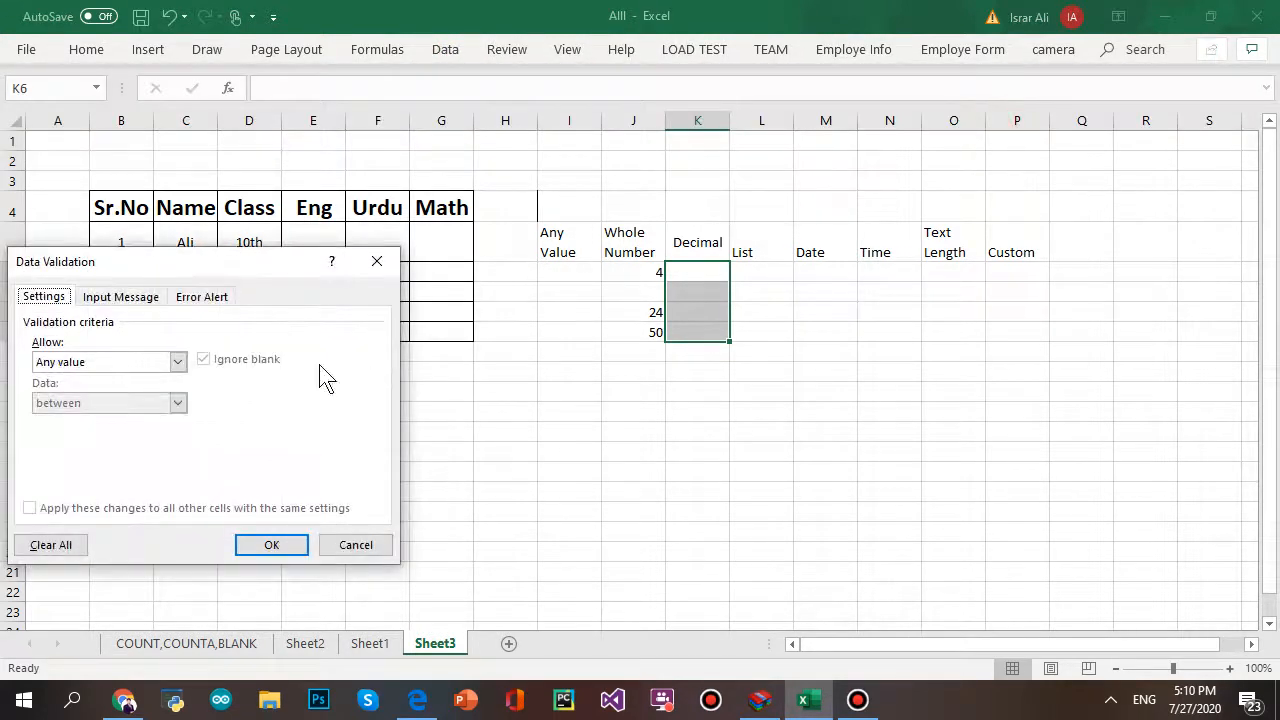
pyautogui.click(177, 362)
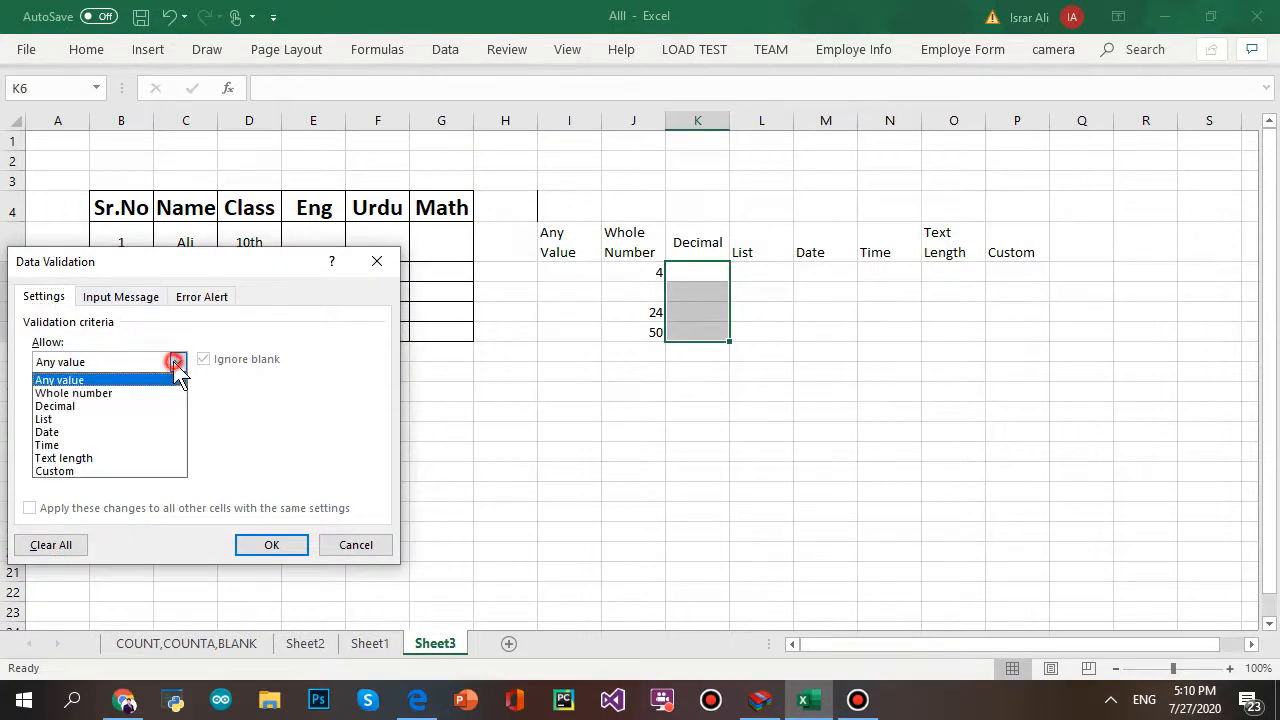
pyautogui.click(158, 409)
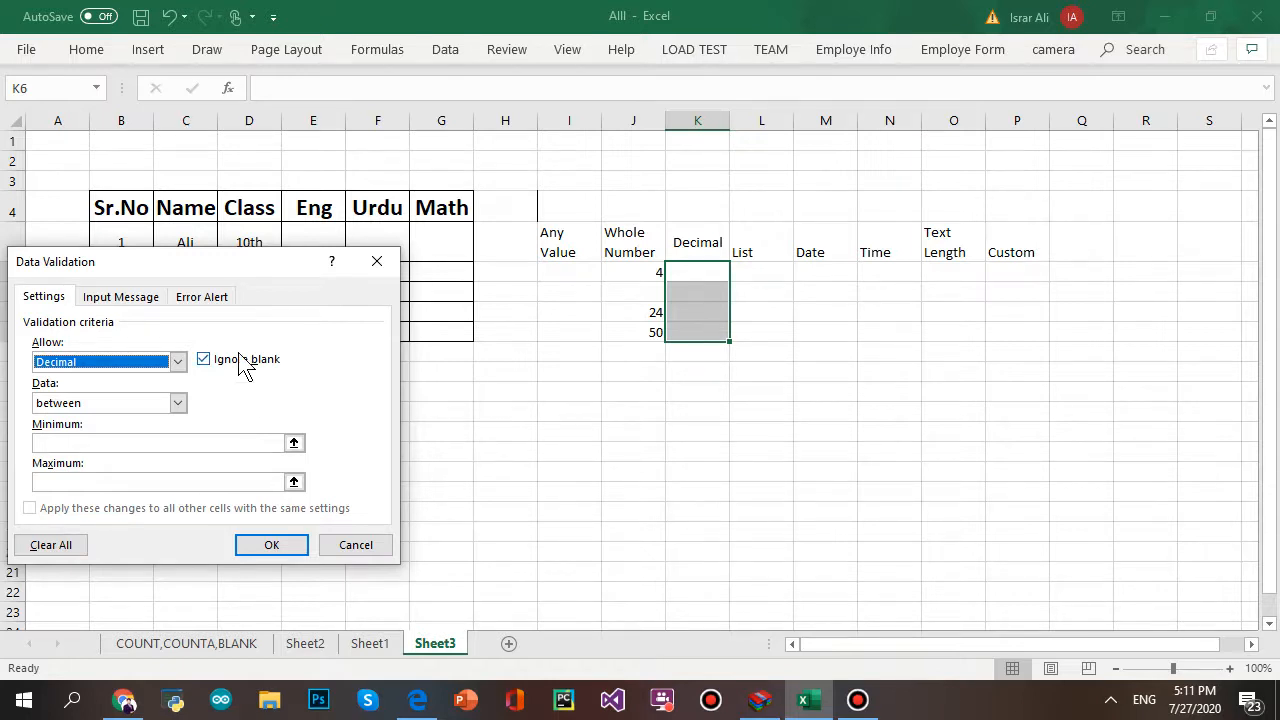
pyautogui.click(177, 362)
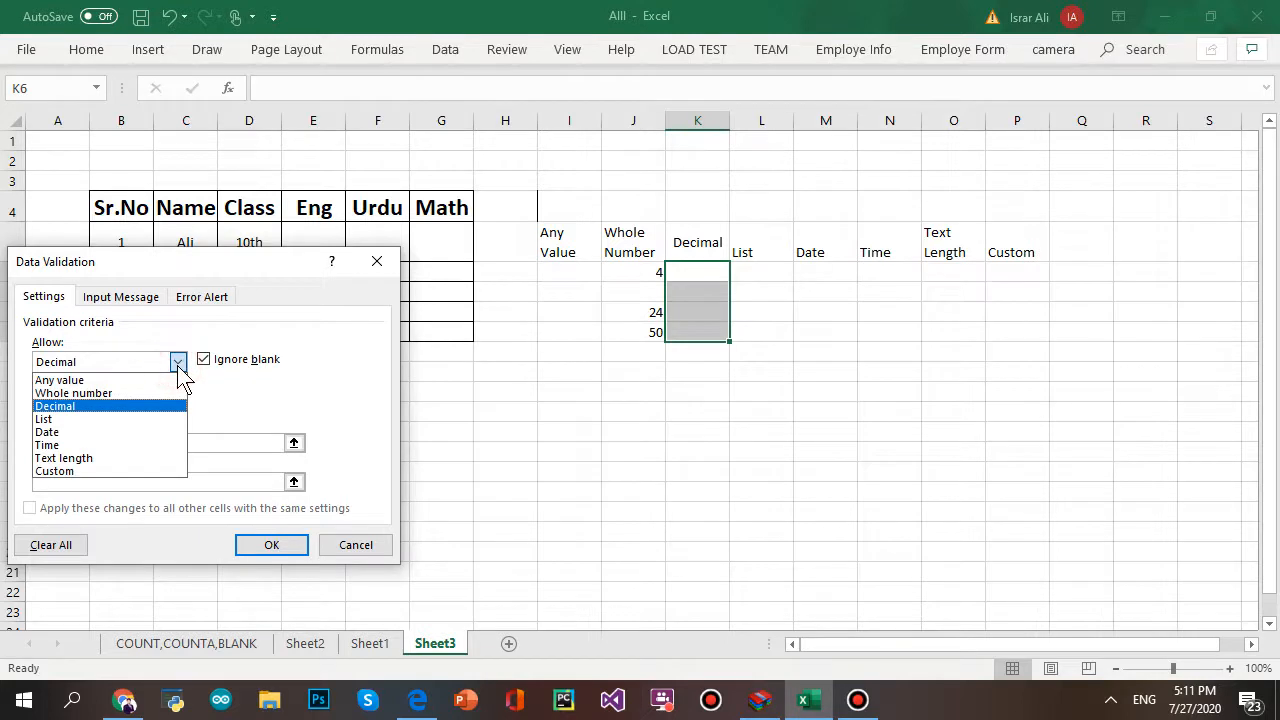
pyautogui.click(177, 363)
# - Set the Decimal condition to not between, minimum 1 and maximum 50, and apply it
pyautogui.click(180, 403)
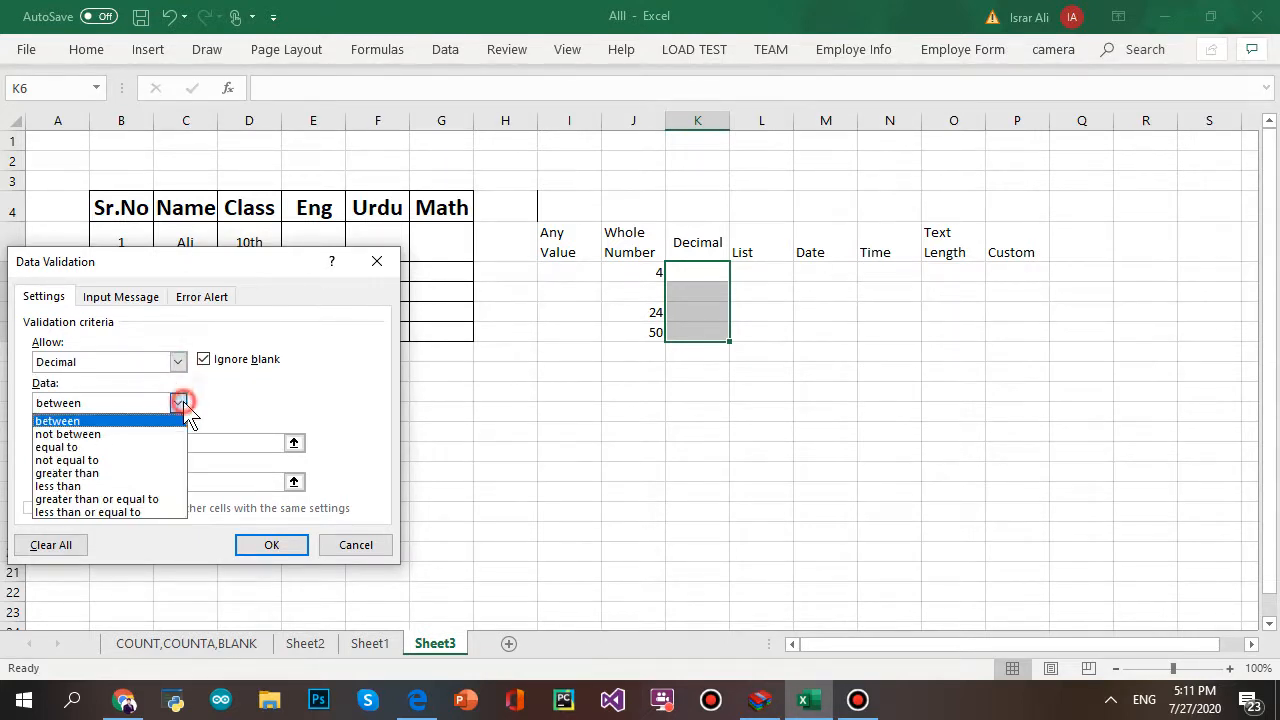
pyautogui.click(120, 434)
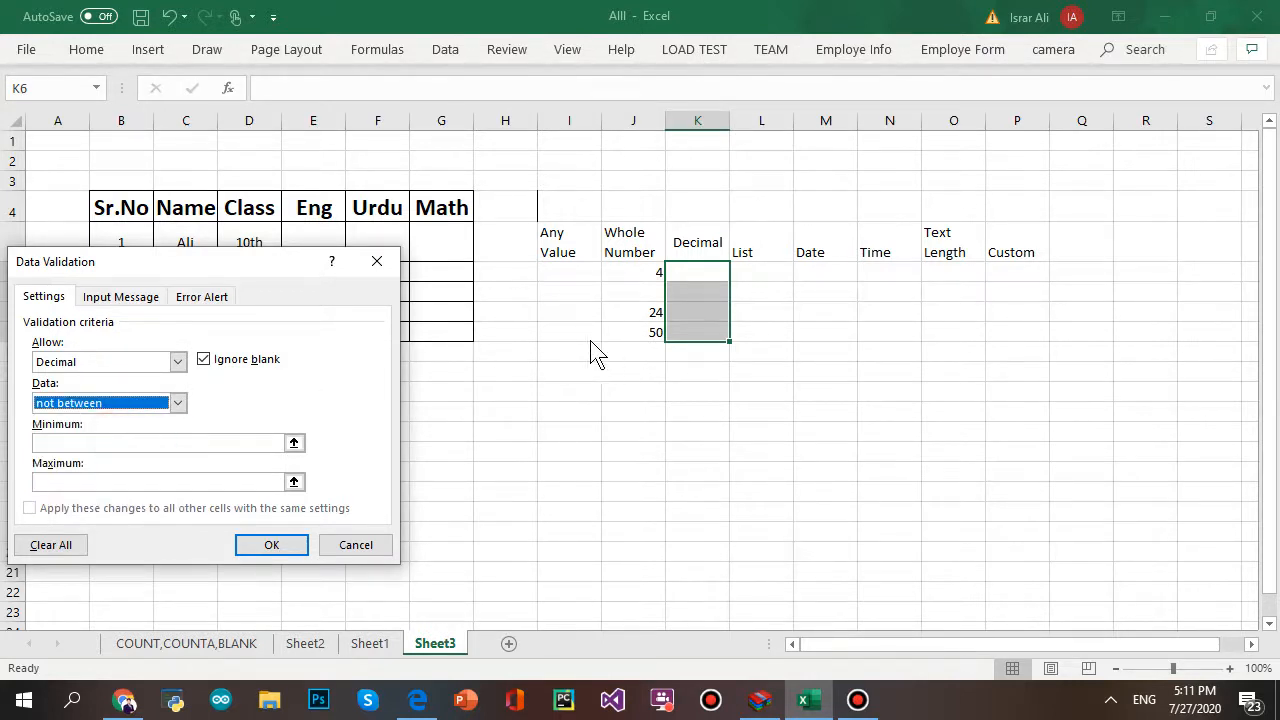
pyautogui.click(113, 444)
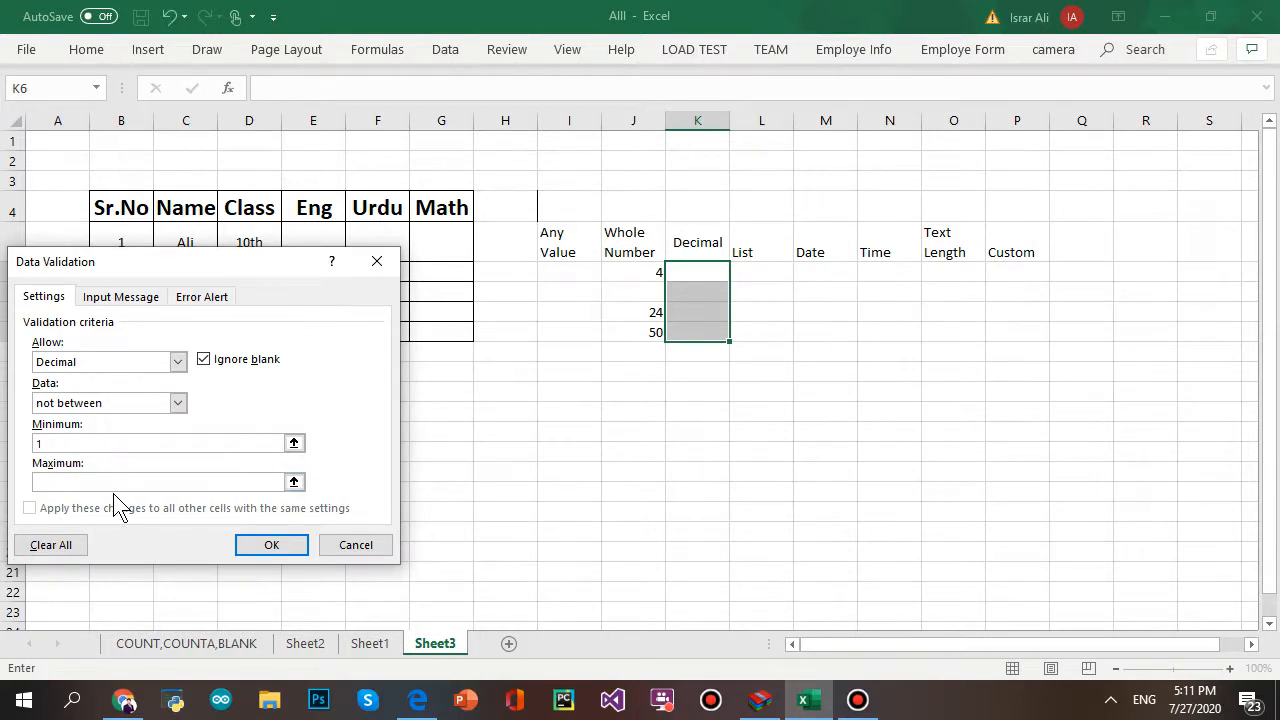
pyautogui.click(113, 484)
pyautogui.click(267, 536)
pyautogui.click(282, 552)
pyautogui.click(688, 270)
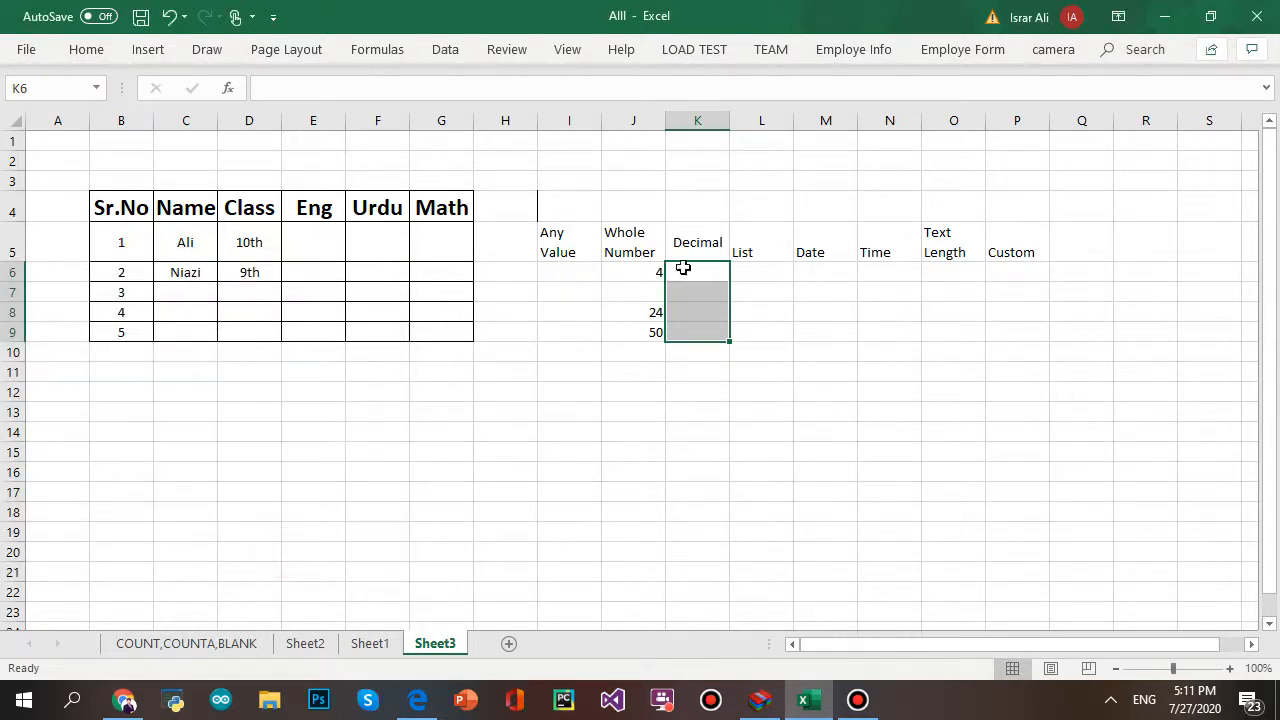
# - Test K6: 4 and 50 get rejected, then 51 is accepted
pyautogui.write('4')
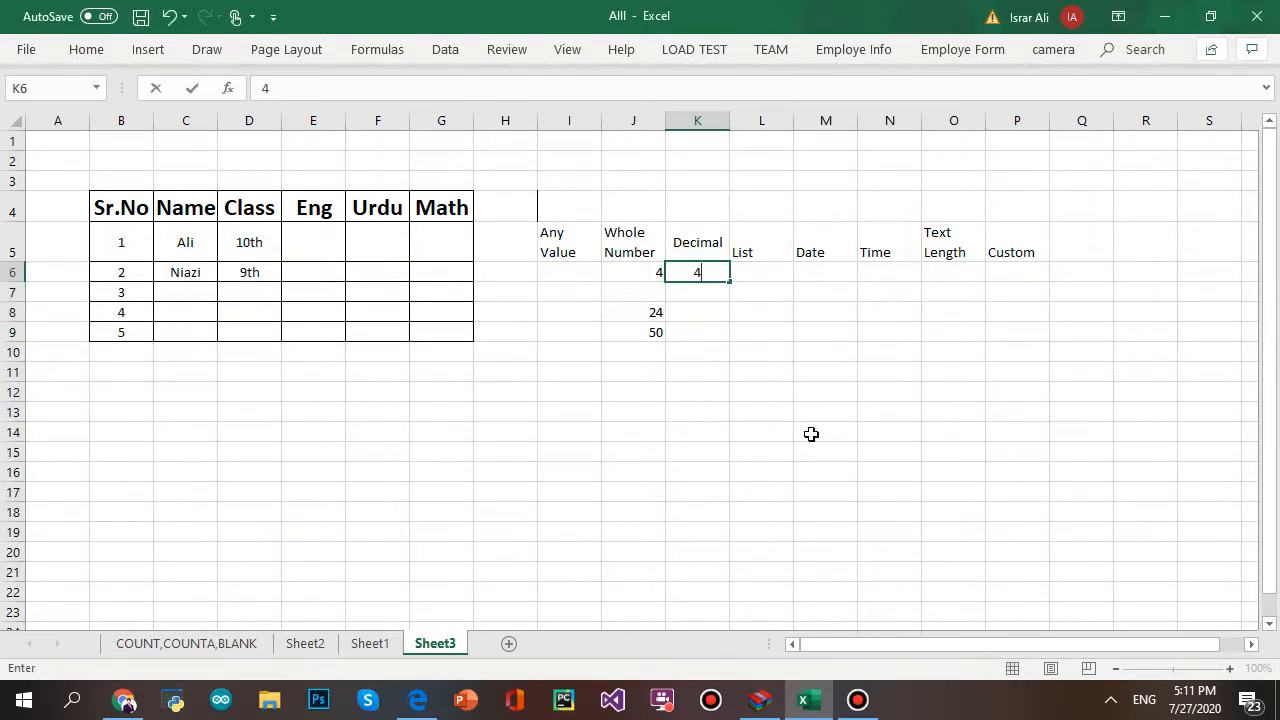
pyautogui.click(885, 470)
pyautogui.click(569, 410)
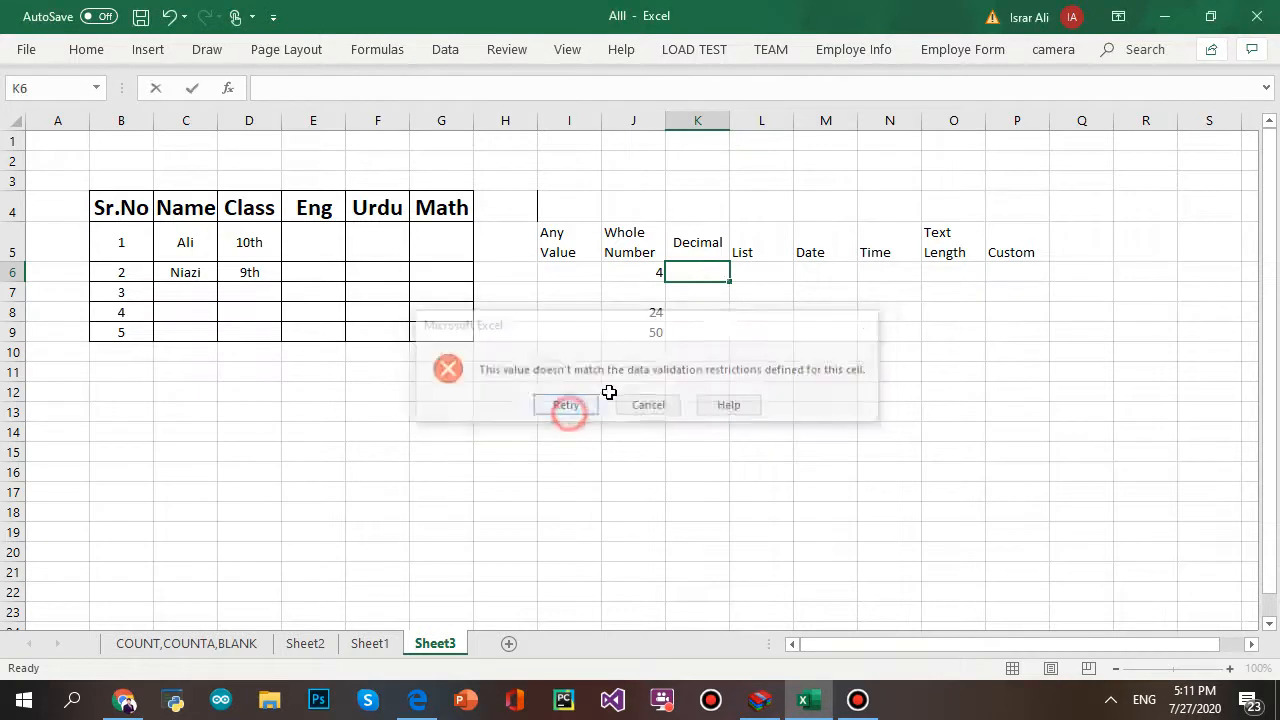
pyautogui.write('50')
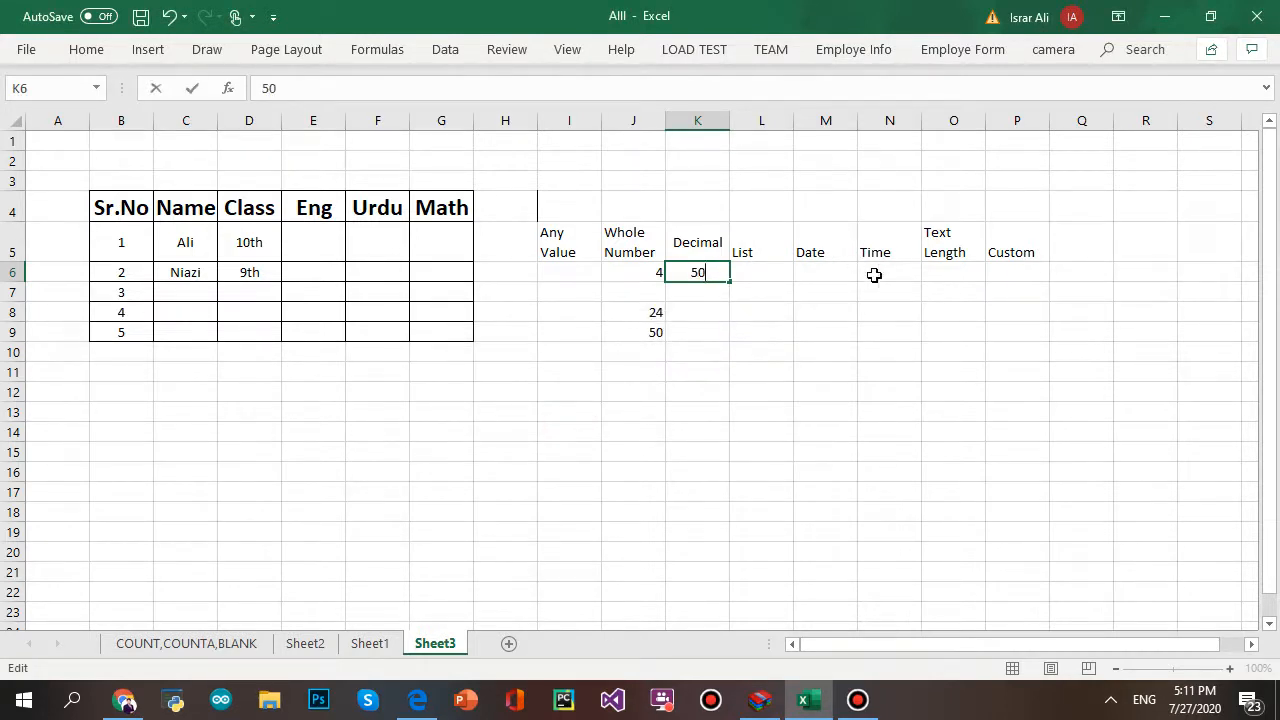
pyautogui.click(874, 474)
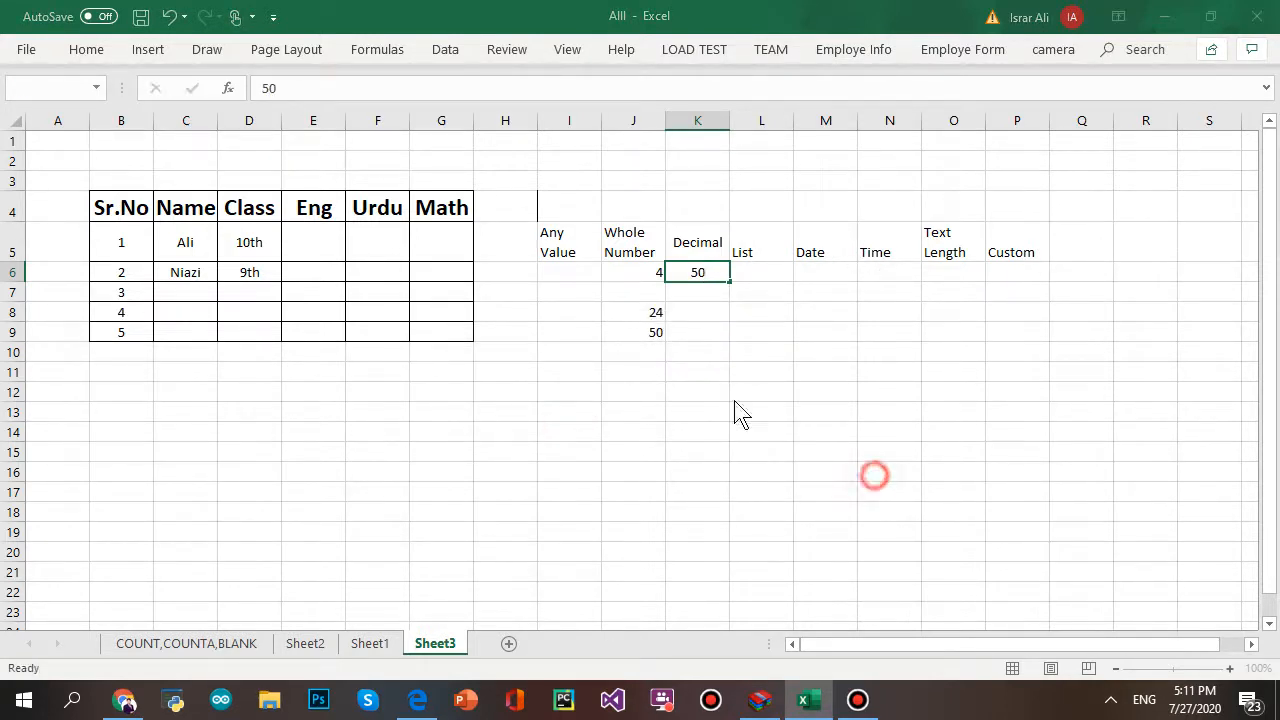
pyautogui.click(565, 406)
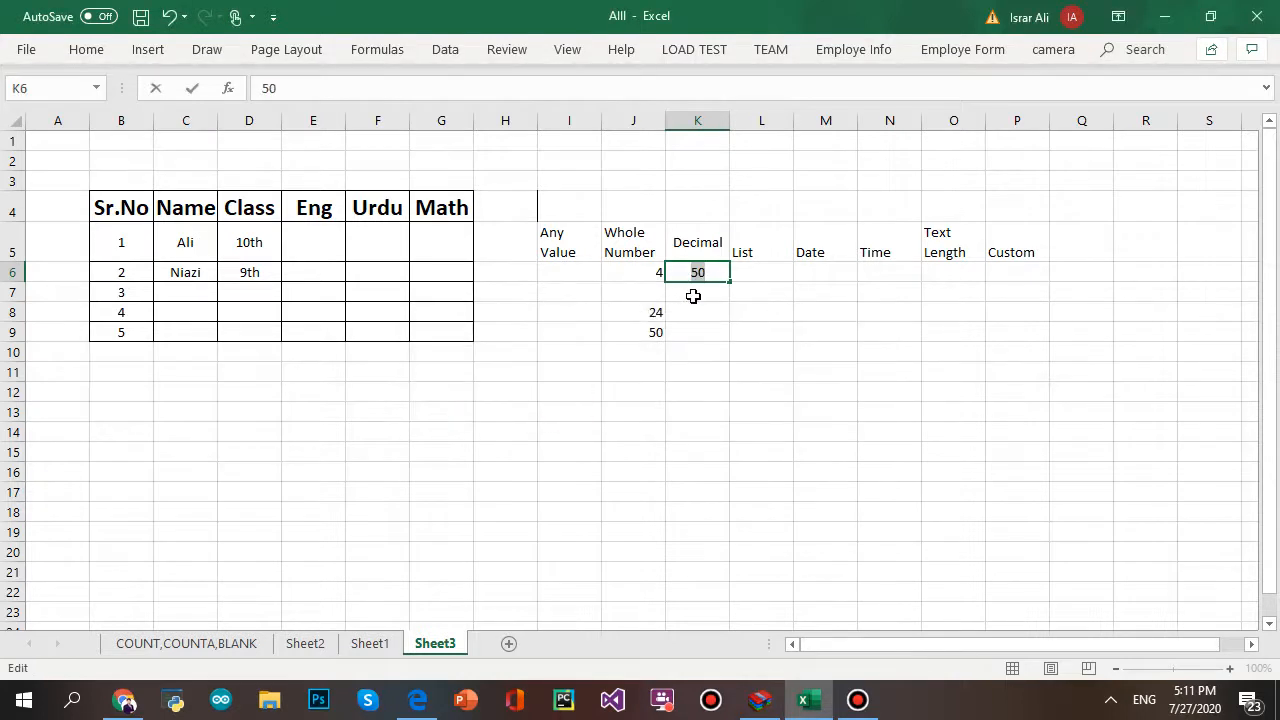
pyautogui.write('51')
pyautogui.click(893, 507)
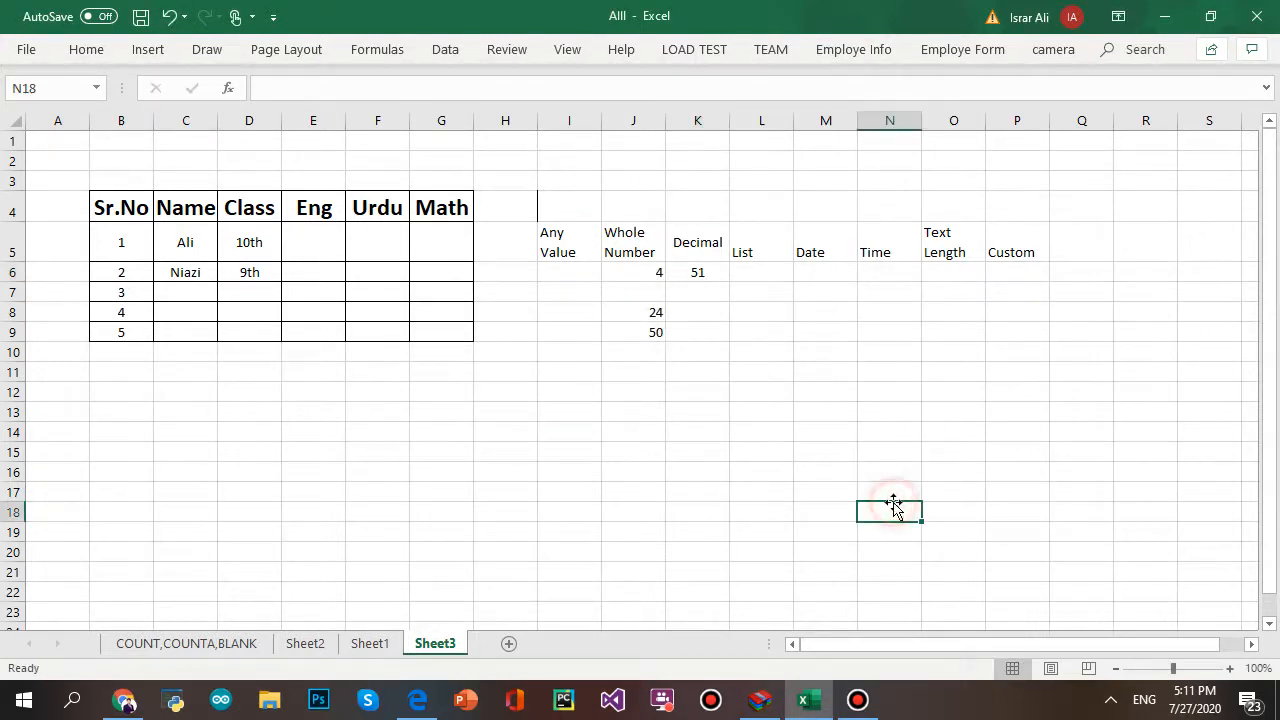
pyautogui.click(714, 268)
# - Change the K6:K9 validation to allow only a decimal equal to 50
pyautogui.moveTo(712, 303); pyautogui.dragTo(712, 325)
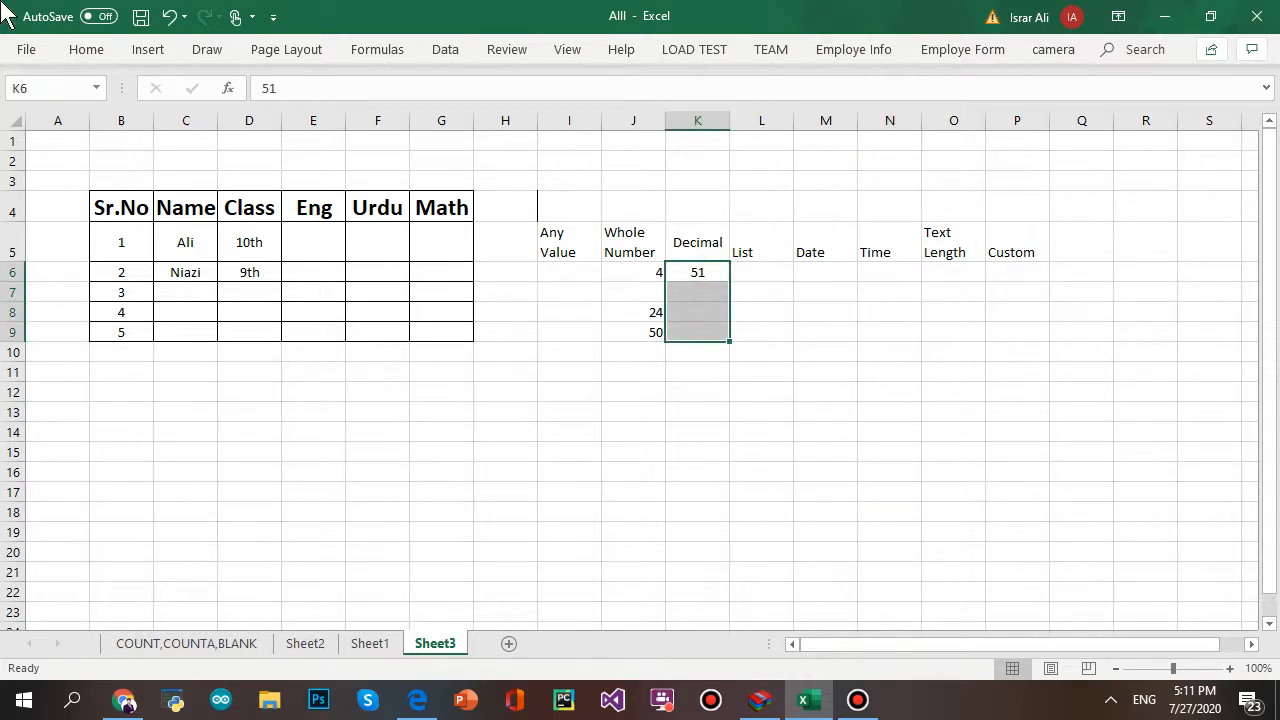
pyautogui.click(445, 52)
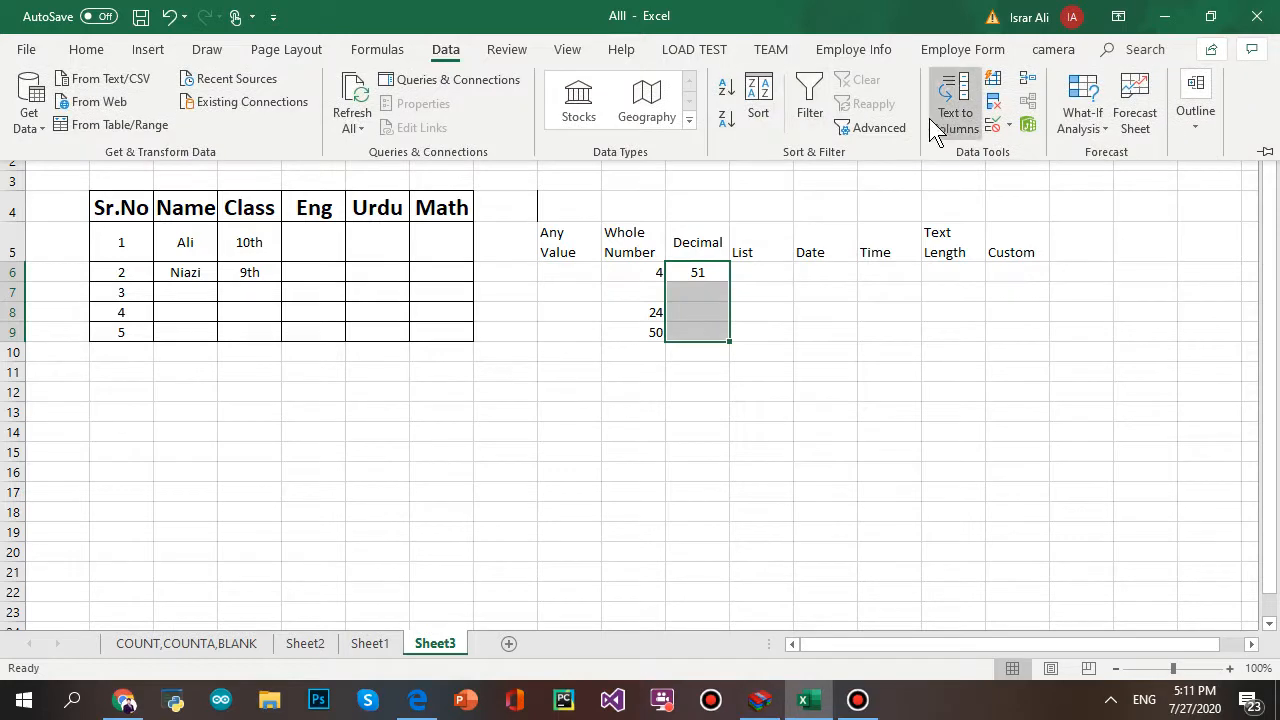
pyautogui.click(993, 126)
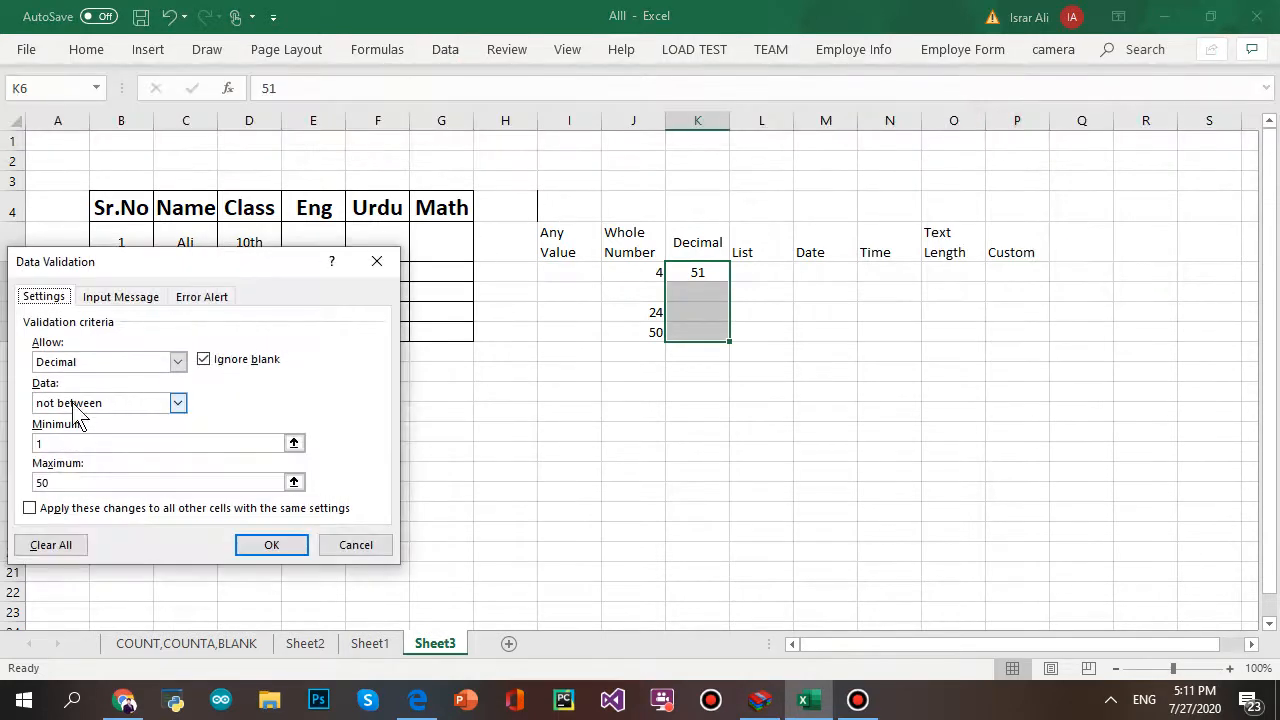
pyautogui.click(72, 403)
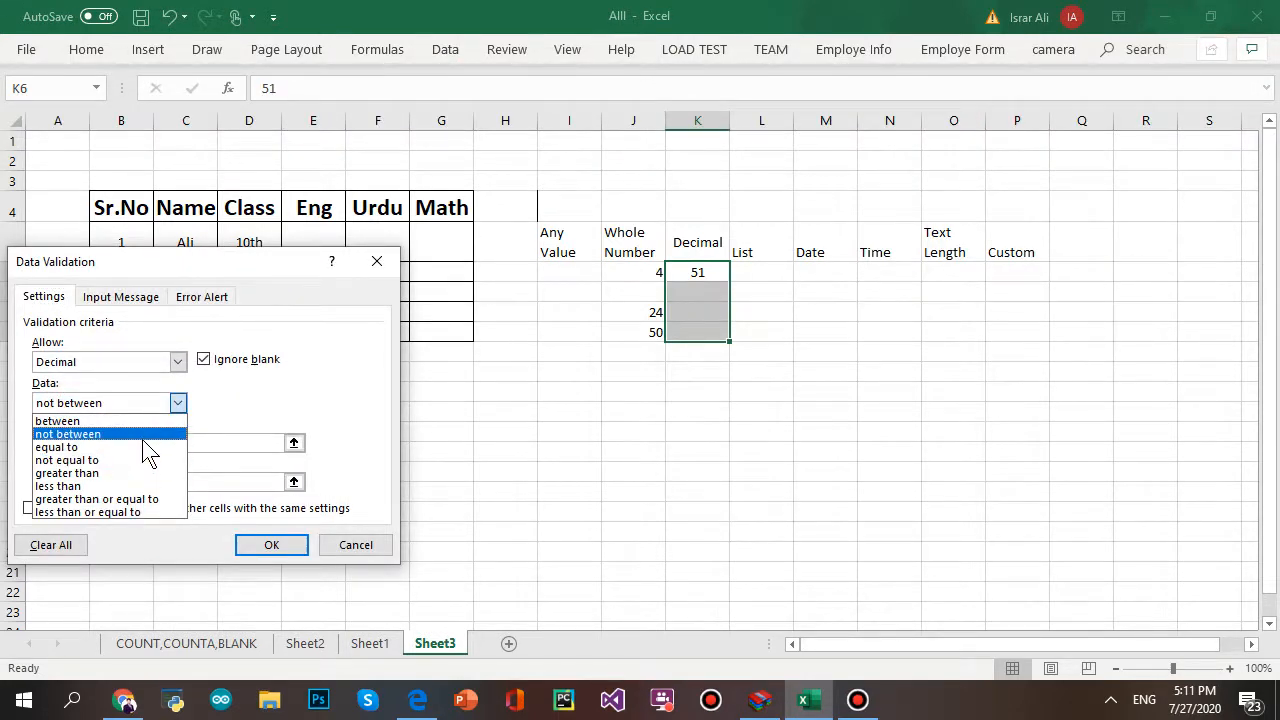
pyautogui.click(142, 446)
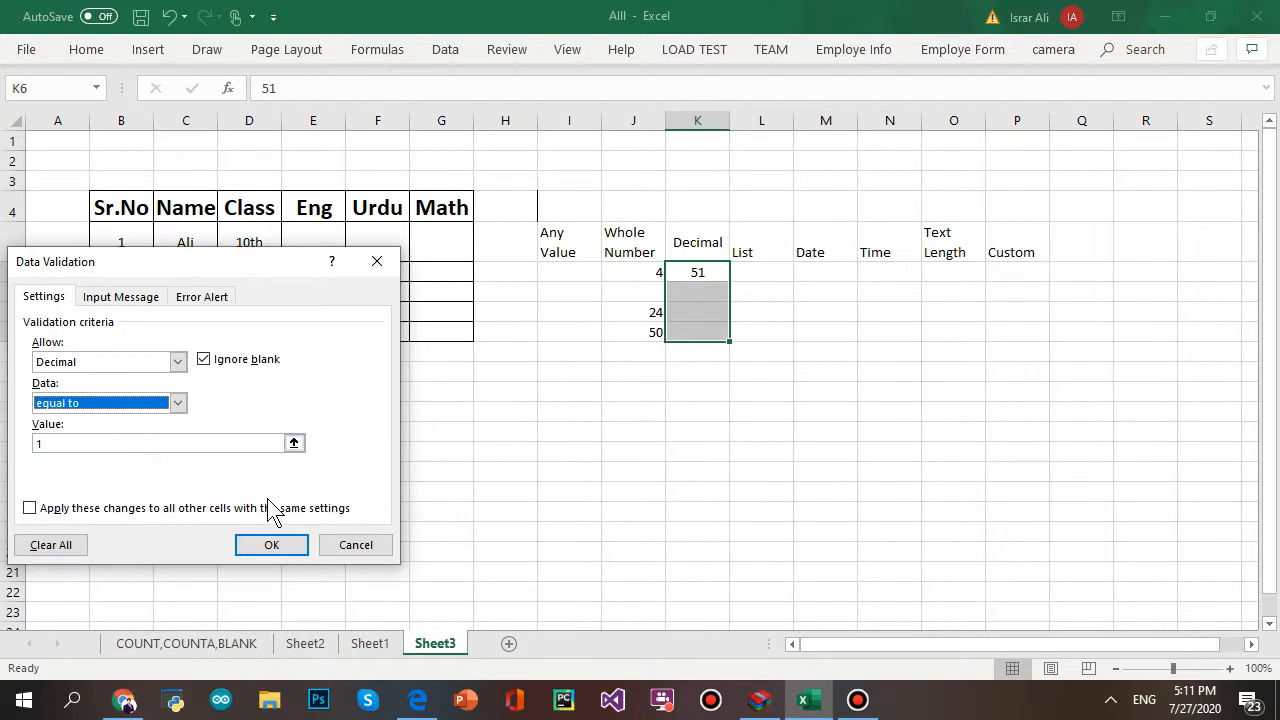
pyautogui.click(124, 442)
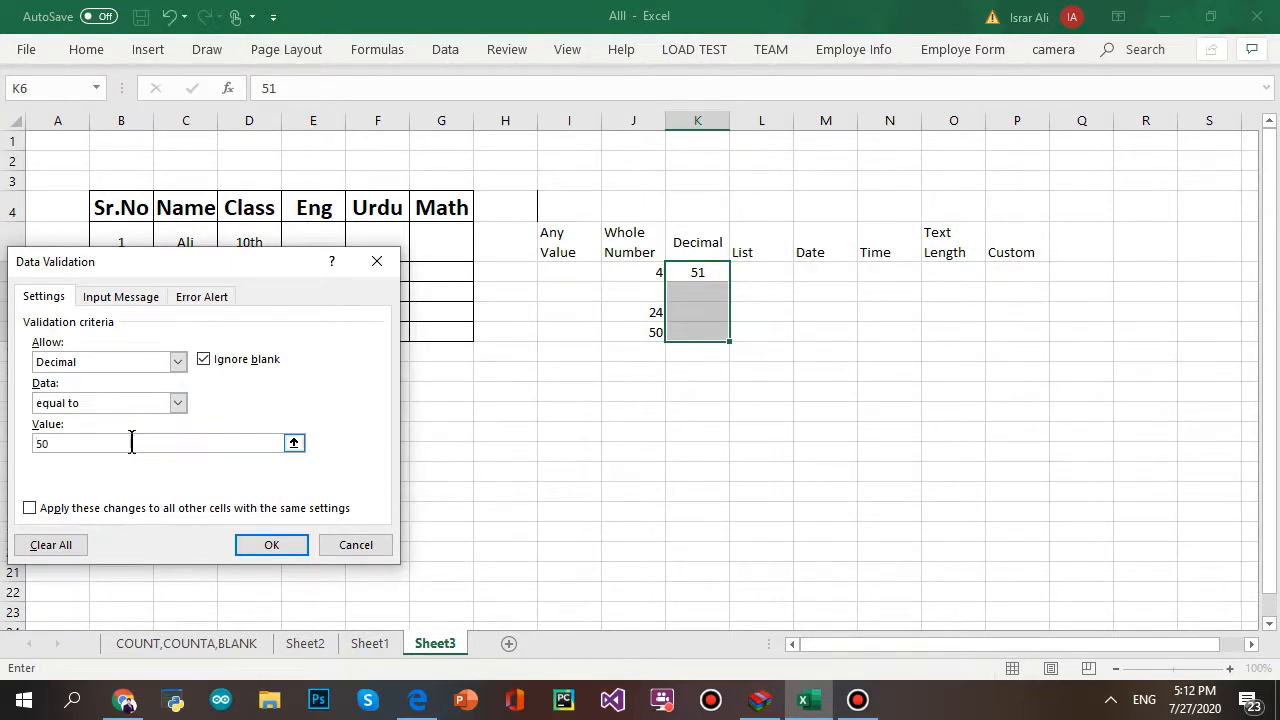
pyautogui.click(245, 560)
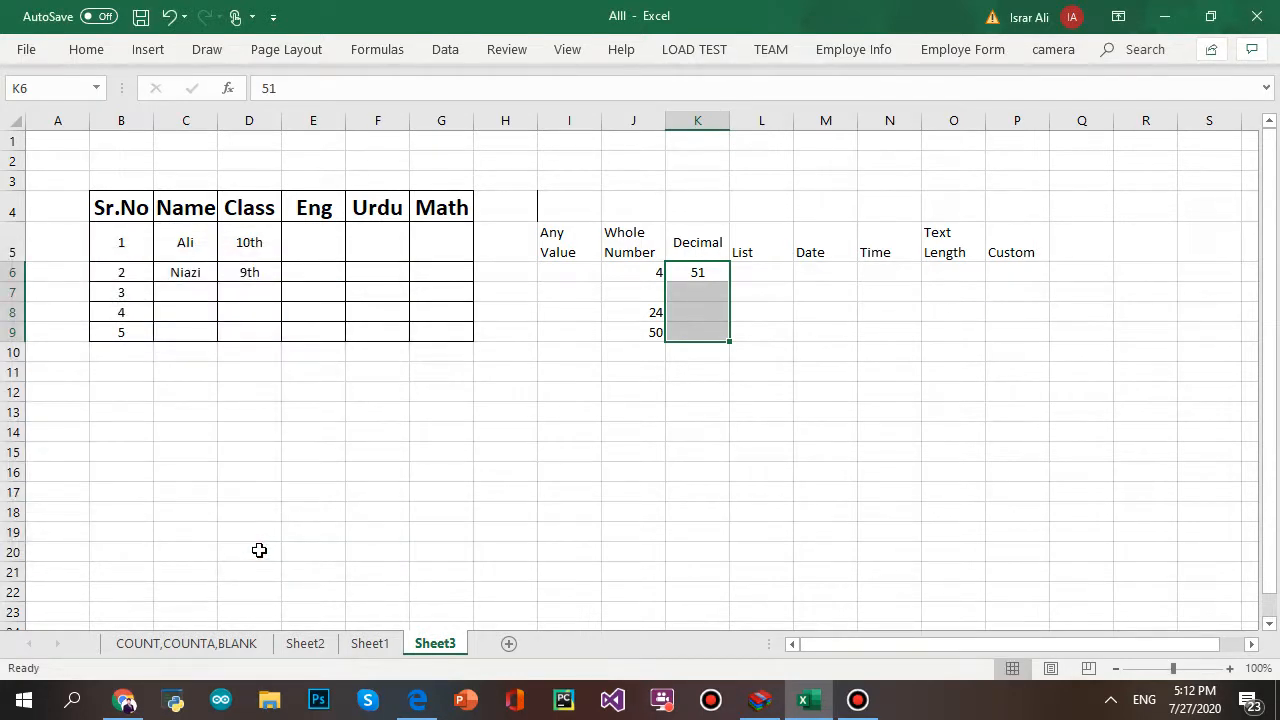
# - Delete the 51 from K6 and enter 50 in K7, which the rule accepts
pyautogui.click(758, 486)
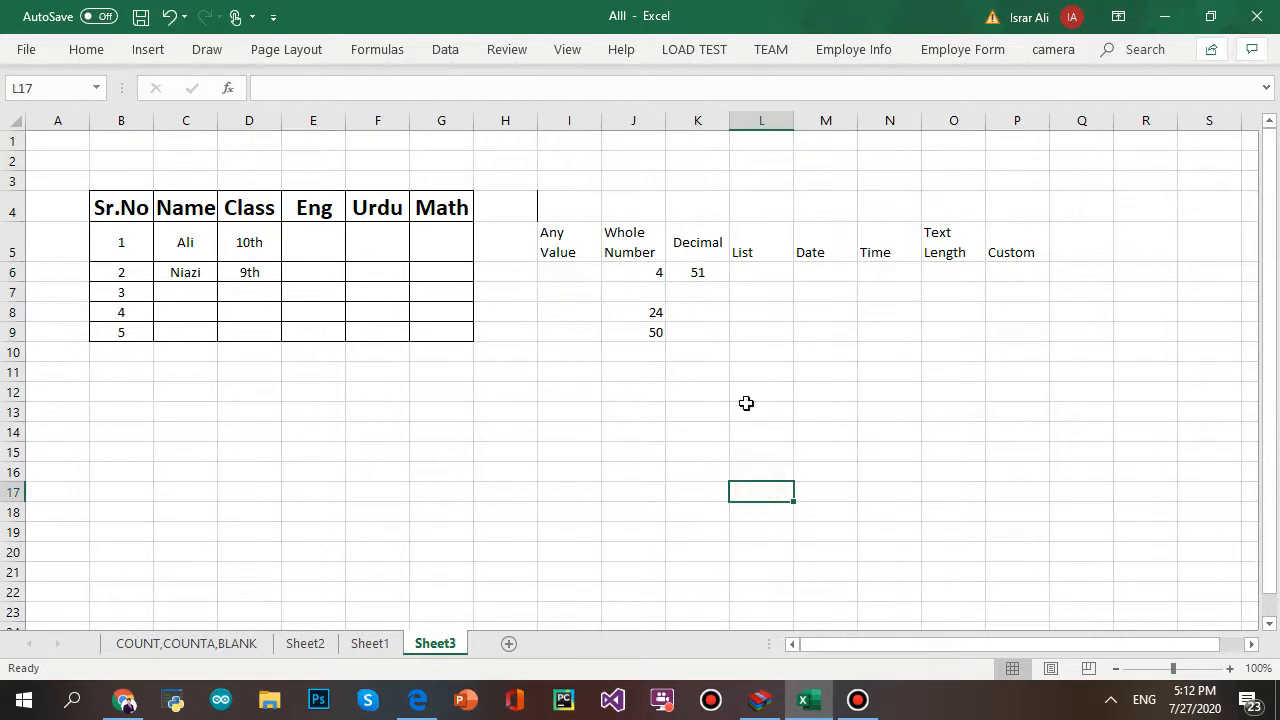
pyautogui.click(704, 276)
pyautogui.press('BackSpace')
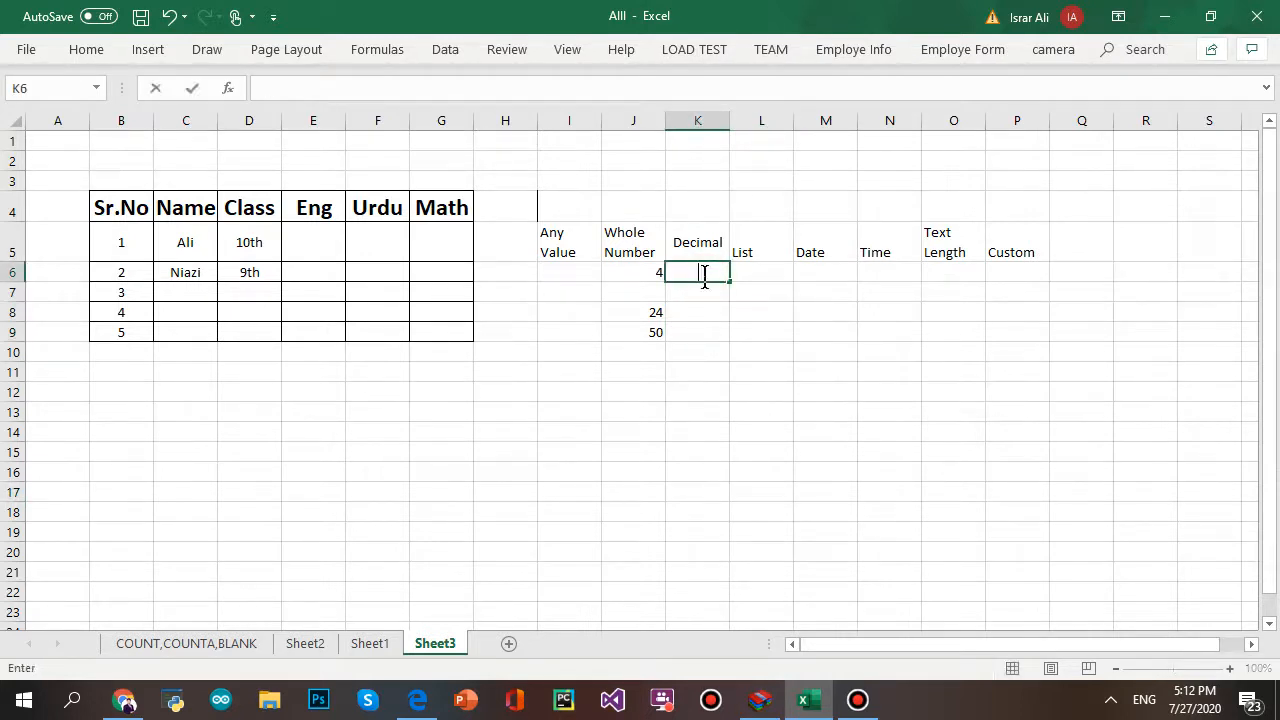
pyautogui.click(711, 374)
pyautogui.click(703, 271)
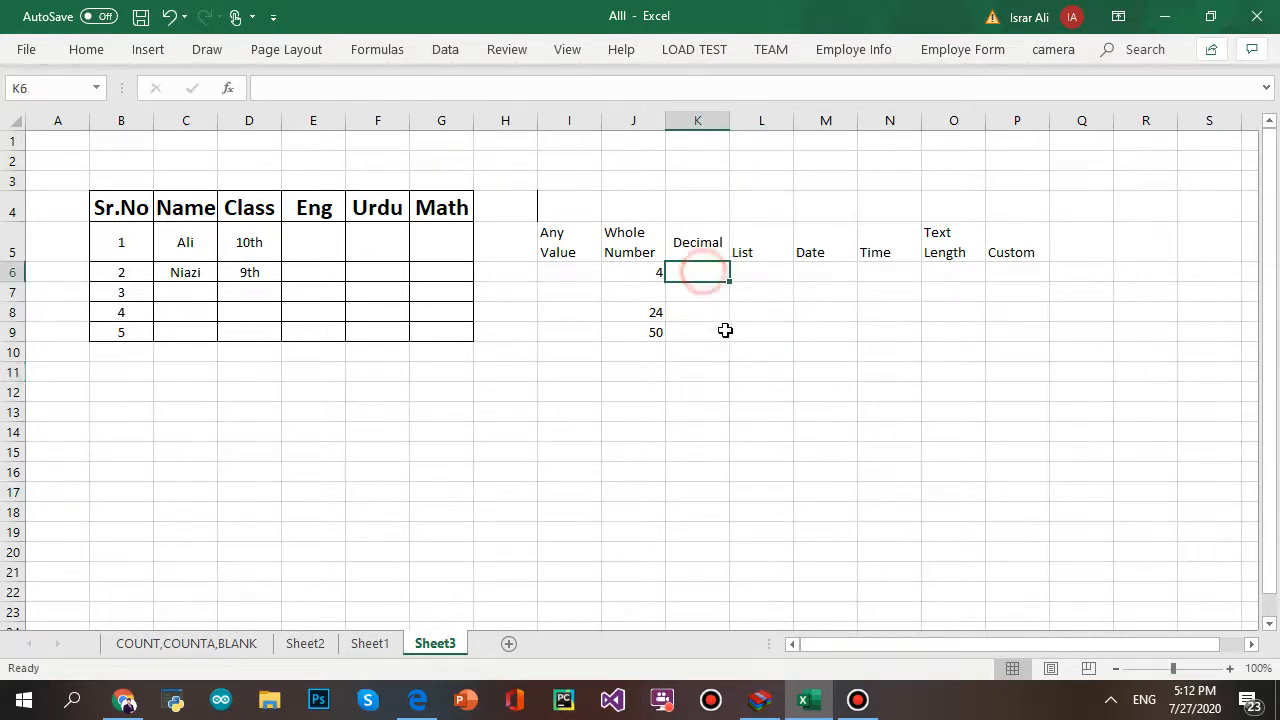
pyautogui.click(691, 291)
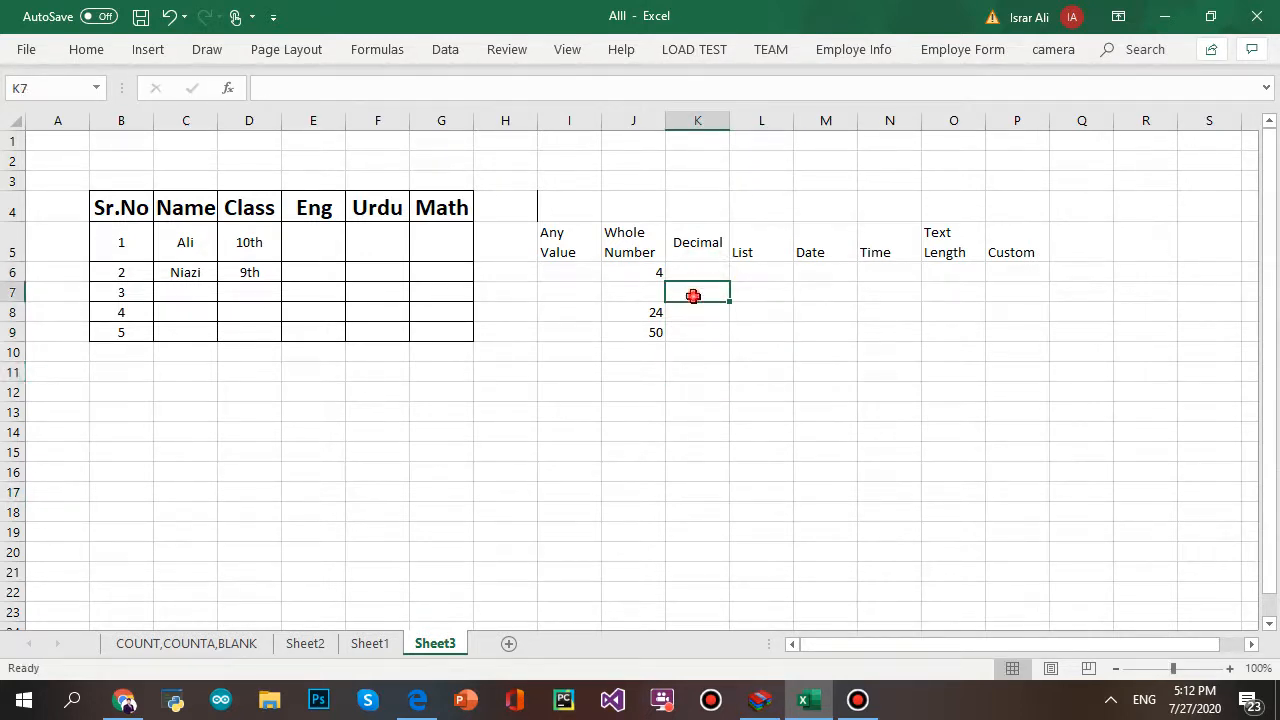
pyautogui.write('50')
pyautogui.click(781, 348)
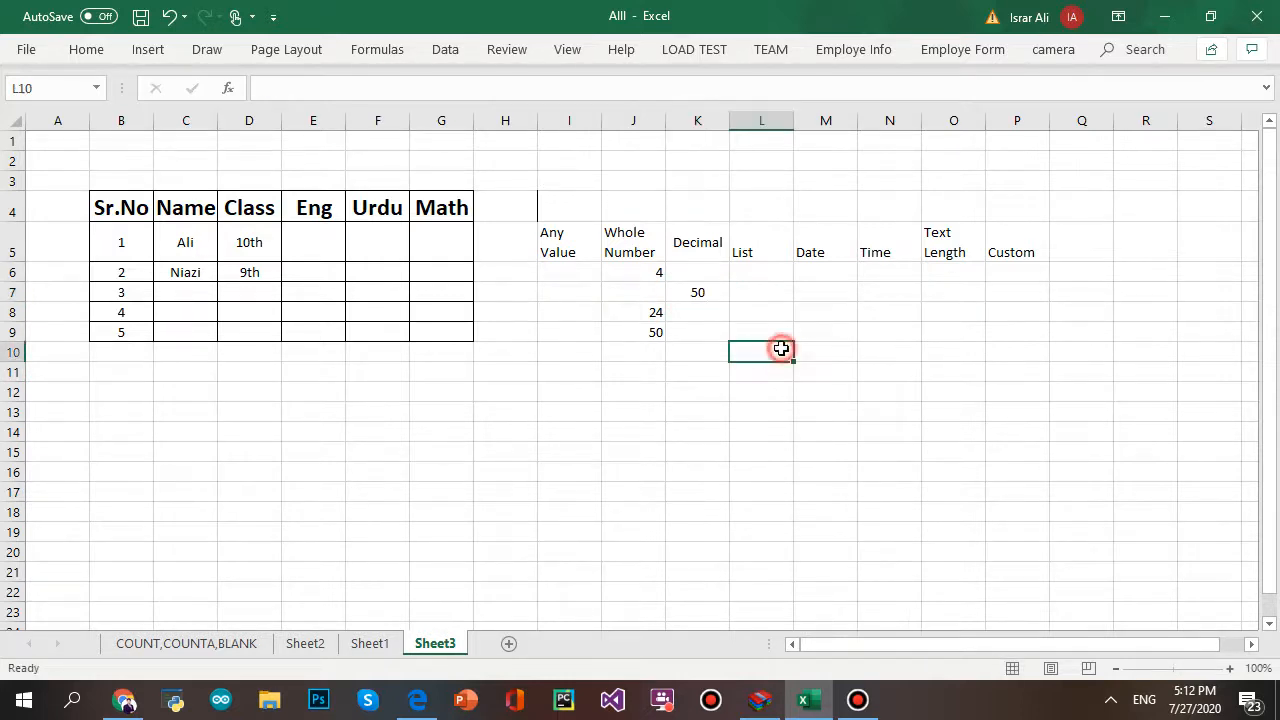
# - Try 34 in K8, cancel the rejected entry, then clear K6:K10
pyautogui.click(722, 318)
pyautogui.write('34')
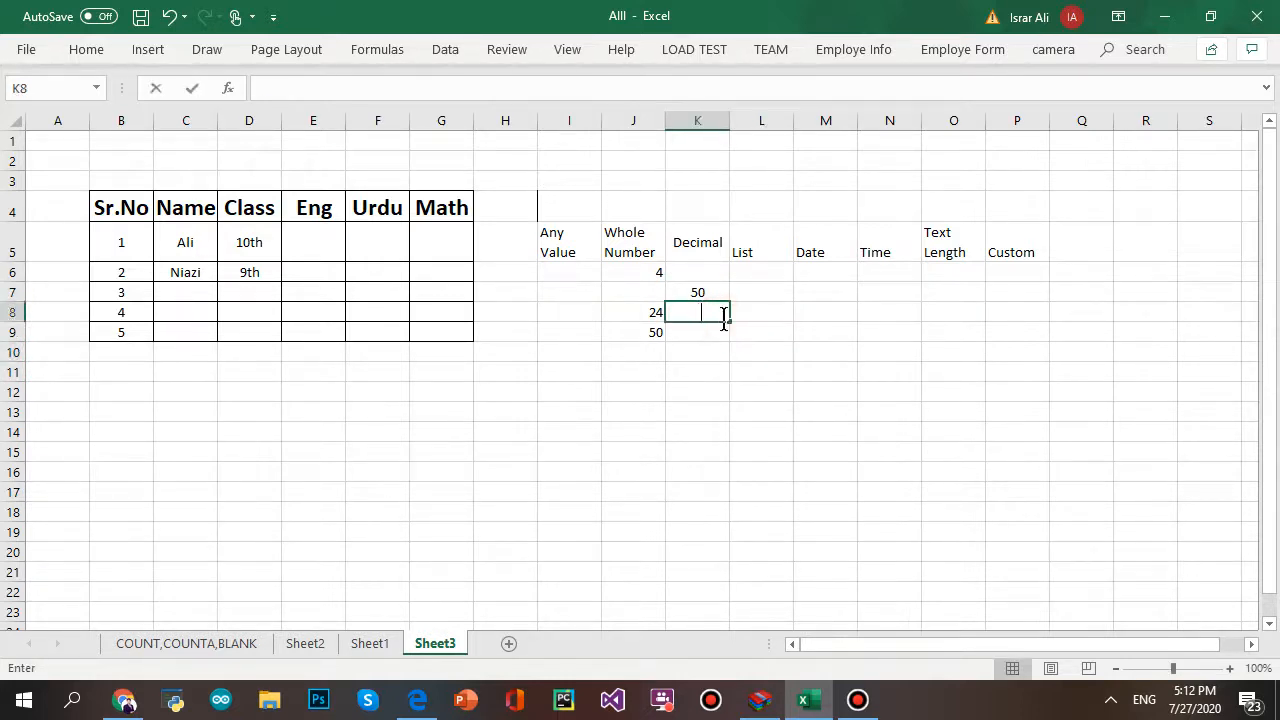
pyautogui.press('Return')
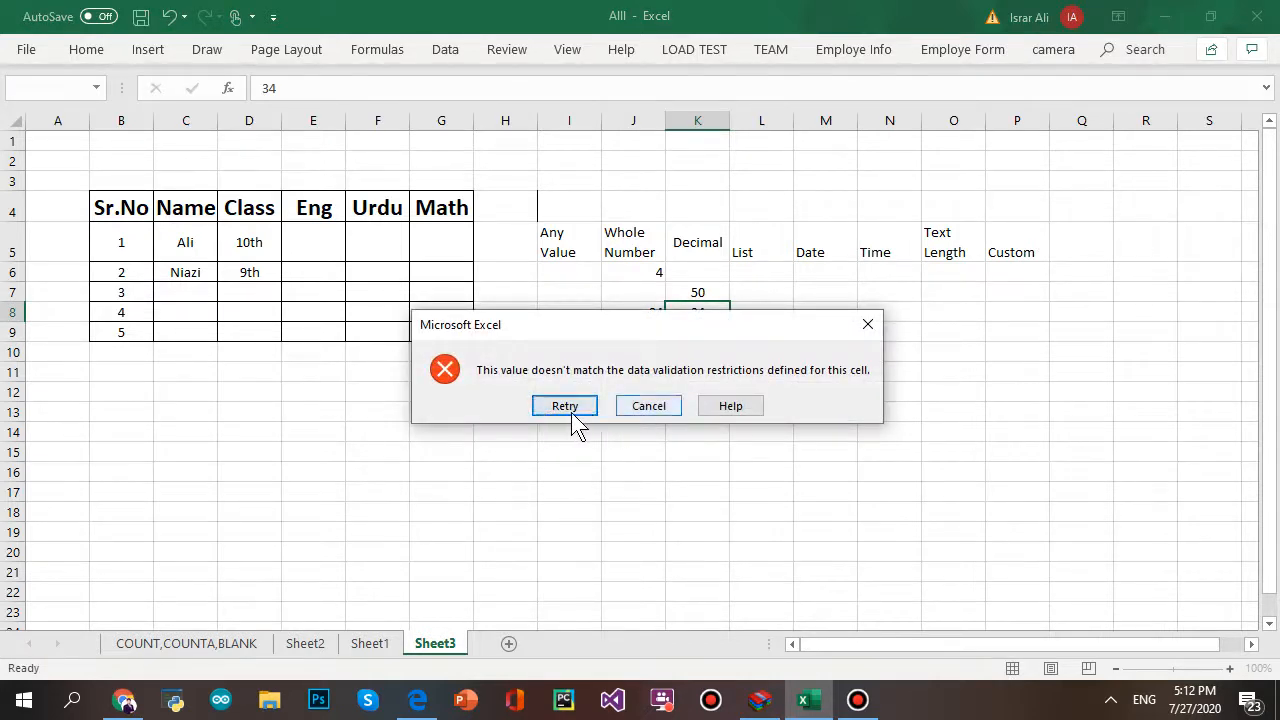
pyautogui.click(565, 410)
pyautogui.press('Return')
pyautogui.click(646, 409)
pyautogui.moveTo(691, 271); pyautogui.dragTo(700, 349)
pyautogui.press('Delete')
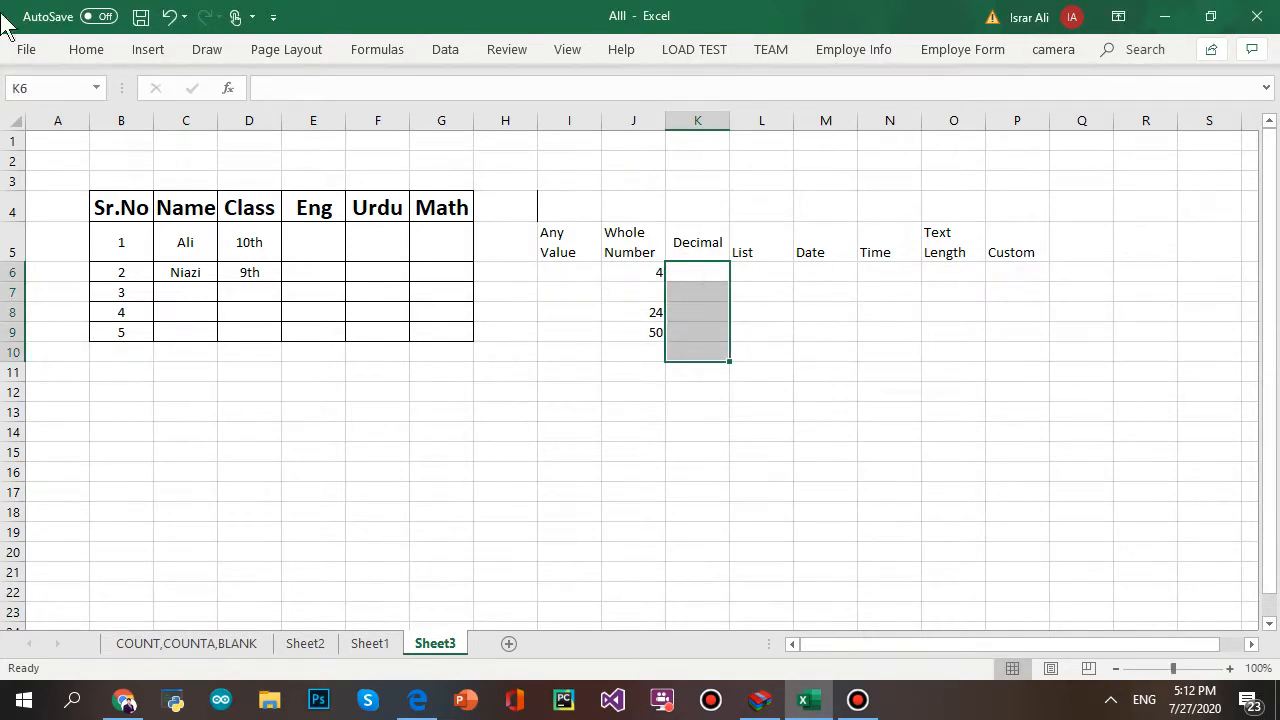
# - Answer the extend prompt and switch the Decimal rule to not equal to 50
pyautogui.click(446, 50)
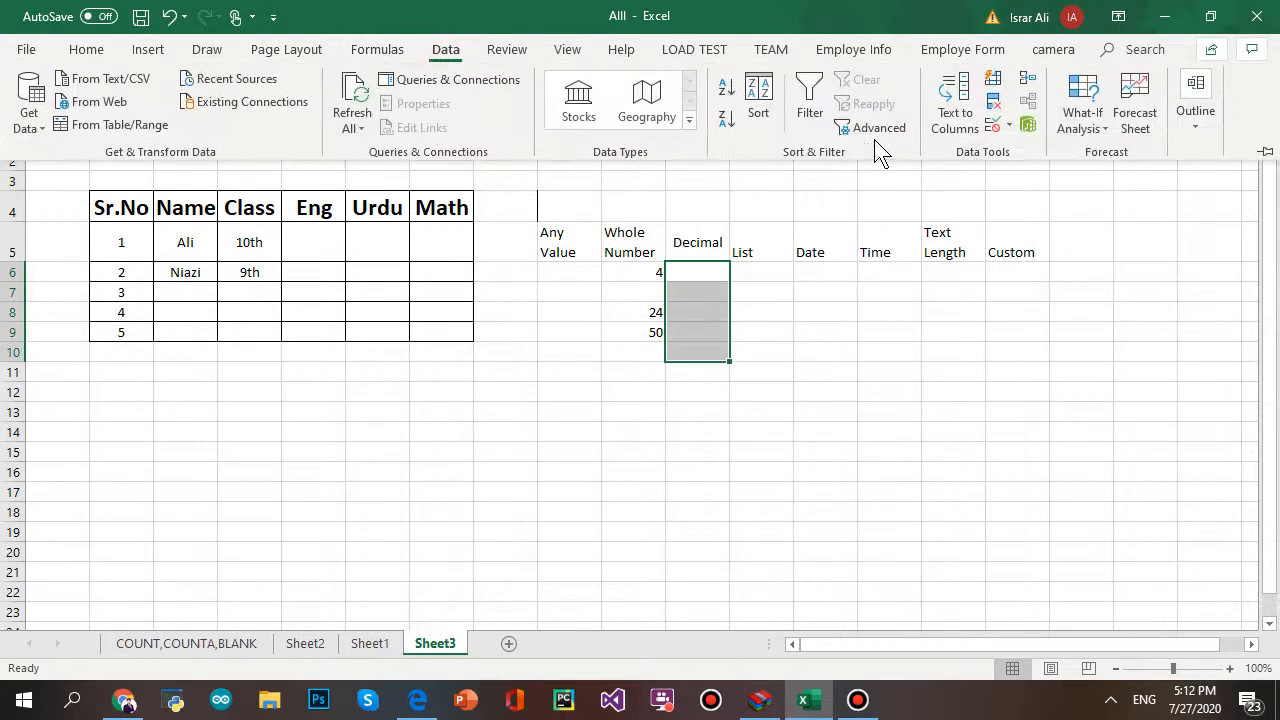
pyautogui.click(984, 124)
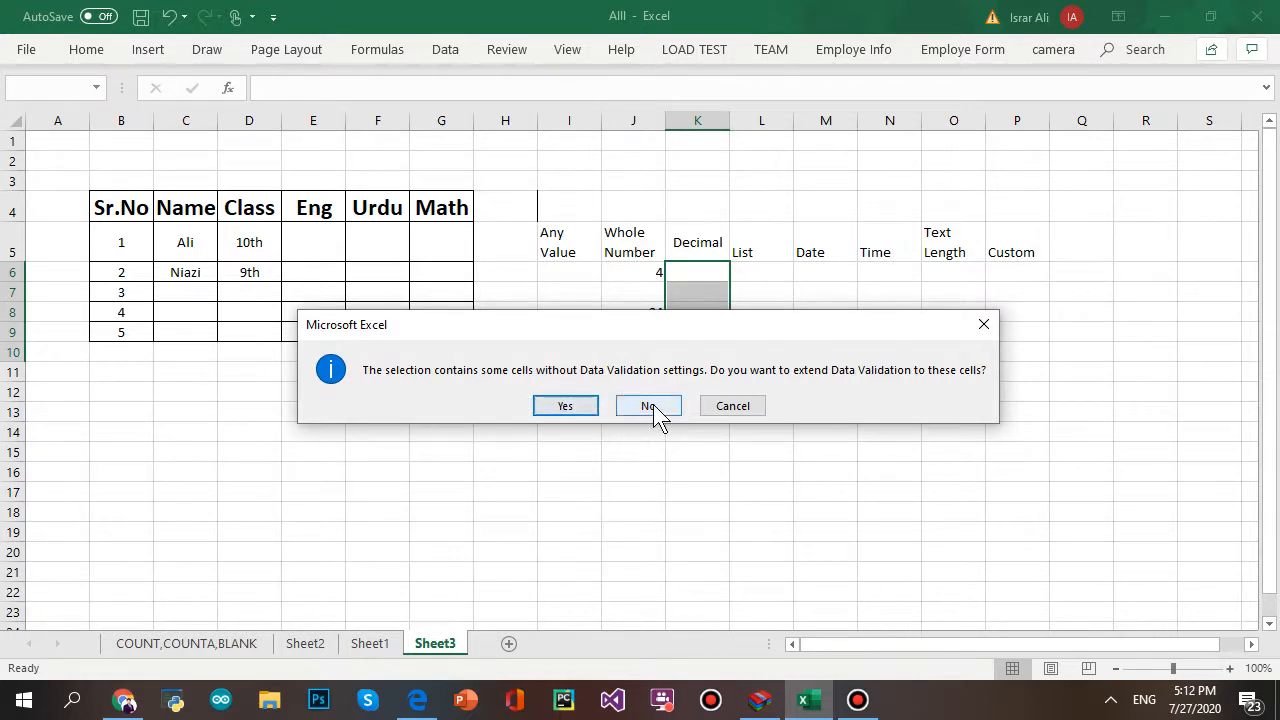
pyautogui.click(566, 405)
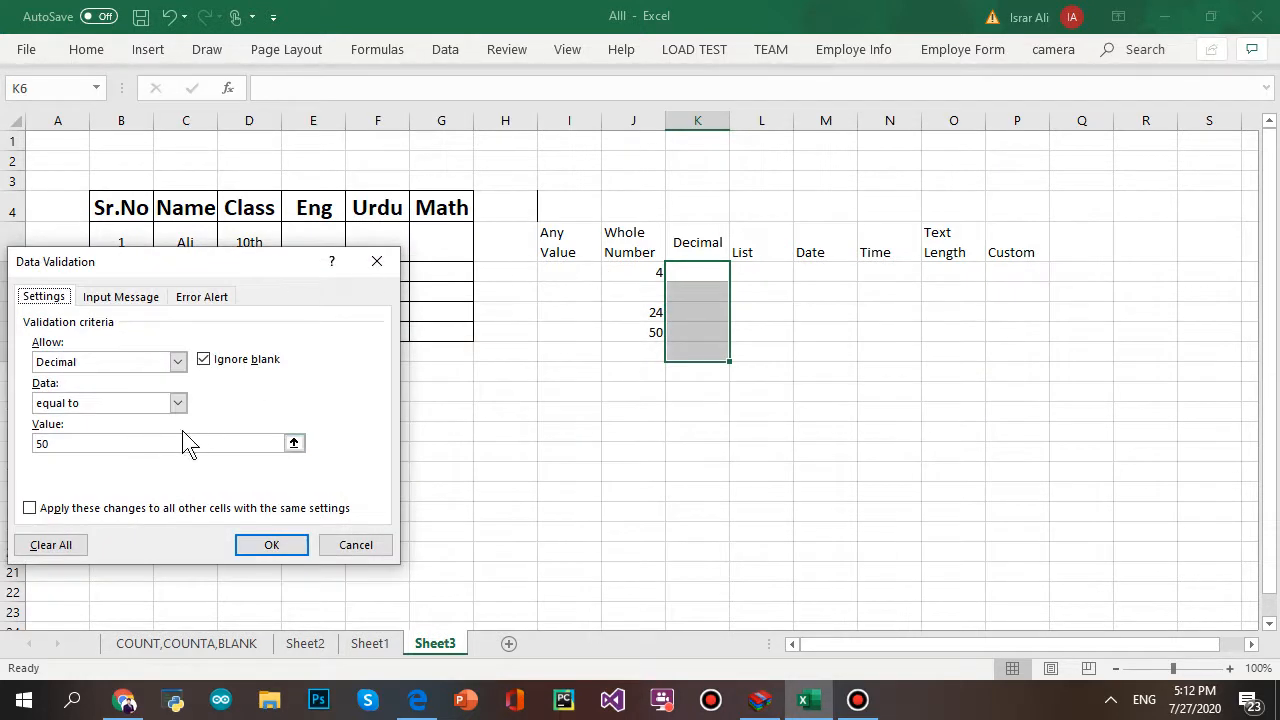
pyautogui.click(179, 401)
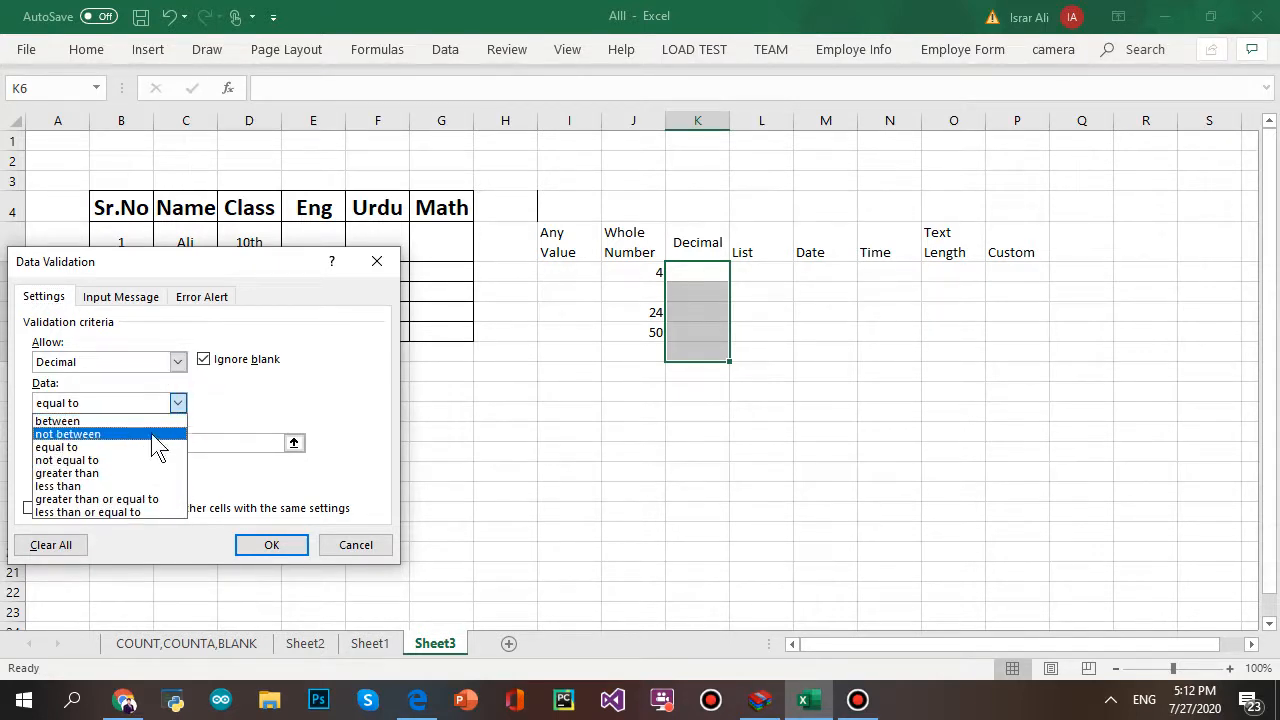
pyautogui.click(134, 460)
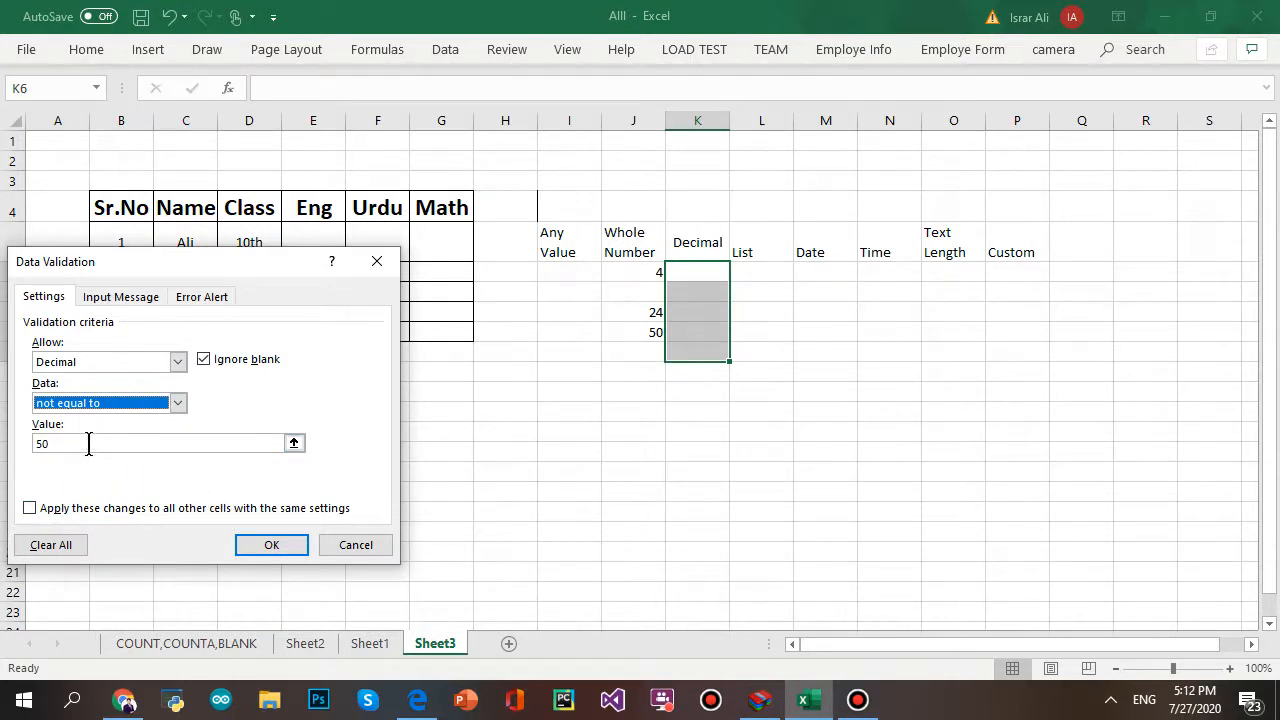
pyautogui.click(271, 545)
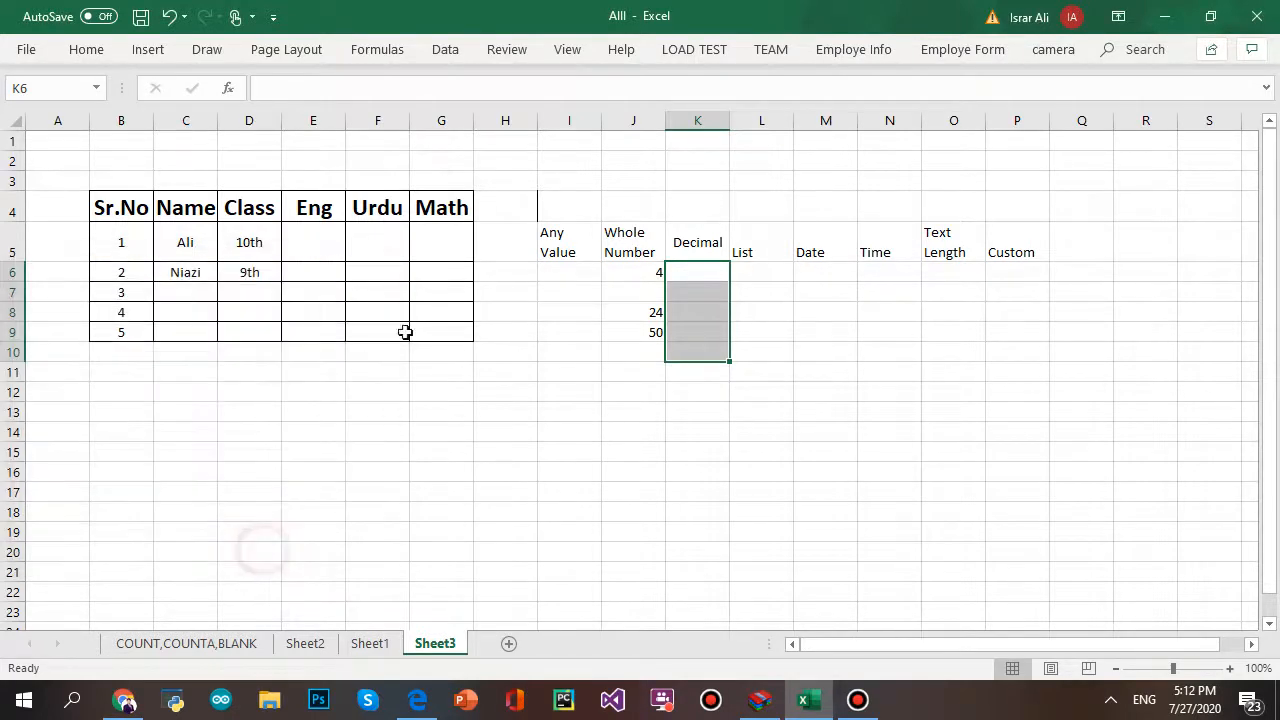
# - Enter 50 in K8, see it refused, and replace it with 3343
pyautogui.click(693, 308)
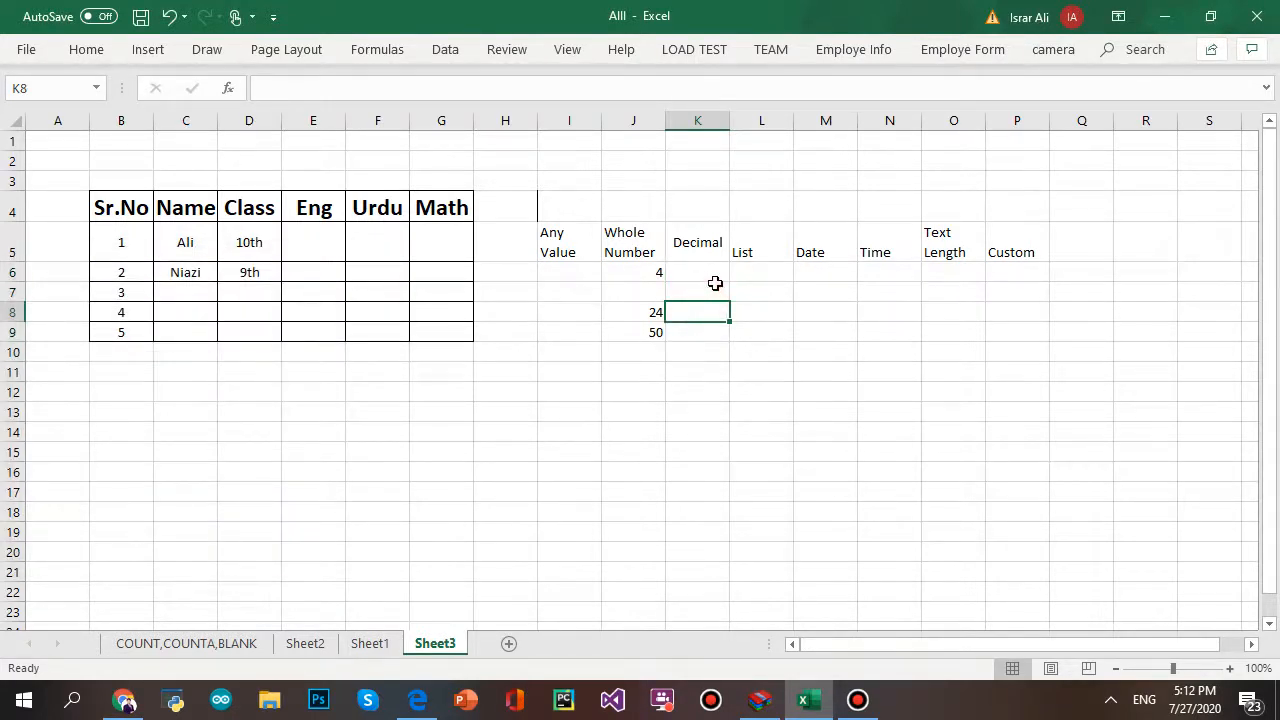
pyautogui.write('50')
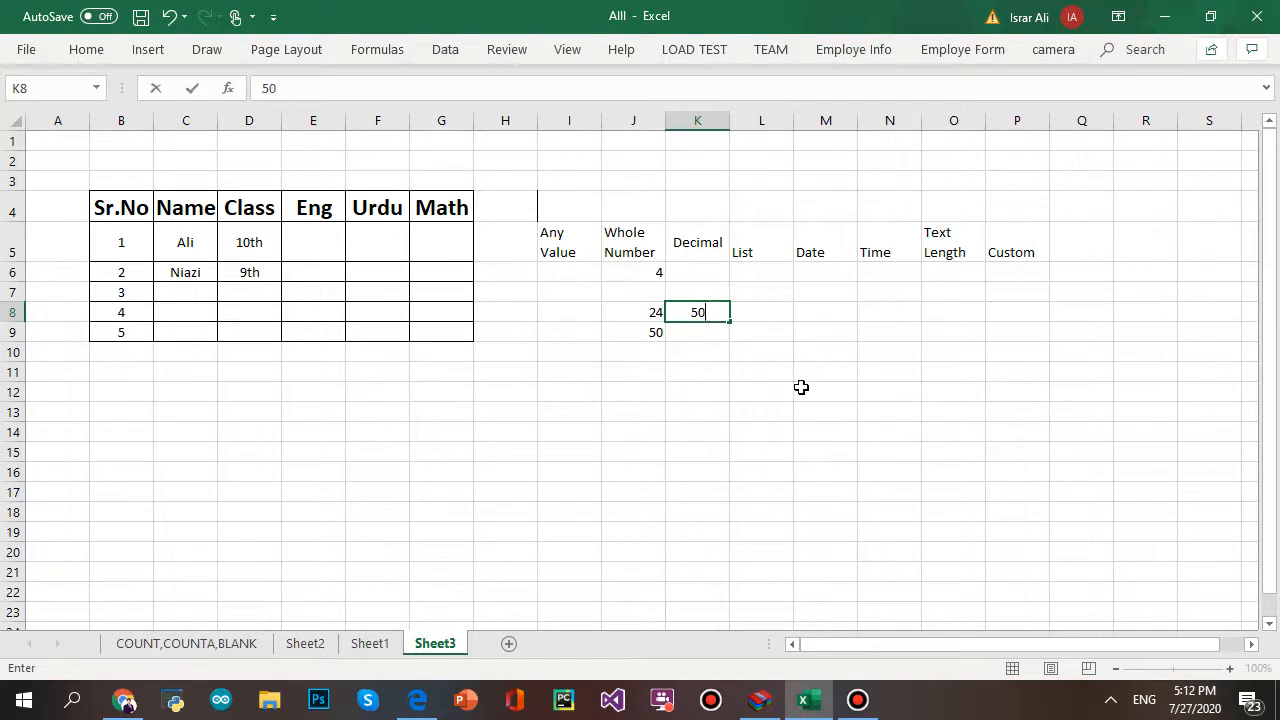
pyautogui.click(838, 440)
pyautogui.click(537, 397)
pyautogui.write('3343')
pyautogui.click(890, 447)
# - Delete the 3343 from K8 and select the Decimal cells K6:K11
pyautogui.click(695, 310)
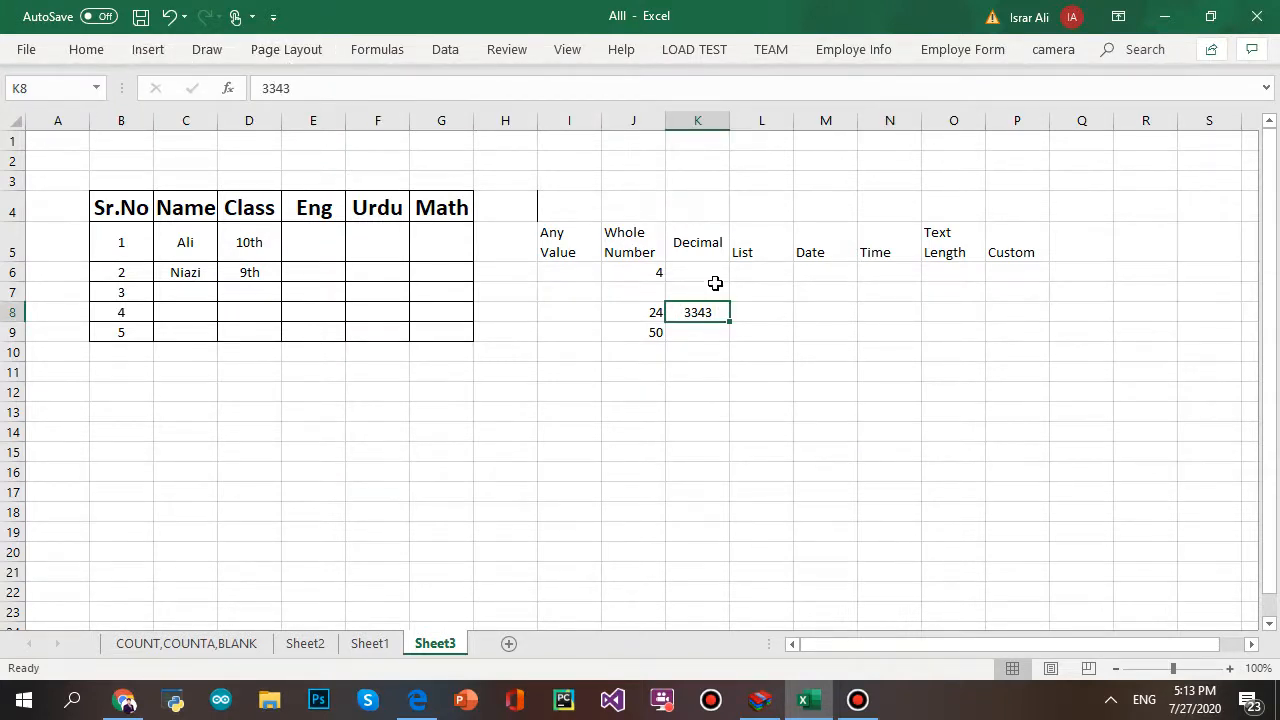
pyautogui.press('Delete')
pyautogui.moveTo(697, 266); pyautogui.dragTo(719, 362)
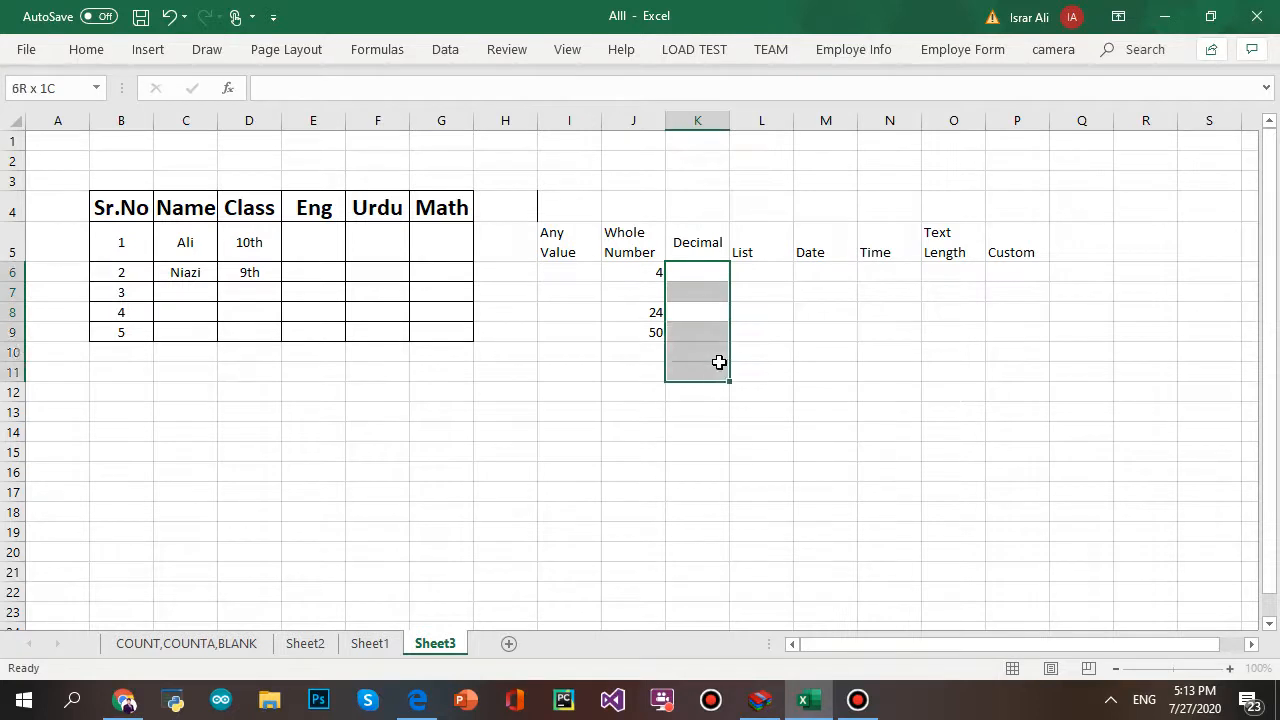
# - Extend the not-equal-to rule to K6:K11 and open its comparison list in Data Validation
pyautogui.click(445, 49)
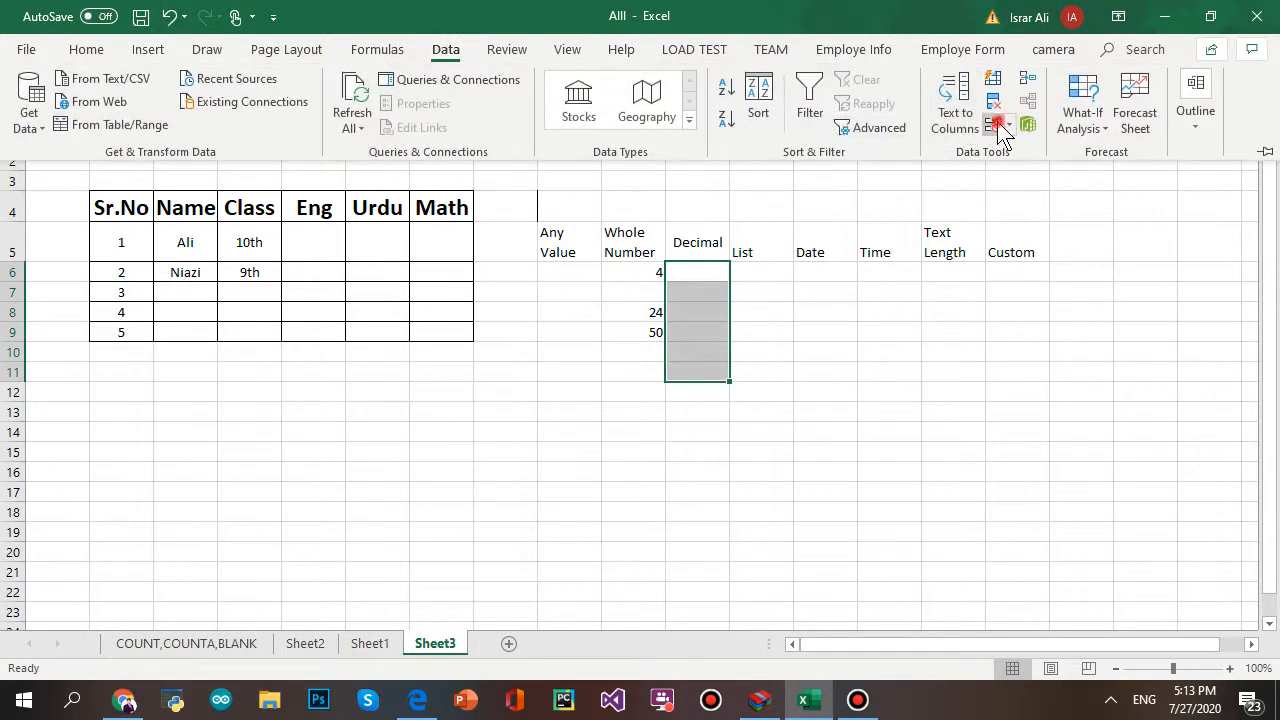
pyautogui.click(1000, 124)
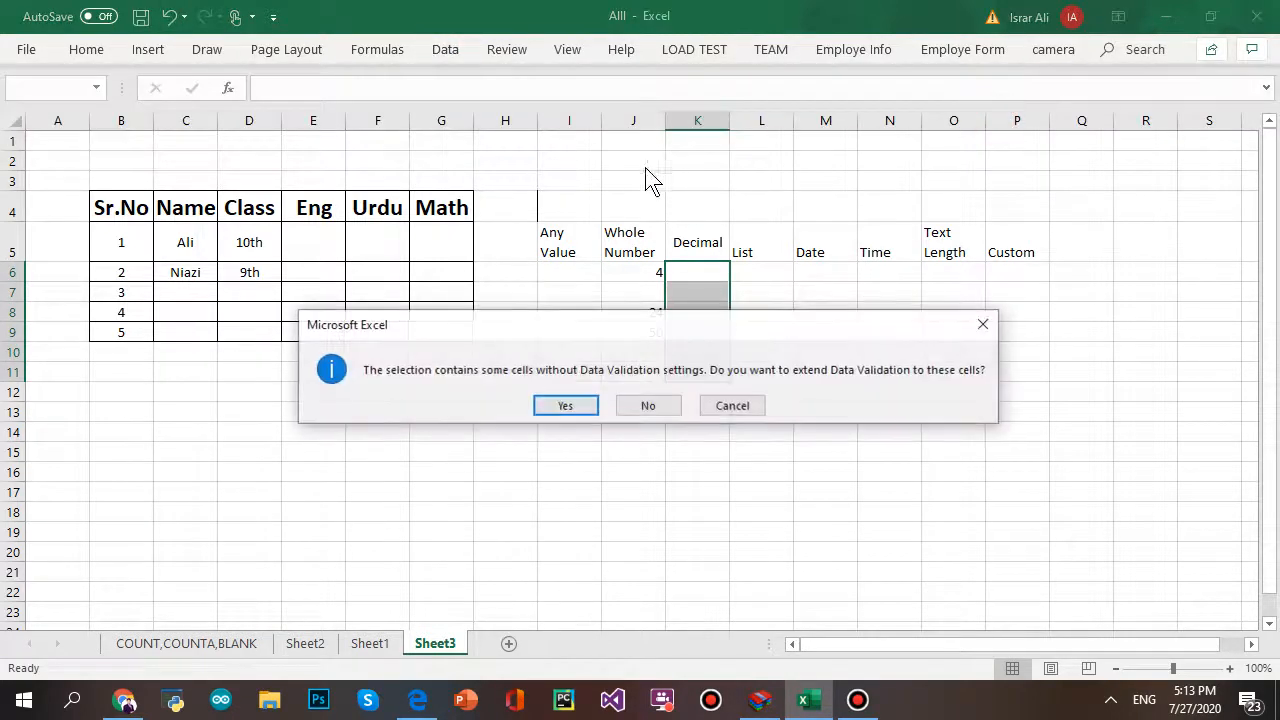
pyautogui.click(566, 406)
pyautogui.click(177, 402)
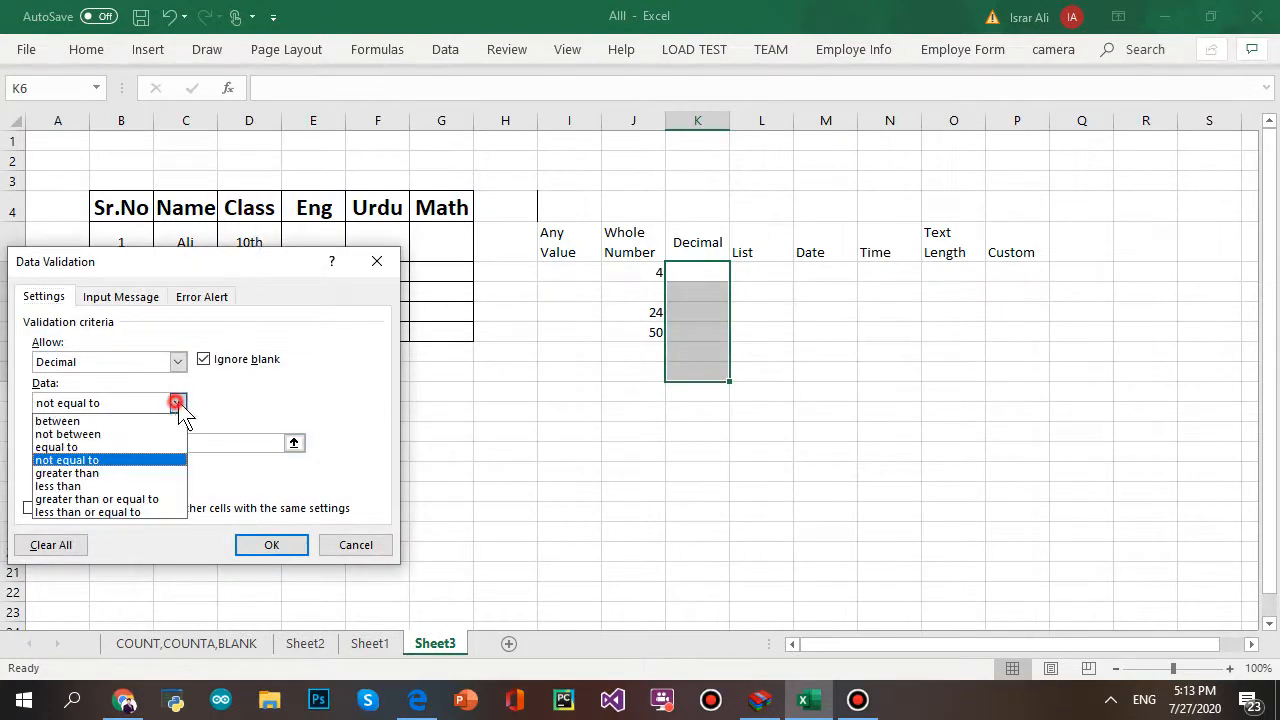
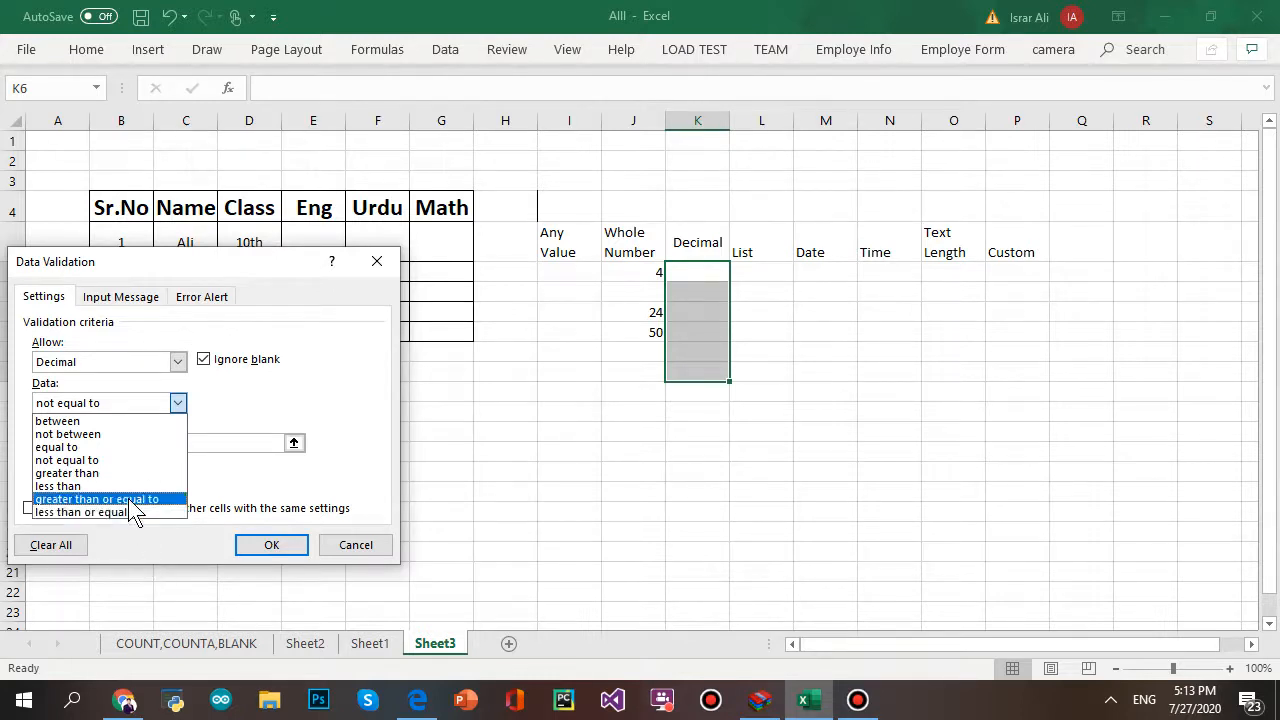
# - Change the Decimal rule to greater than or equal to 50 and apply it, then select K8
pyautogui.click(128, 498)
pyautogui.click(73, 445)
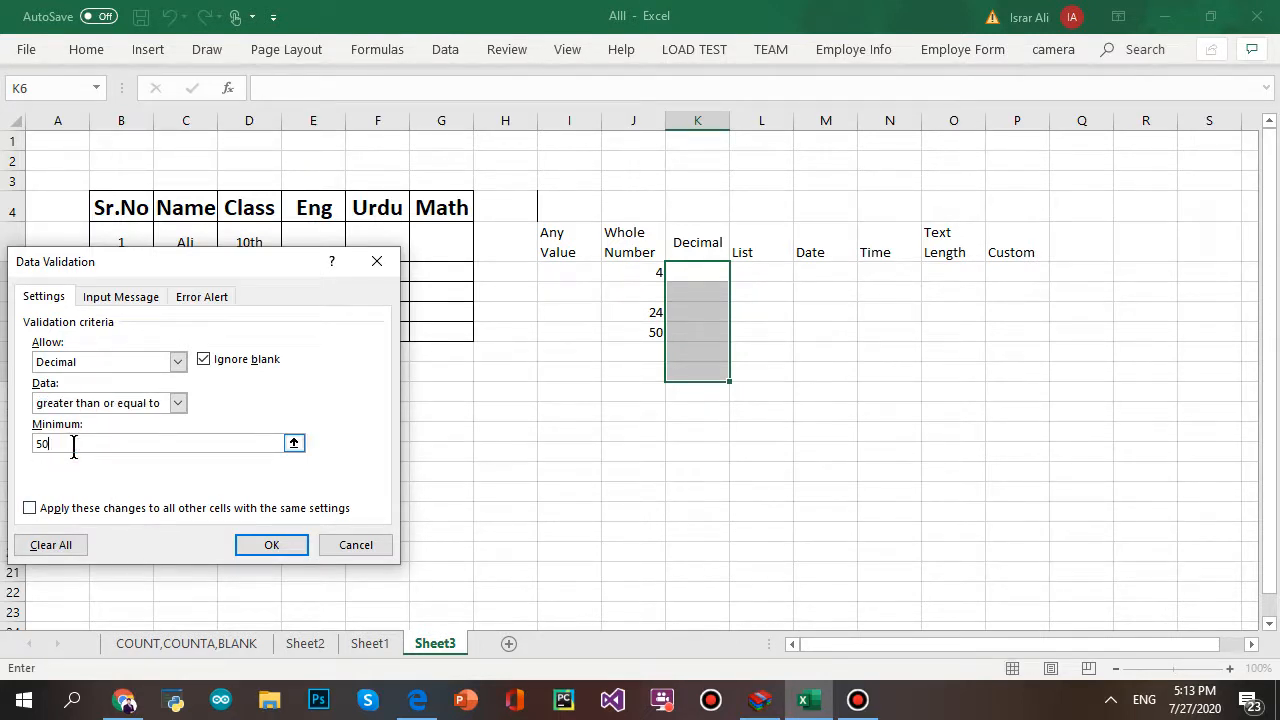
pyautogui.click(271, 544)
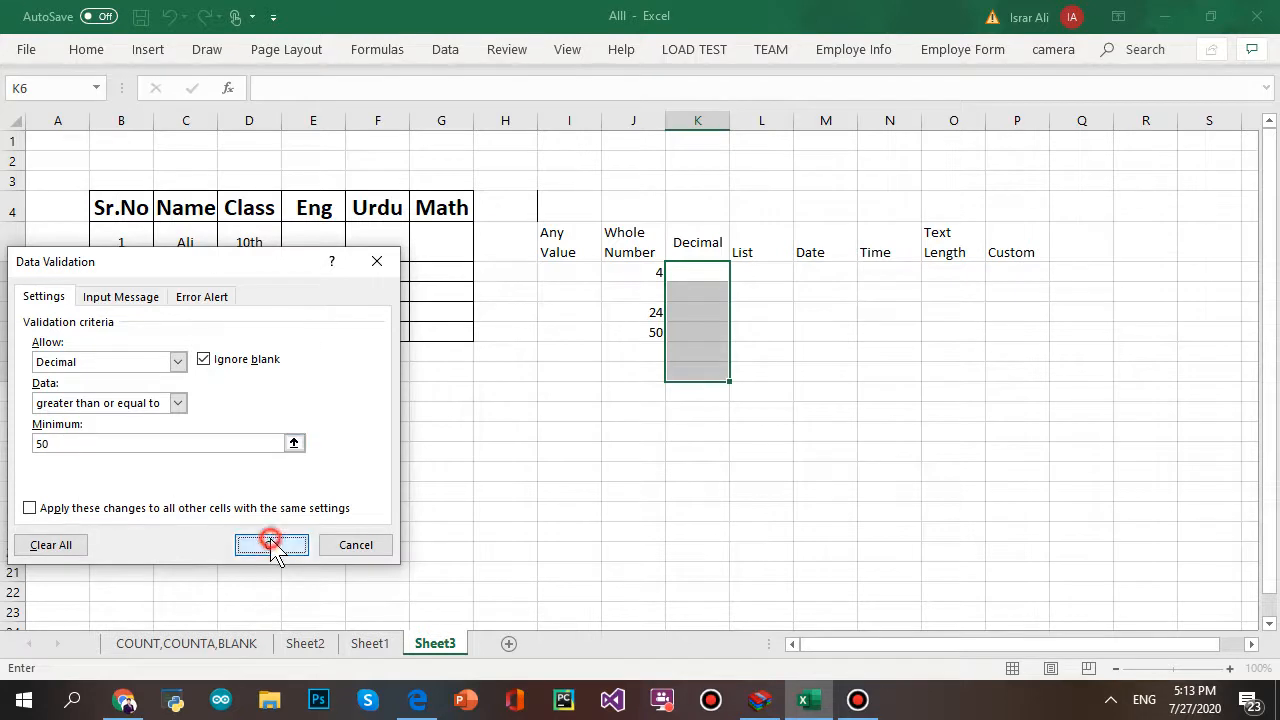
pyautogui.click(700, 310)
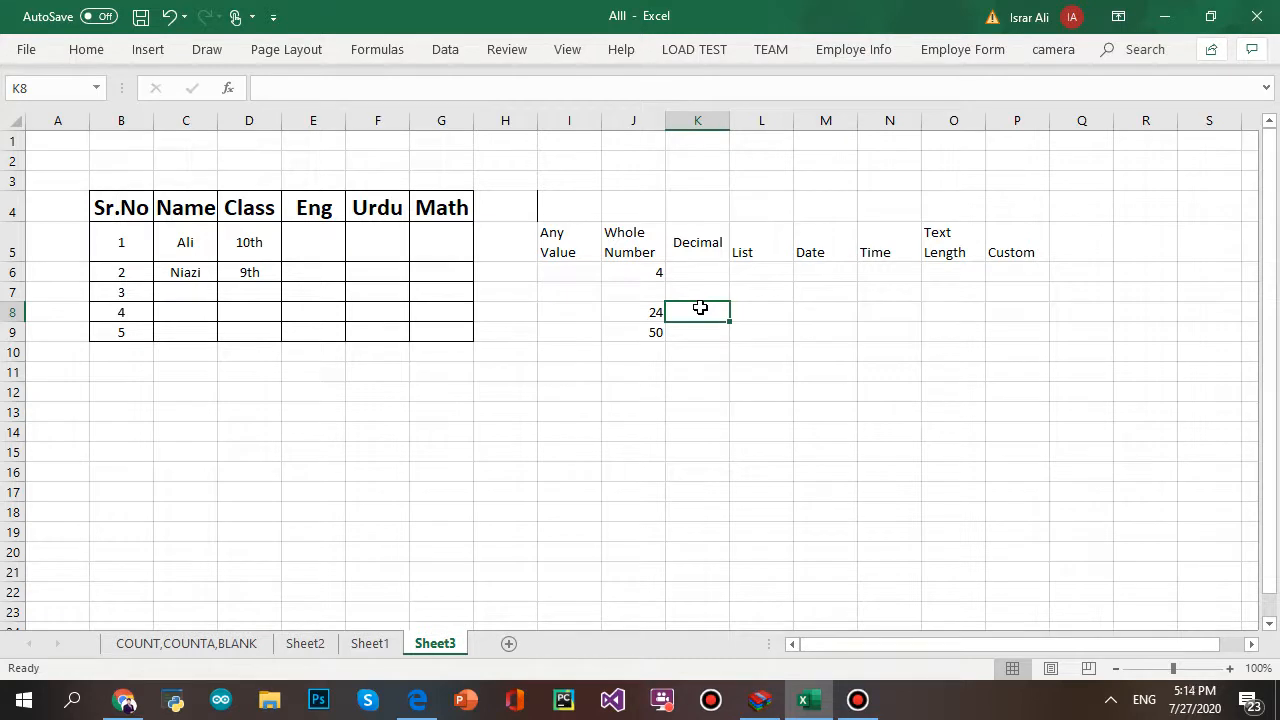
pyautogui.write('49')
pyautogui.click(988, 440)
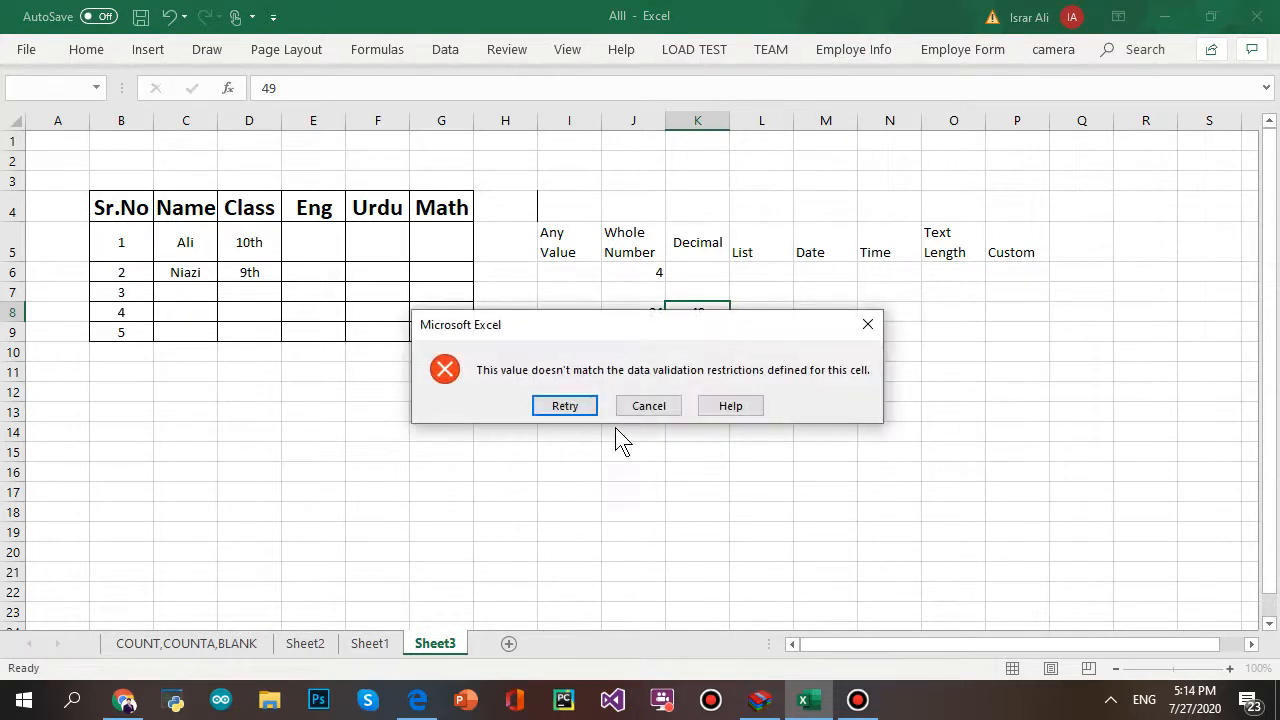
pyautogui.click(564, 404)
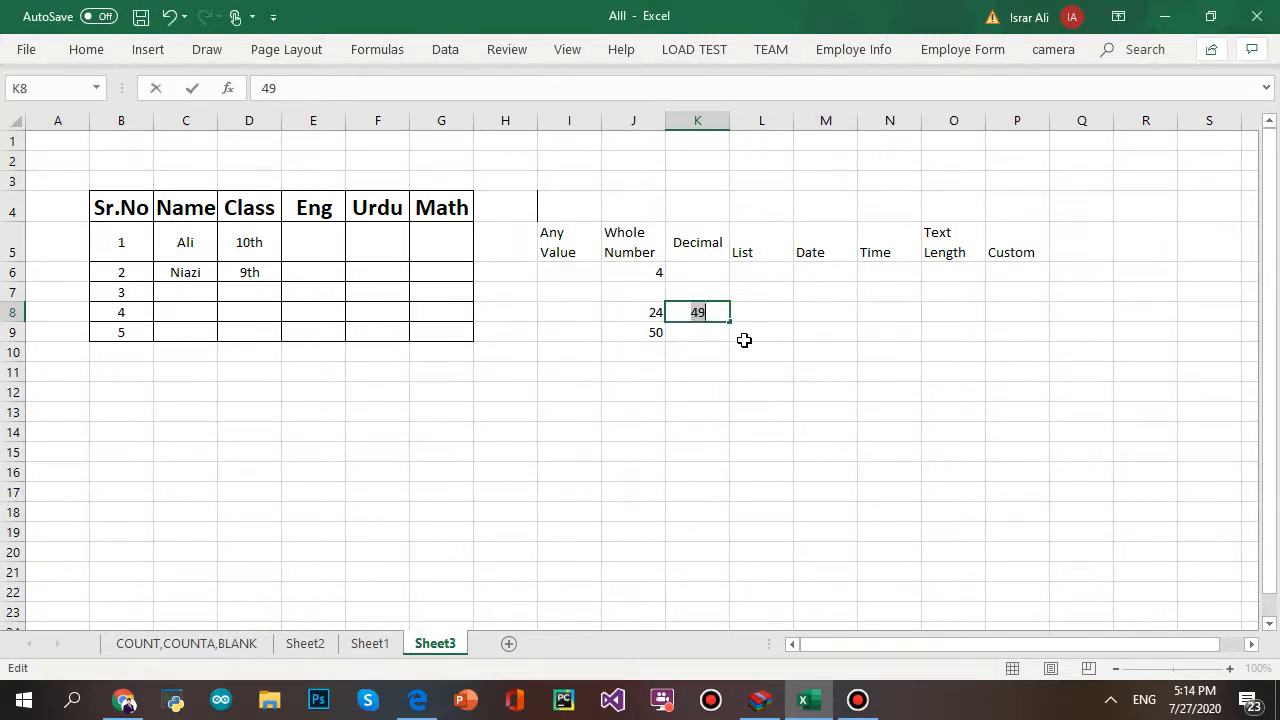
pyautogui.write('50')
pyautogui.click(950, 441)
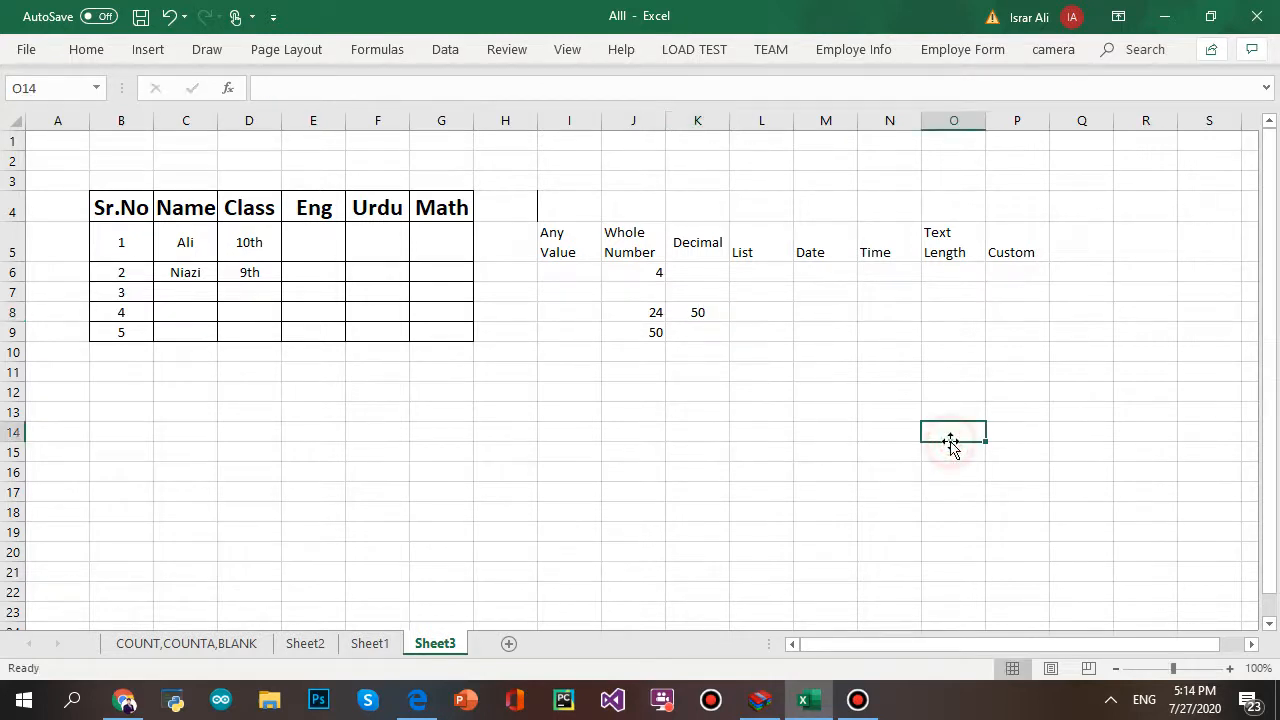
pyautogui.click(714, 313)
pyautogui.write('543')
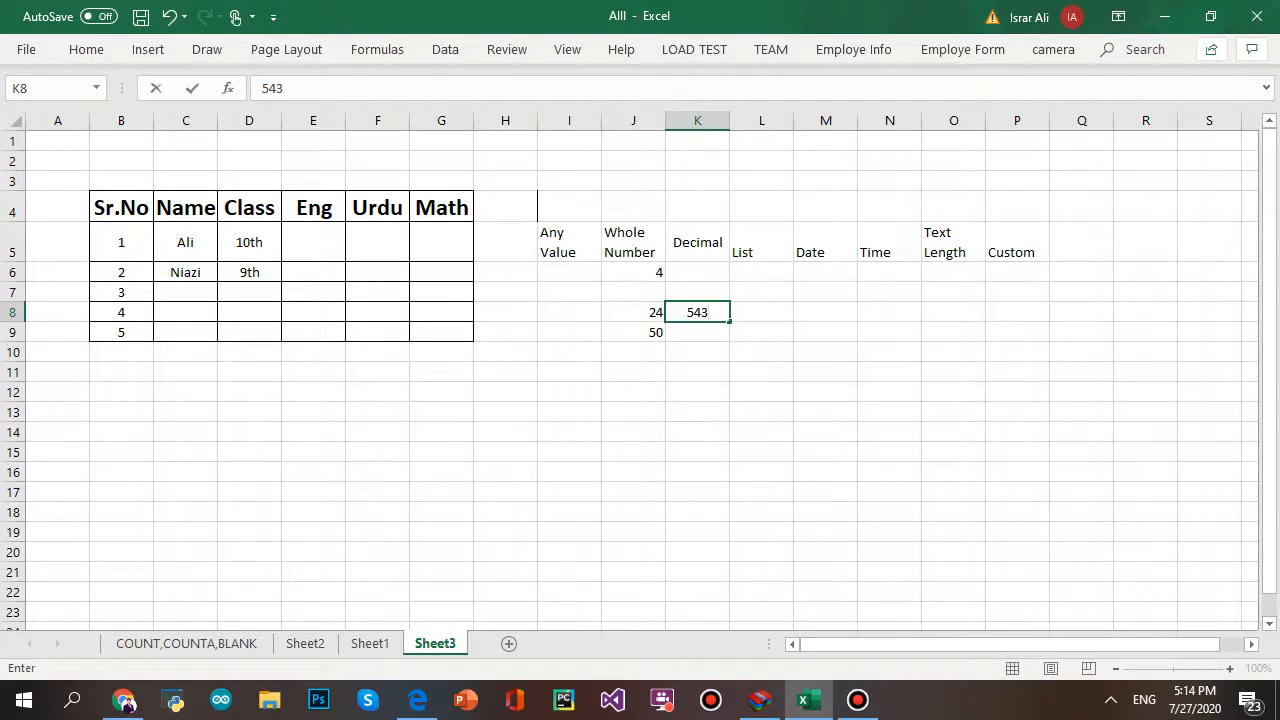
pyautogui.click(884, 444)
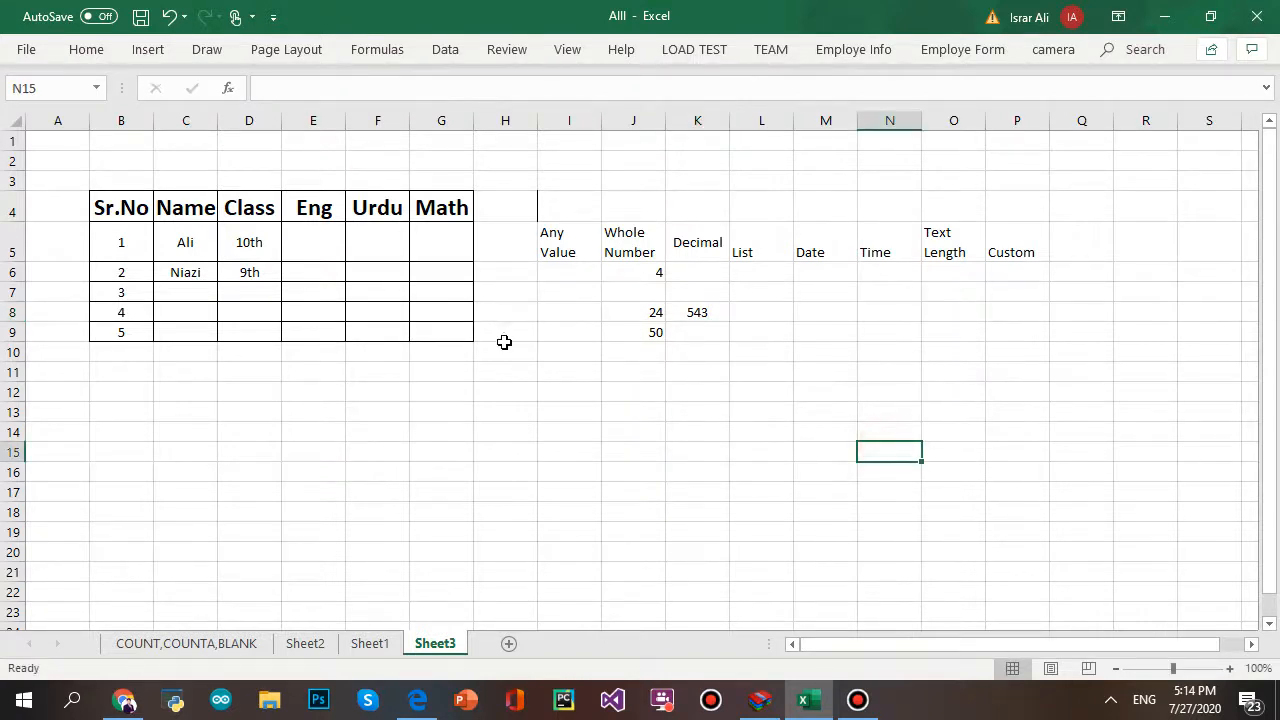
pyautogui.click(709, 314)
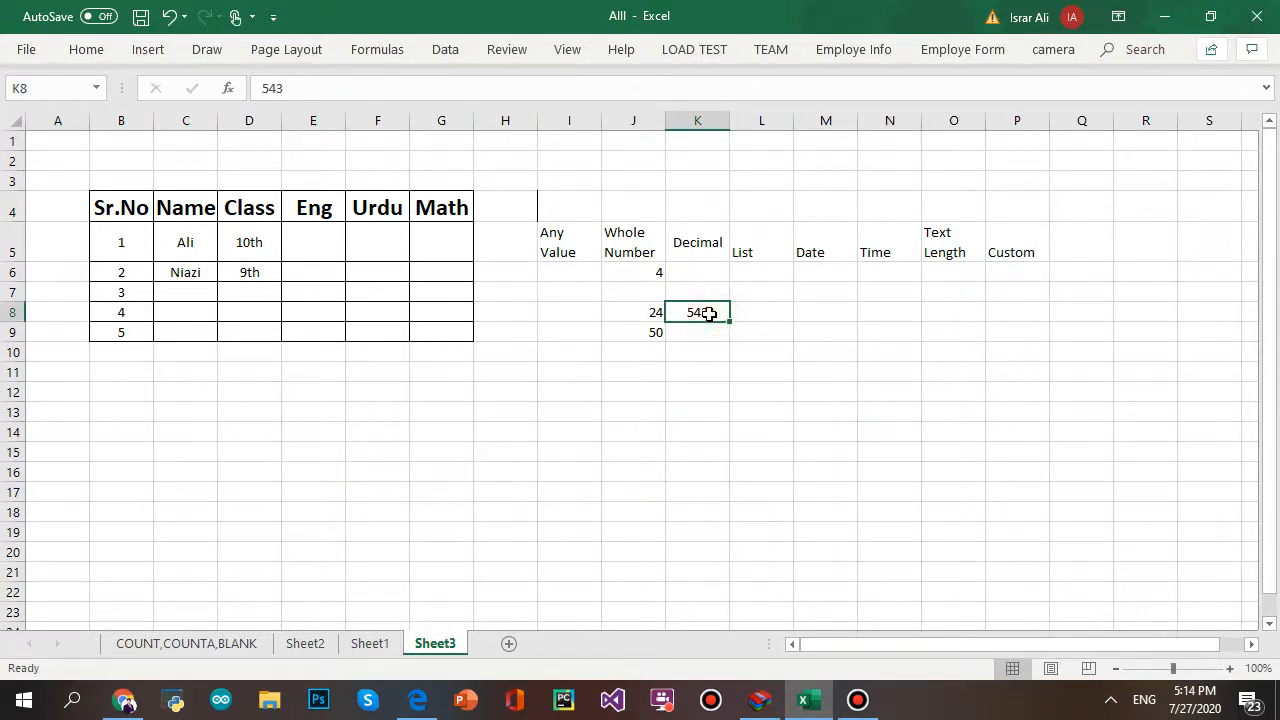
pyautogui.write('7')
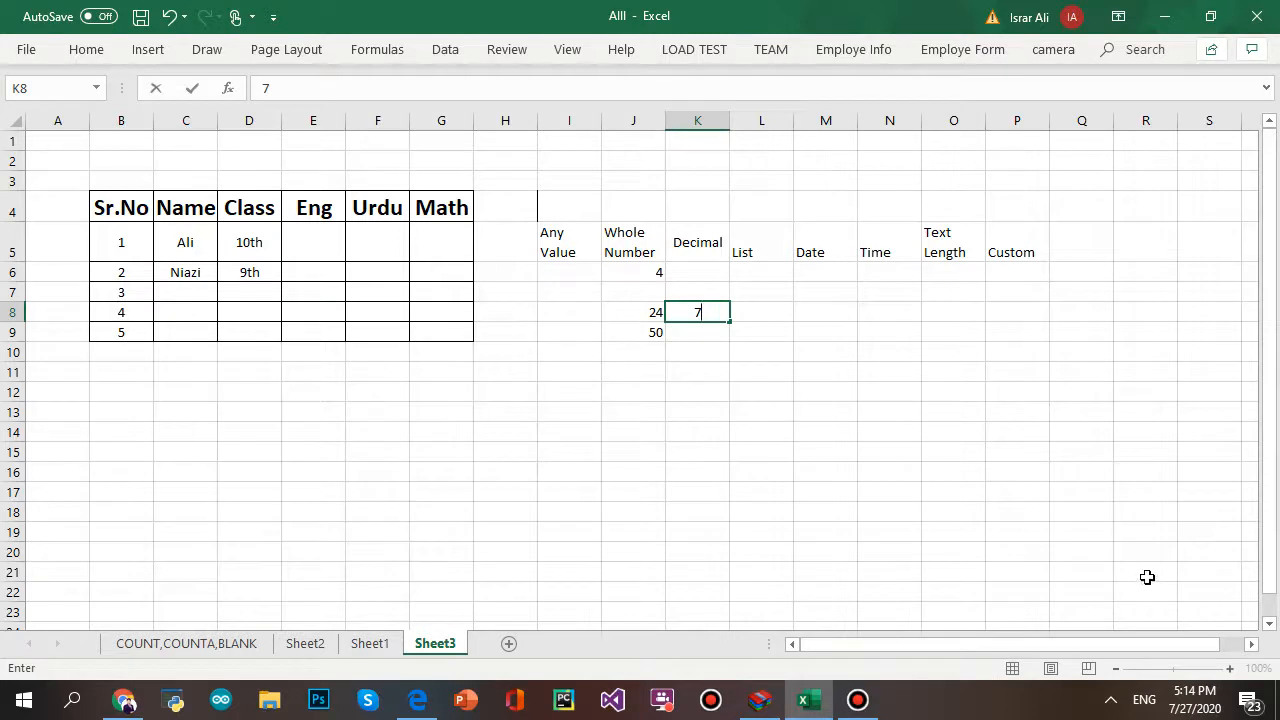
pyautogui.click(1040, 496)
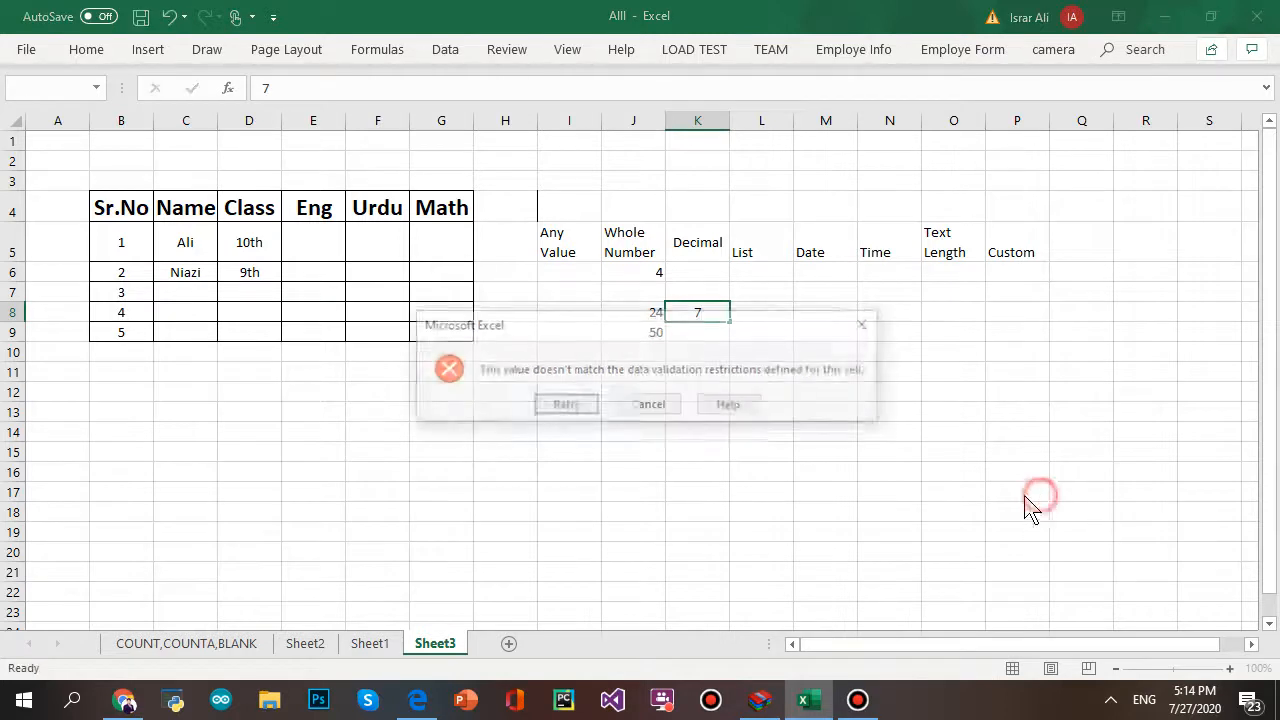
pyautogui.click(581, 409)
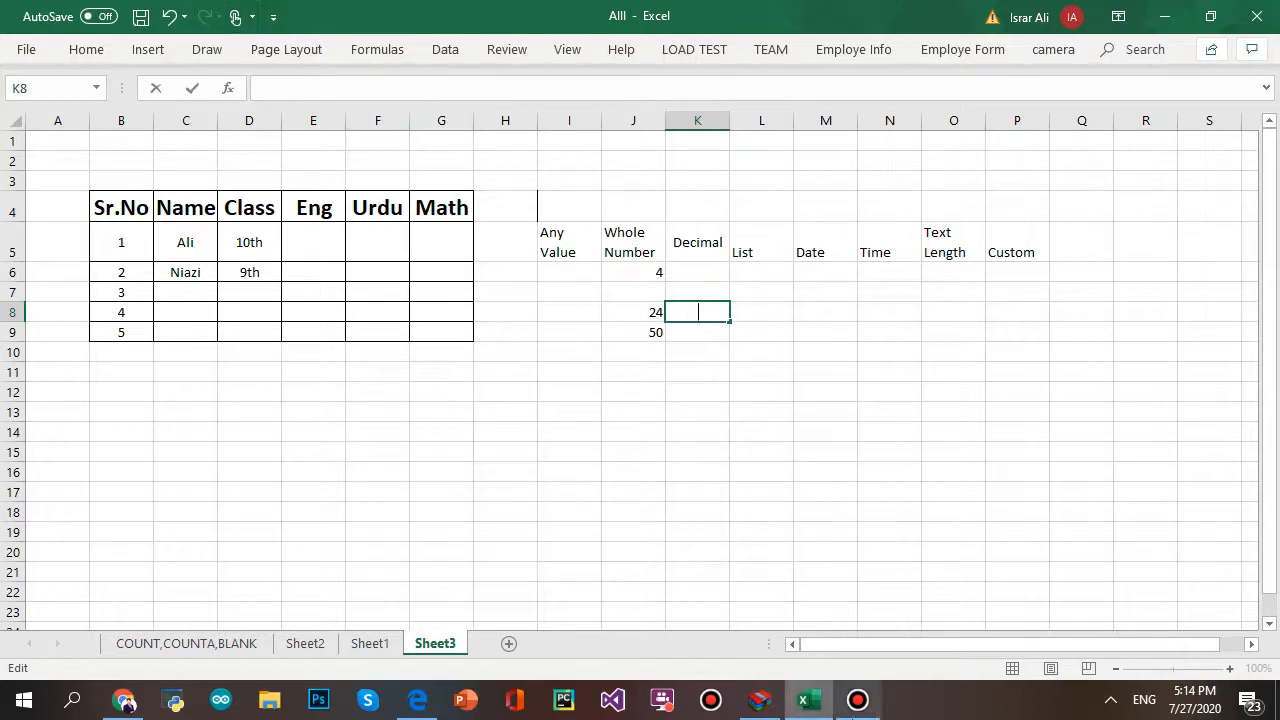
pyautogui.click(863, 710)
pyautogui.click(860, 705)
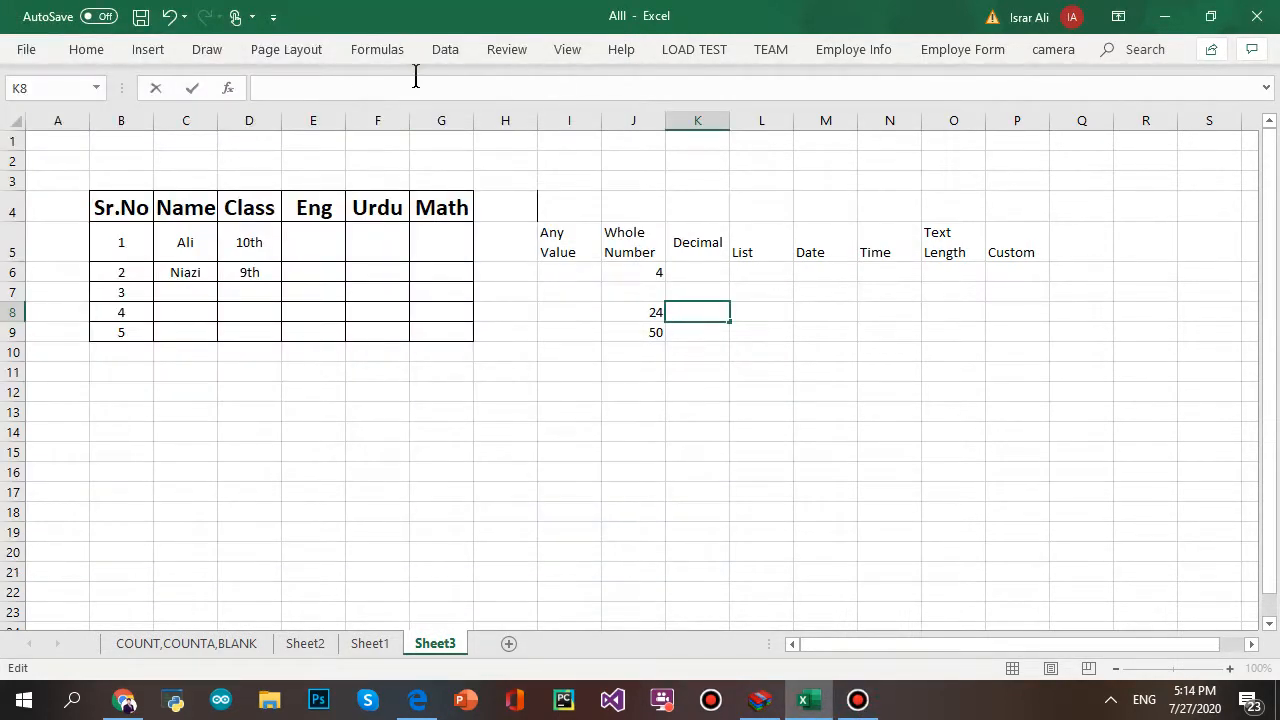
pyautogui.click(453, 50)
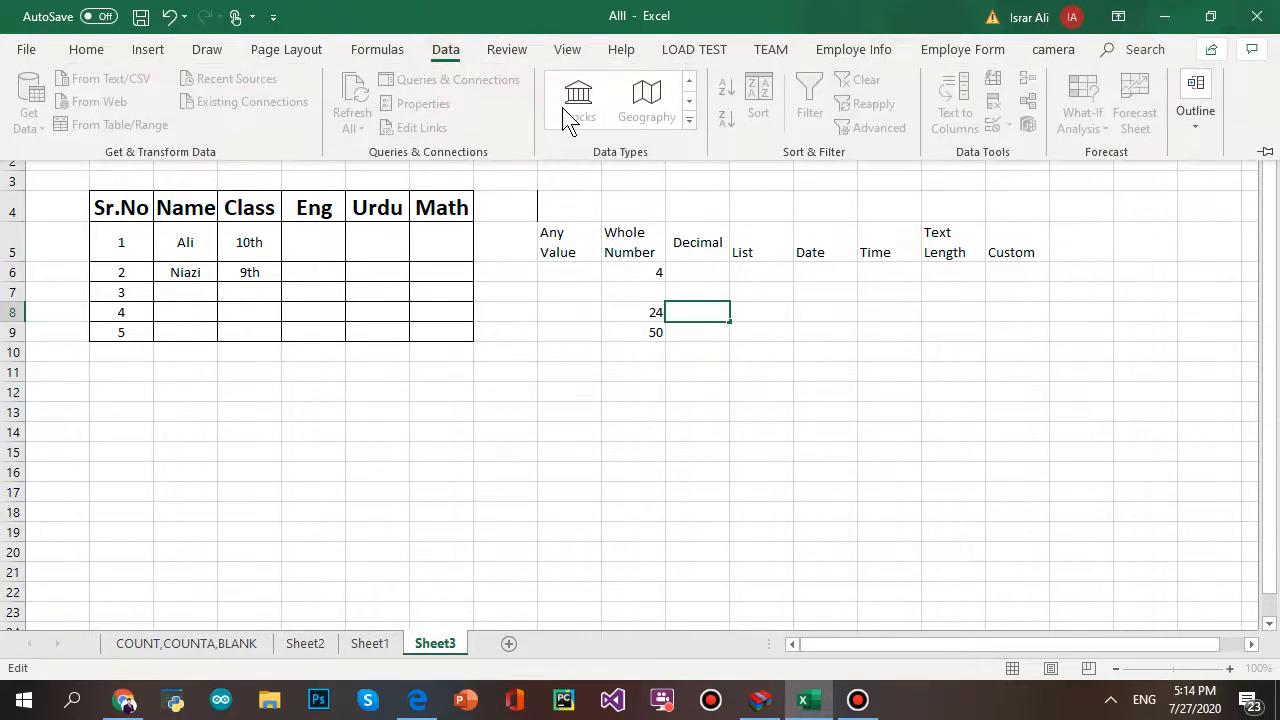
# - Pause the Bandicam recording and minimize the recorder to return to Excel
pyautogui.click(858, 700)
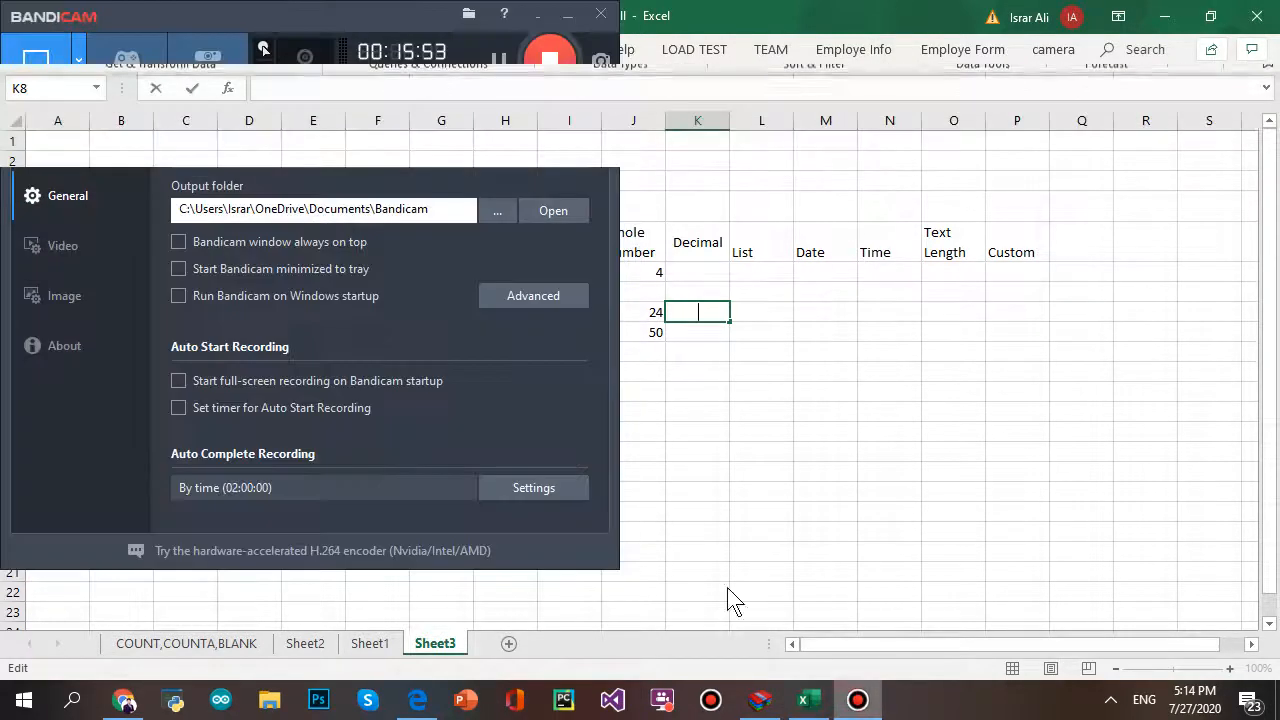
pyautogui.click(500, 62)
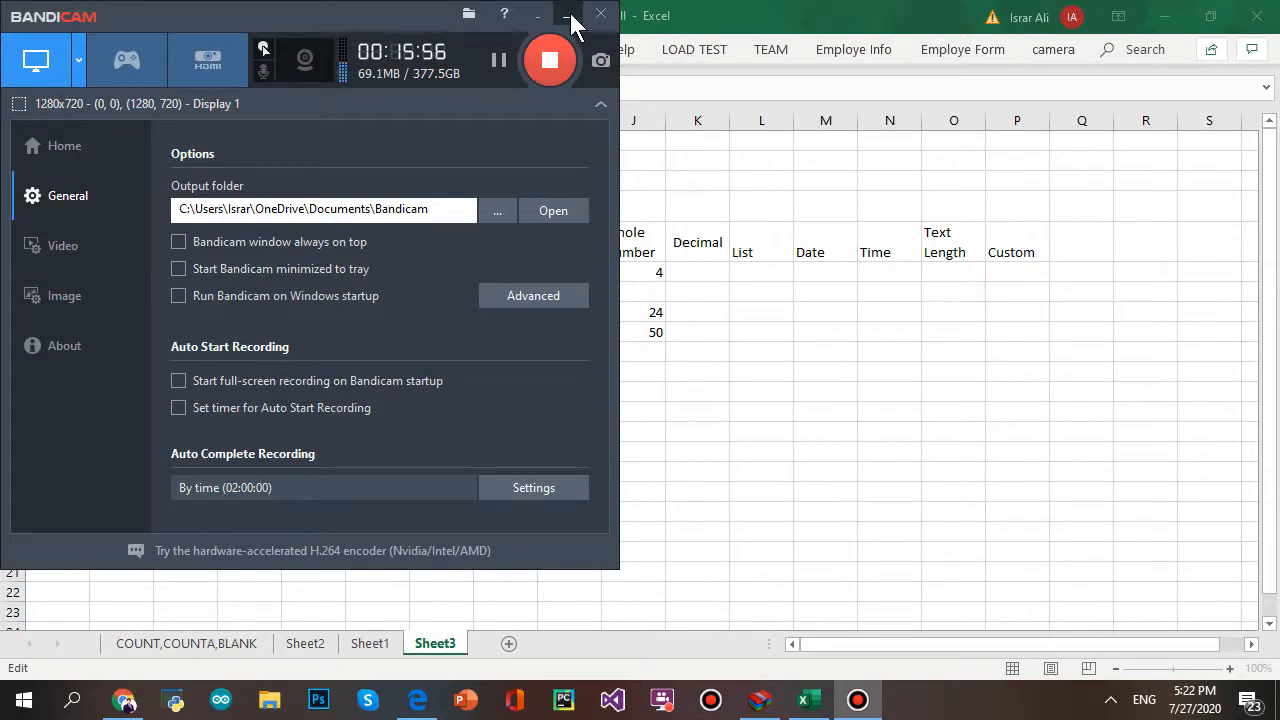
pyautogui.click(566, 16)
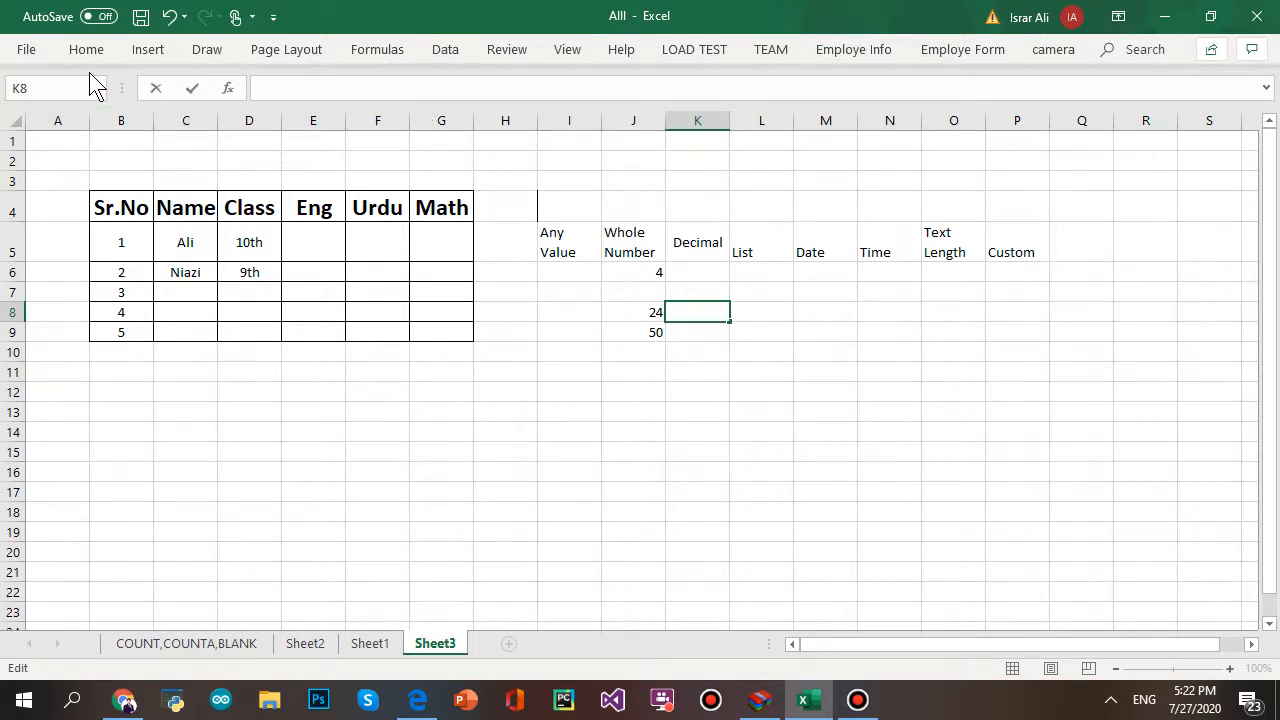
pyautogui.click(438, 50)
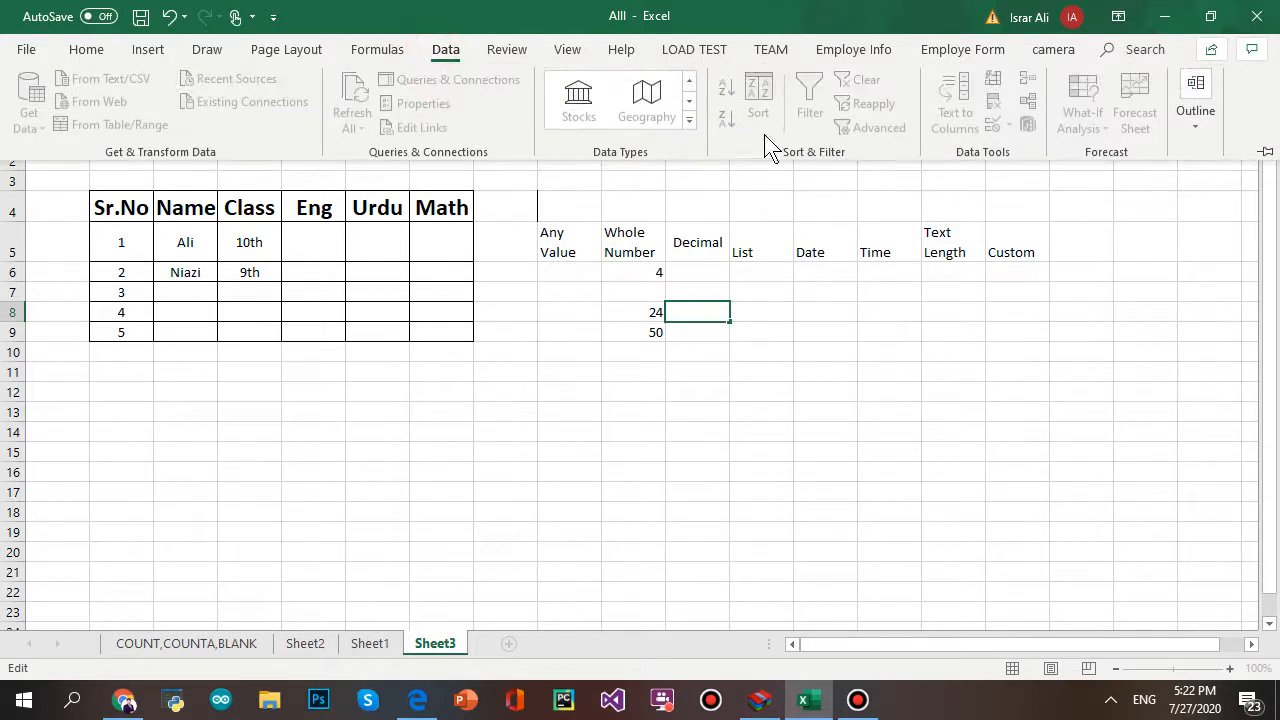
pyautogui.click(806, 322)
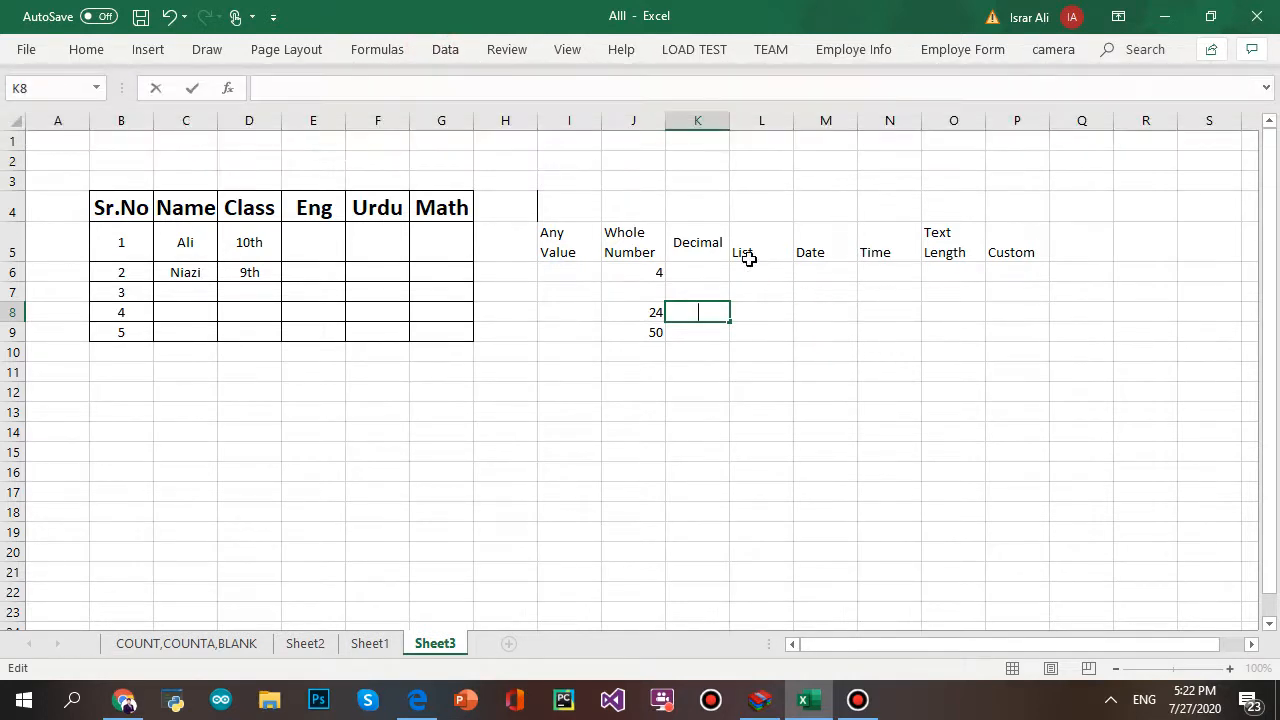
# - Select L6:L9 and set Data Validation to allow a List
pyautogui.click(749, 259)
pyautogui.moveTo(750, 268); pyautogui.dragTo(757, 326)
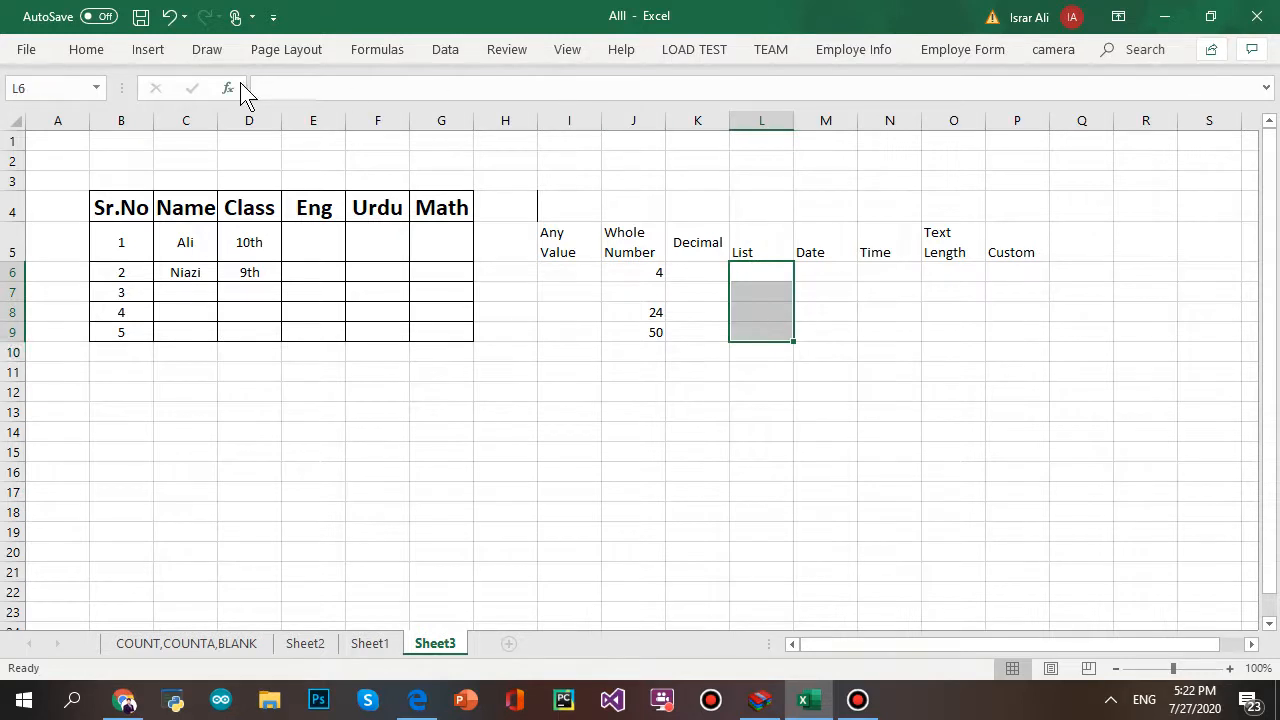
pyautogui.click(446, 60)
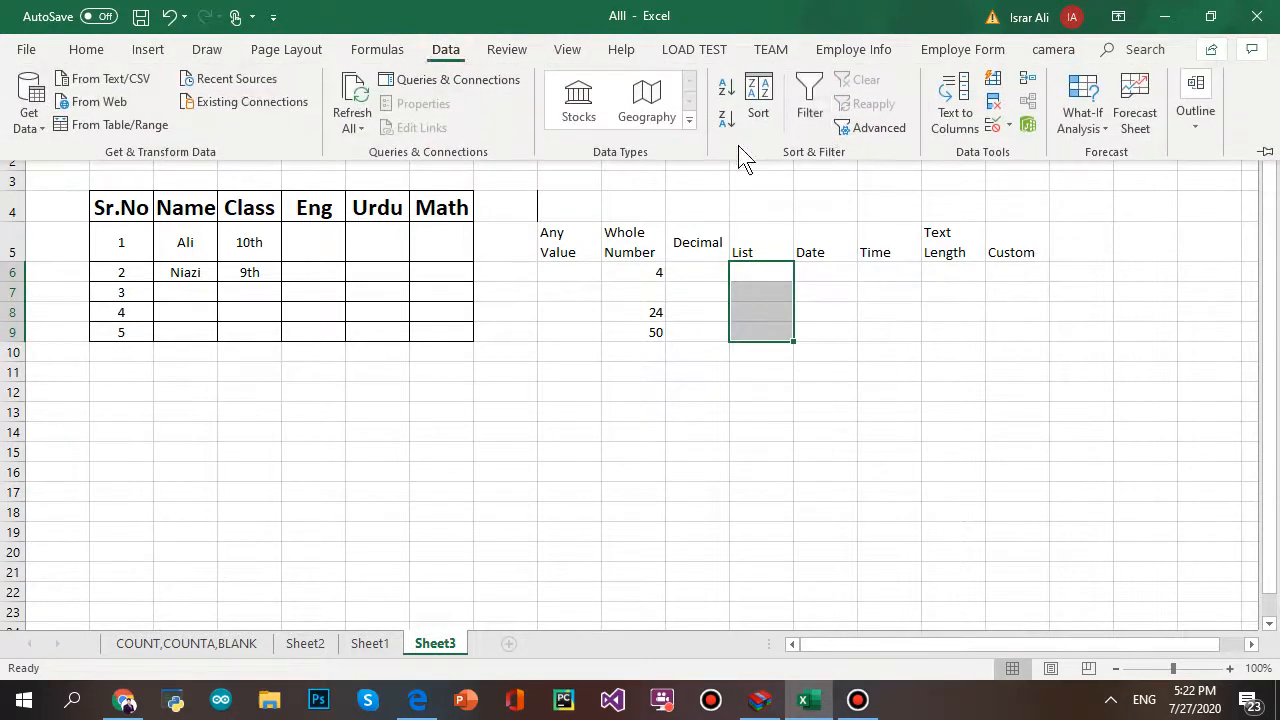
pyautogui.click(991, 130)
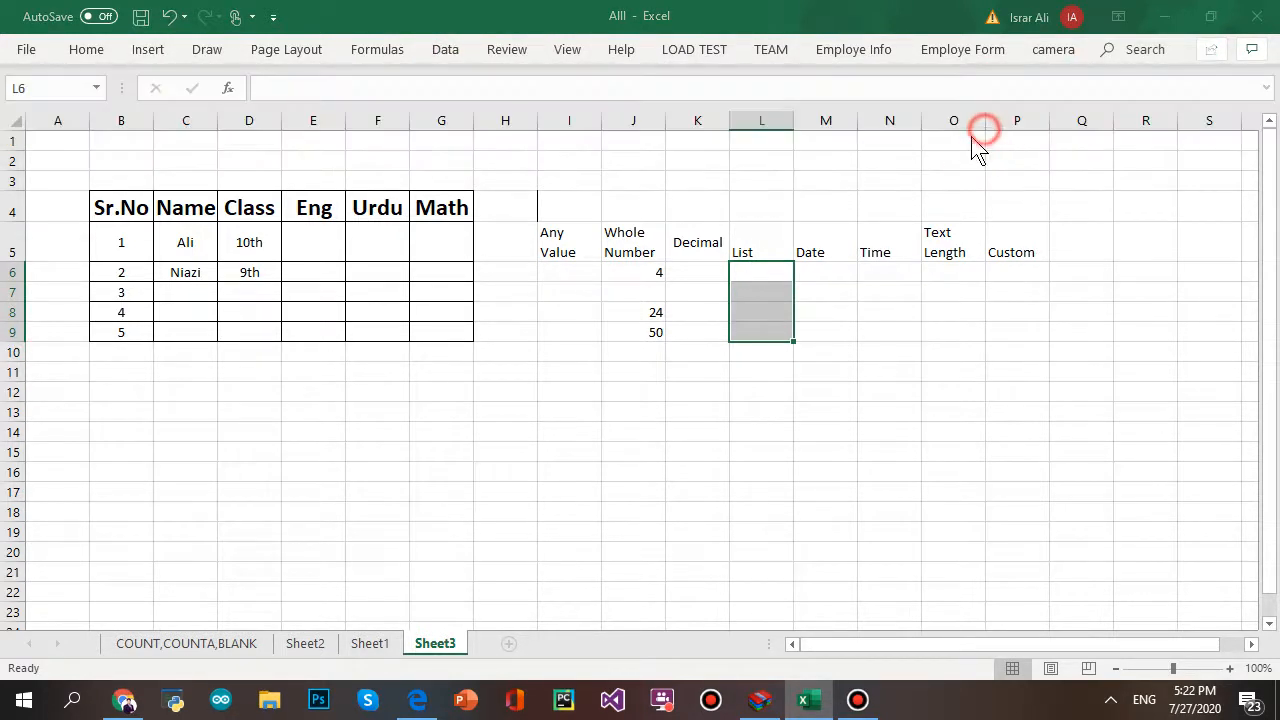
pyautogui.click(172, 362)
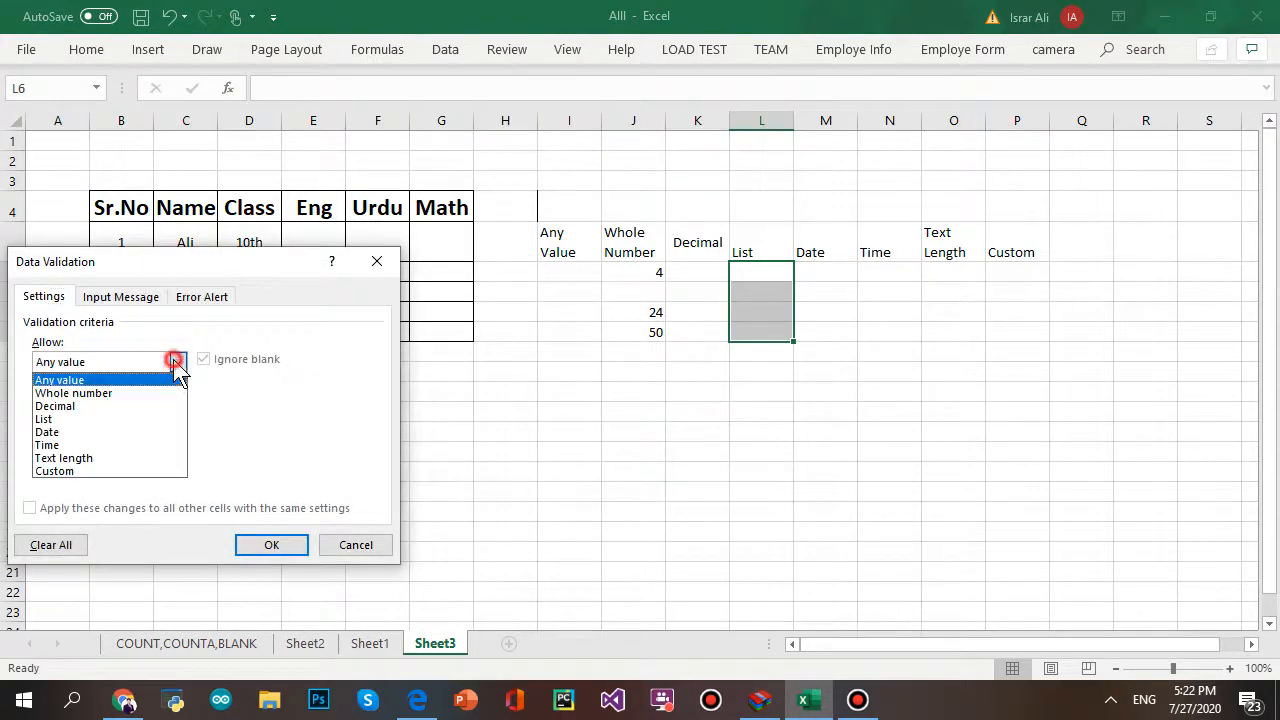
pyautogui.click(162, 419)
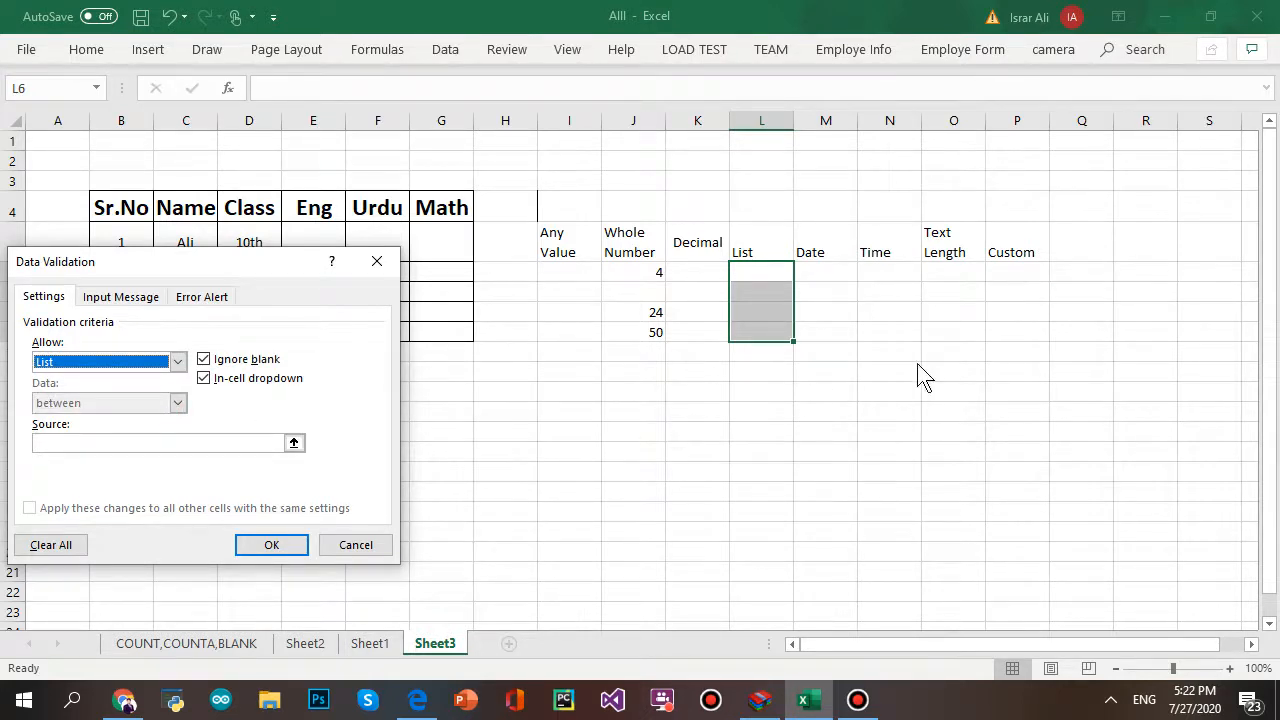
# - Enter four comma-separated names as the list source and apply the dropdown
pyautogui.moveTo(263, 262); pyautogui.dragTo(515, 408)
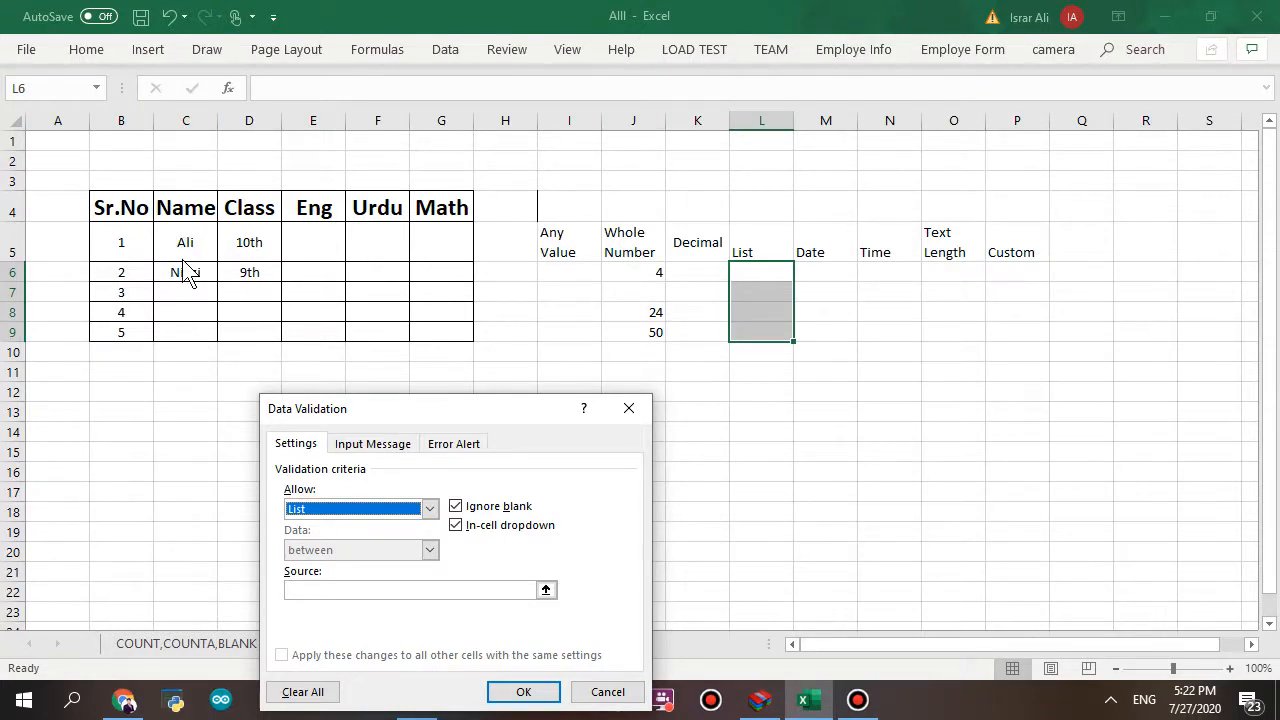
pyautogui.click(349, 588)
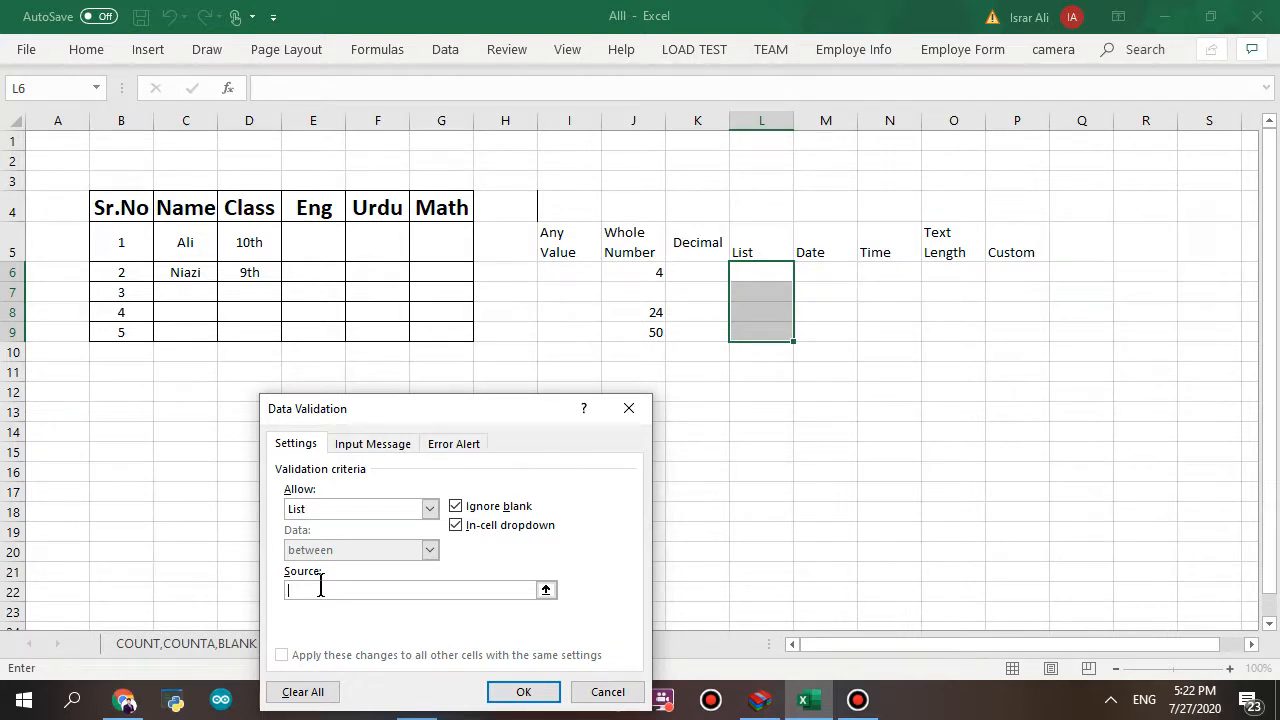
pyautogui.write('Basit,Wajid,Mueez,Usama')
pyautogui.click(523, 691)
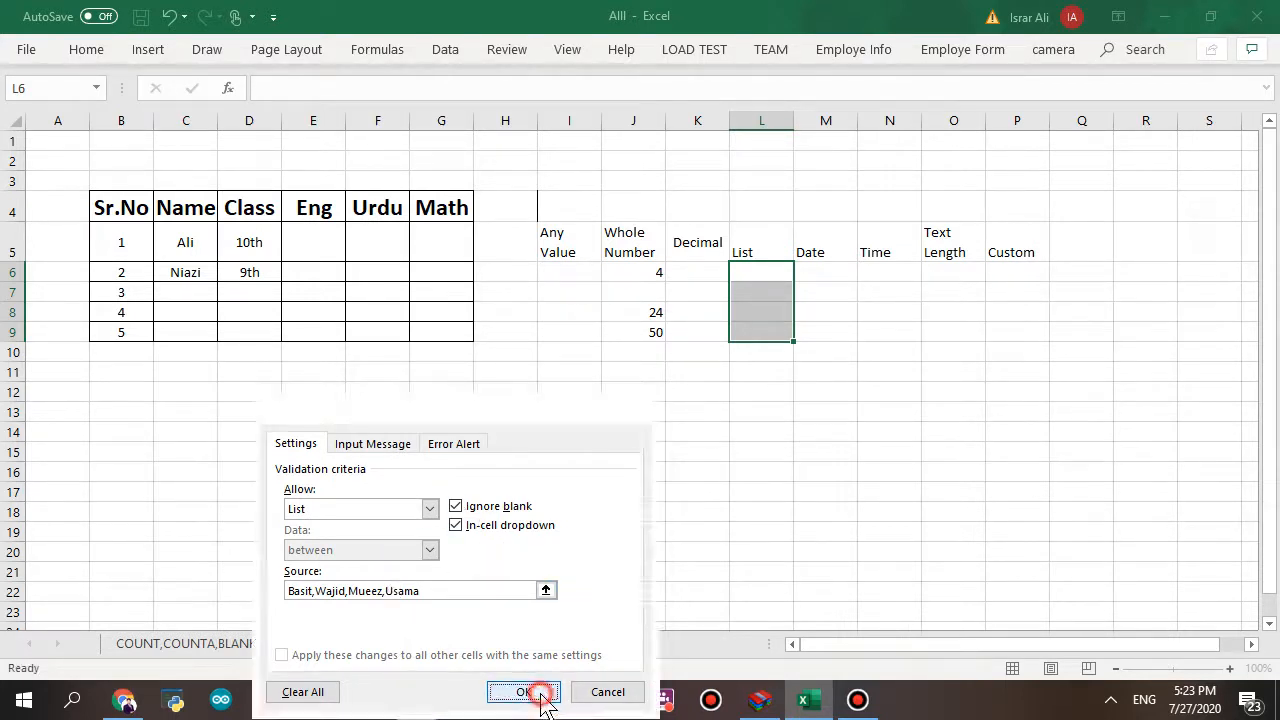
pyautogui.click(869, 413)
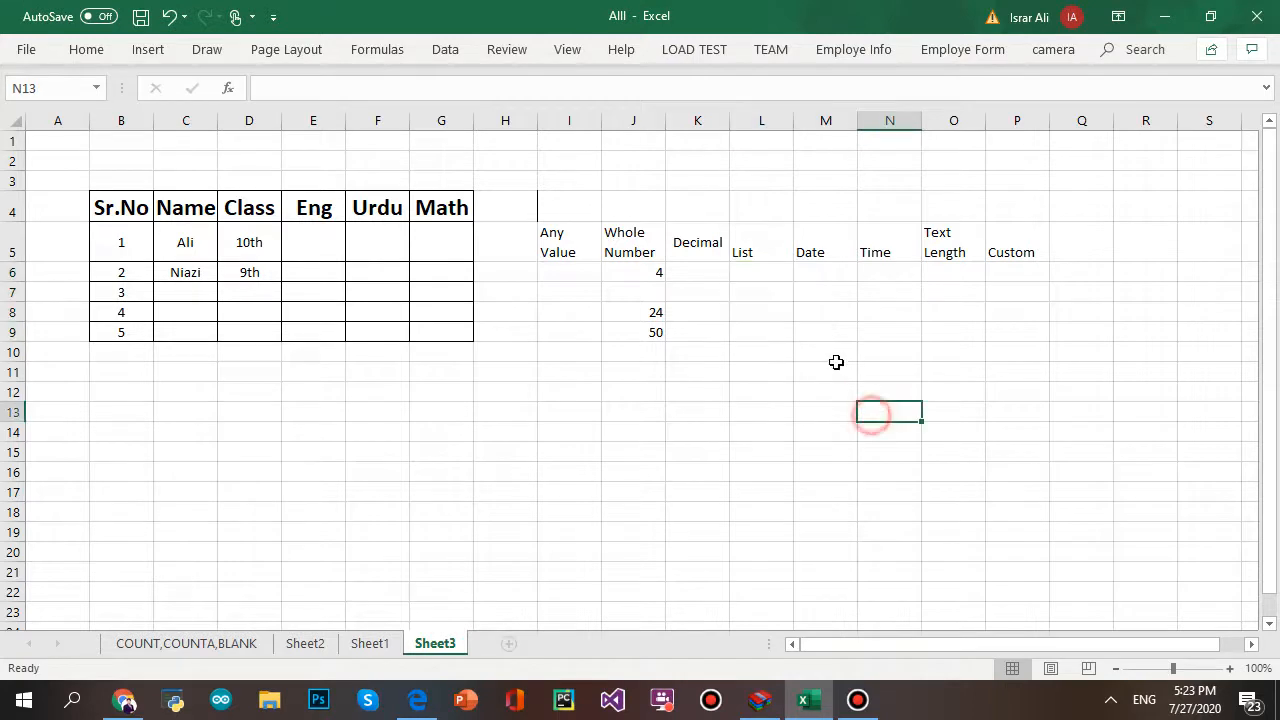
# - Pick the first name from L6's dropdown list
pyautogui.click(762, 284)
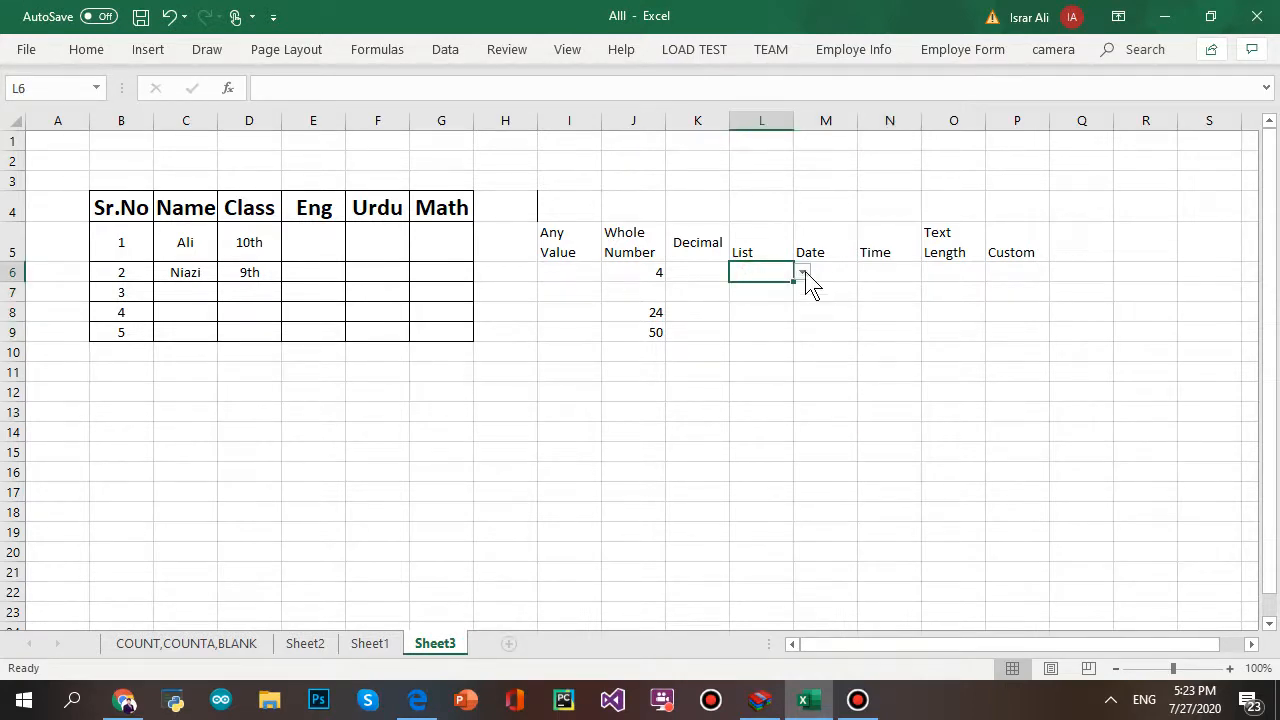
pyautogui.click(803, 272)
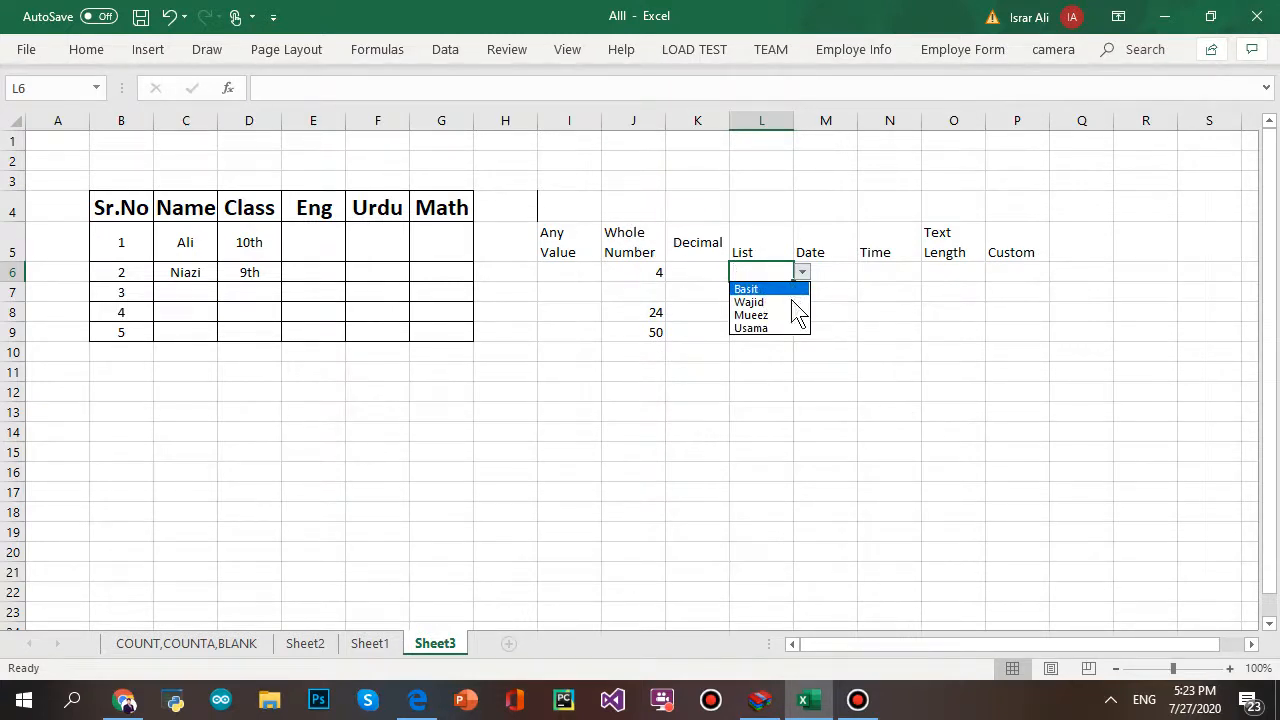
pyautogui.click(760, 289)
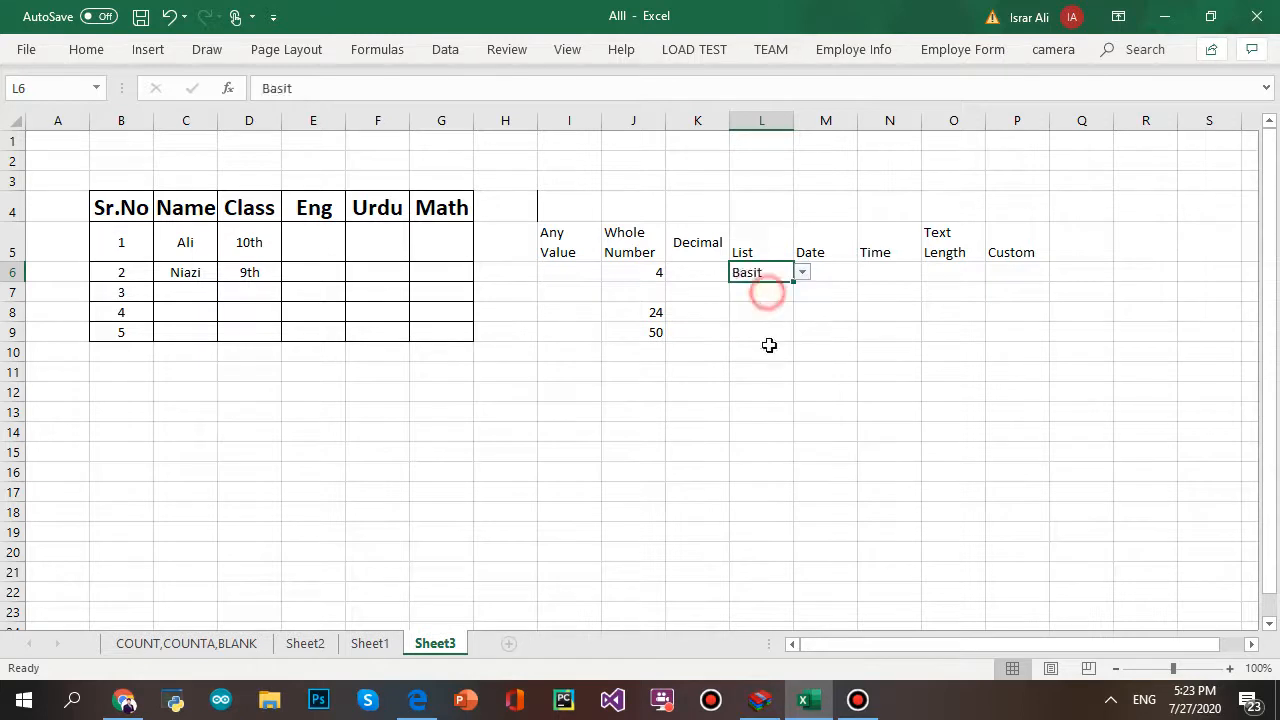
pyautogui.click(762, 287)
# - Type an off-list name in L7, see it rejected, and cancel the entry
pyautogui.click(765, 296)
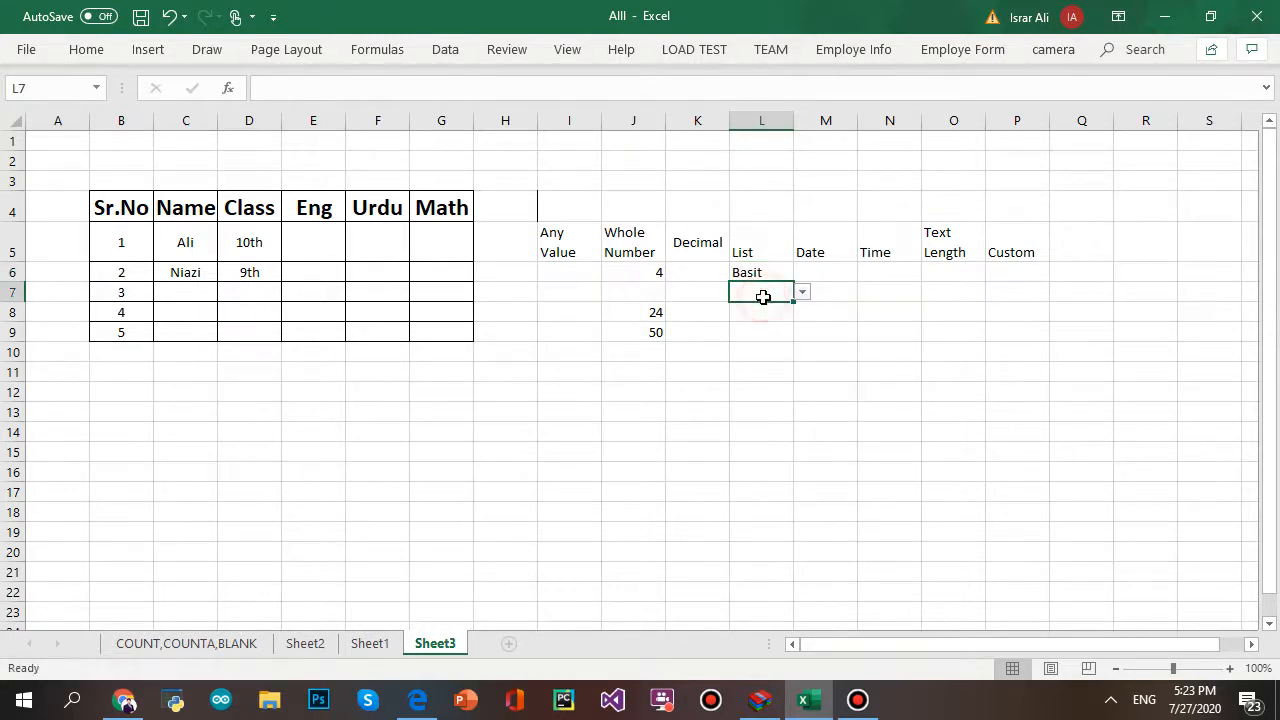
pyautogui.write('Isarr')
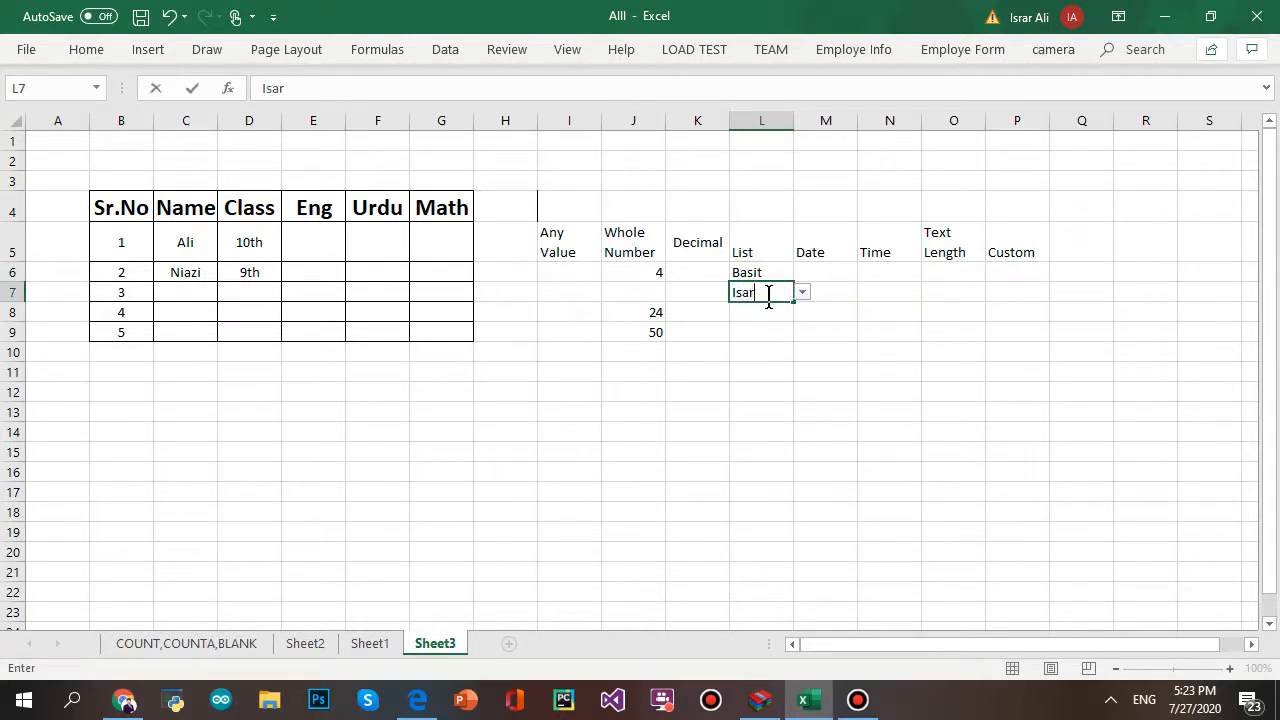
pyautogui.press('BackSpace')
pyautogui.press('BackSpace')
pyautogui.press('BackSpace')
pyautogui.write('rar')
pyautogui.click(1037, 414)
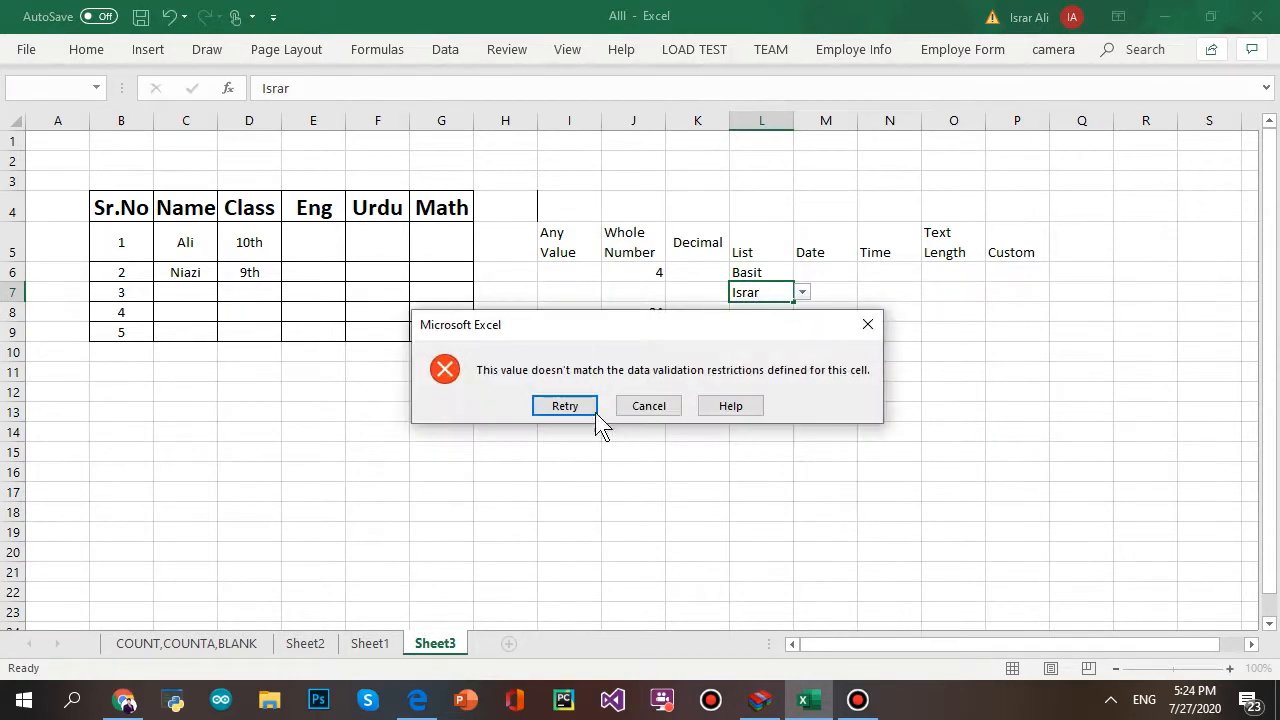
pyautogui.click(571, 407)
pyautogui.press('Escape')
pyautogui.click(897, 430)
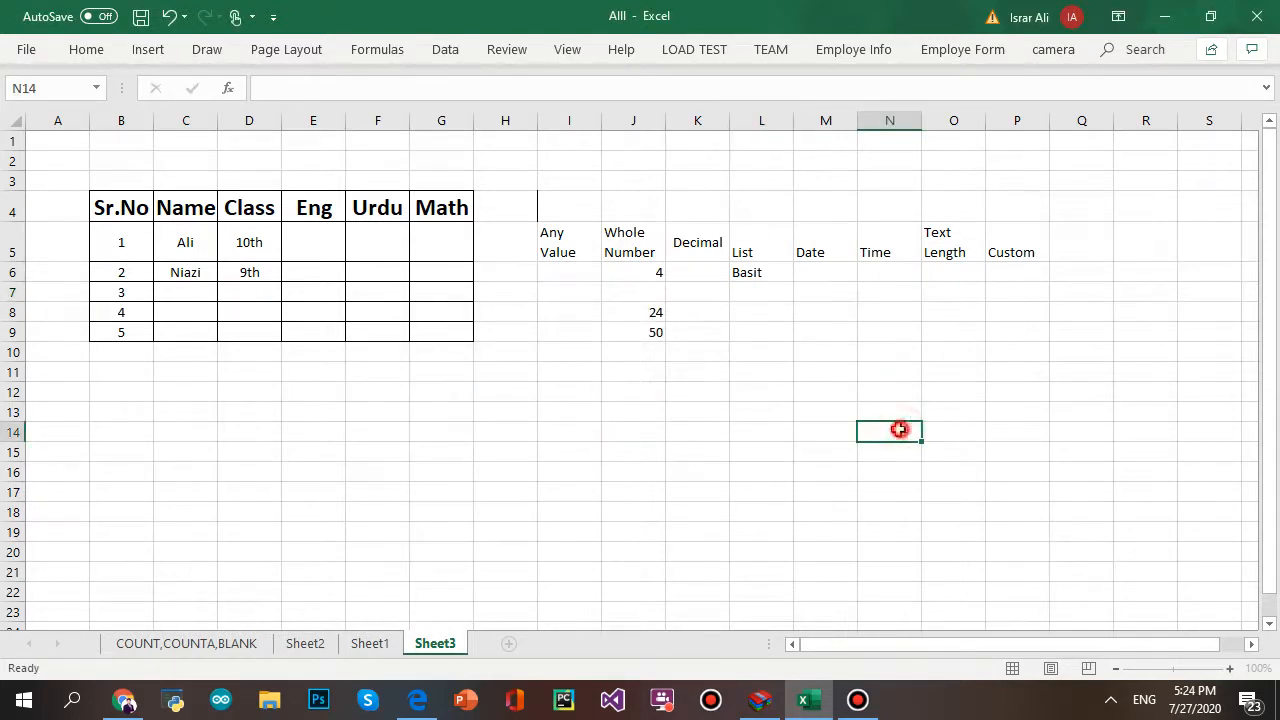
pyautogui.click(830, 278)
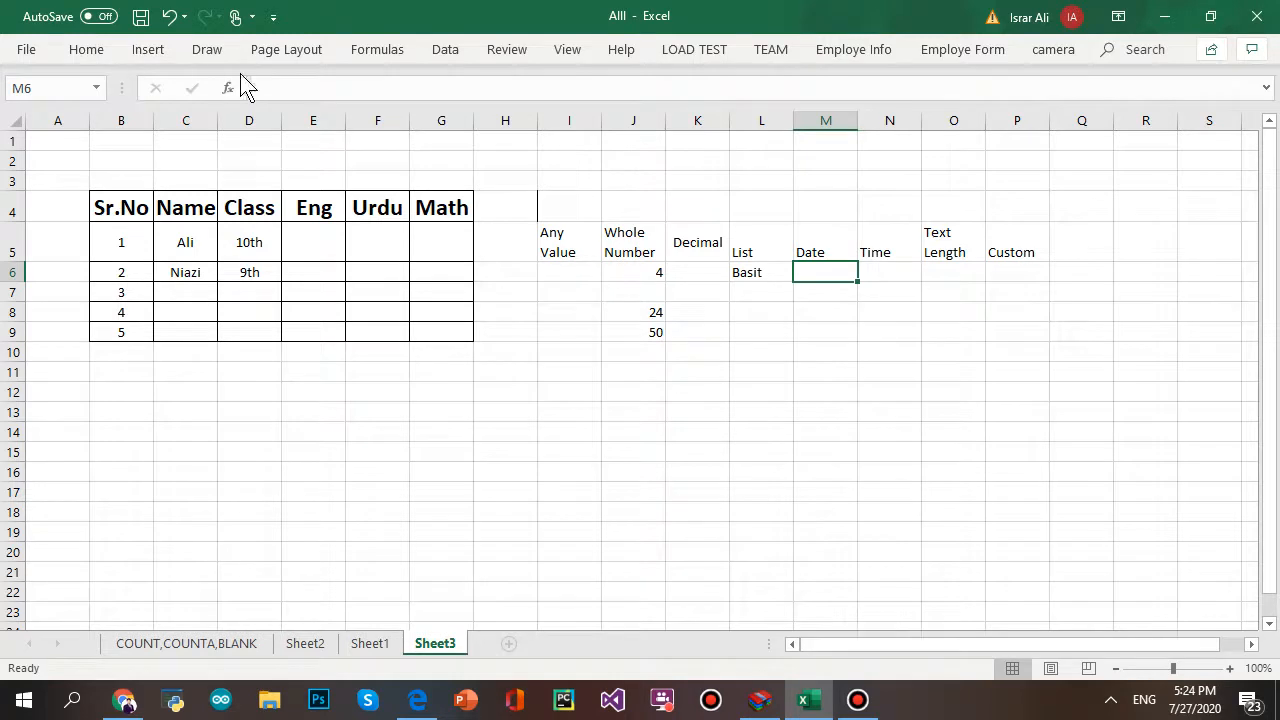
# - Select M6:M9 and set Data Validation to allow Date values
pyautogui.moveTo(829, 269); pyautogui.dragTo(834, 332)
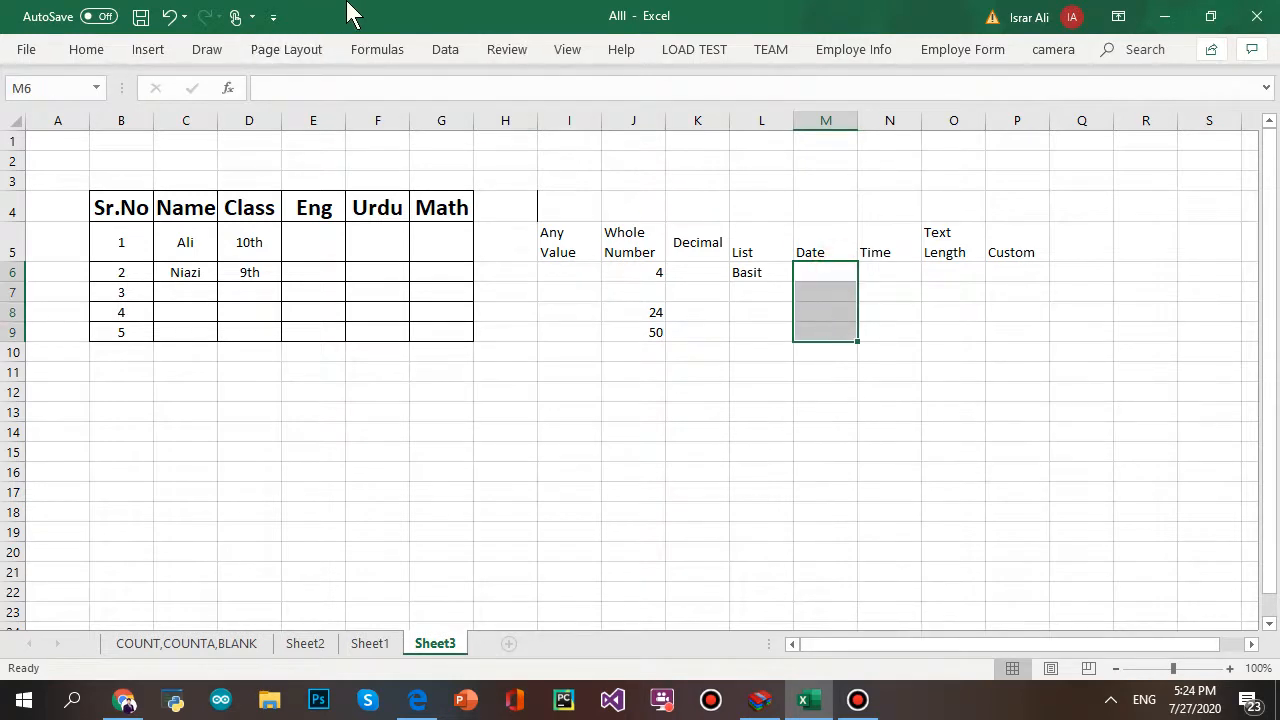
pyautogui.click(447, 52)
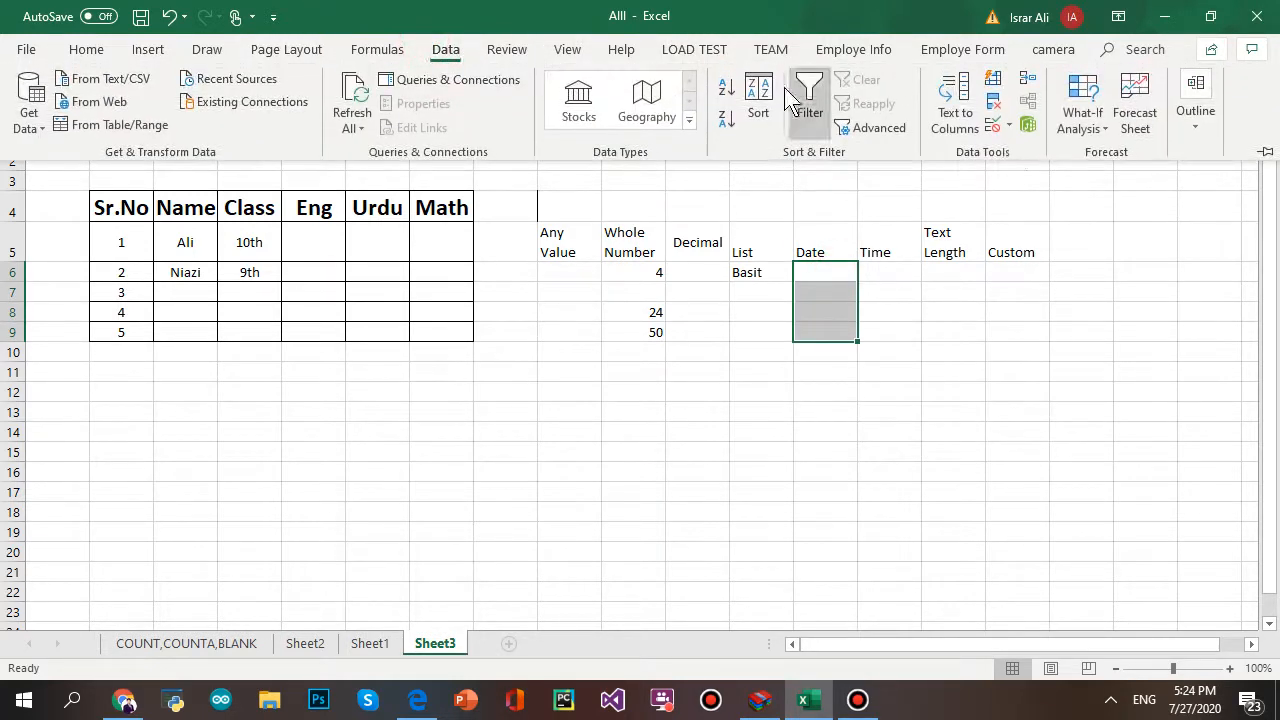
pyautogui.click(990, 124)
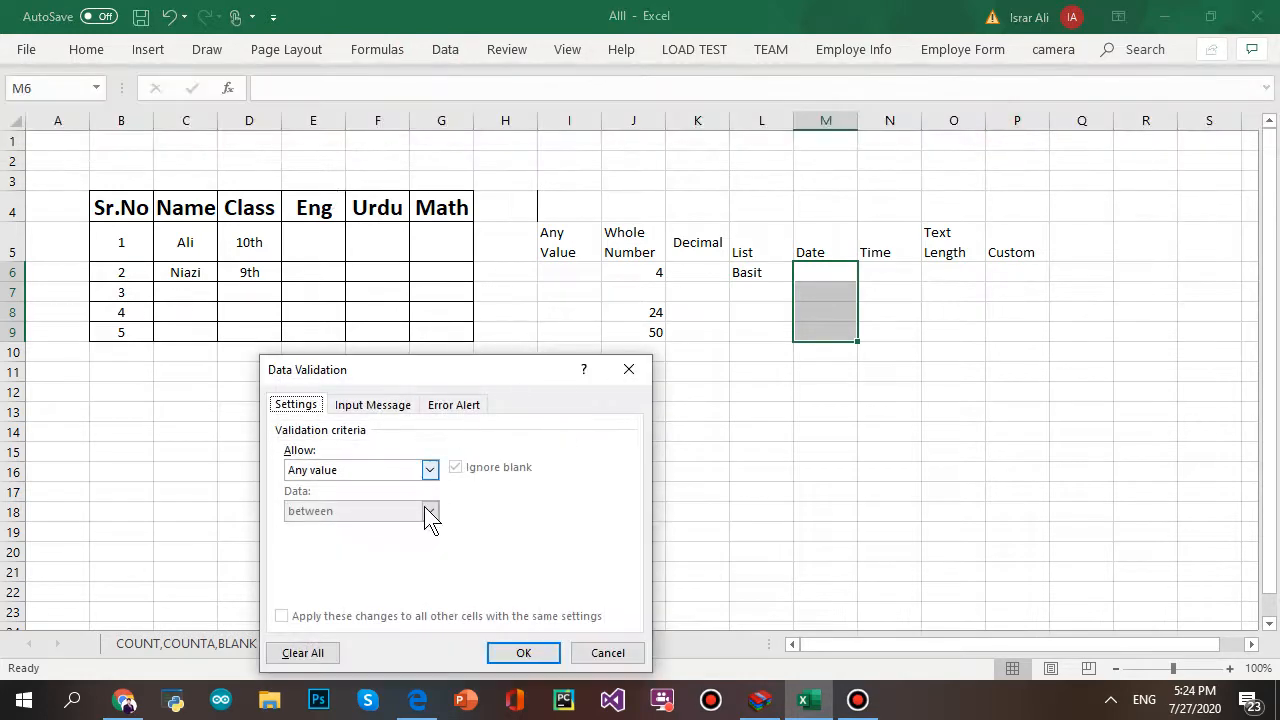
pyautogui.click(419, 470)
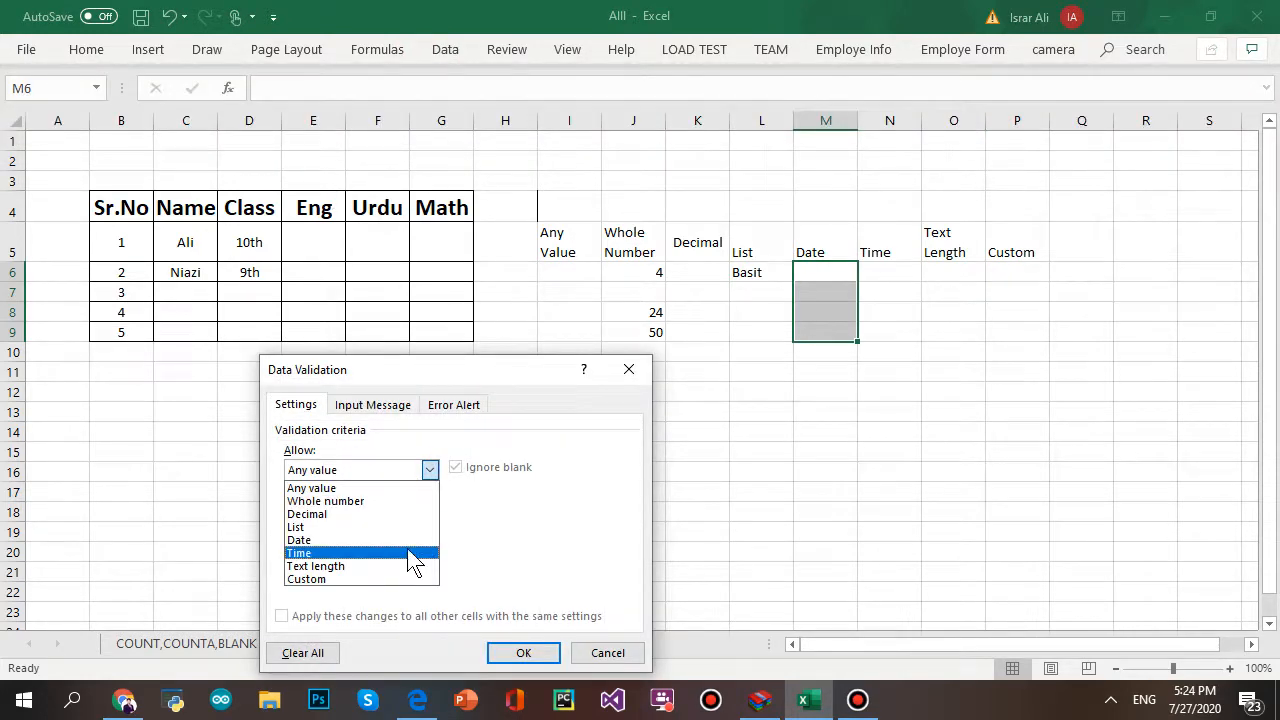
pyautogui.click(408, 540)
# - Enter 7/7/2020 as the start date, correcting typing mistakes
pyautogui.click(432, 547)
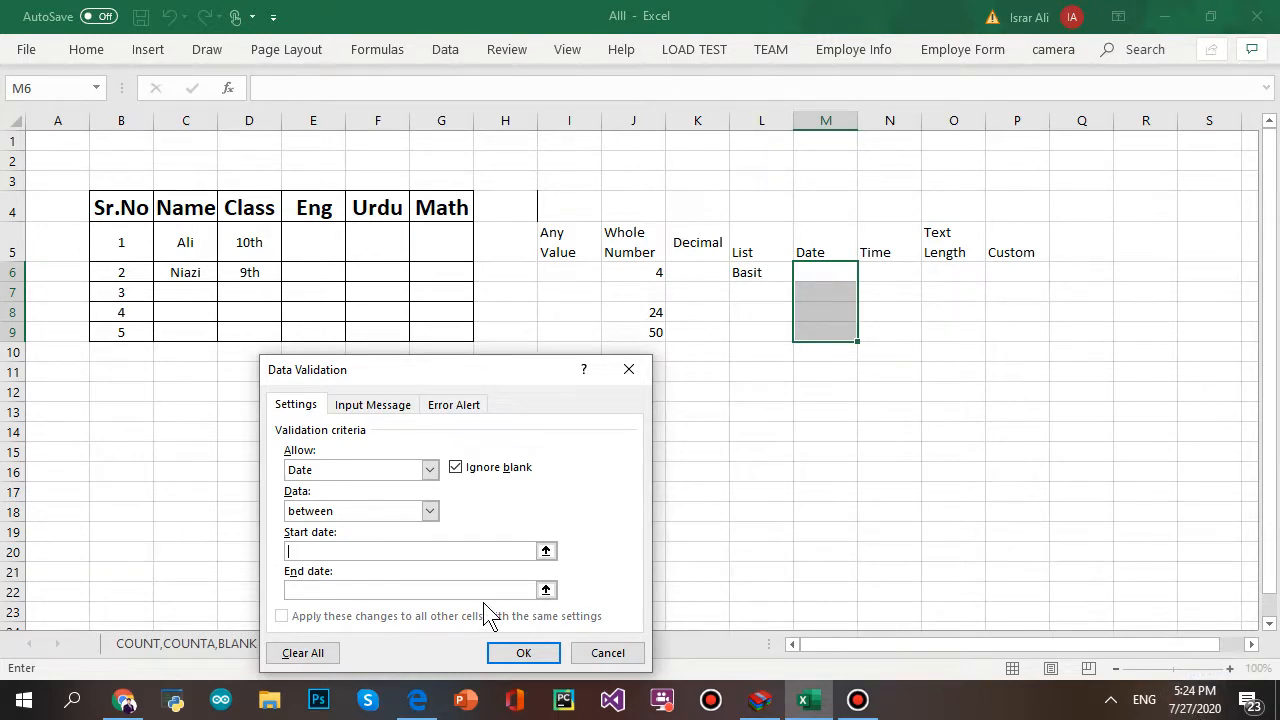
pyautogui.write('7/1/2020')
pyautogui.click(297, 553)
pyautogui.press('Right')
pyautogui.press('BackSpace')
pyautogui.write('7+')
pyautogui.press('Right')
pyautogui.press('BackSpace')
pyautogui.click(388, 555)
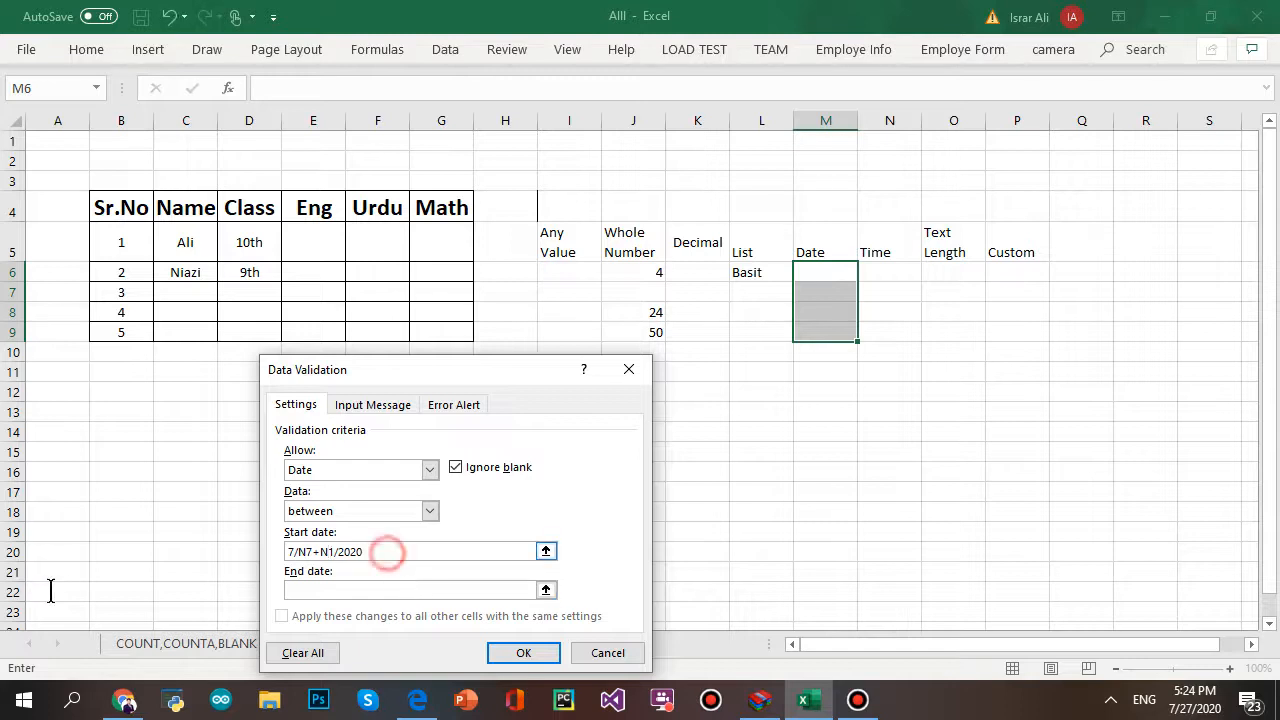
pyautogui.press('BackSpace')
pyautogui.press('BackSpace')
pyautogui.press('BackSpace')
pyautogui.press('BackSpace')
pyautogui.press('BackSpace')
pyautogui.press('BackSpace')
pyautogui.press('BackSpace')
pyautogui.press('BackSpace')
pyautogui.press('BackSpace')
pyautogui.press('BackSpace')
pyautogui.press('BackSpace')
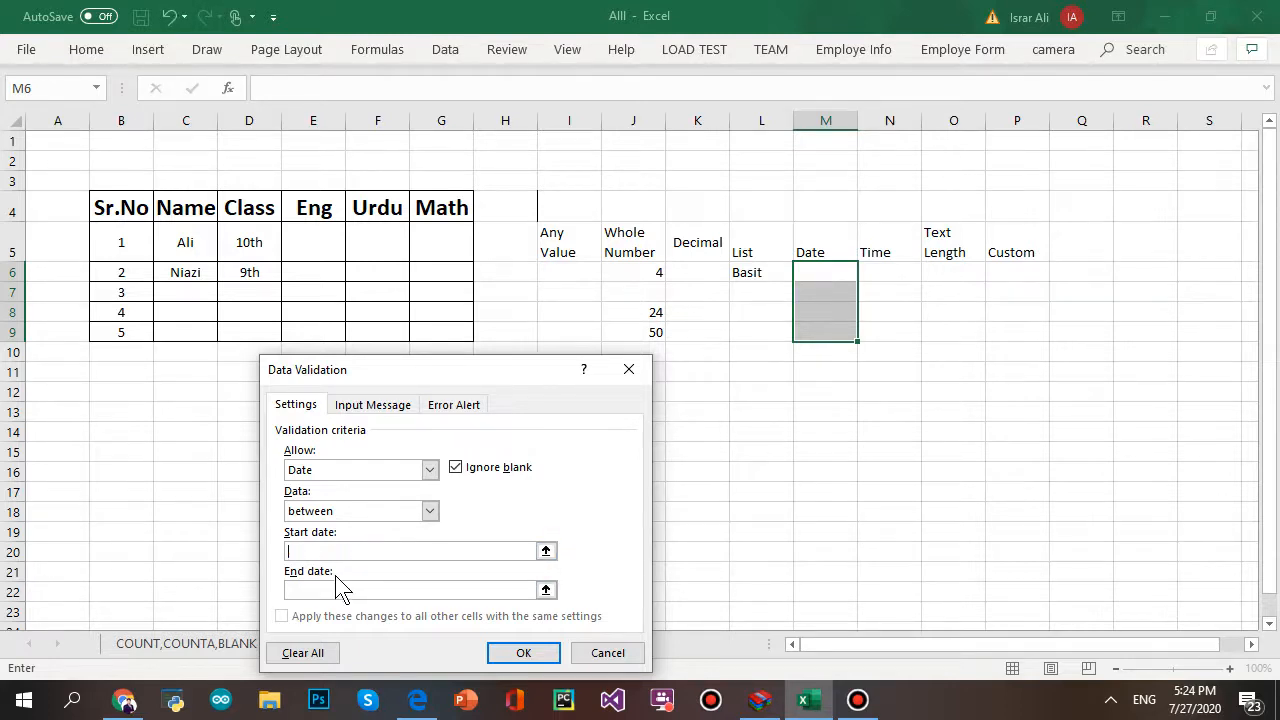
pyautogui.write('7/7/2020')
# - Enter 7/30/2020 as the end date and apply the date rule
pyautogui.press('Tab')
pyautogui.write('30')
pyautogui.press('BackSpace')
pyautogui.press('BackSpace')
pyautogui.write('7/30/202')
pyautogui.press('BackSpace')
pyautogui.write('2')
pyautogui.click(522, 652)
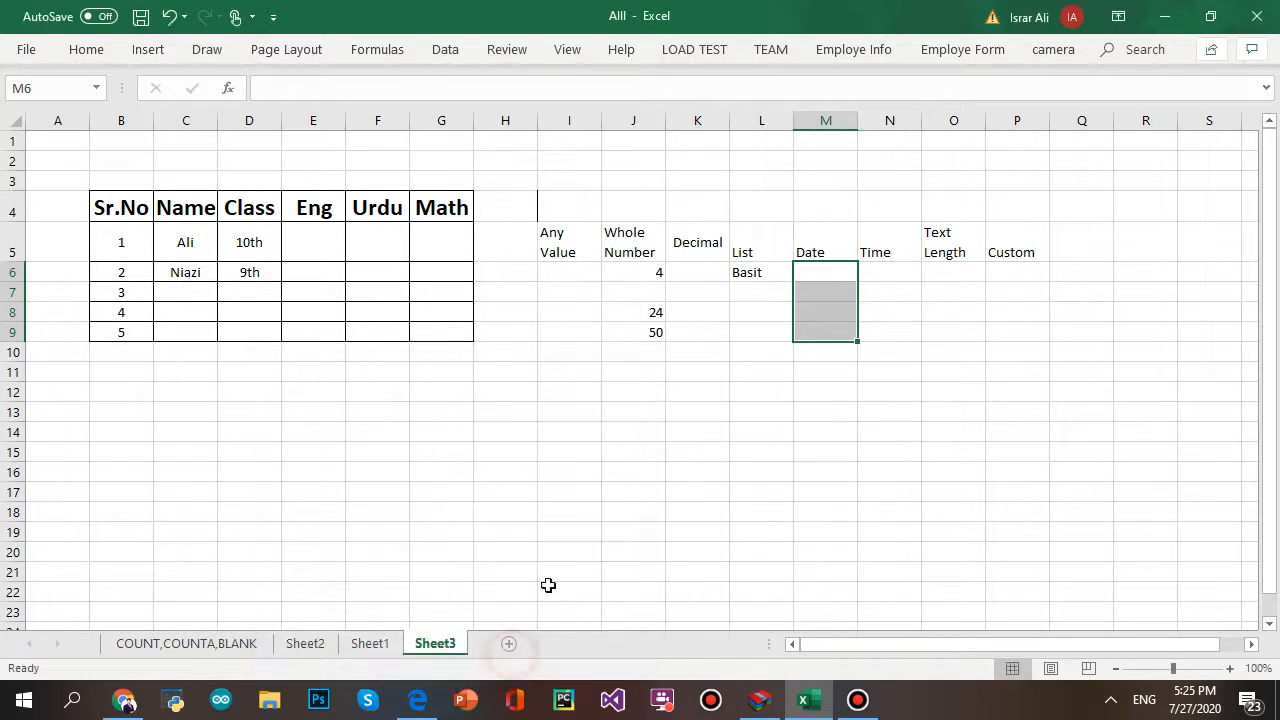
# - Select M6 and start typing a test date
pyautogui.click(846, 290)
pyautogui.click(829, 274)
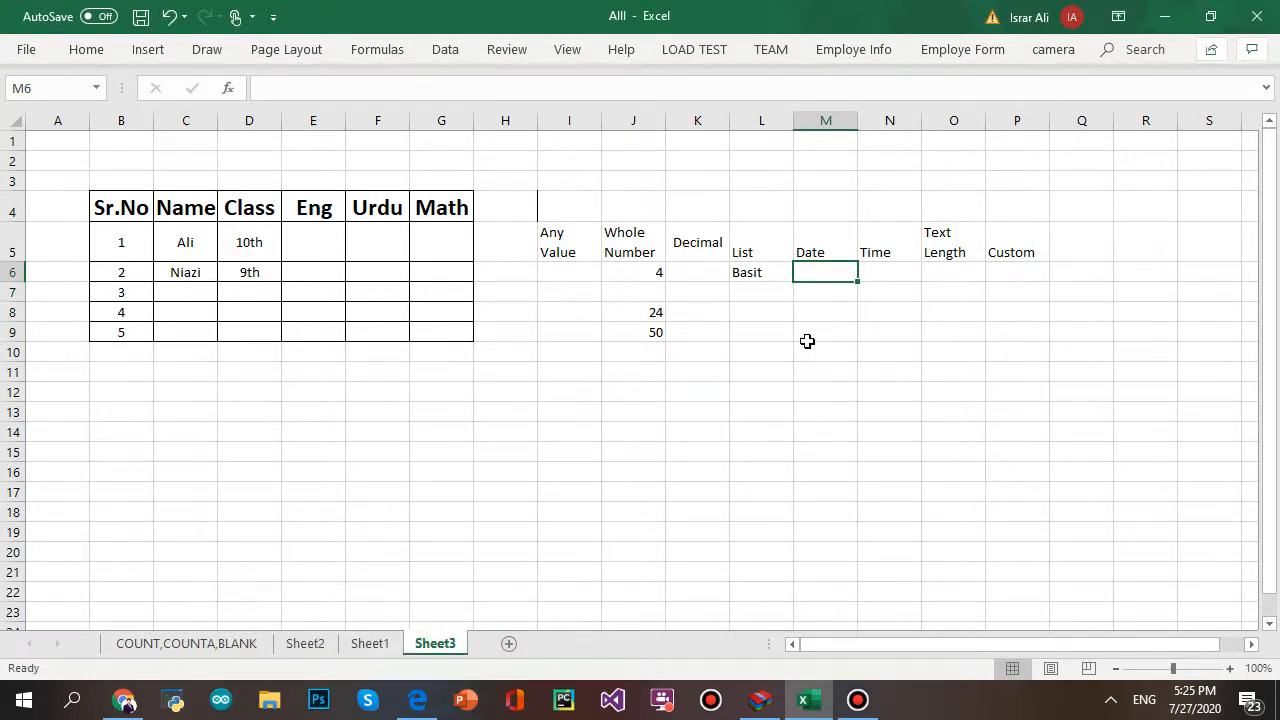
pyautogui.write('7')
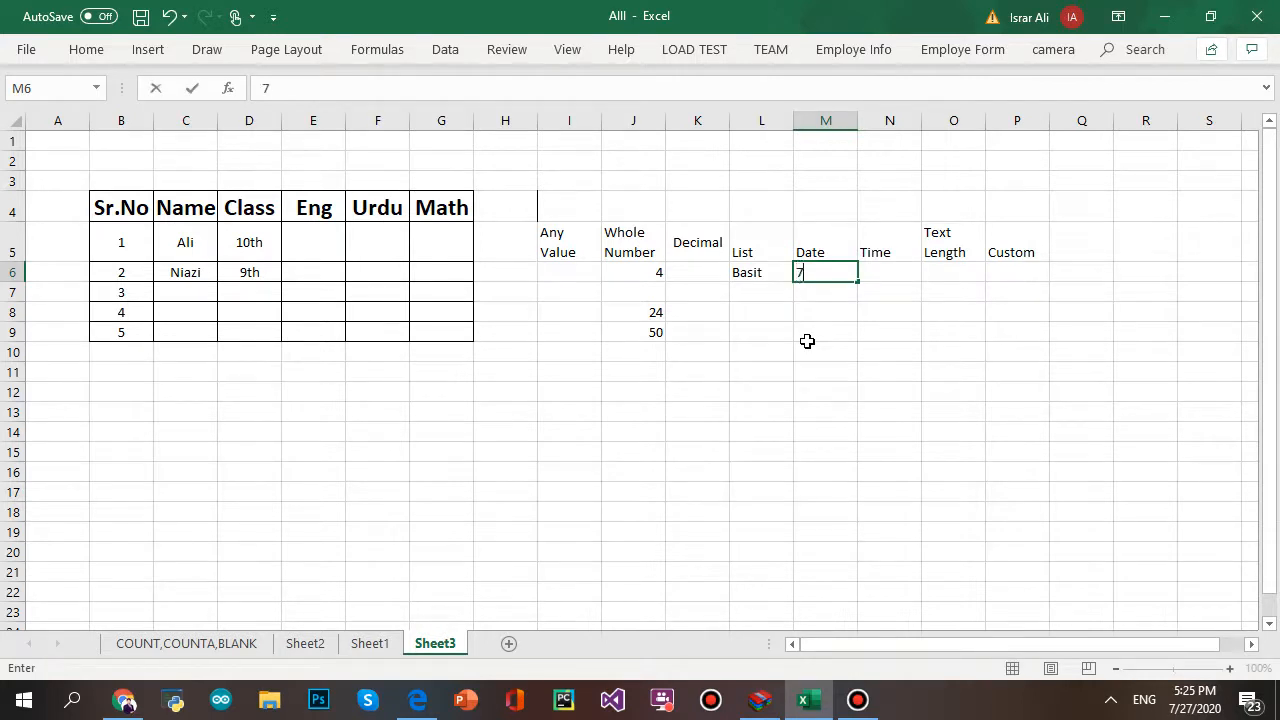
pyautogui.write('/88')
# - Correct the M6 entry to 7/8/2020 and commit it
pyautogui.press('BackSpace')
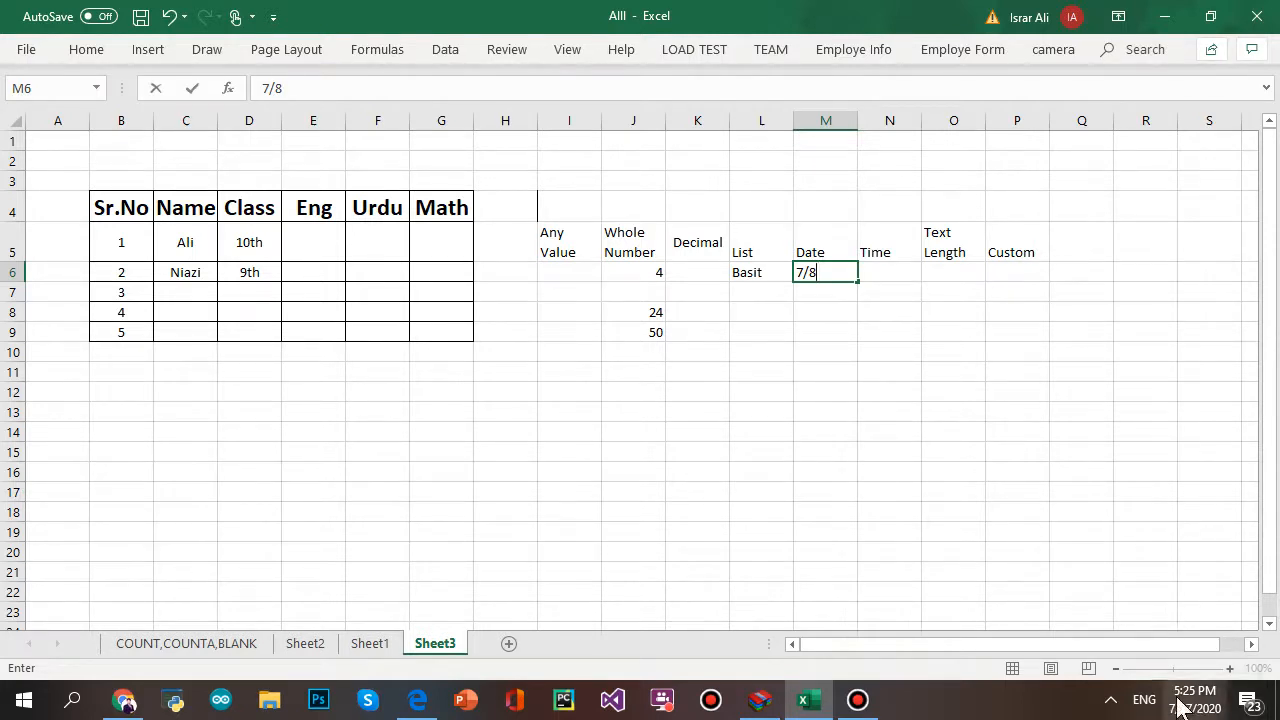
pyautogui.write('/')
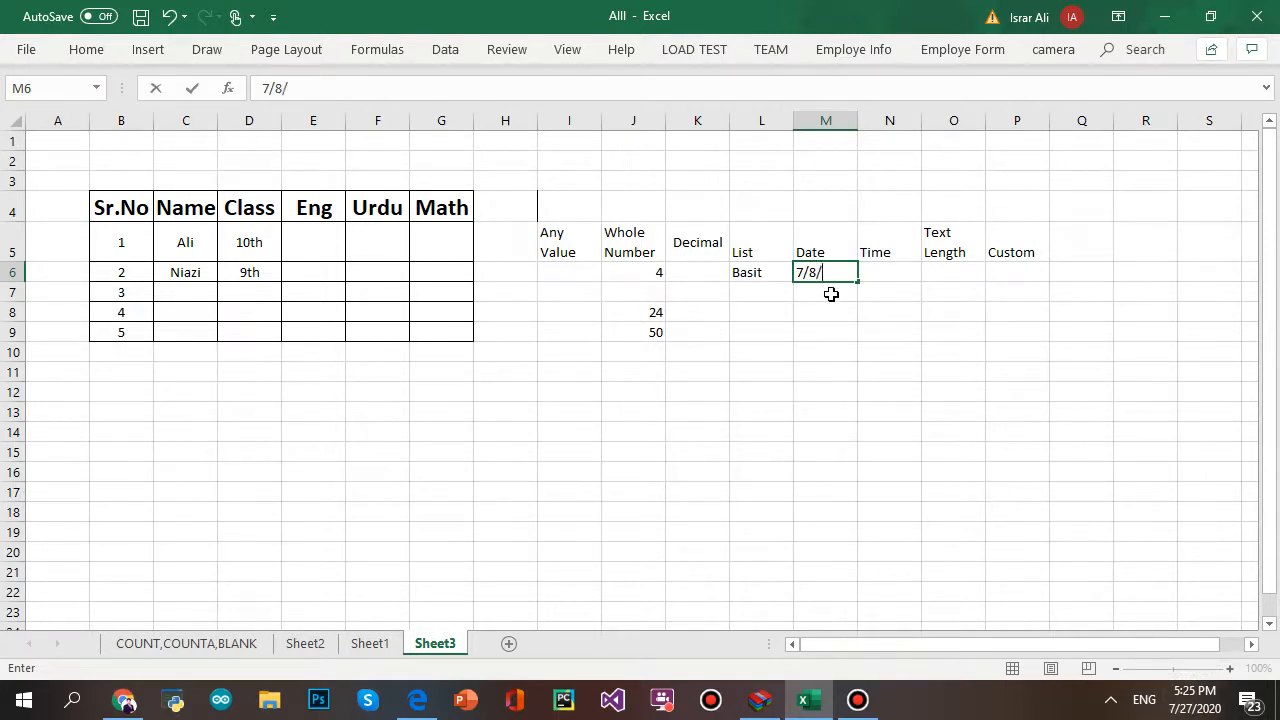
pyautogui.write('2020')
pyautogui.click(945, 355)
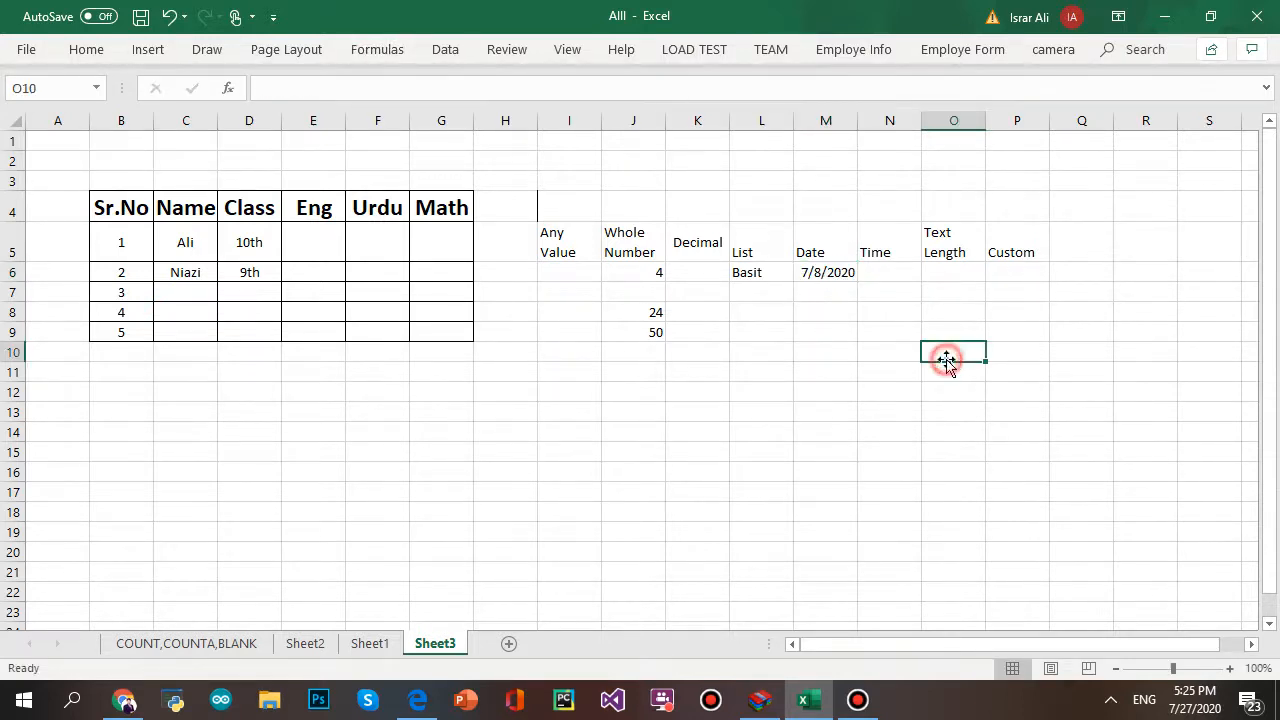
# - Enter 8/1/2020 in M7, see it rejected, and cancel it
pyautogui.click(818, 294)
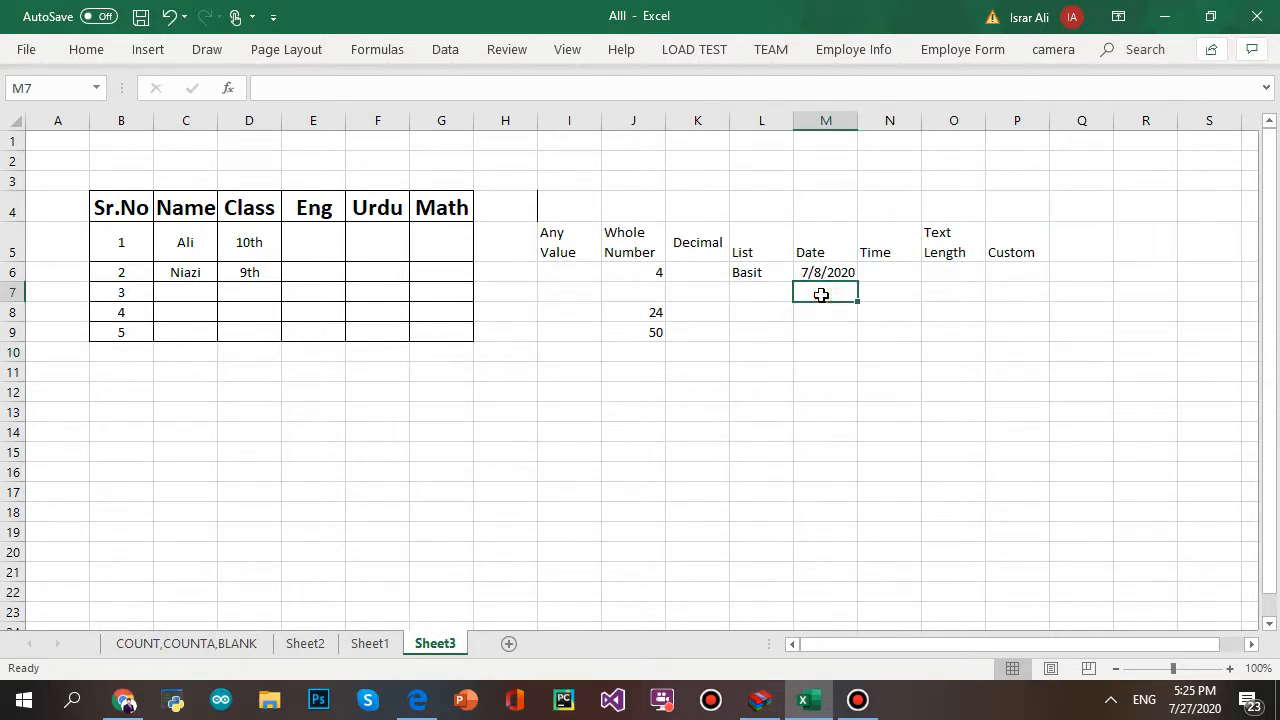
pyautogui.write('8/')
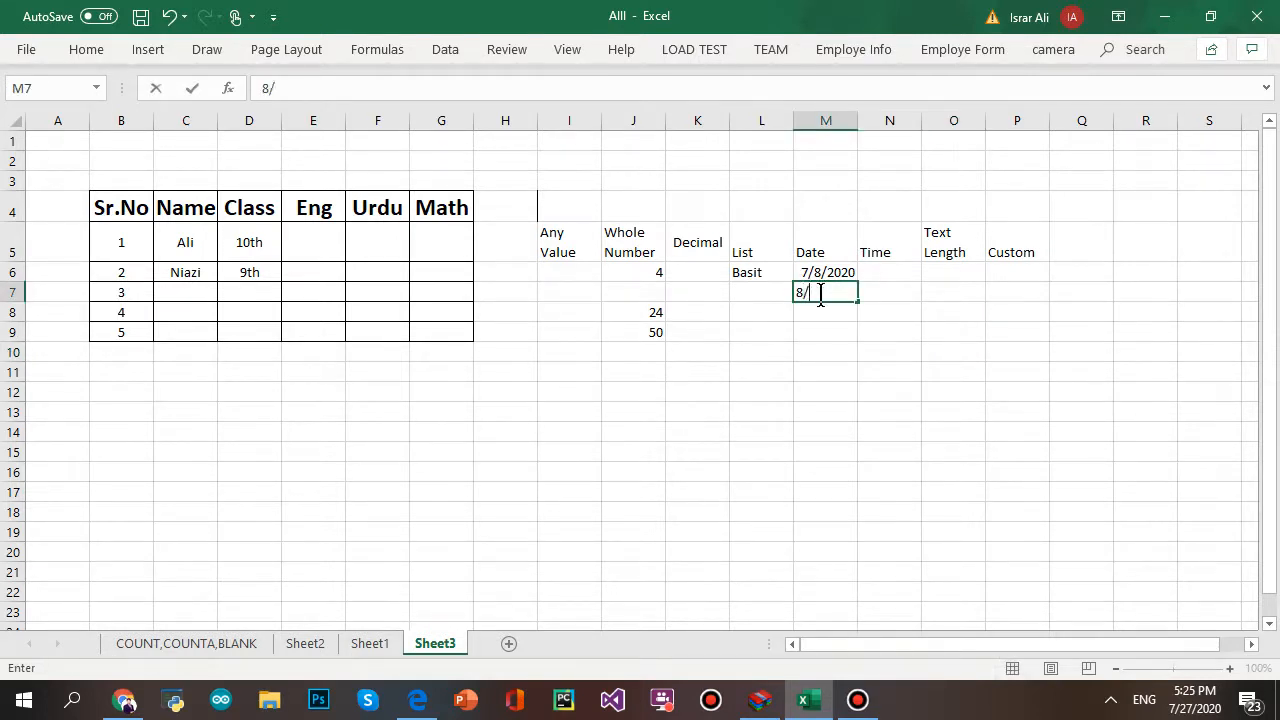
pyautogui.write('1/2020')
pyautogui.press('Return')
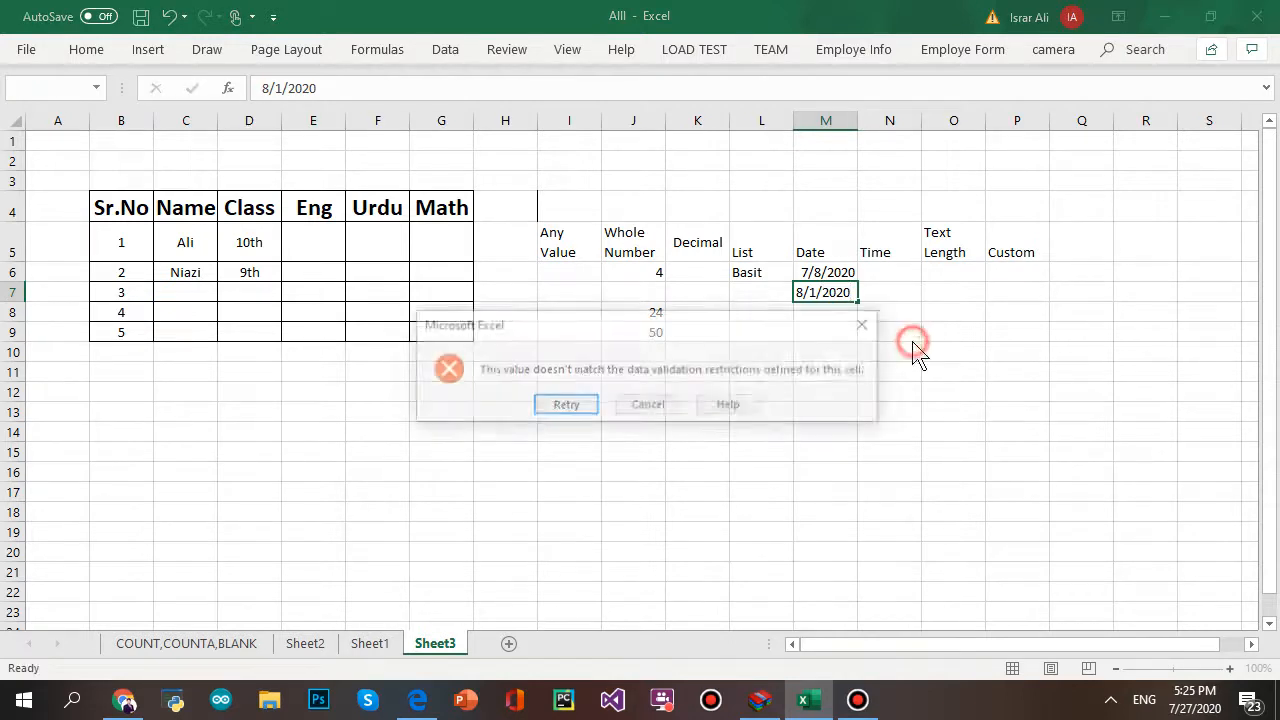
pyautogui.click(585, 410)
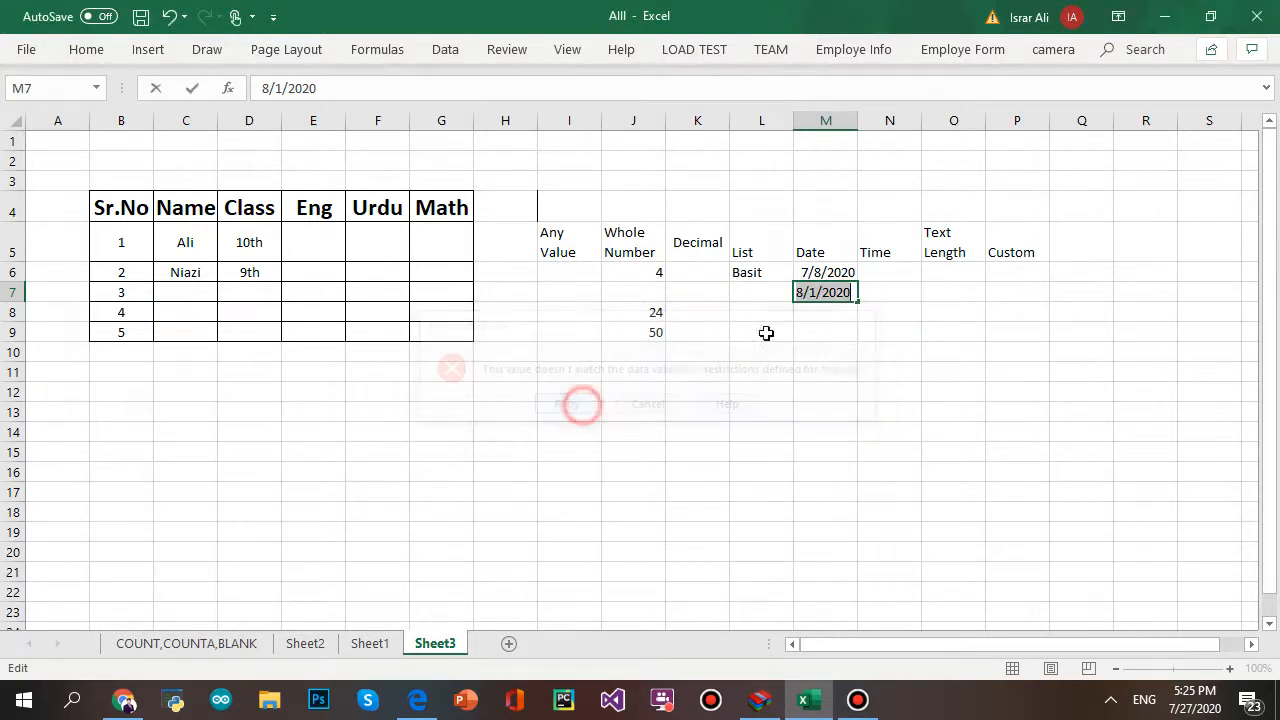
pyautogui.click(872, 276)
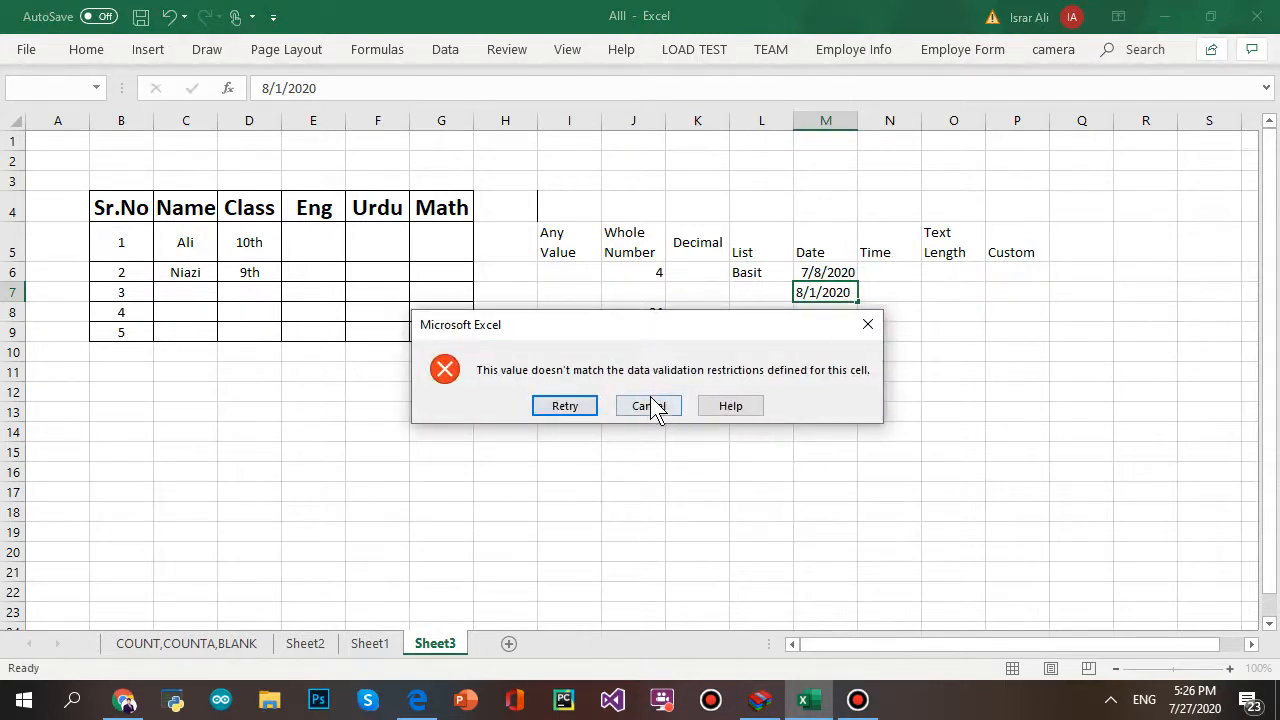
pyautogui.click(654, 406)
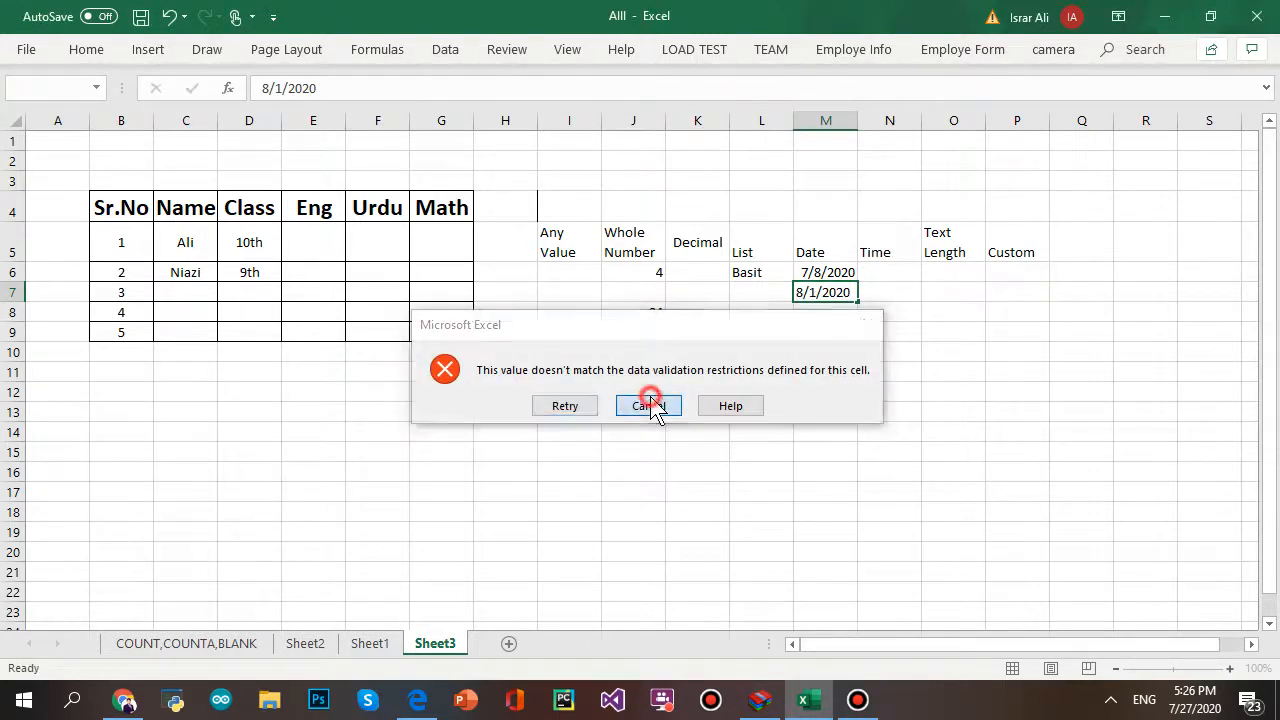
pyautogui.click(886, 268)
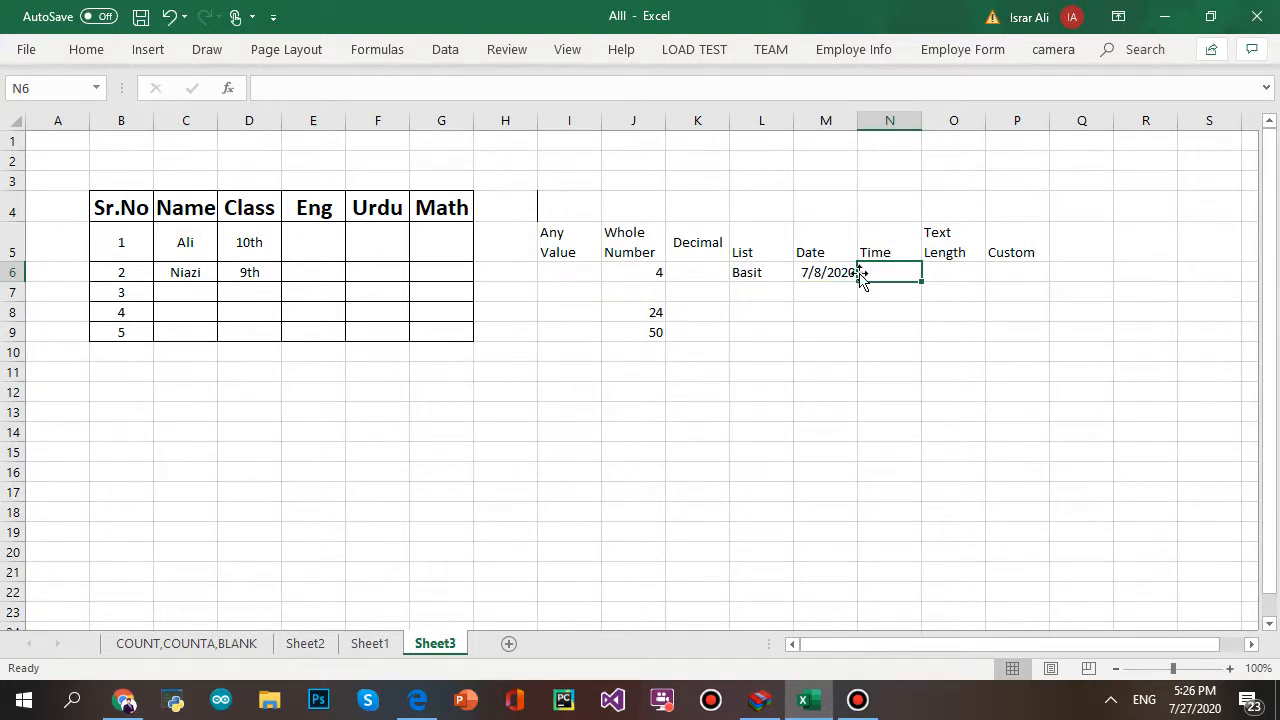
# - Select N7:N13 and set Data Validation to allow Time values
pyautogui.click(889, 286)
pyautogui.moveTo(889, 286); pyautogui.dragTo(889, 413)
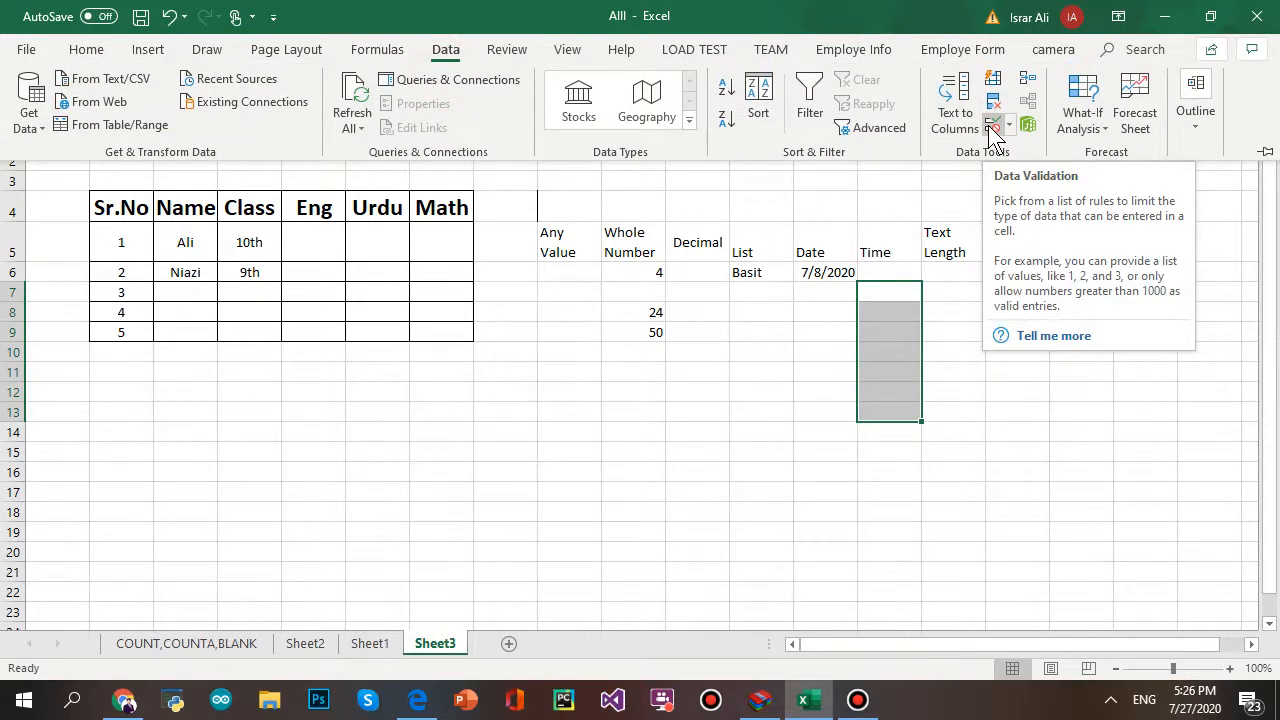
pyautogui.click(993, 131)
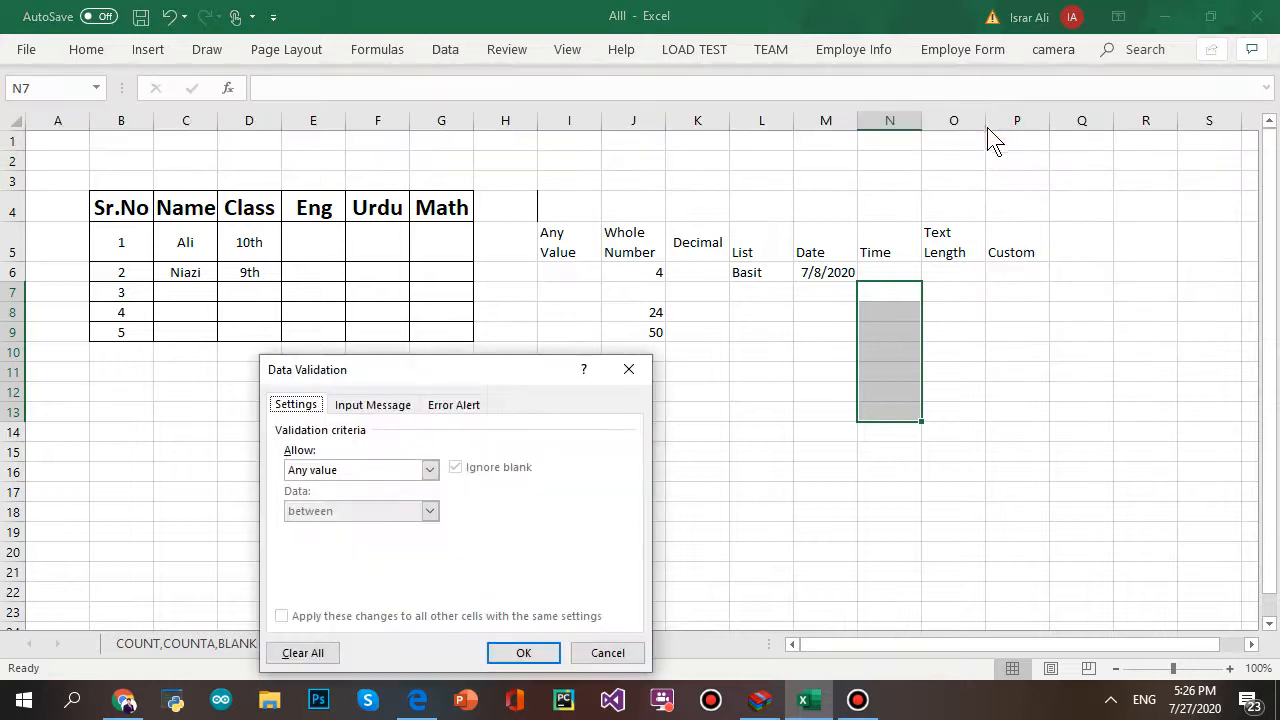
pyautogui.click(412, 472)
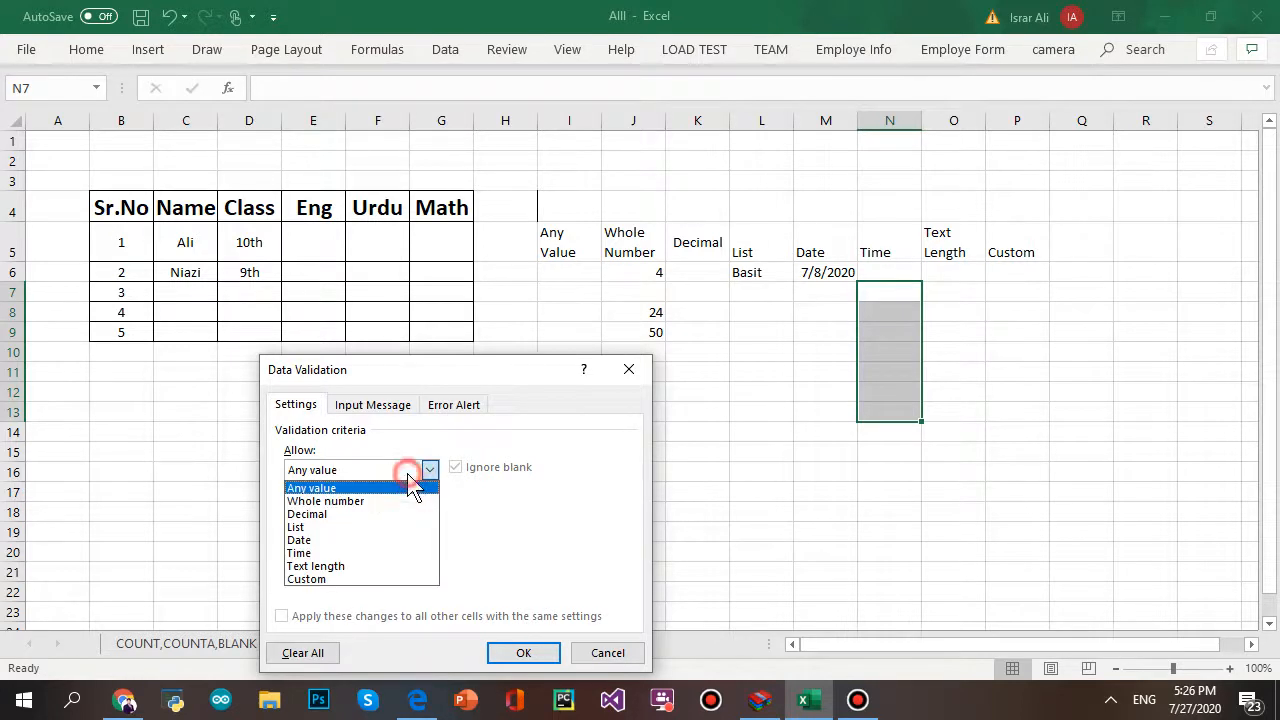
pyautogui.click(366, 555)
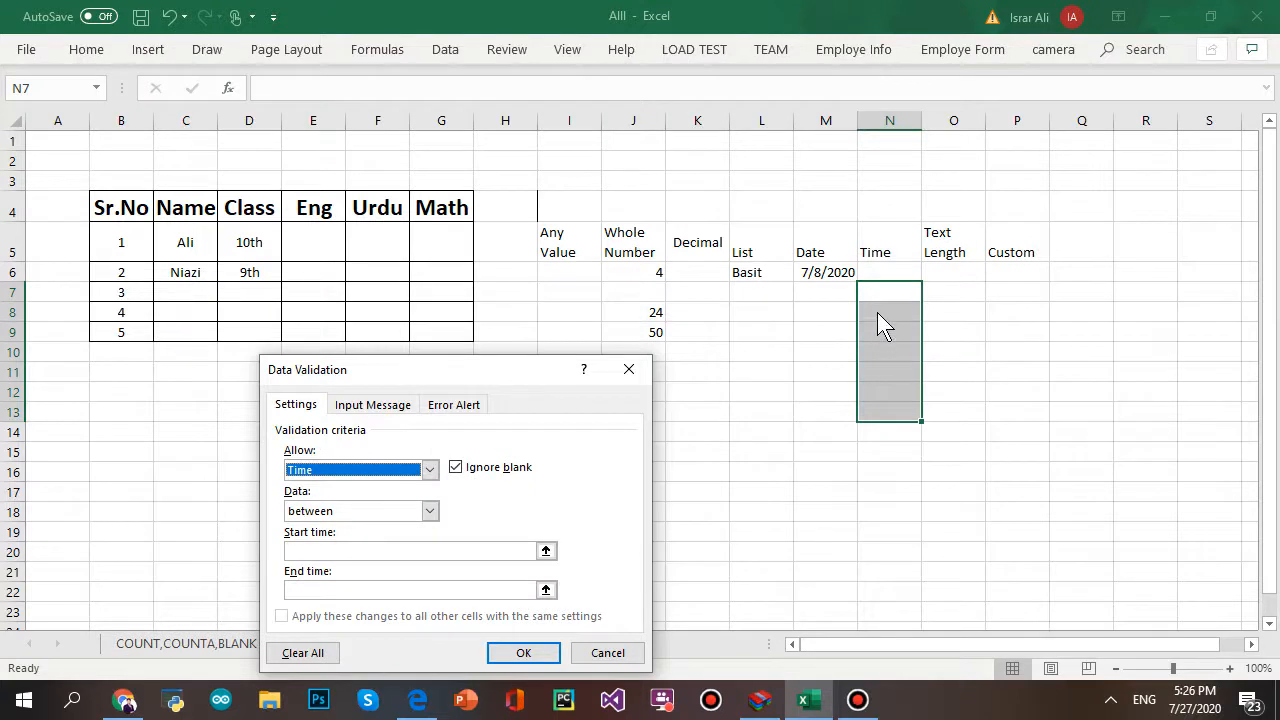
# - Set start time 8 AM and end time 7 PM, then apply the rule
pyautogui.click(386, 550)
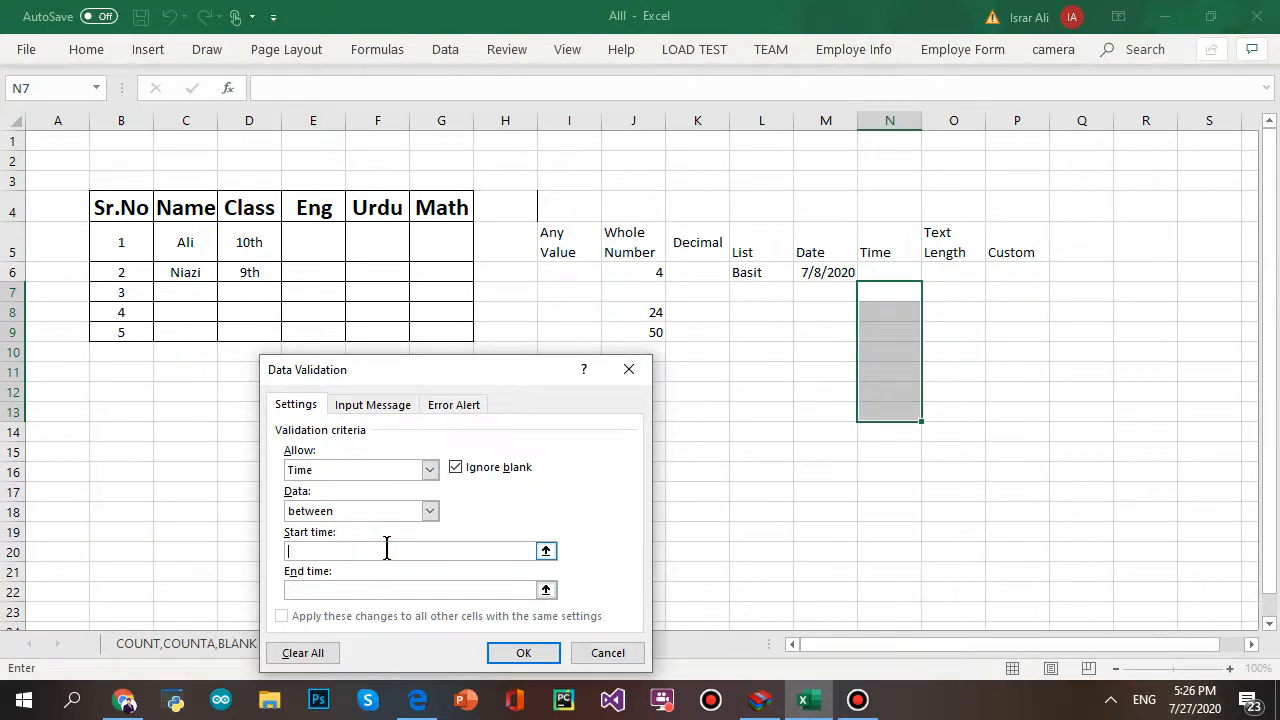
pyautogui.write('8 AM')
pyautogui.click(401, 589)
pyautogui.write('&')
pyautogui.press('BackSpace')
pyautogui.write('7 PM')
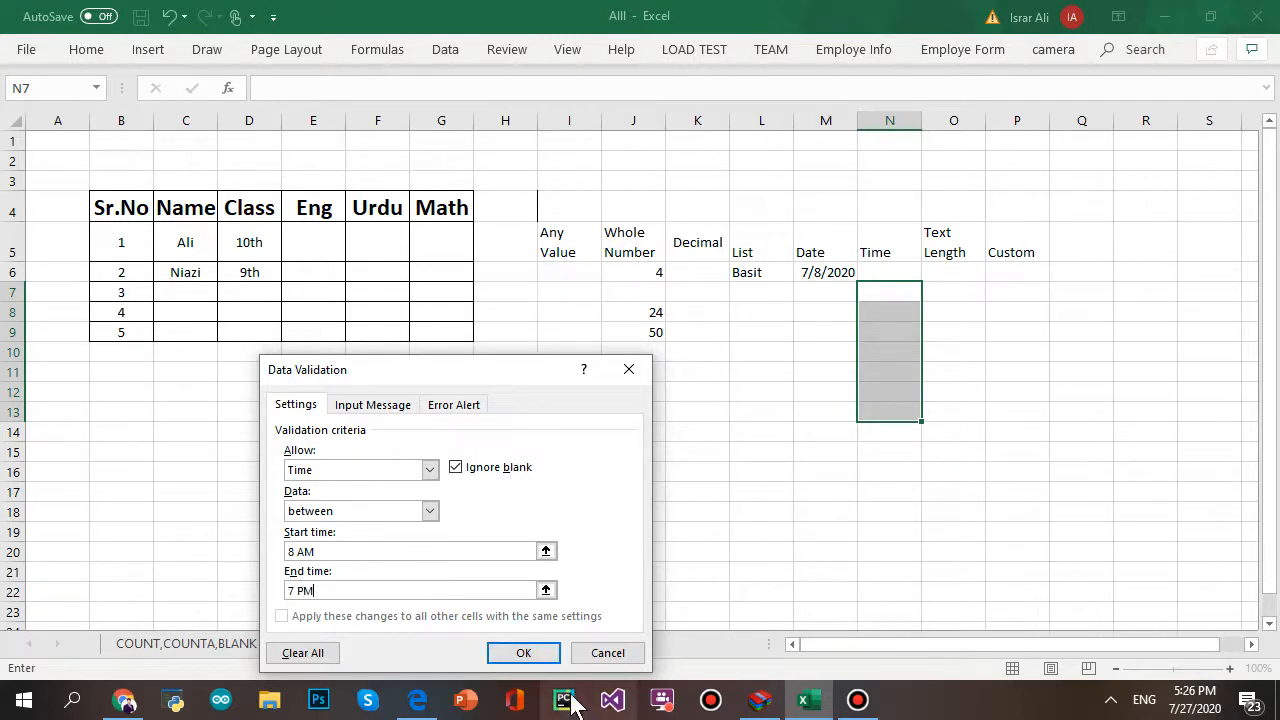
pyautogui.click(540, 655)
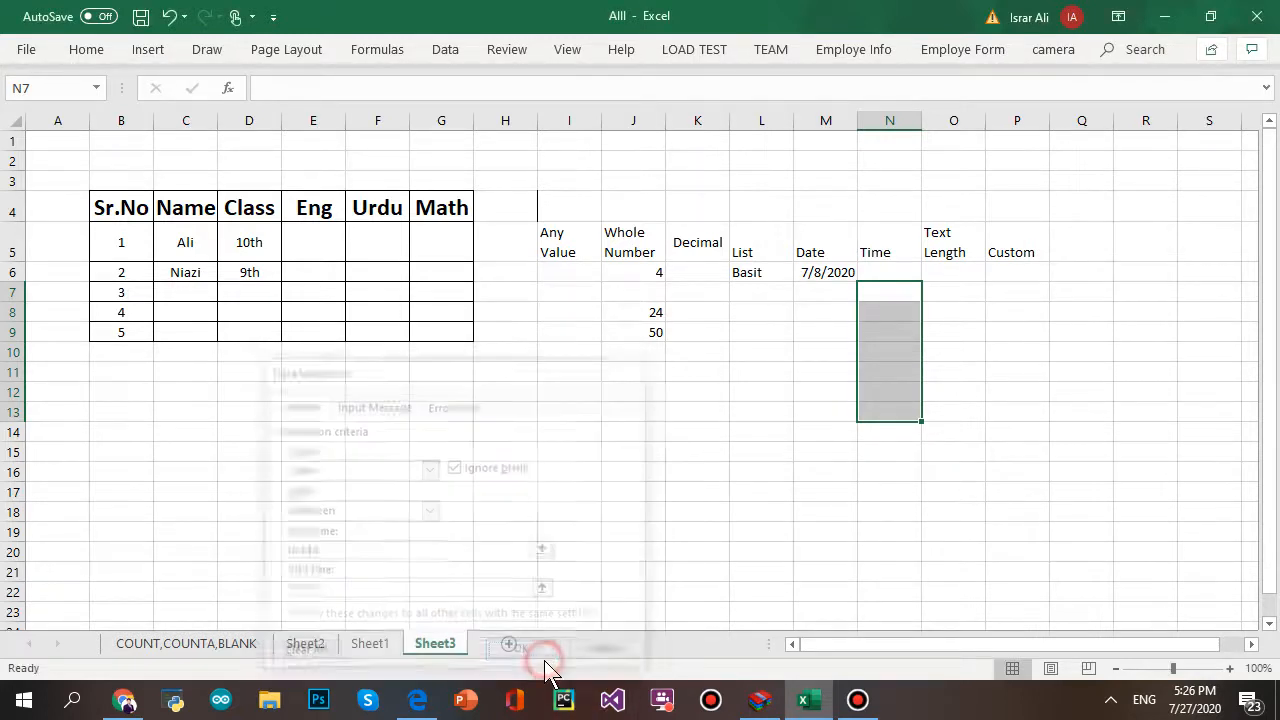
# - Enter 9 AM in N7 and 1 PM in N8
pyautogui.click(991, 471)
pyautogui.click(891, 291)
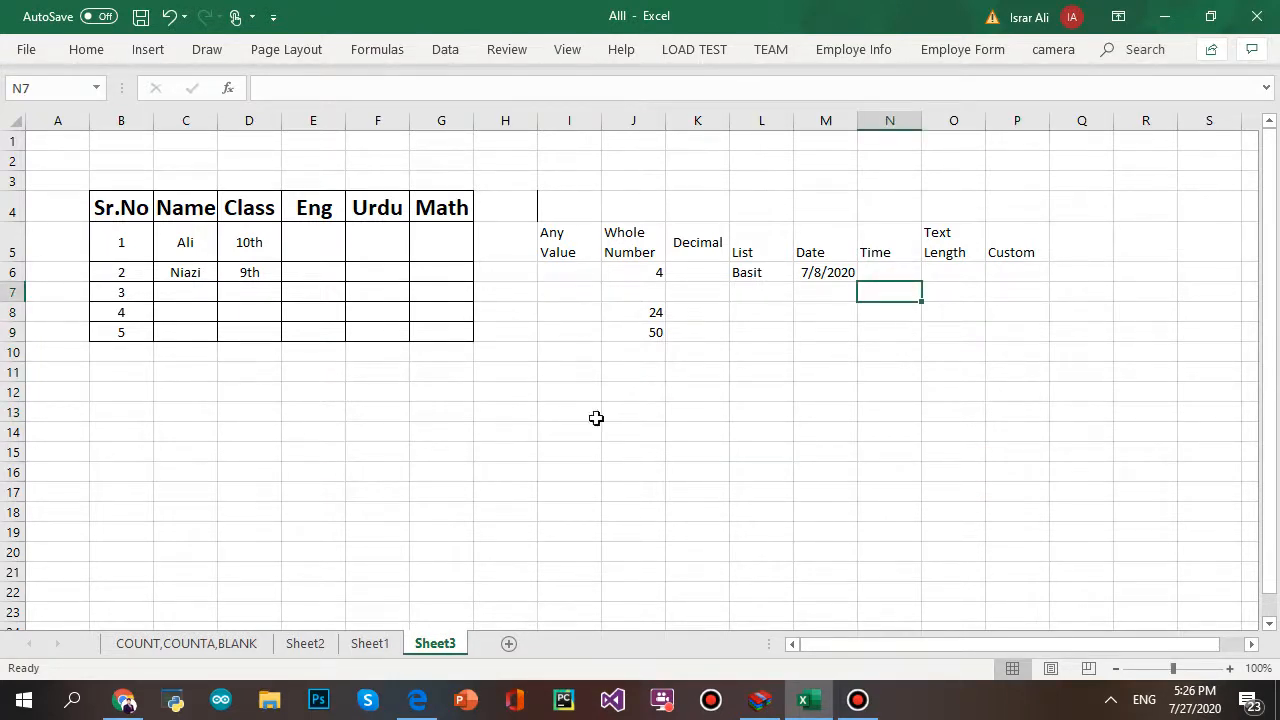
pyautogui.write('9 AM')
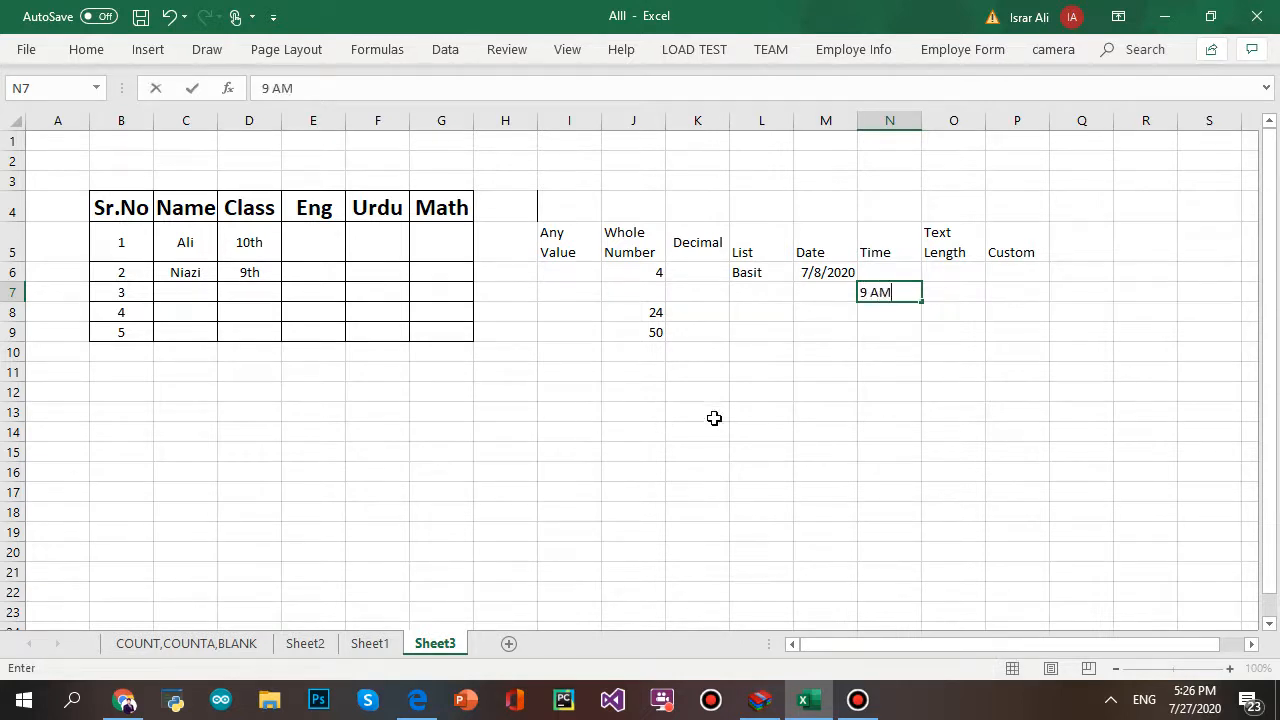
pyautogui.click(962, 455)
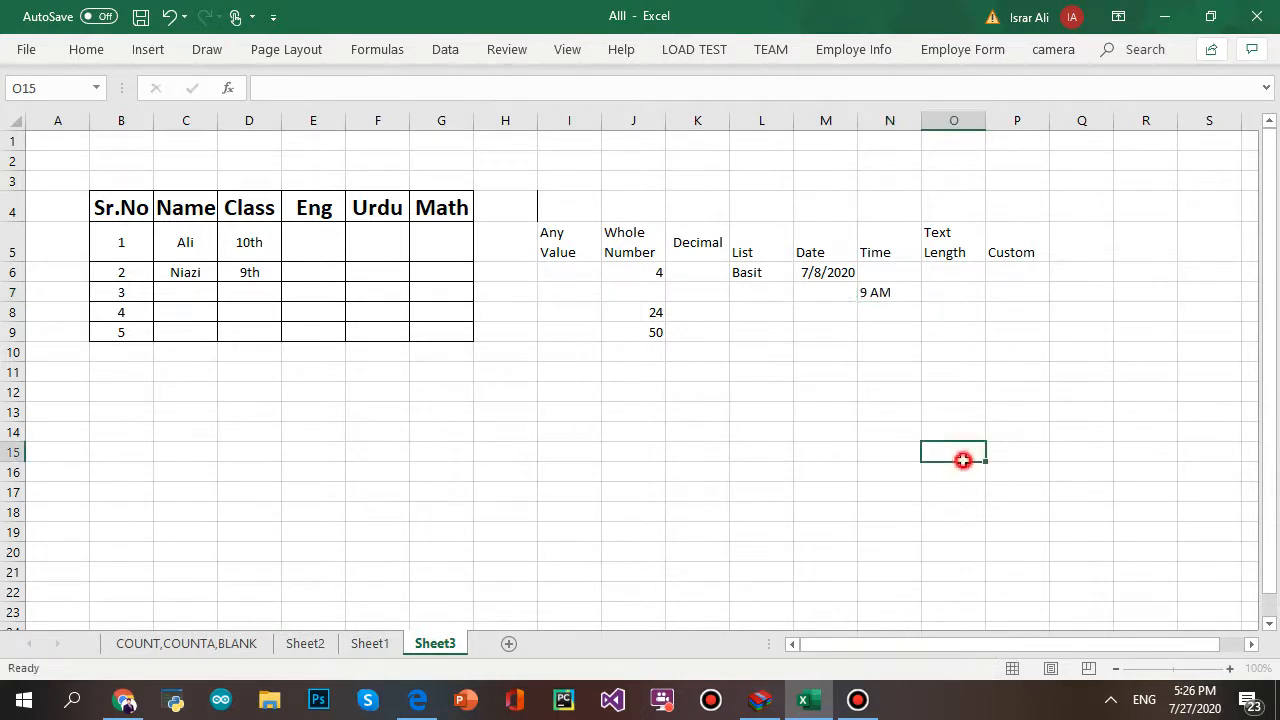
pyautogui.click(905, 316)
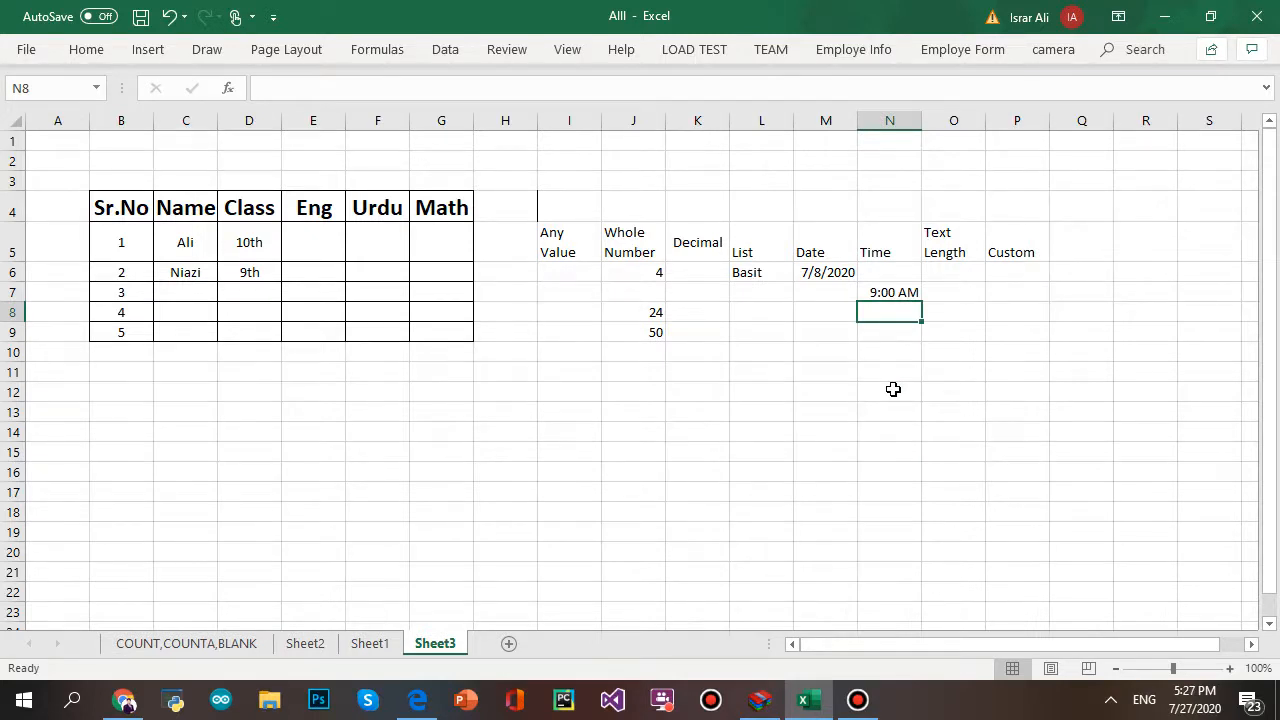
pyautogui.write('1 PM')
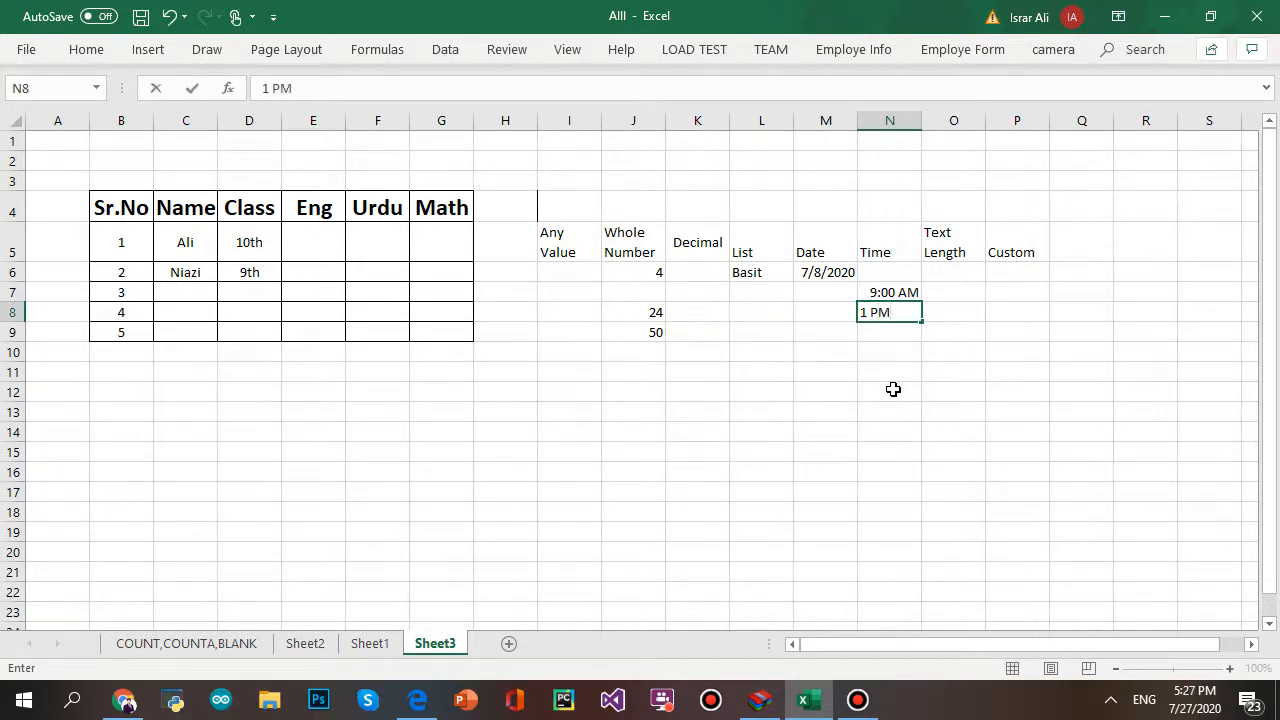
pyautogui.click(893, 389)
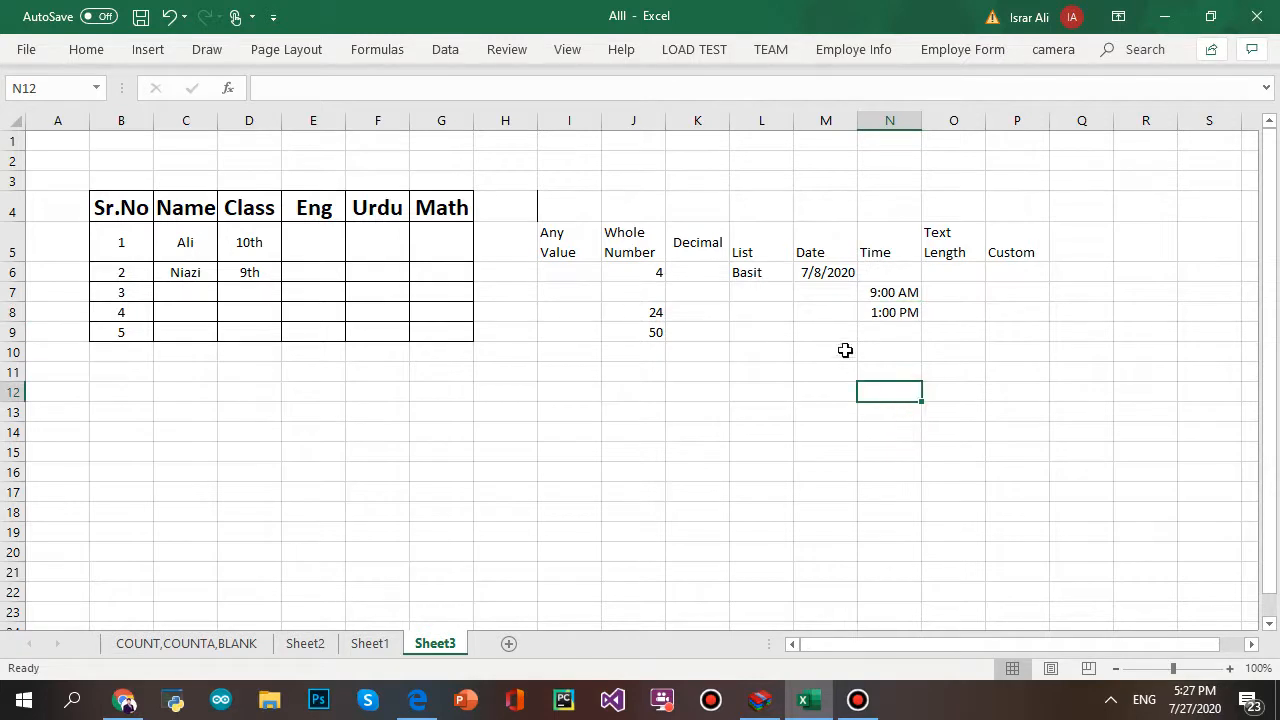
# - Enter 8 PM in N9, see it rejected, and cancel the entry
pyautogui.click(883, 332)
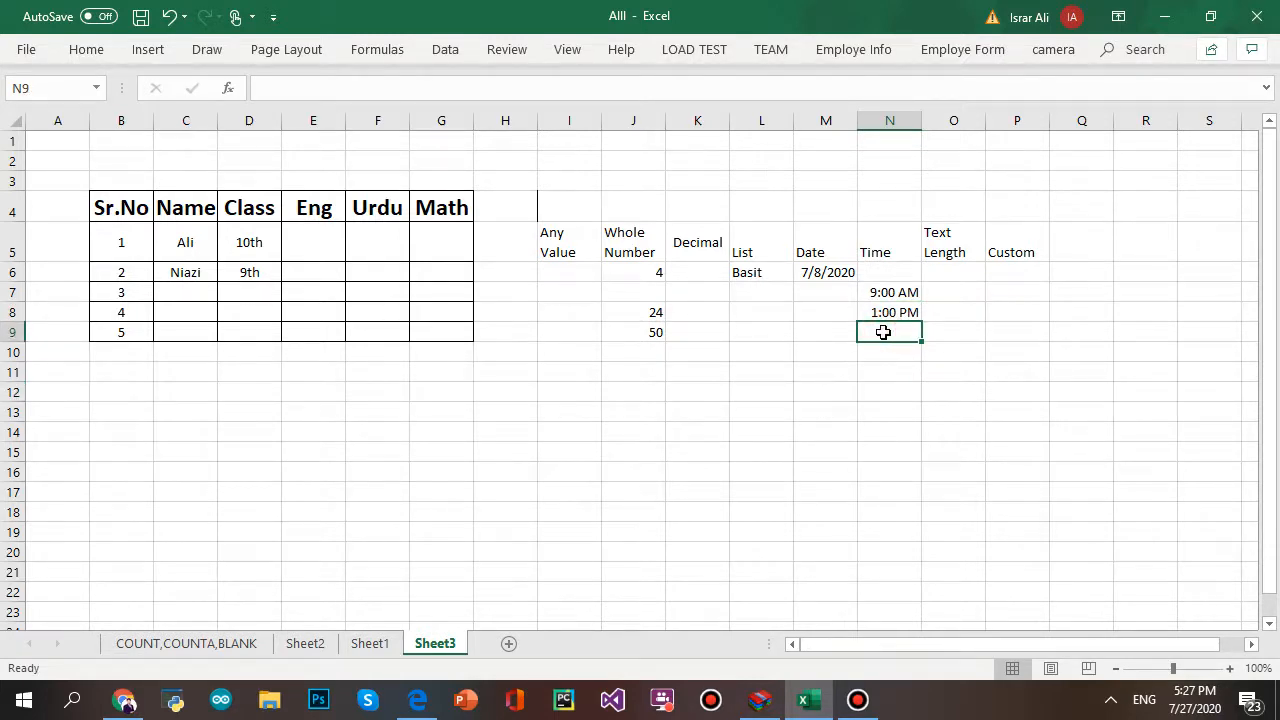
pyautogui.write('8')
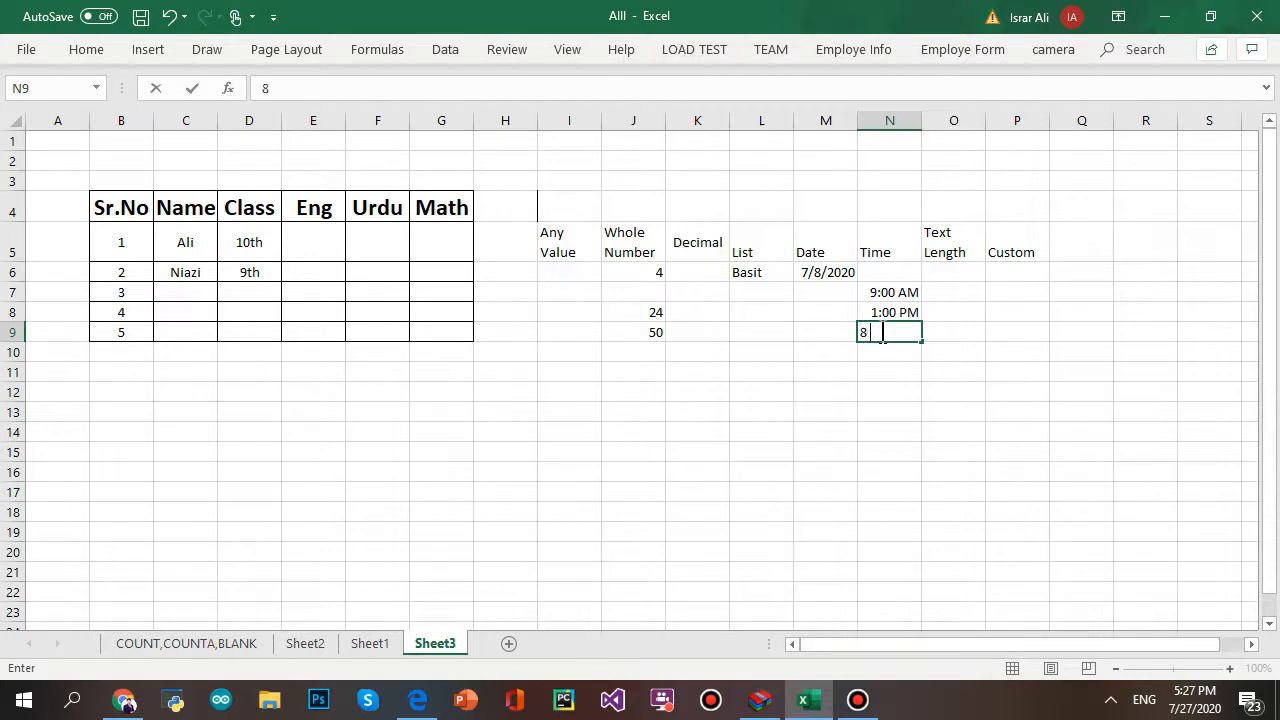
pyautogui.write(' PM')
pyautogui.press('Return')
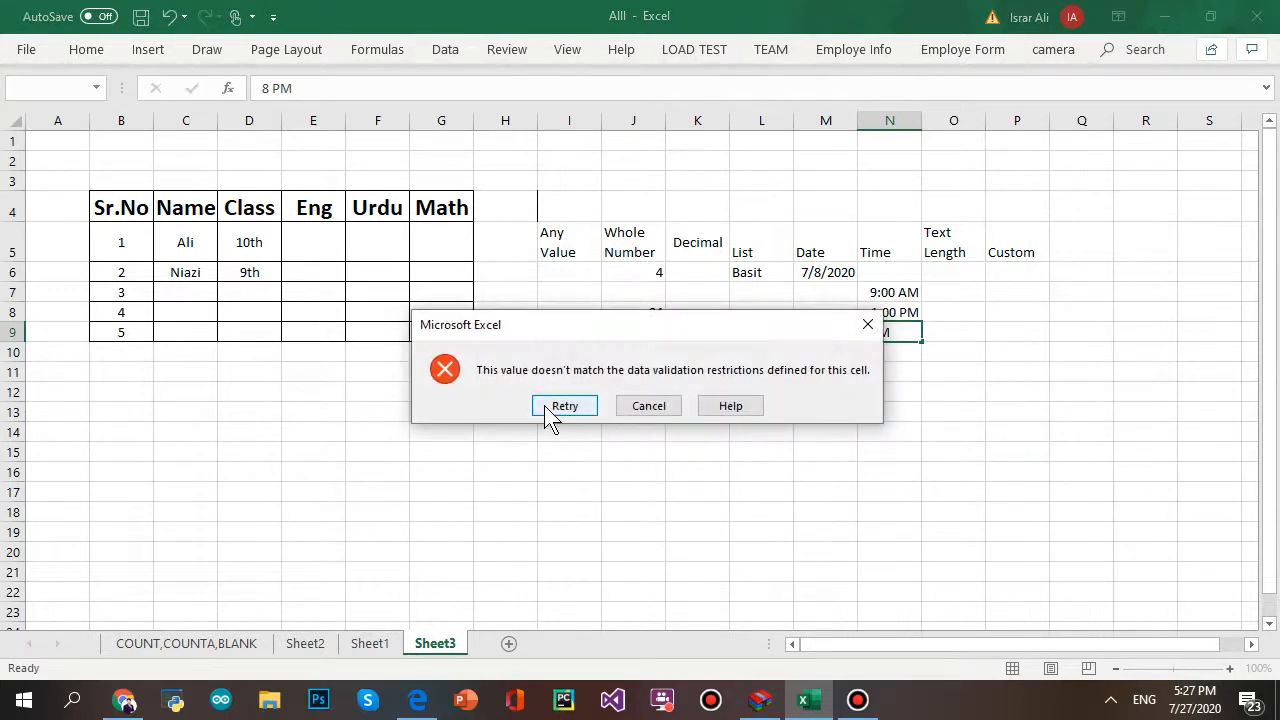
pyautogui.click(564, 405)
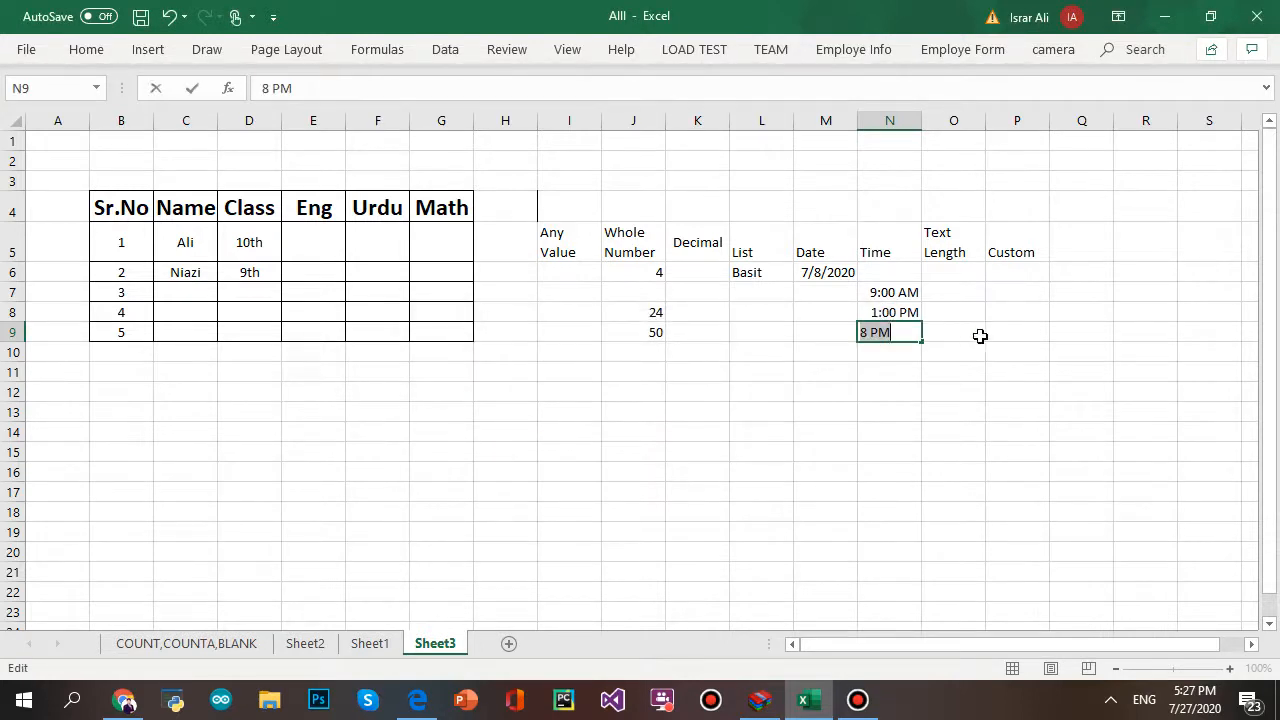
pyautogui.press('Escape')
pyautogui.click(980, 429)
pyautogui.click(964, 294)
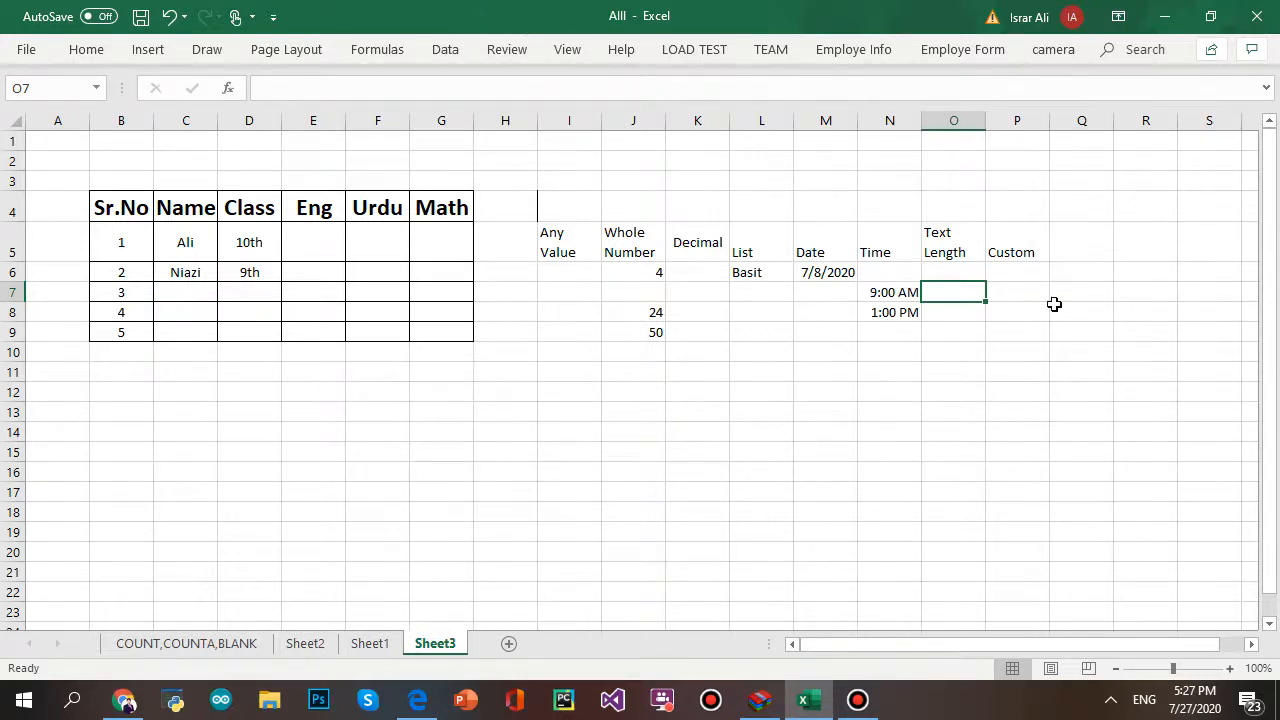
# - Give O7:O12 a Text length rule between 3 and 10 characters
pyautogui.moveTo(942, 293); pyautogui.dragTo(951, 395)
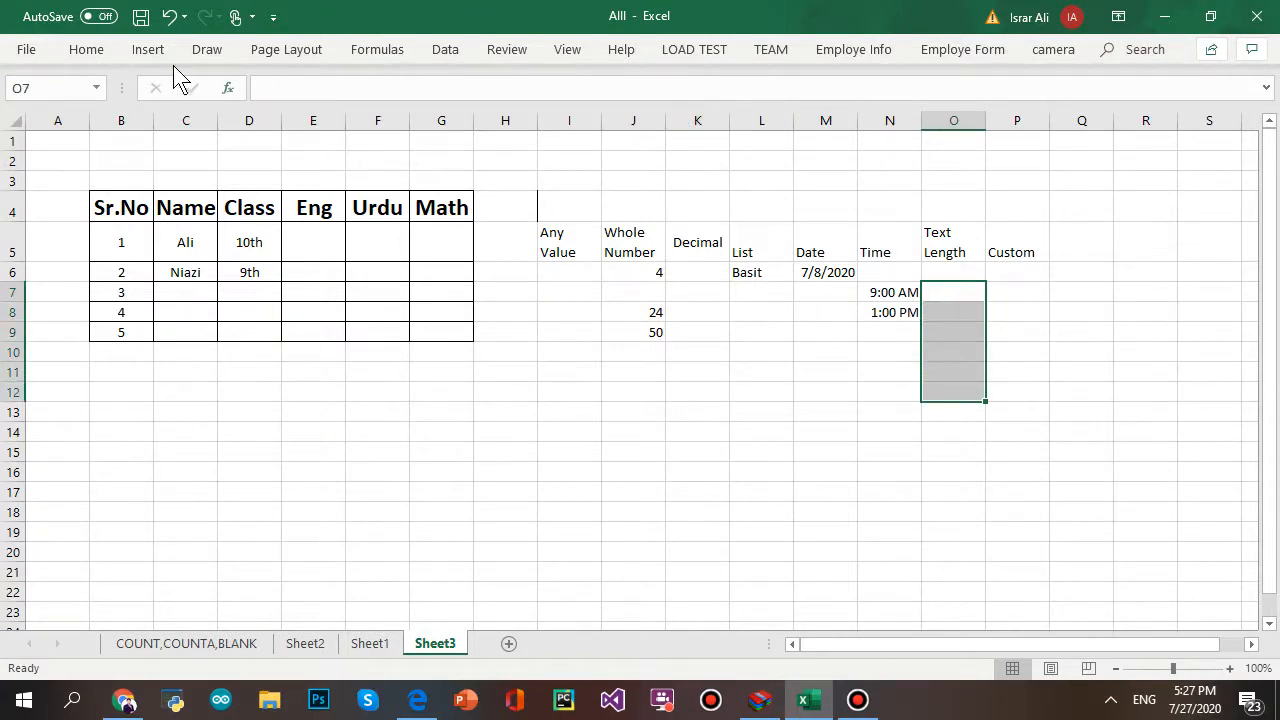
pyautogui.click(455, 56)
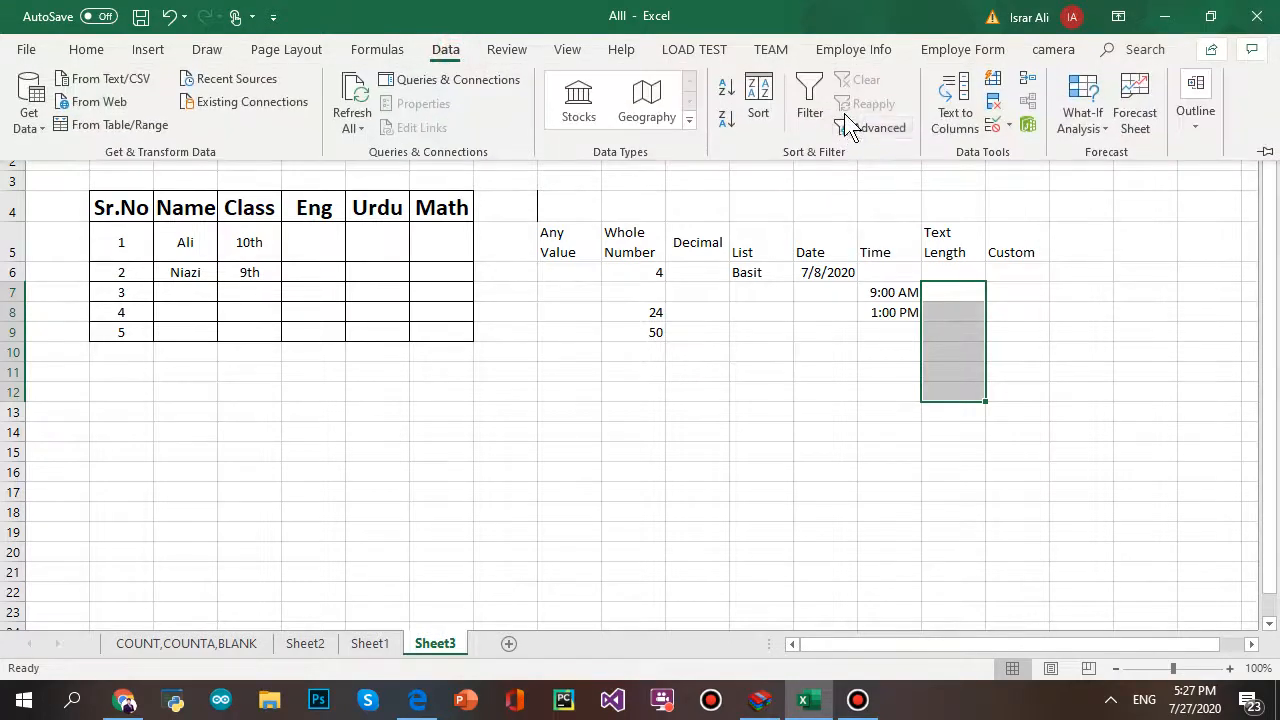
pyautogui.click(993, 124)
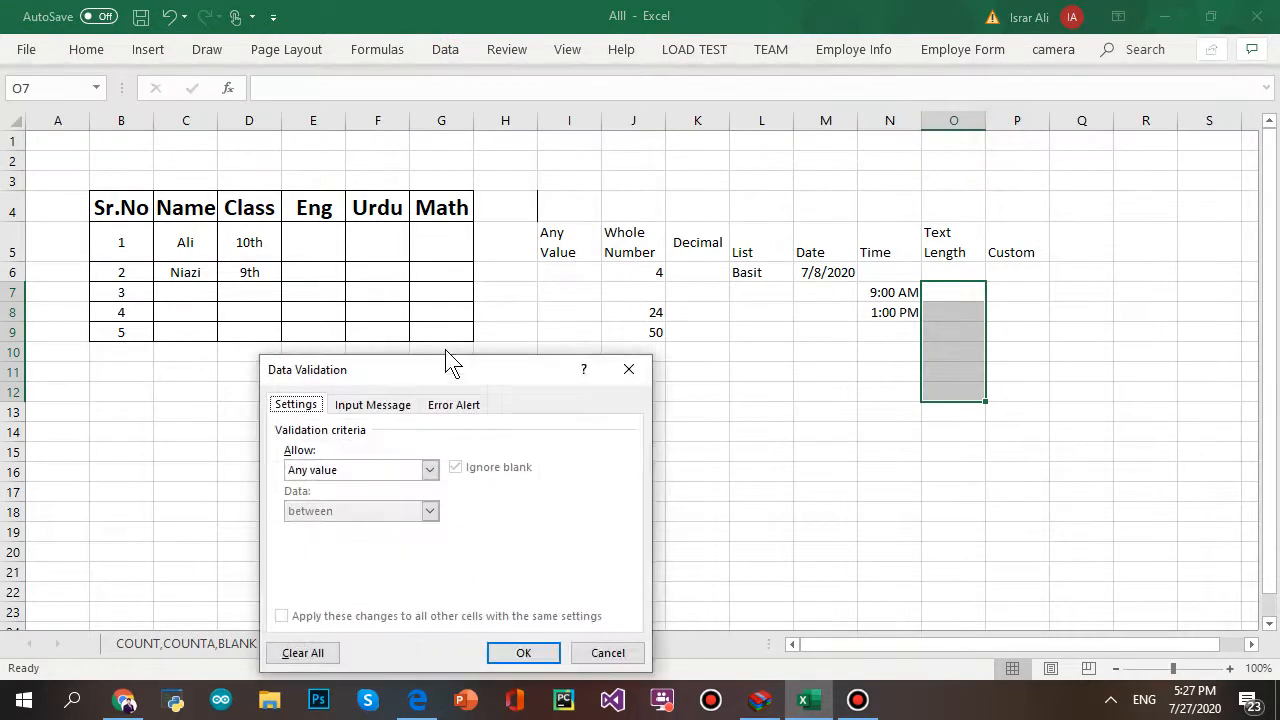
pyautogui.click(431, 470)
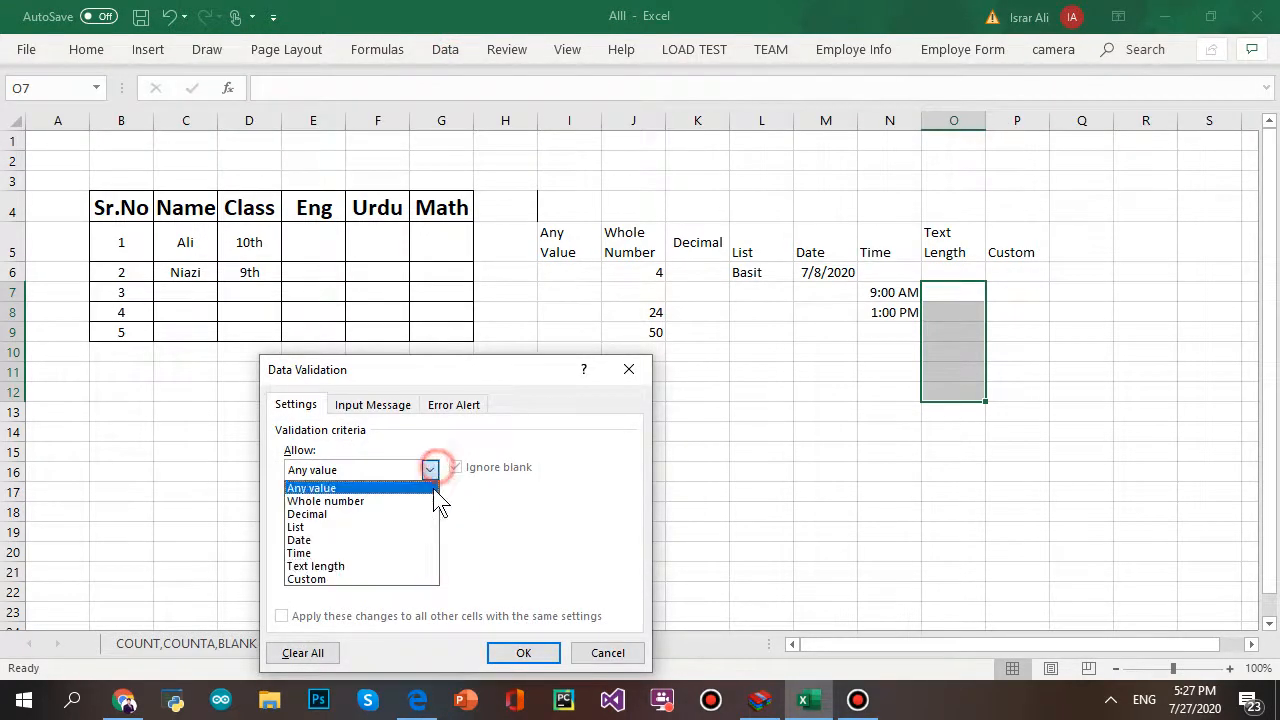
pyautogui.click(390, 566)
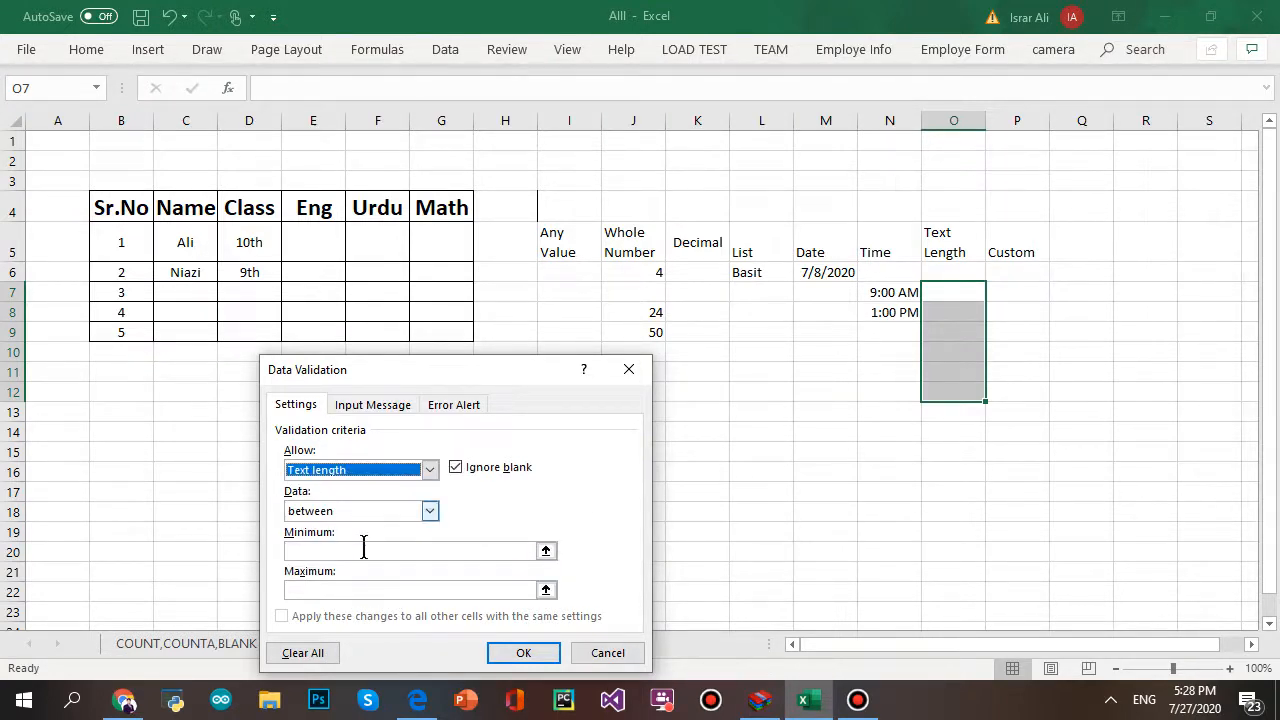
pyautogui.click(363, 550)
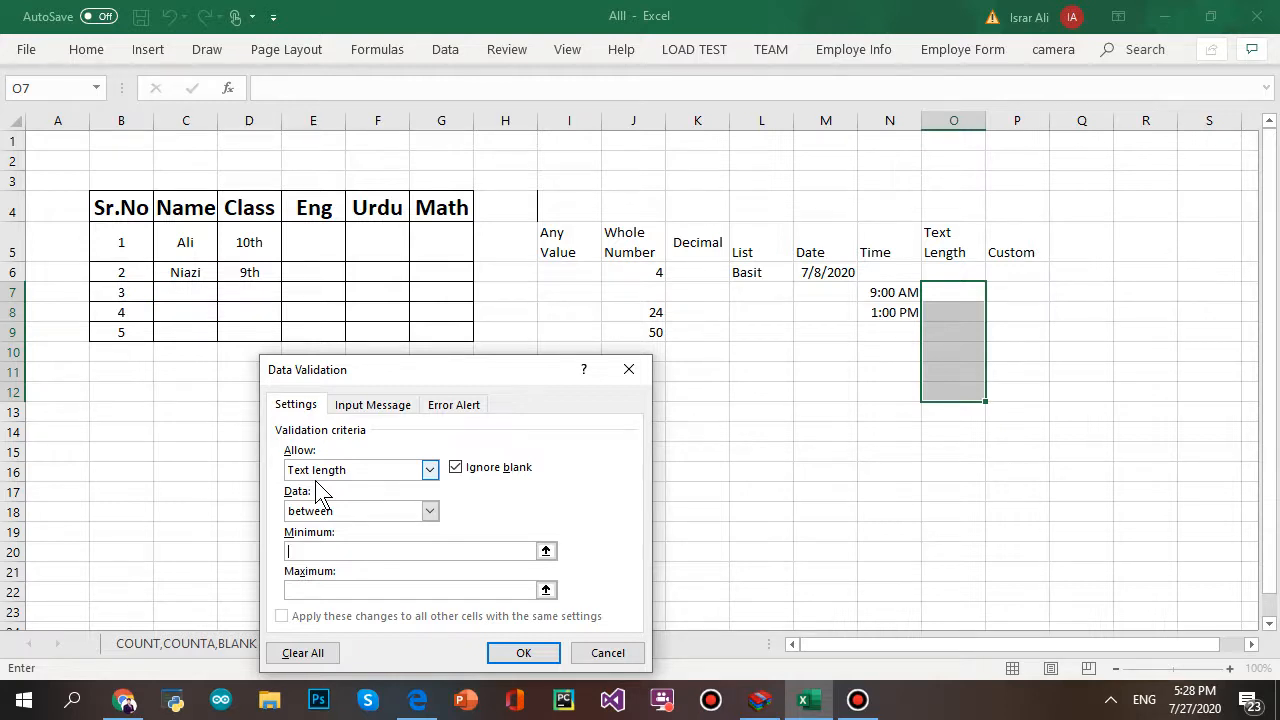
pyautogui.write('3')
pyautogui.press('Tab')
pyautogui.write('10')
pyautogui.click(521, 653)
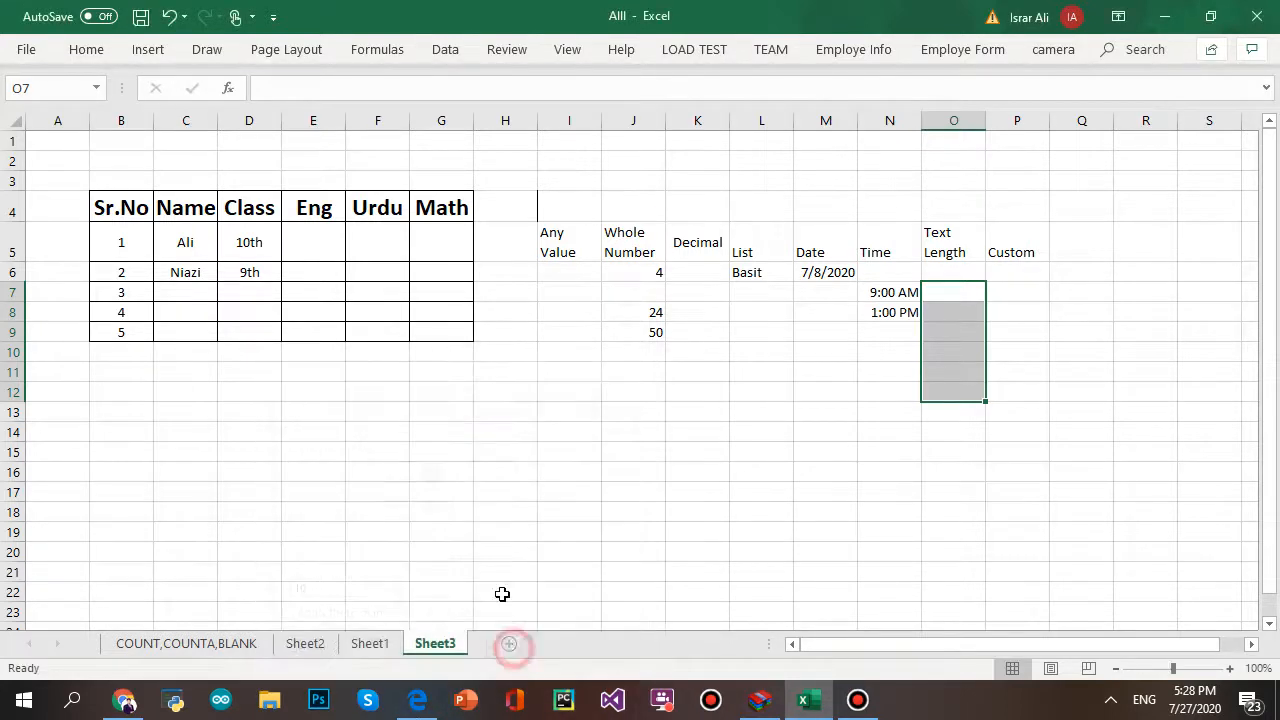
# - Enter a three-letter name in O7 and a five-letter name in O8
pyautogui.click(947, 294)
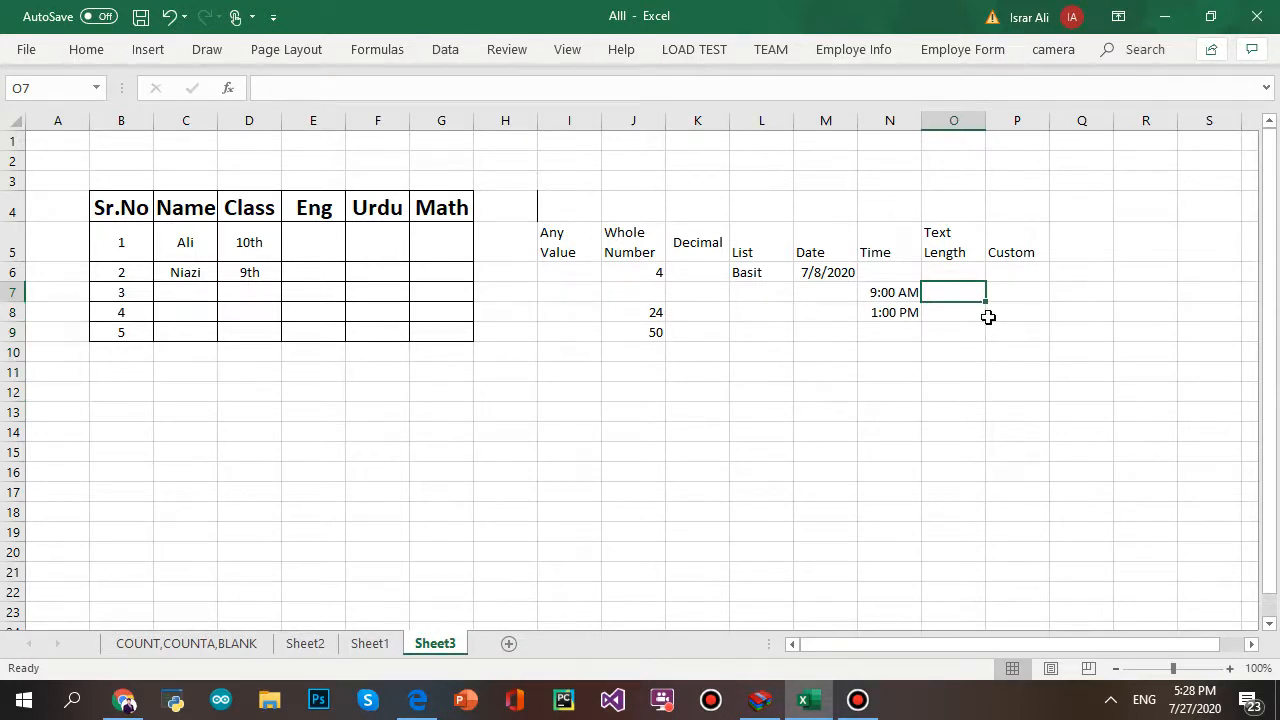
pyautogui.write('Ali')
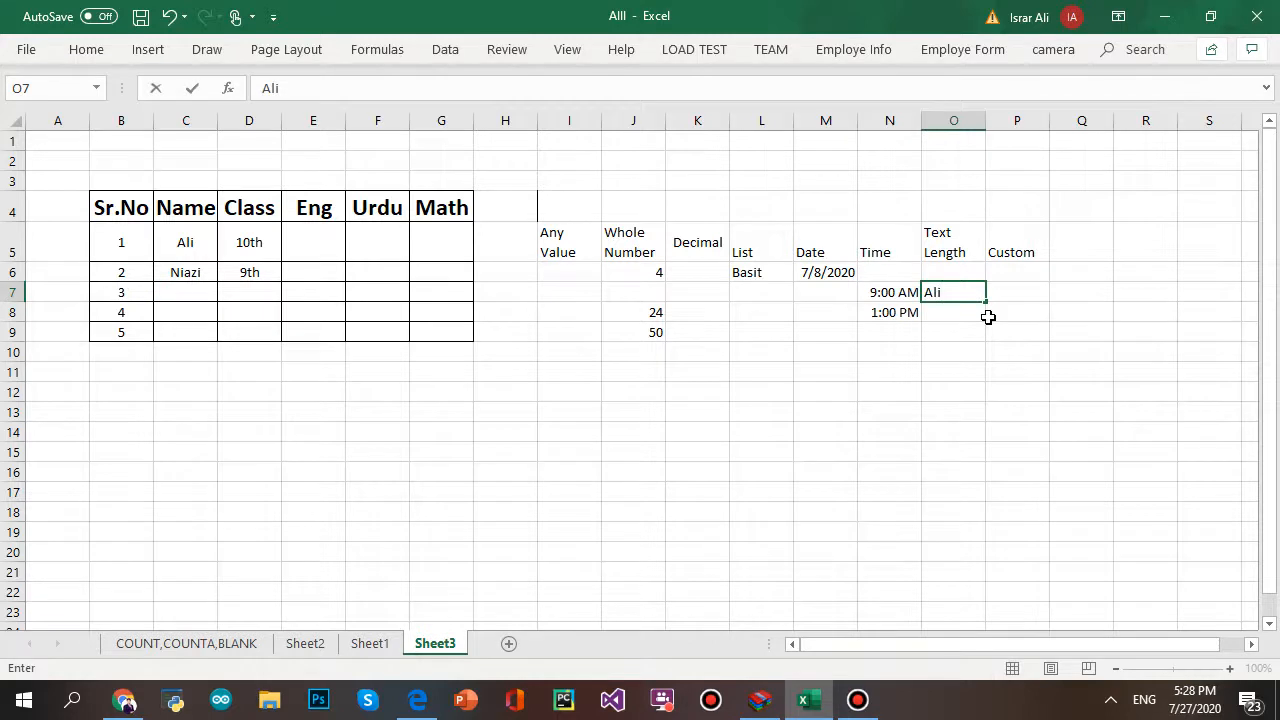
pyautogui.click(977, 368)
pyautogui.click(960, 306)
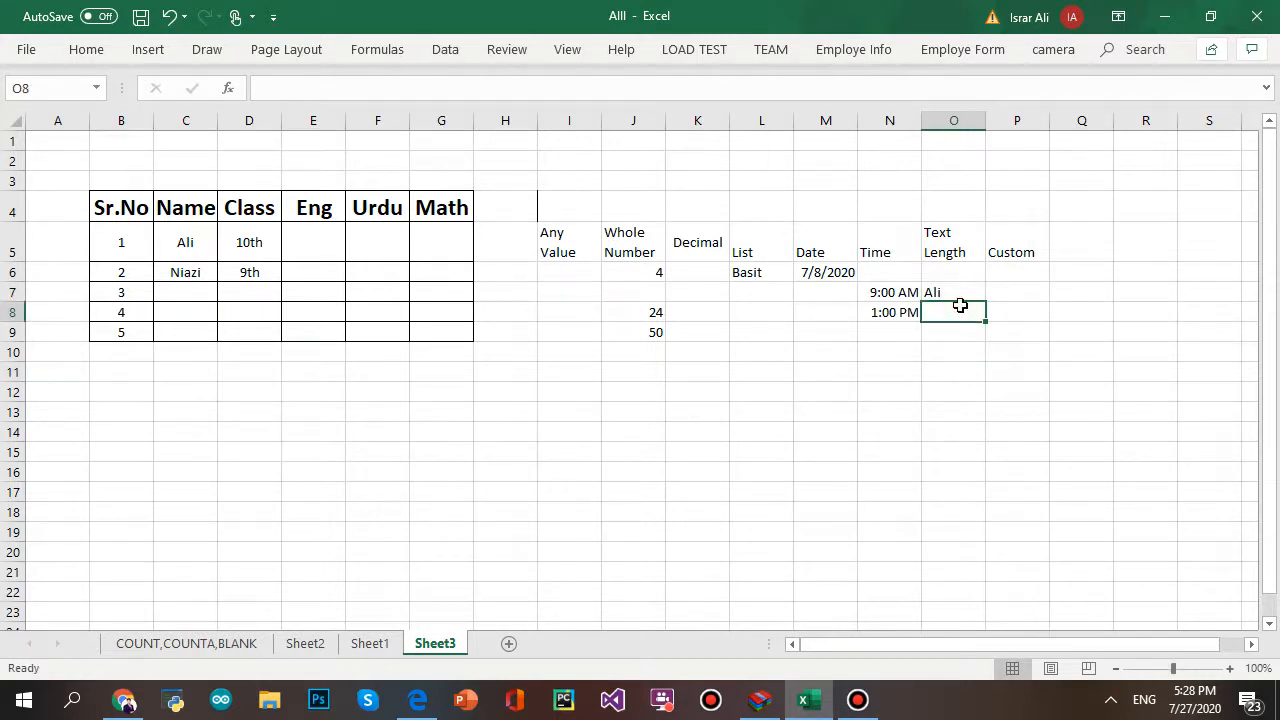
pyautogui.write('Israr')
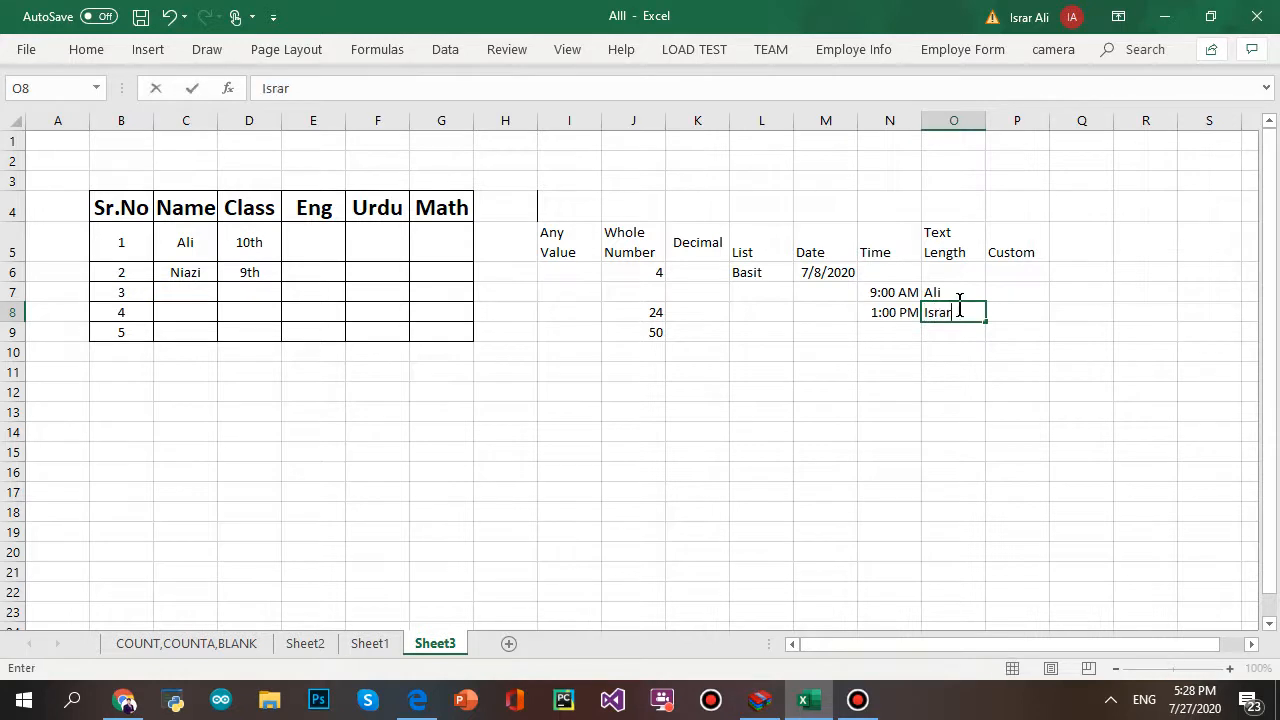
pyautogui.click(924, 437)
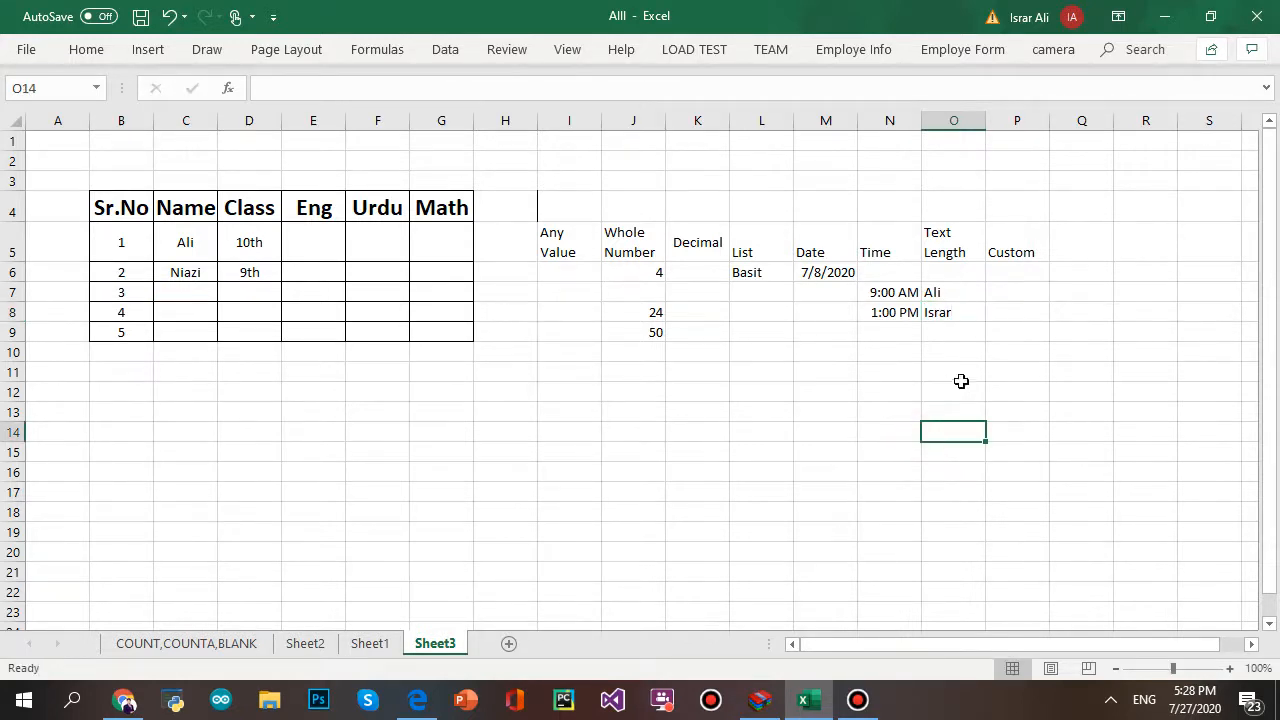
# - Type an 11-character name in O9, then trim it to 9 characters after rejection
pyautogui.click(943, 334)
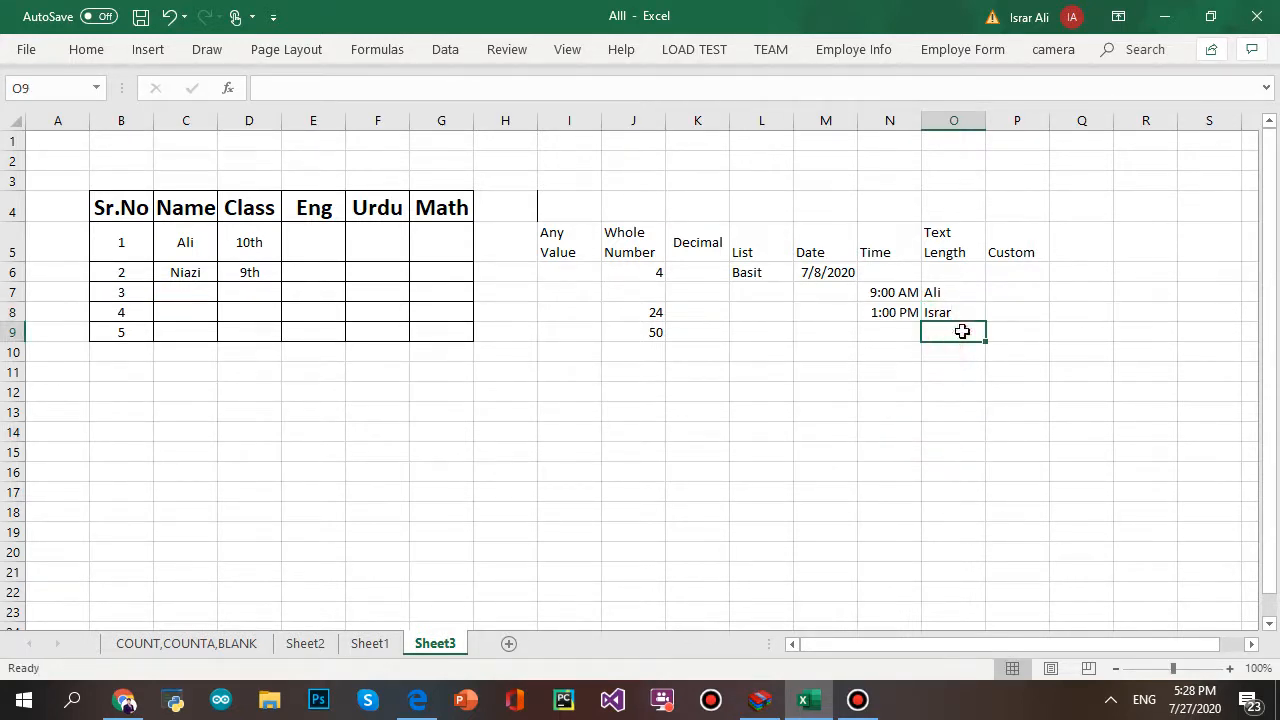
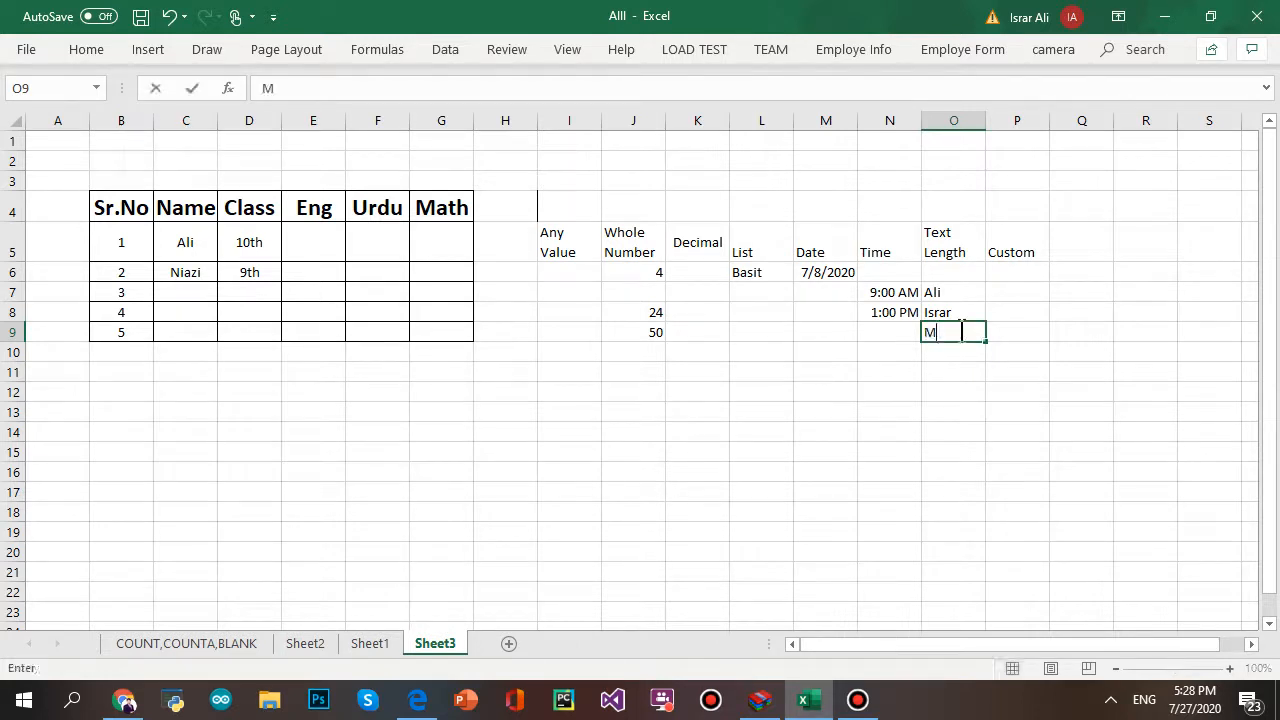
pyautogui.click(883, 432)
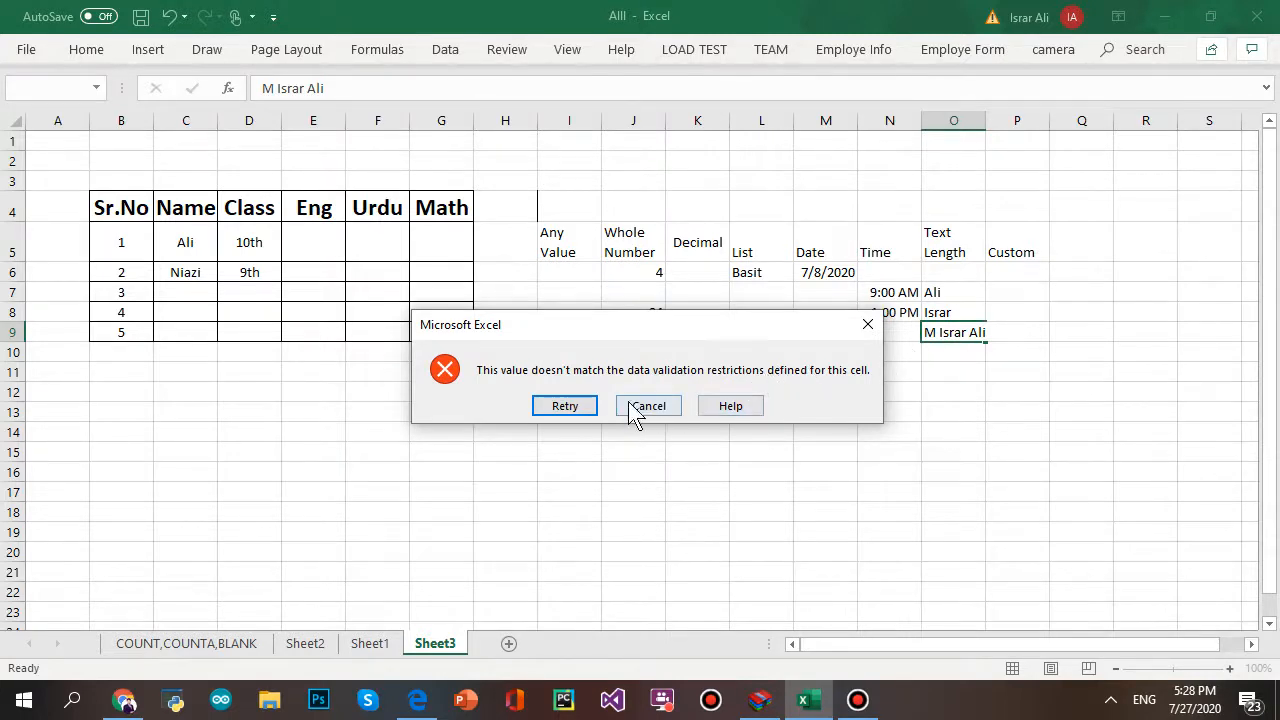
pyautogui.click(582, 408)
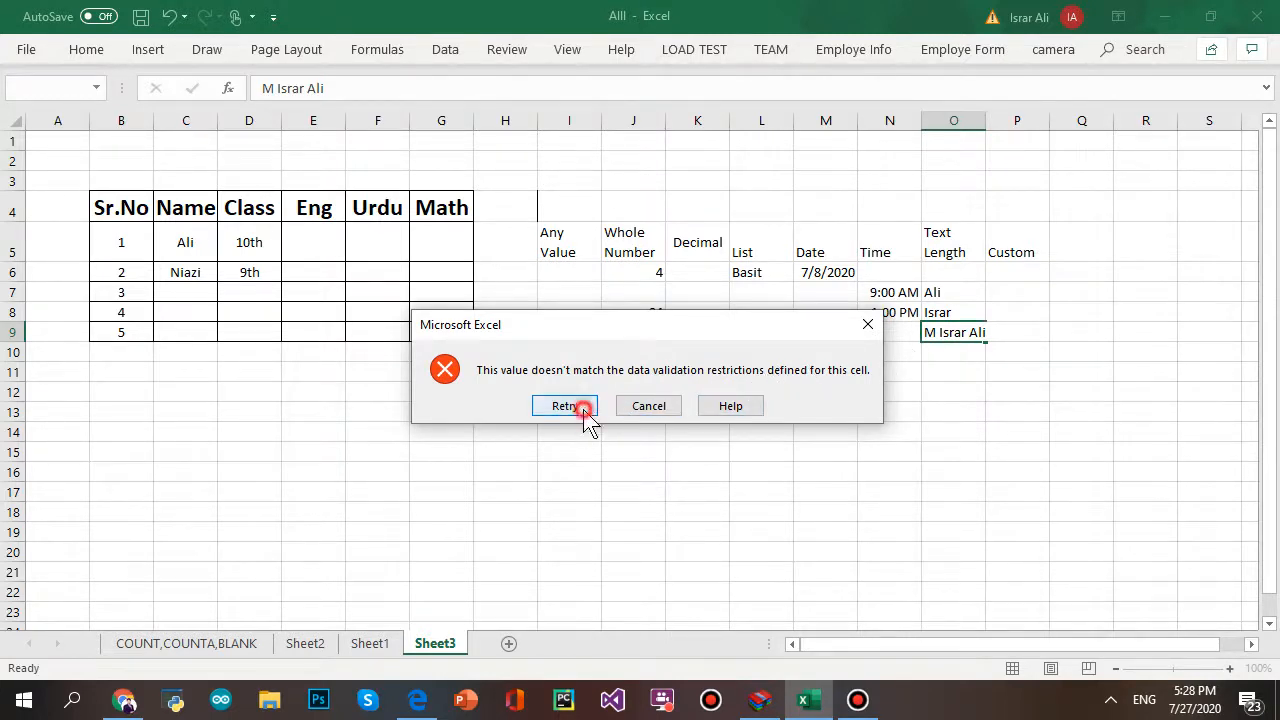
pyautogui.click(936, 338)
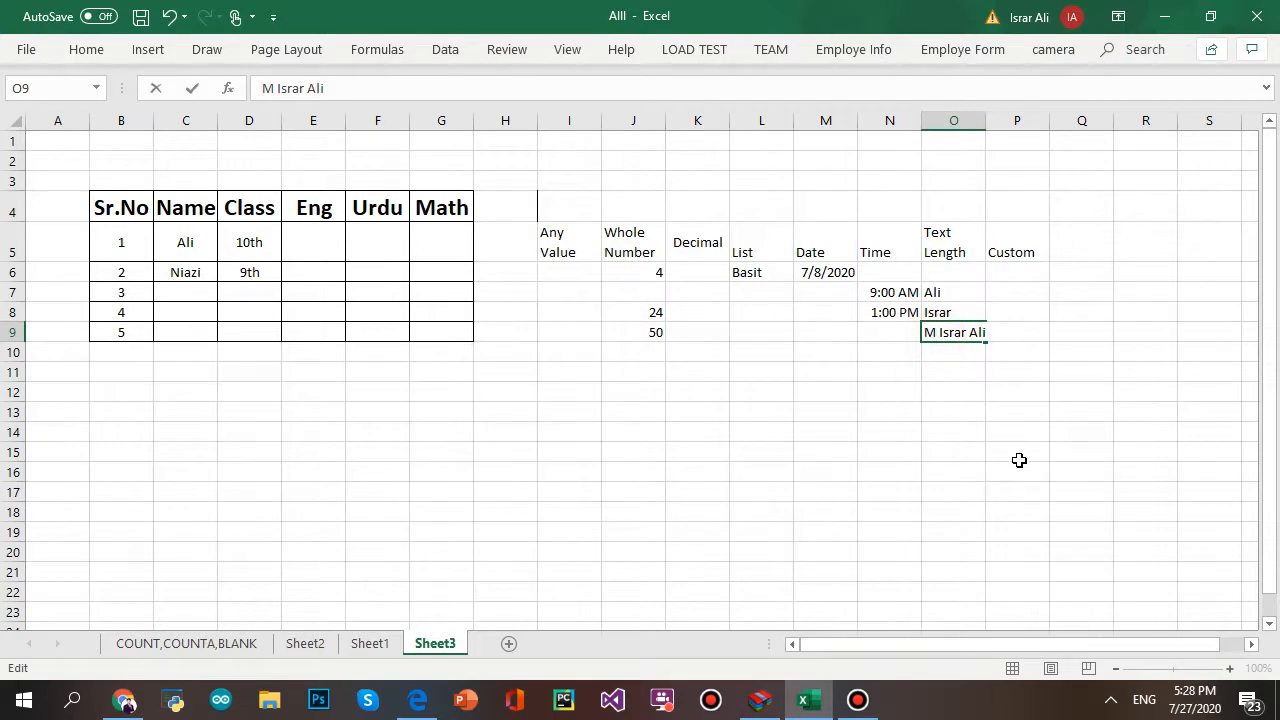
pyautogui.press('BackSpace')
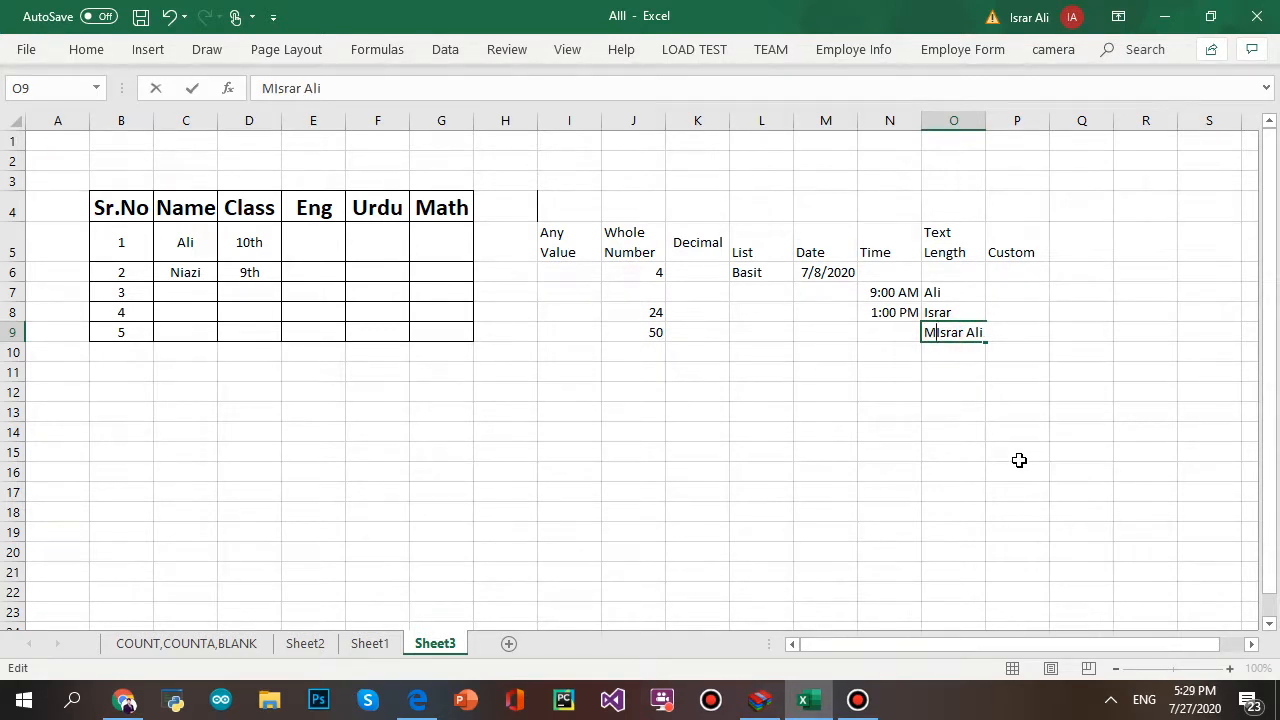
pyautogui.press('BackSpace')
pyautogui.press('BackSpace')
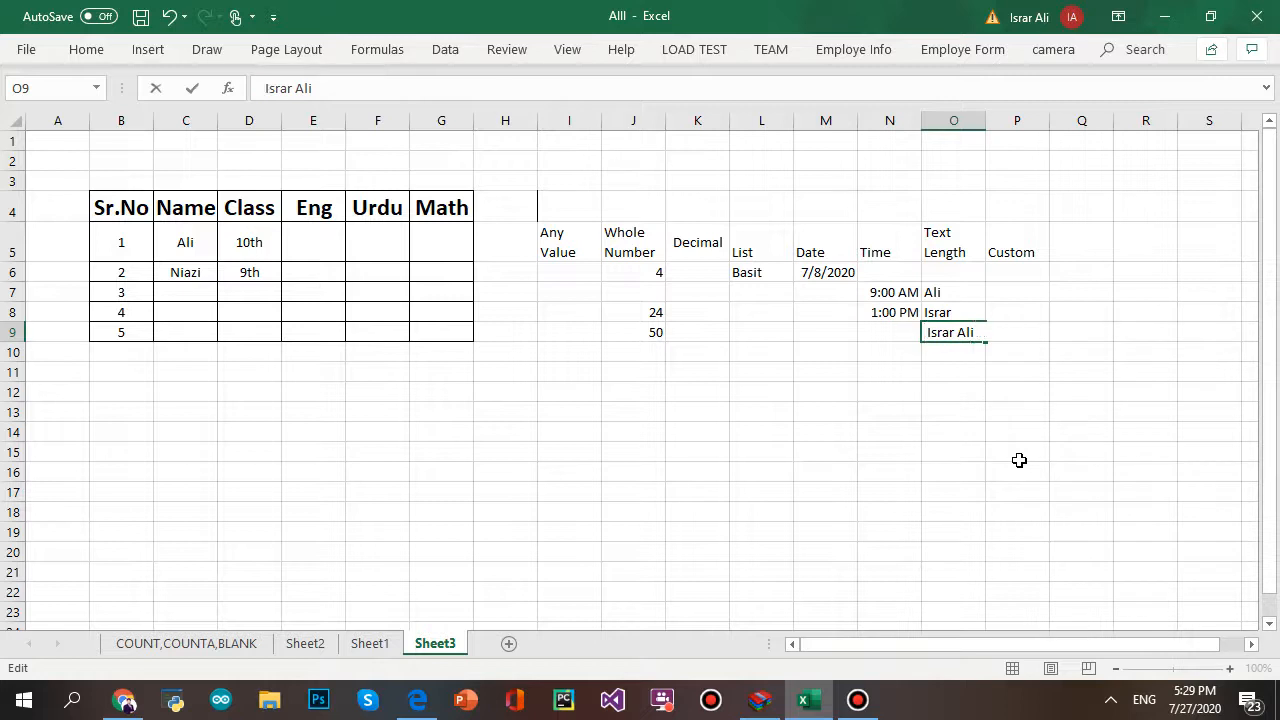
pyautogui.click(1019, 460)
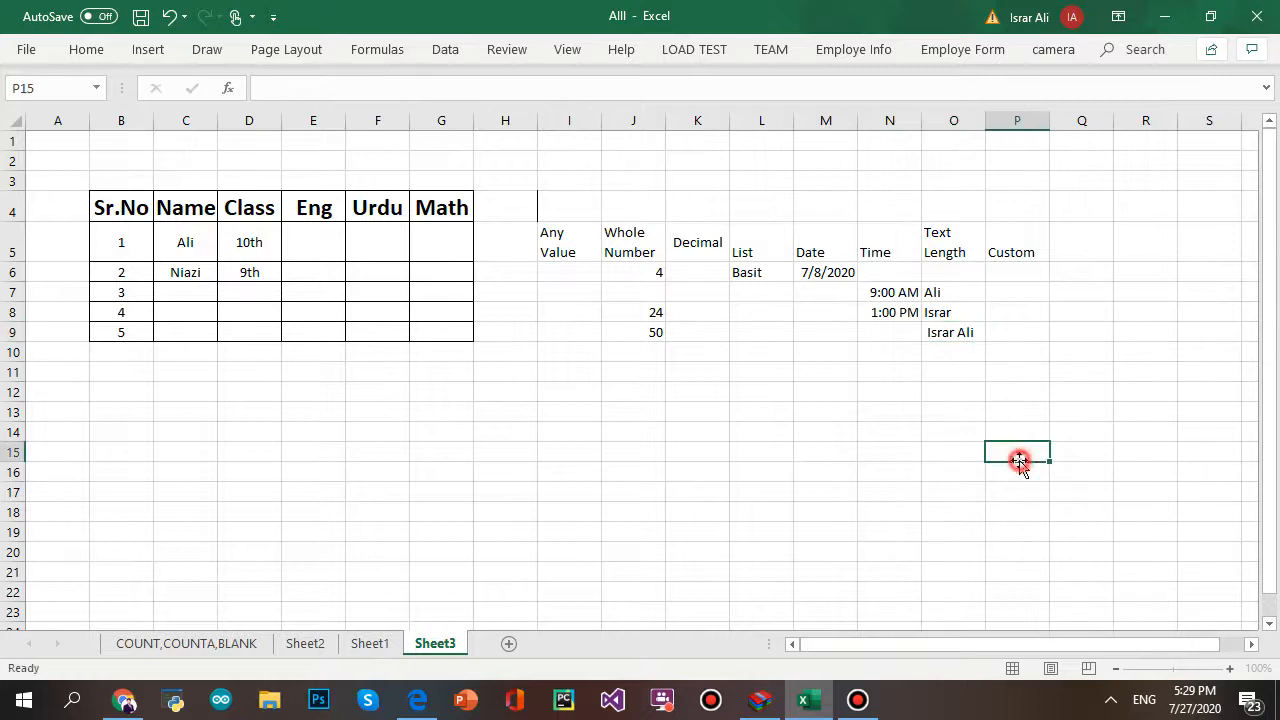
pyautogui.click(944, 367)
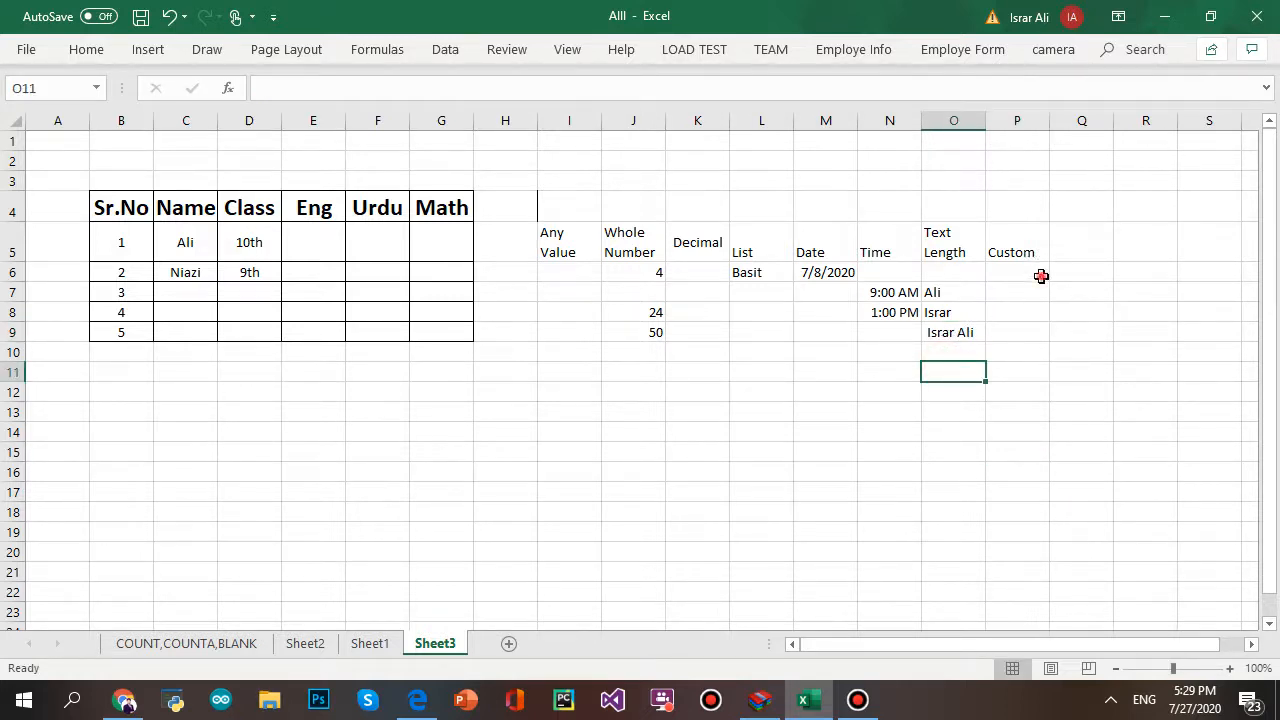
pyautogui.moveTo(1041, 276); pyautogui.dragTo(1002, 332)
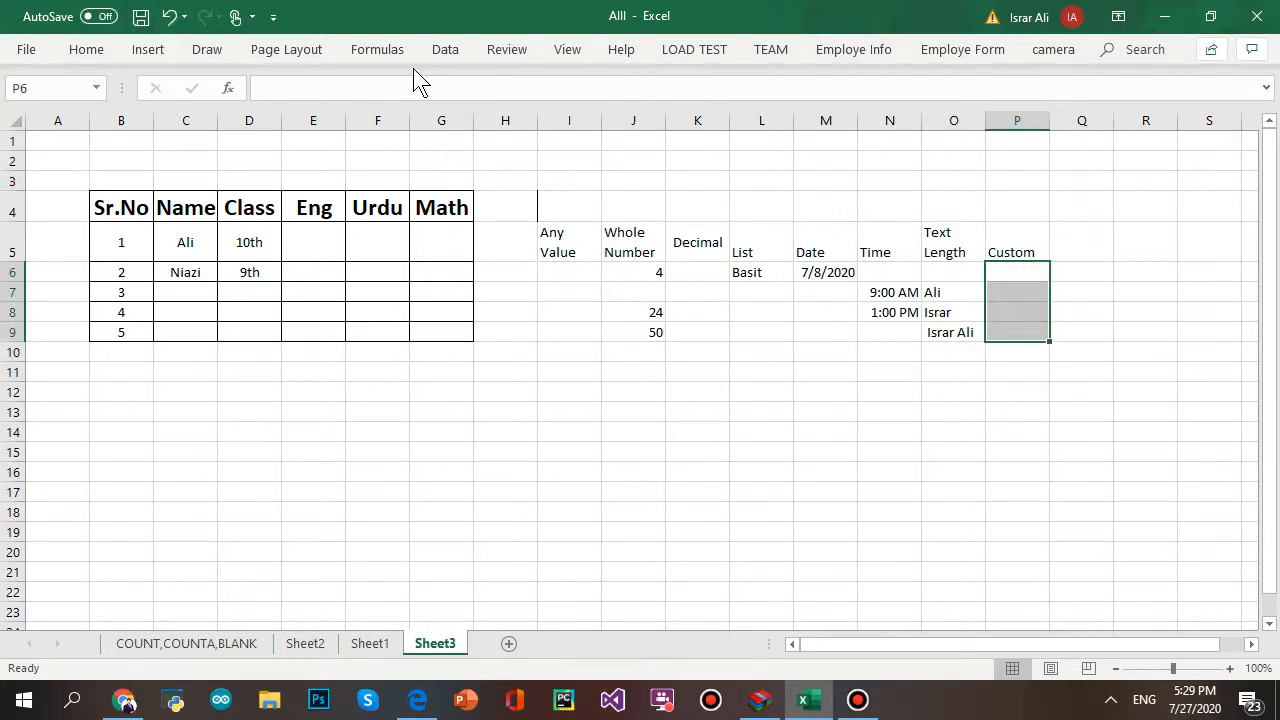
pyautogui.click(445, 50)
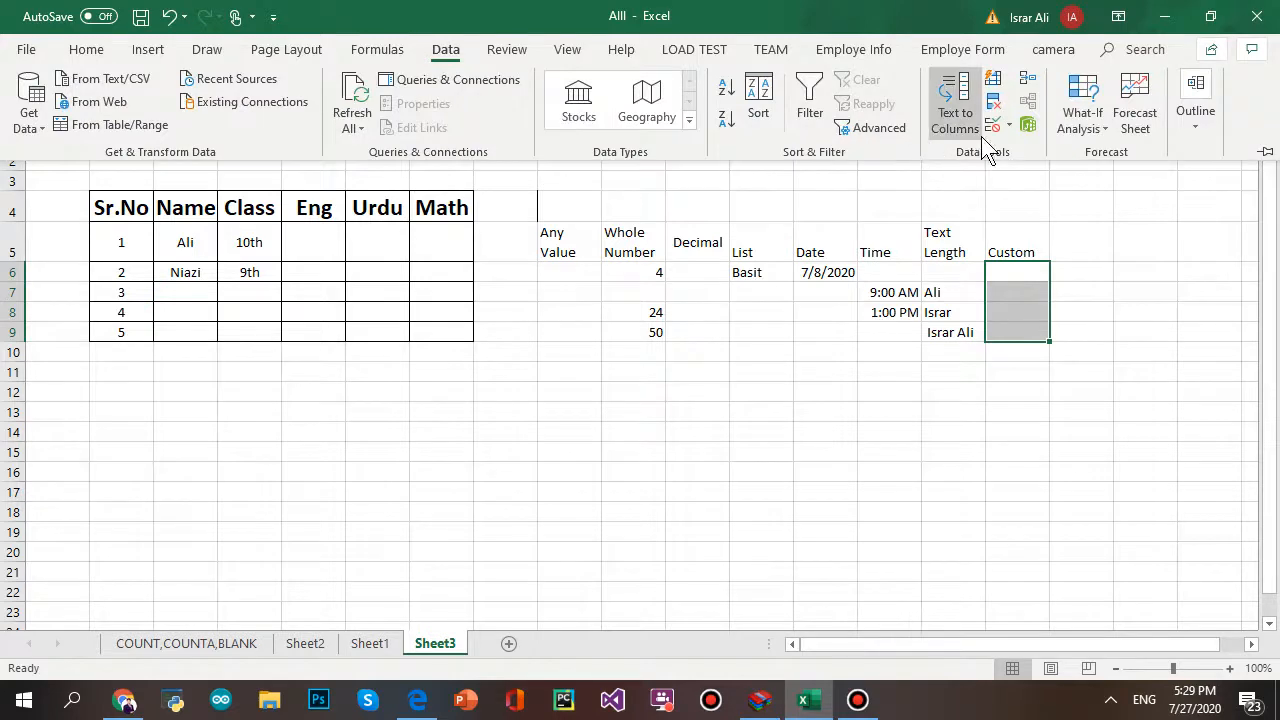
pyautogui.click(993, 125)
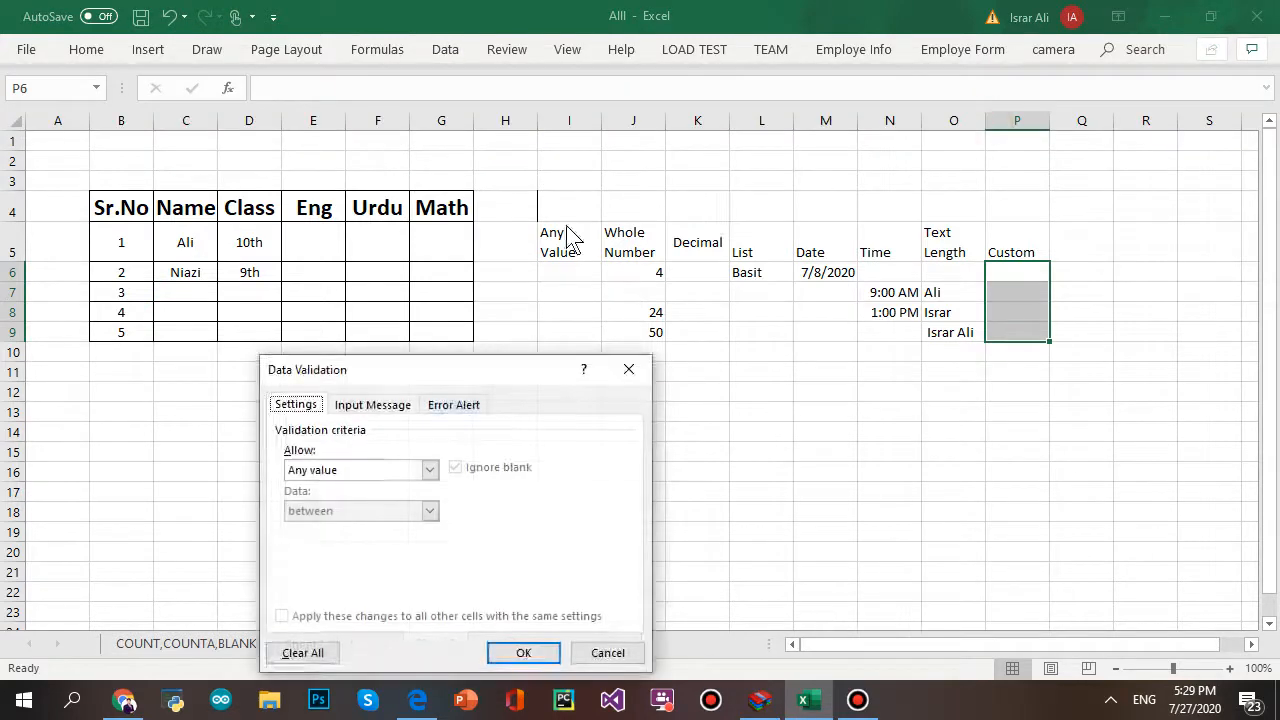
pyautogui.click(425, 470)
pyautogui.click(380, 468)
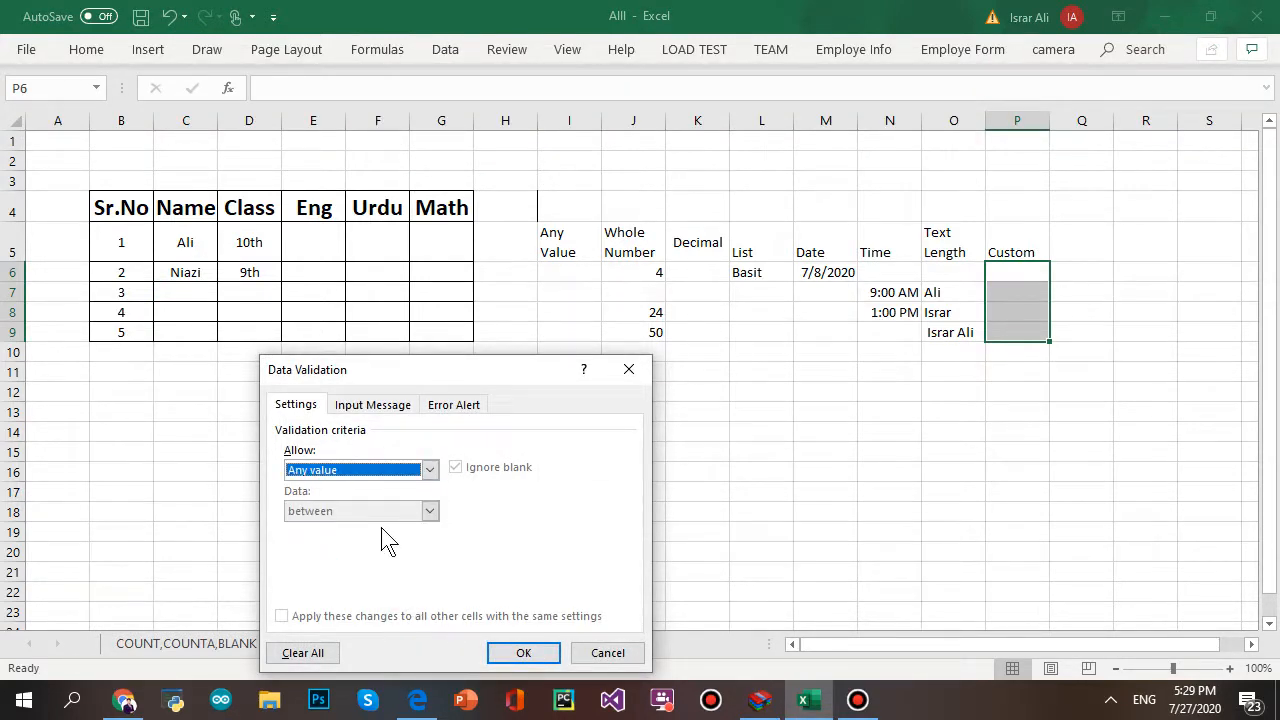
pyautogui.click(429, 470)
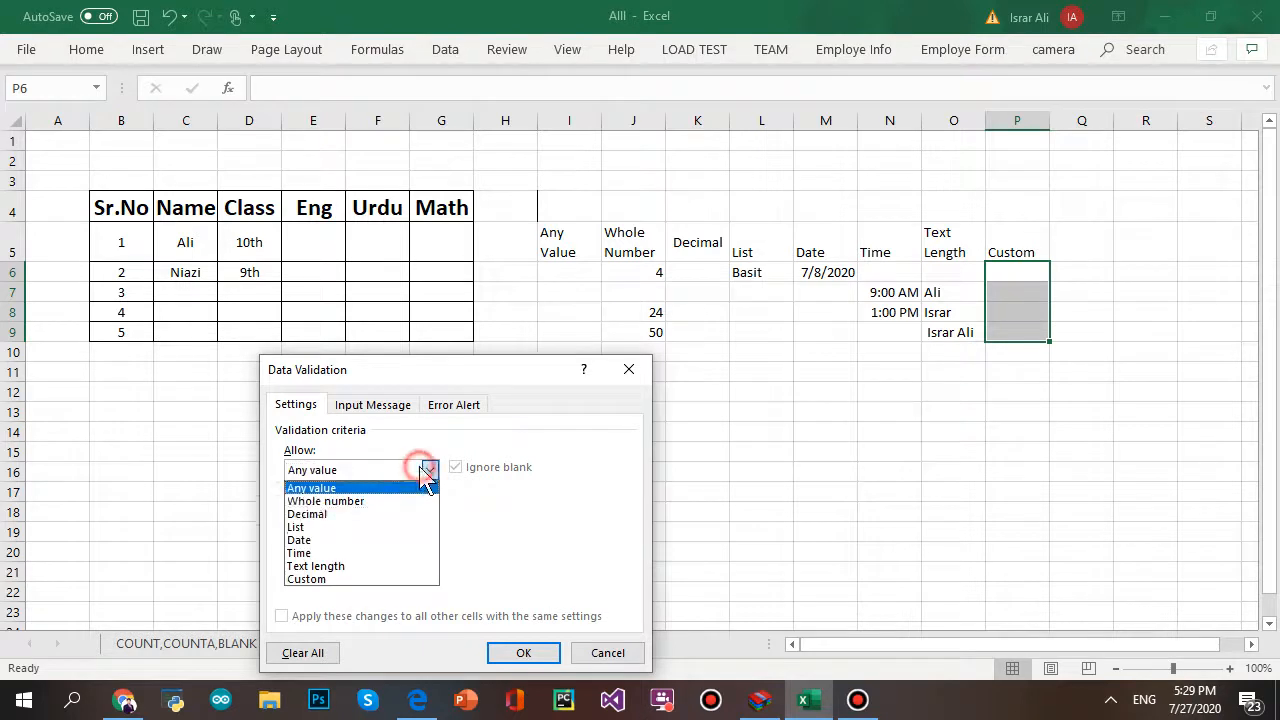
pyautogui.click(405, 579)
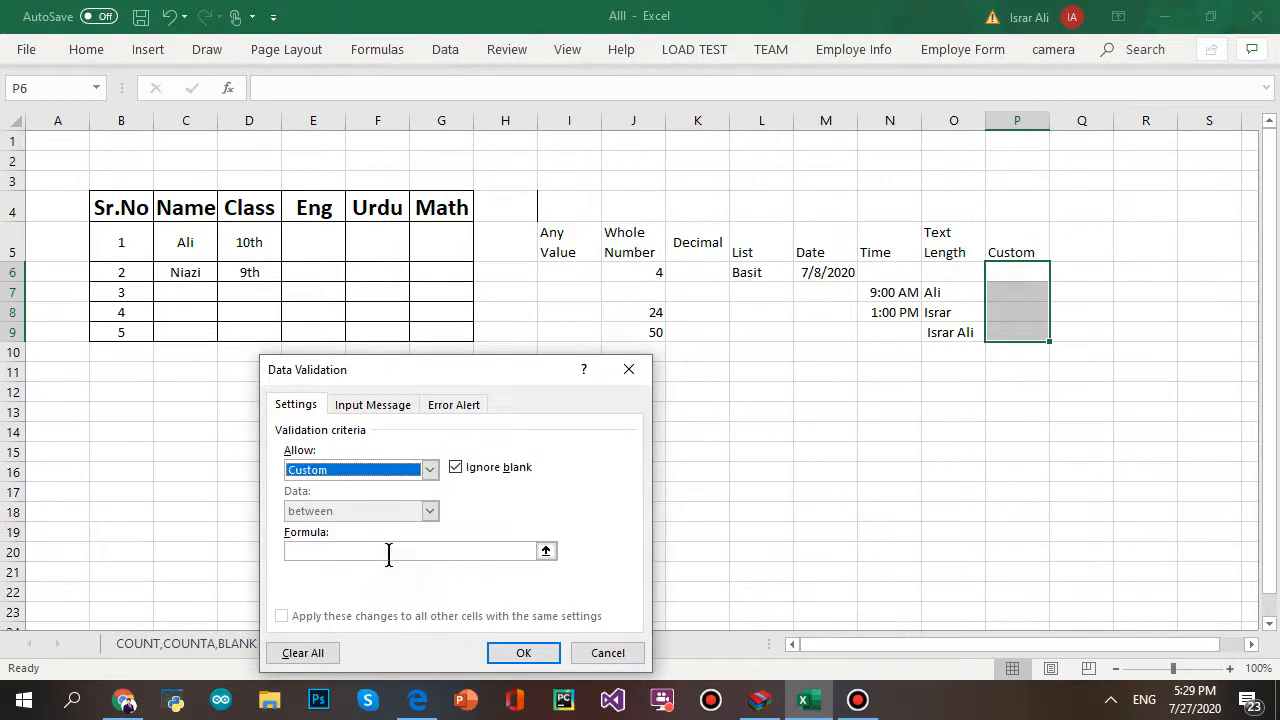
pyautogui.click(388, 552)
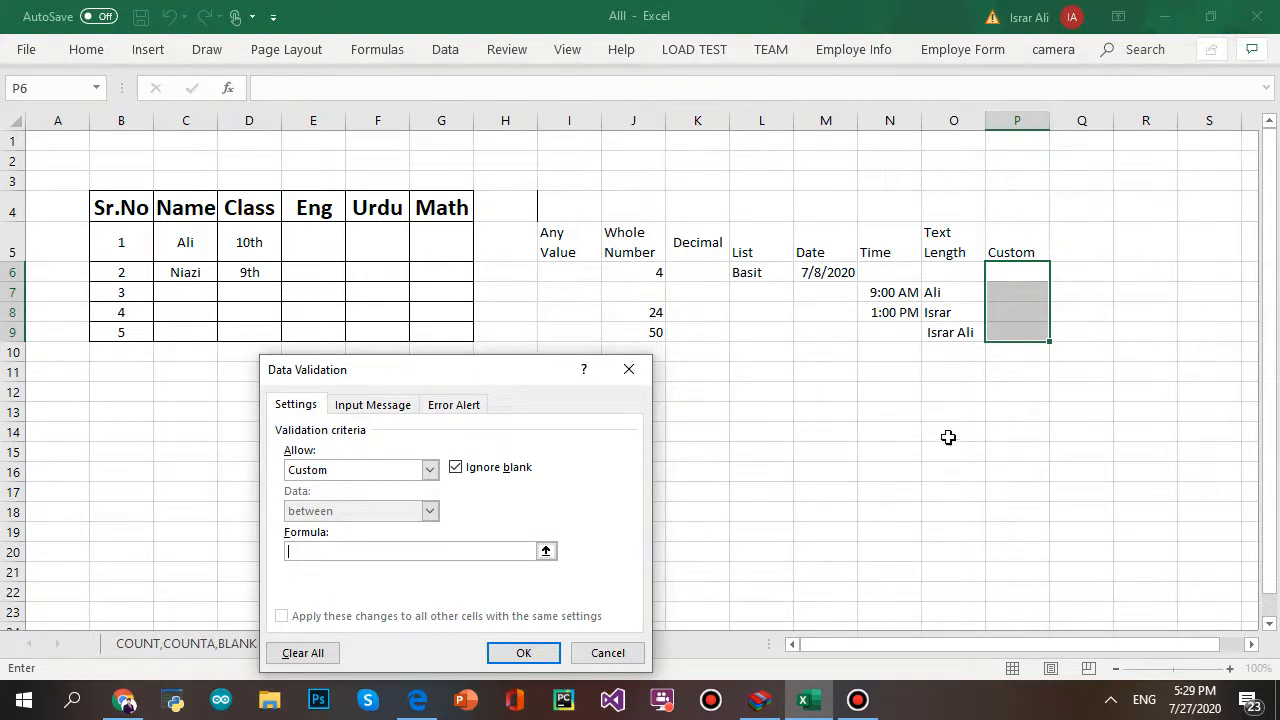
pyautogui.click(630, 378)
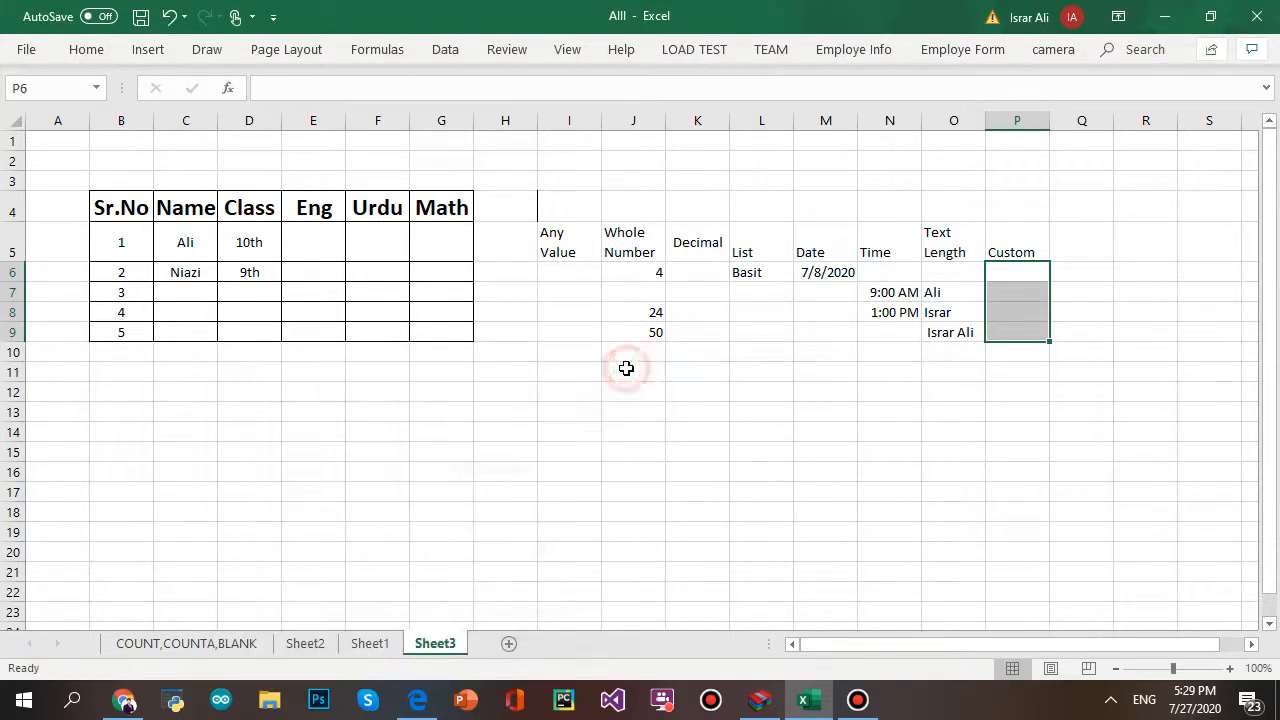
# - Prefix the O9 Text Length entry with 'M' and try to commit it
pyautogui.click(955, 338)
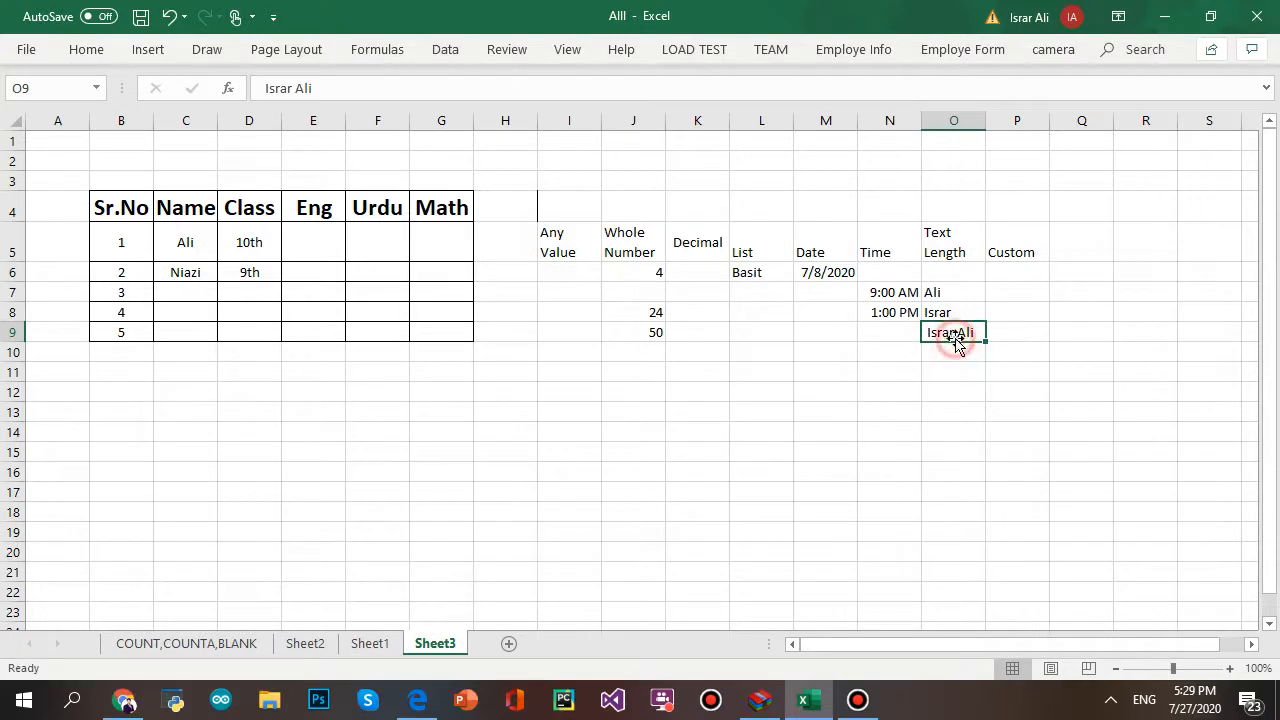
pyautogui.click(358, 86)
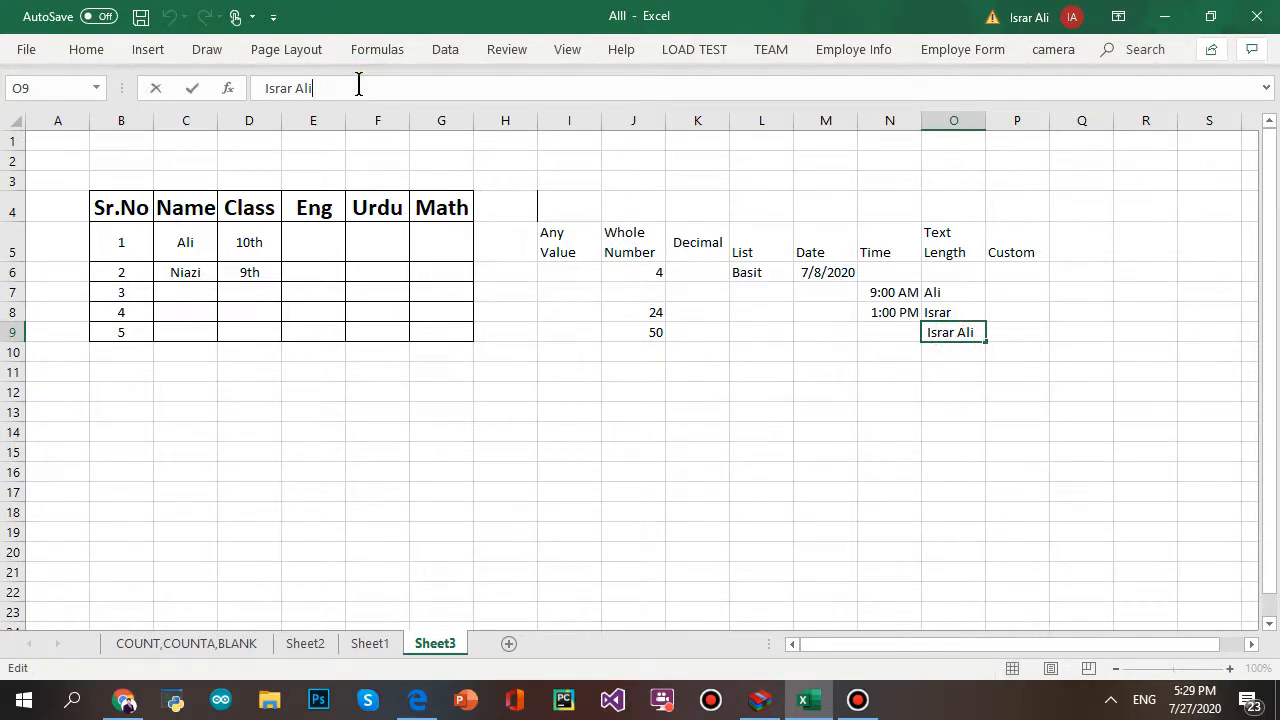
pyautogui.press('Home')
pyautogui.write('M')
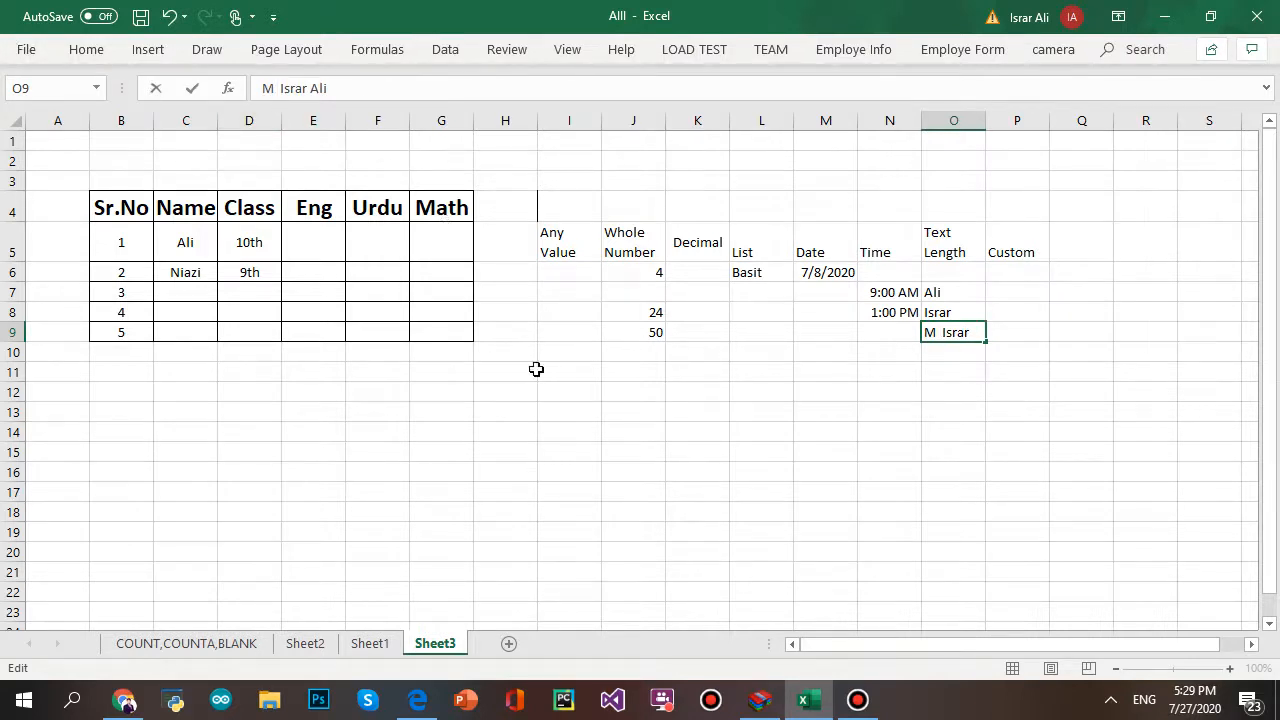
pyautogui.click(630, 466)
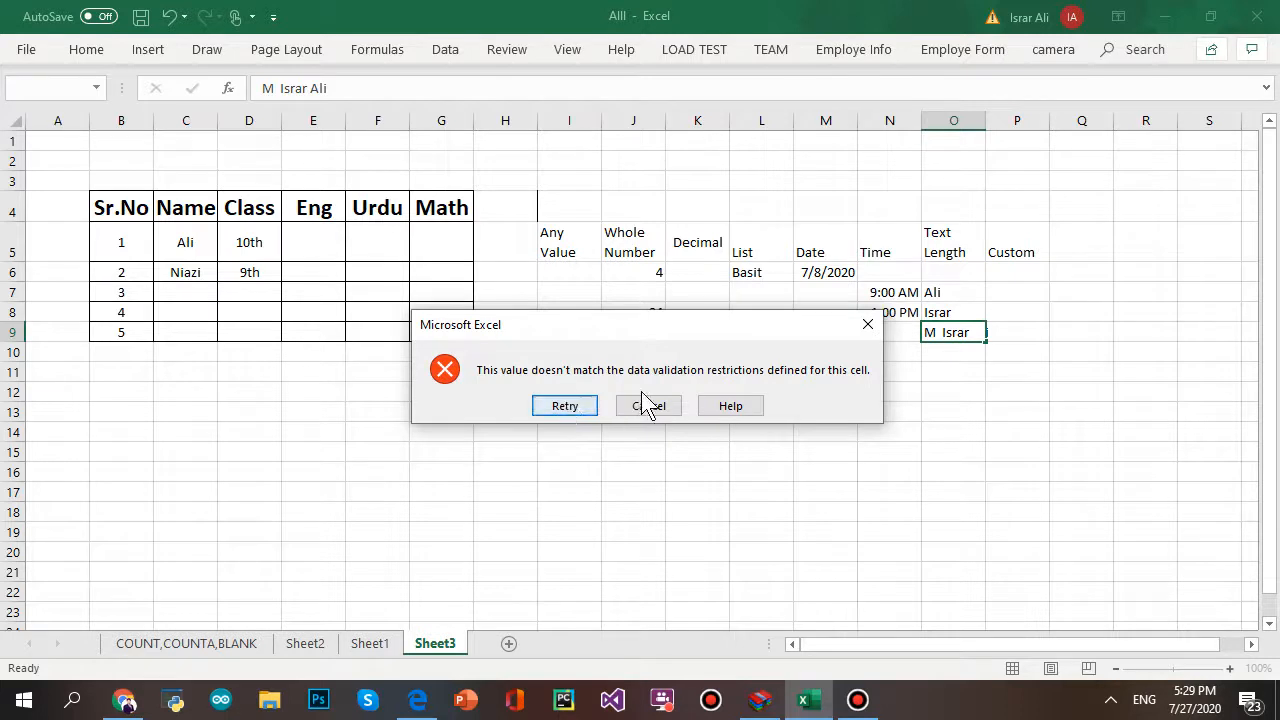
# - Retry the rejected O9 entry several times, then delete its text so O9 stays empty
pyautogui.click(564, 406)
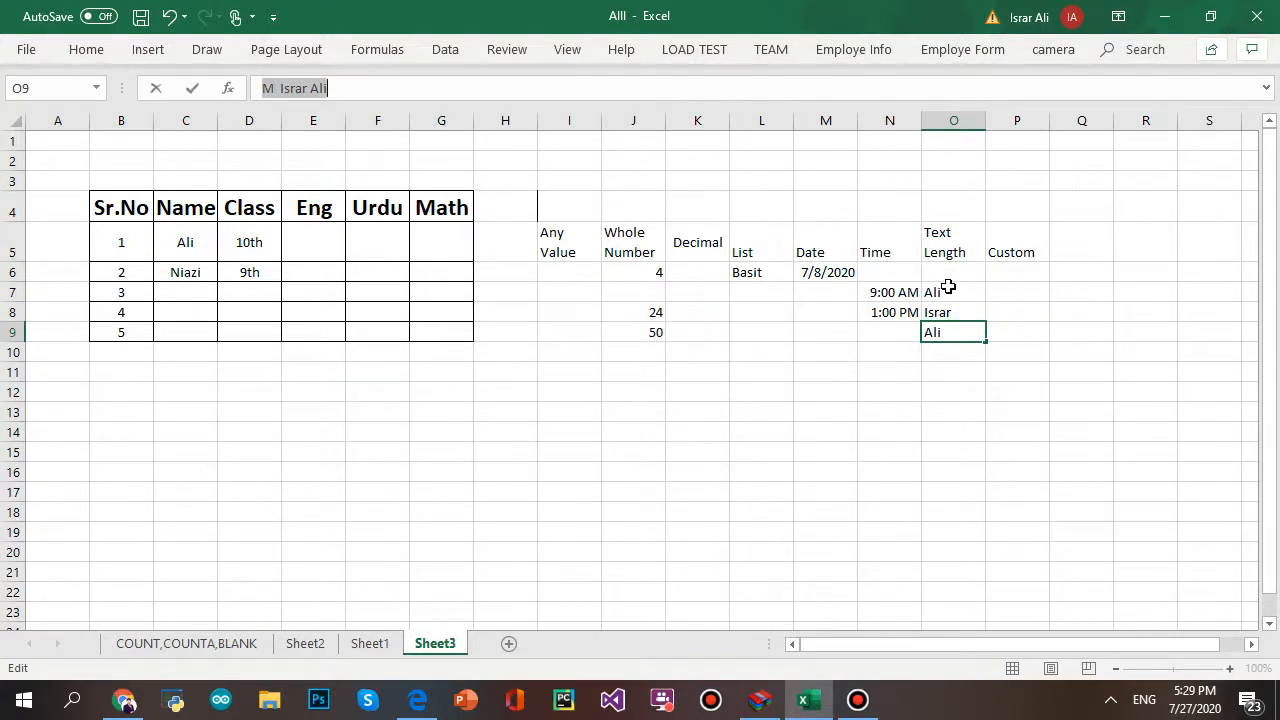
pyautogui.press('Return')
pyautogui.click(564, 406)
pyautogui.click(980, 287)
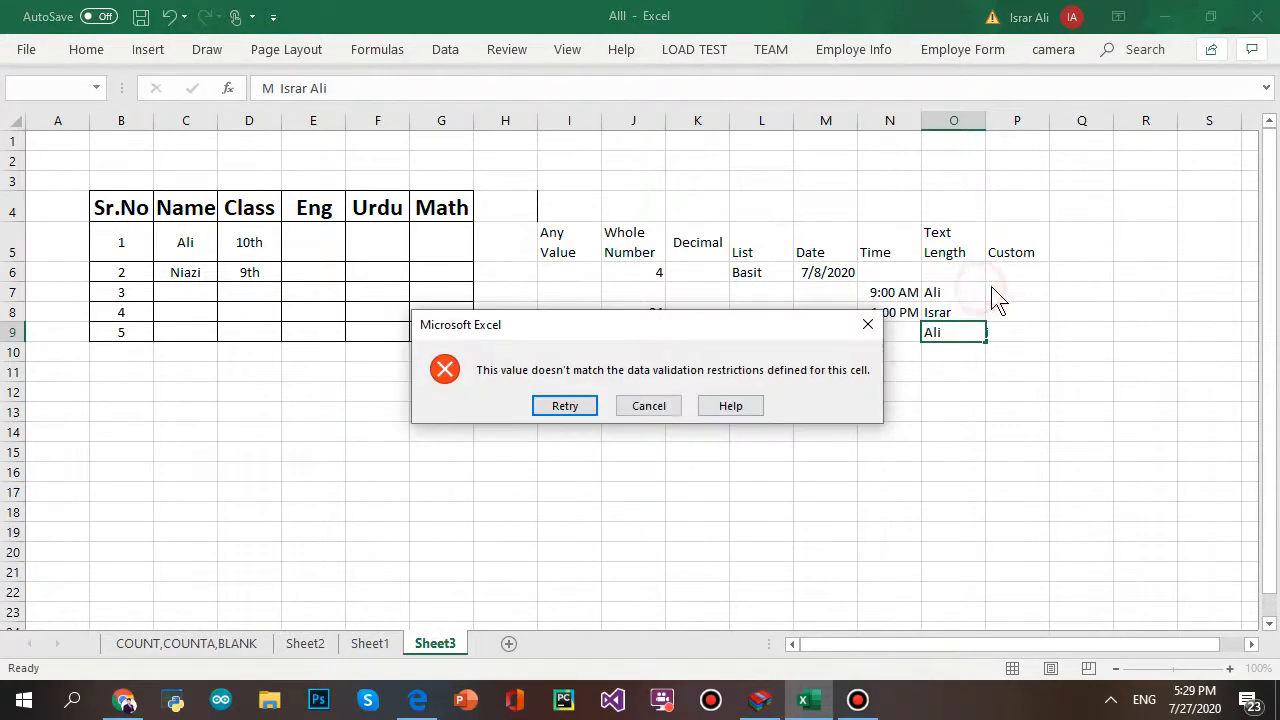
pyautogui.click(586, 409)
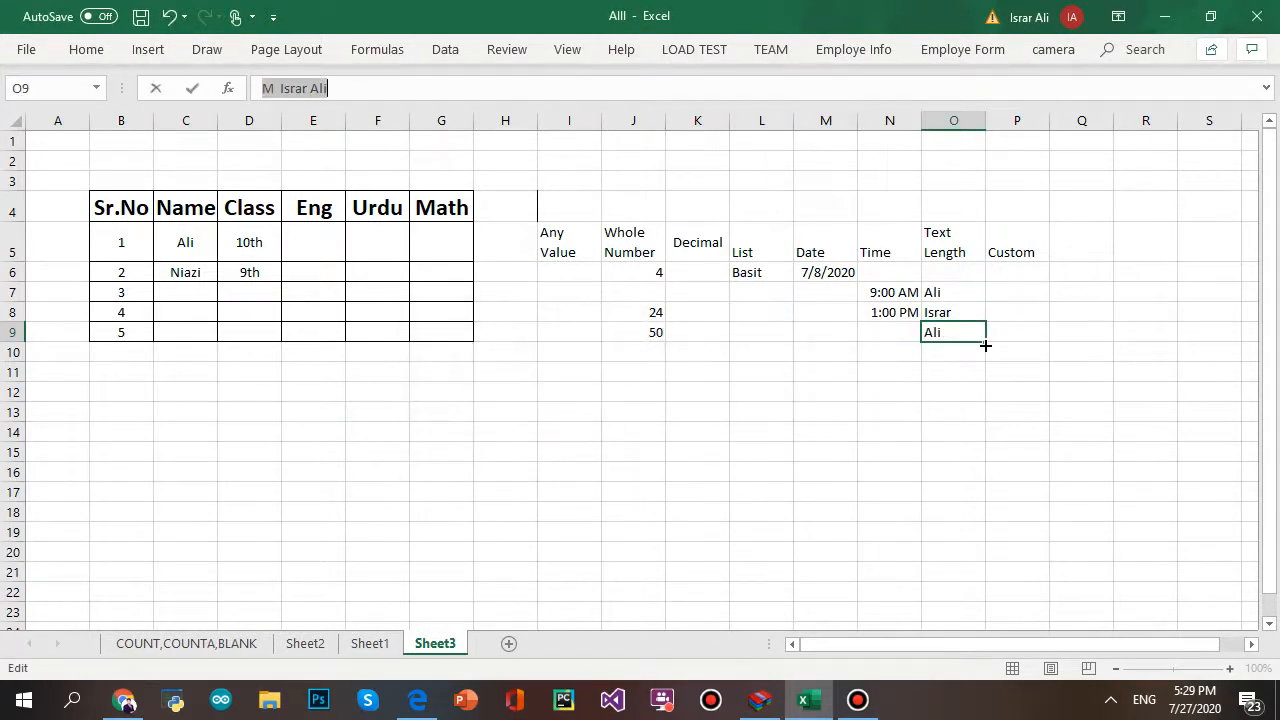
pyautogui.click(1014, 382)
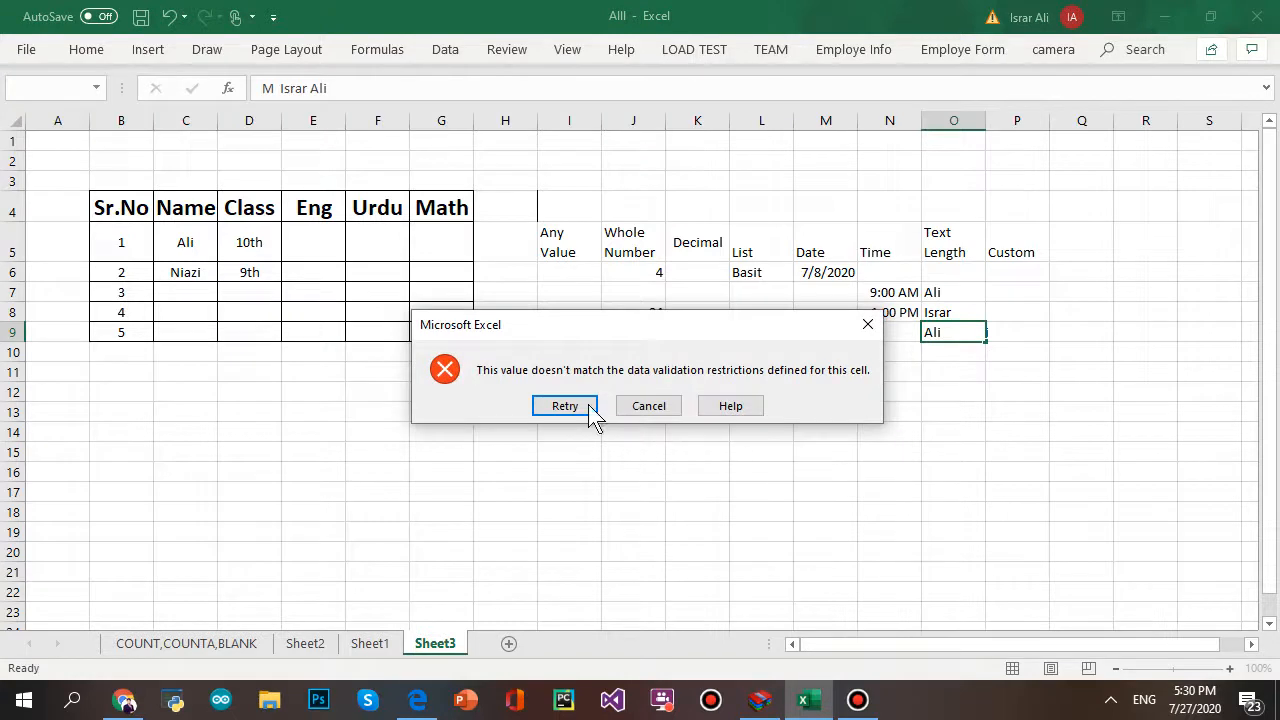
pyautogui.click(590, 411)
pyautogui.click(972, 340)
pyautogui.click(565, 407)
pyautogui.press('BackSpace')
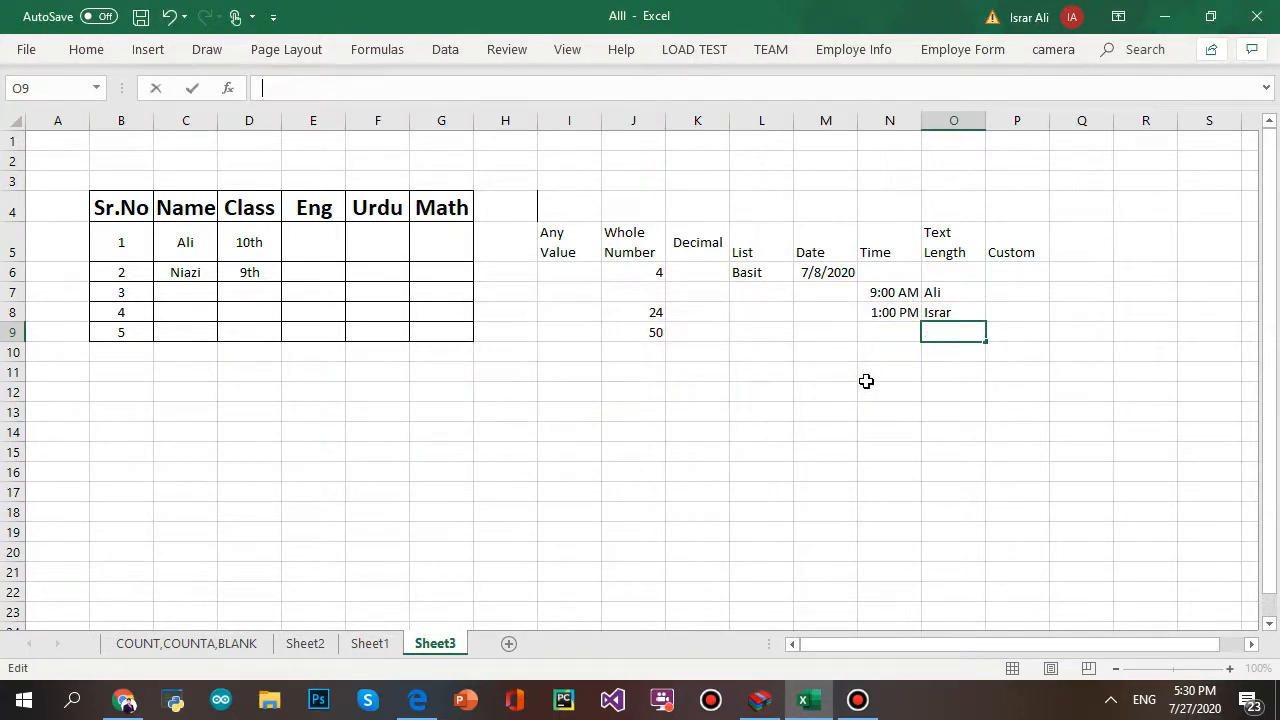
pyautogui.click(886, 368)
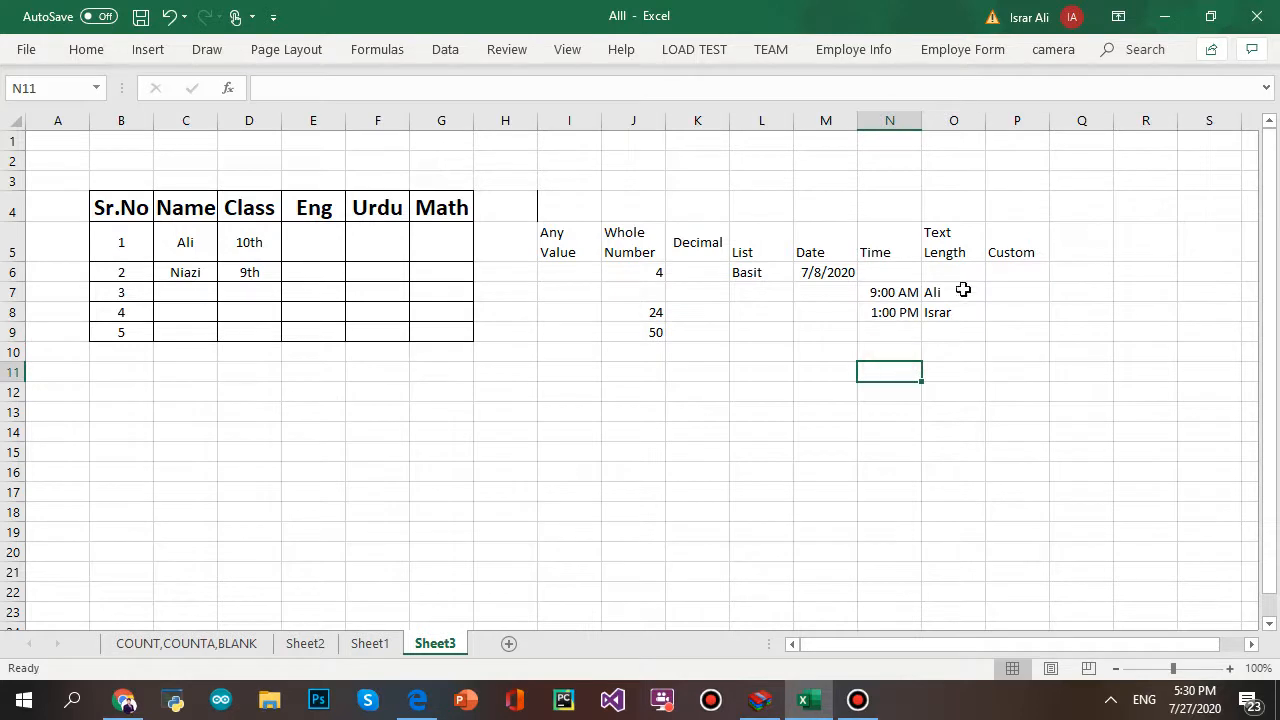
# - Open Data Validation for O7:O8 on its Input Message settings
pyautogui.moveTo(963, 289); pyautogui.dragTo(963, 309)
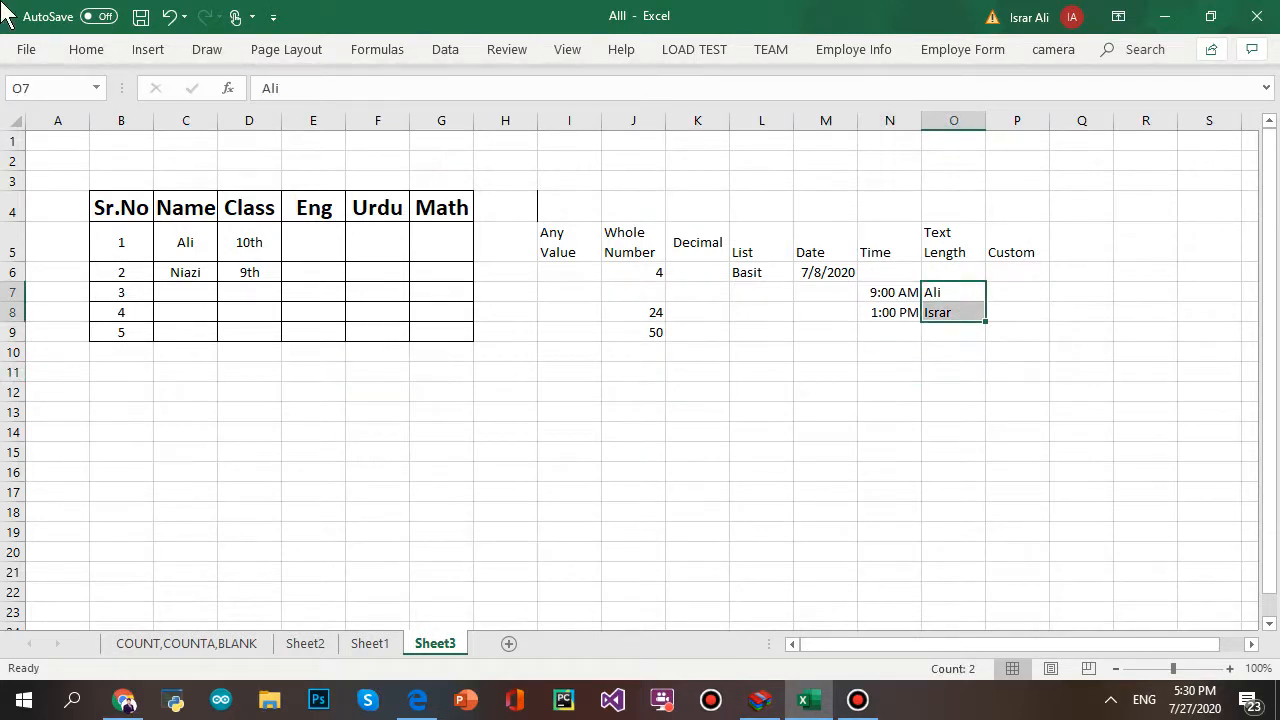
pyautogui.click(445, 49)
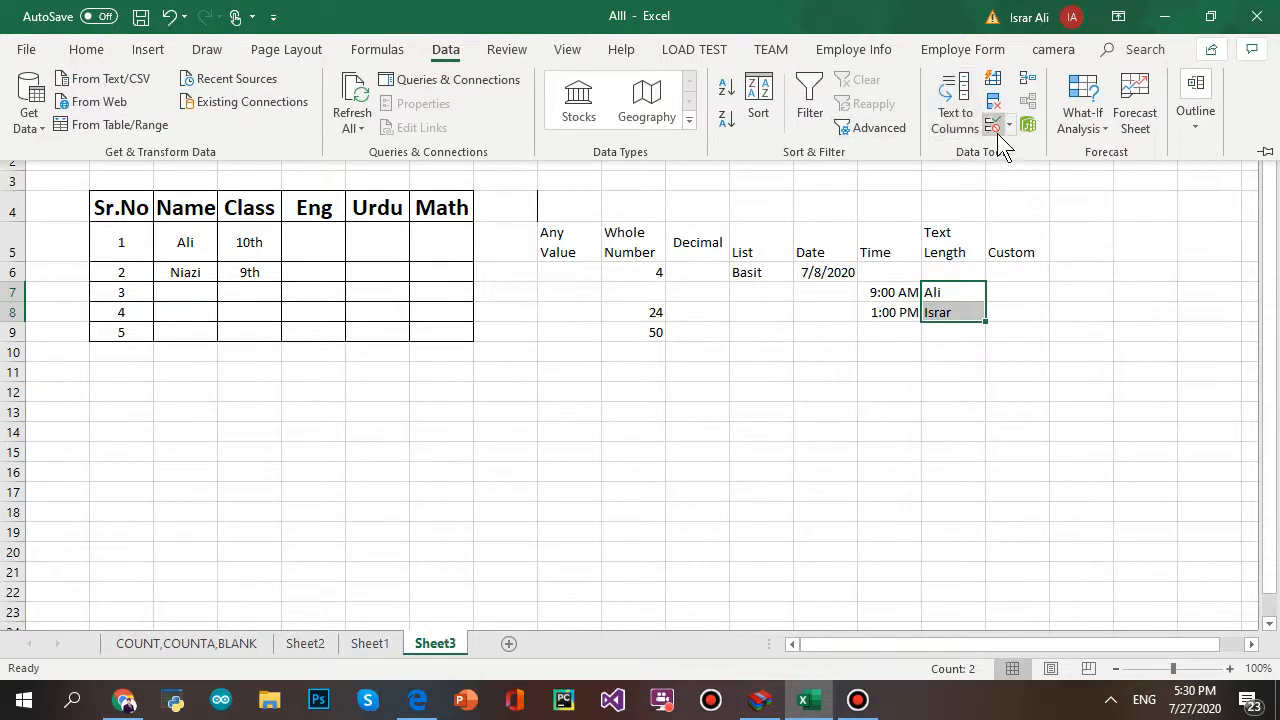
pyautogui.click(994, 127)
pyautogui.click(352, 405)
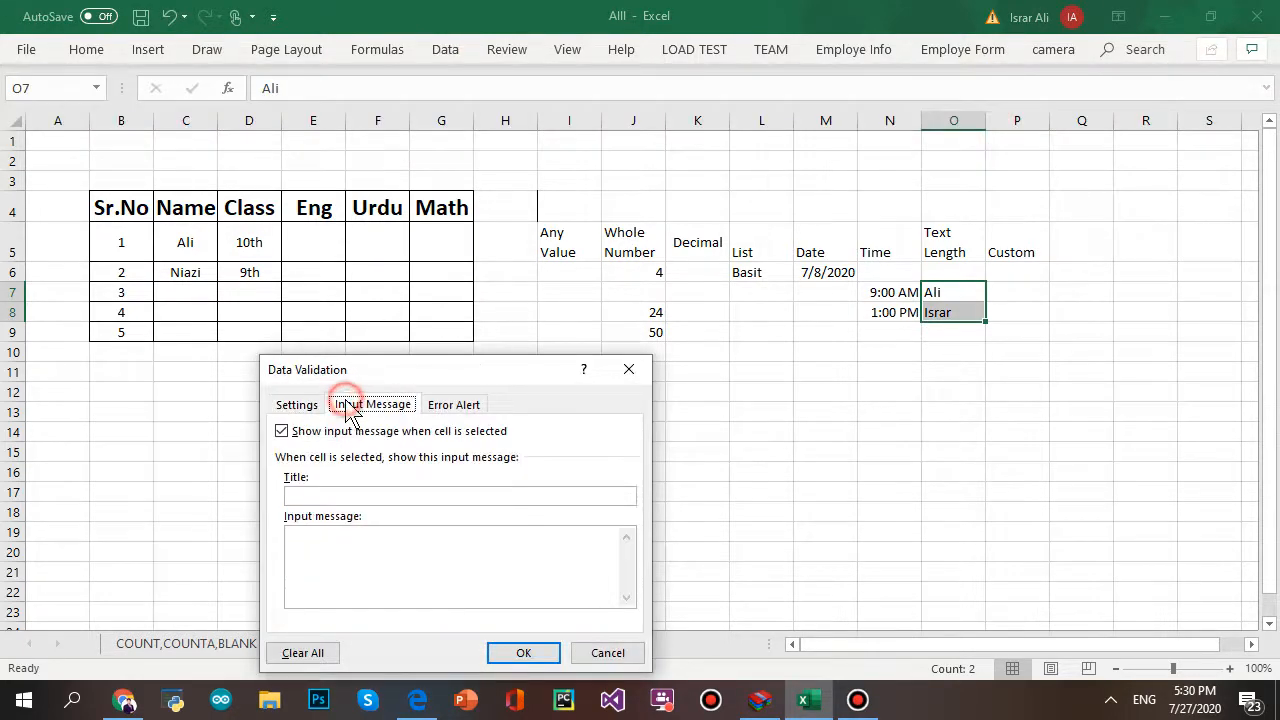
# - Enter title 'Hello User' and message 'You Enter Just 10 Character'
pyautogui.click(344, 491)
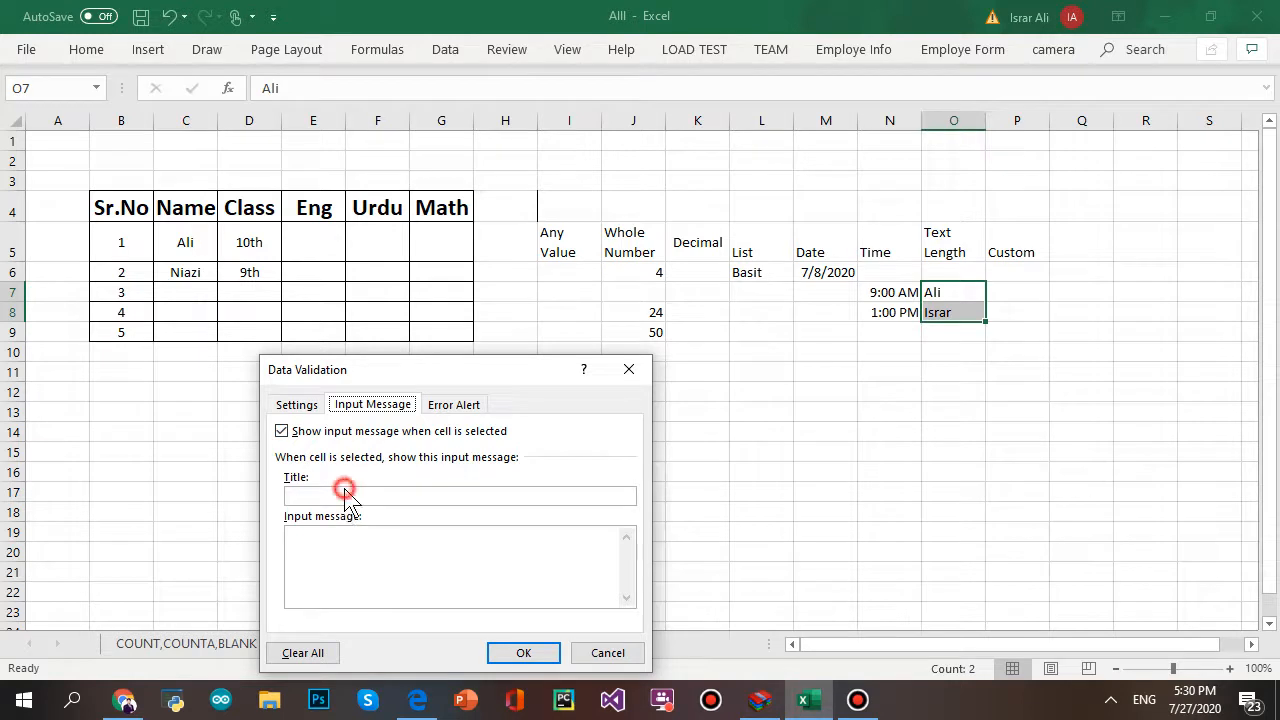
pyautogui.click(344, 491)
pyautogui.write('Hello User')
pyautogui.click(381, 542)
pyautogui.write('You Enetef')
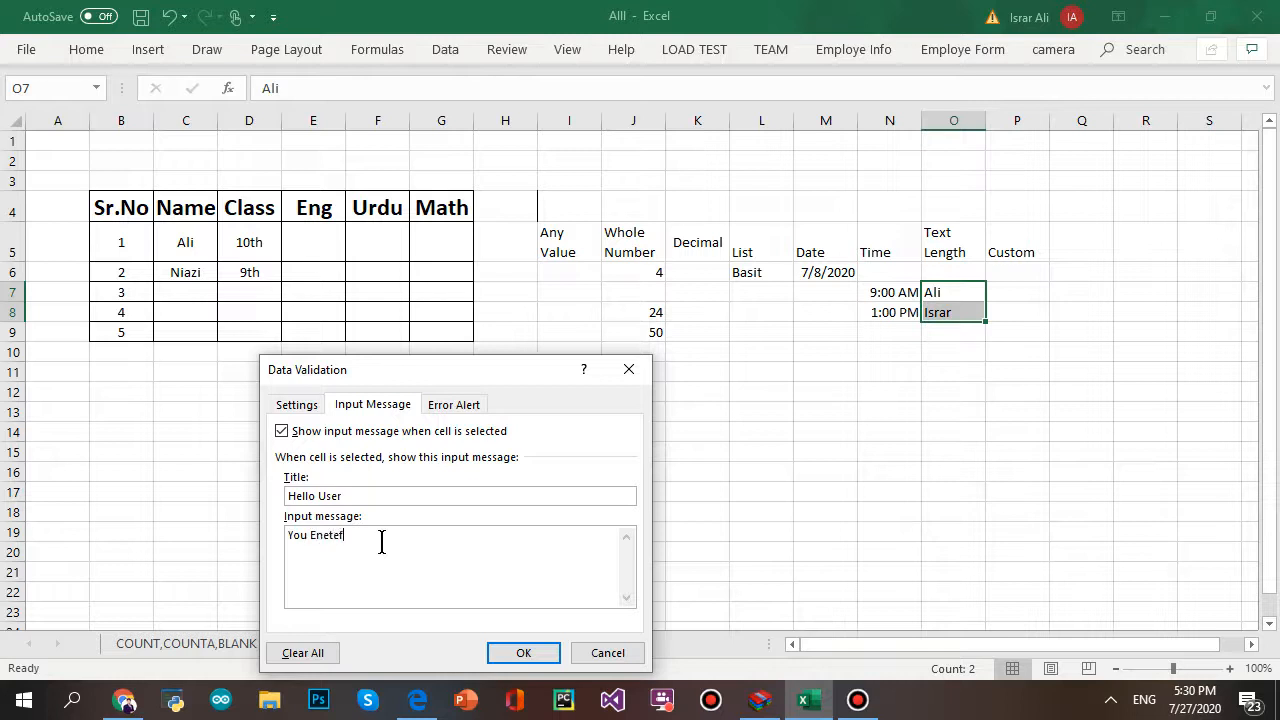
pyautogui.press('BackSpace')
pyautogui.press('BackSpace')
pyautogui.press('BackSpace')
pyautogui.write('ter Just 10 Character')
# - Set the error alert style to Stop after trying Warning and Information
pyautogui.click(484, 406)
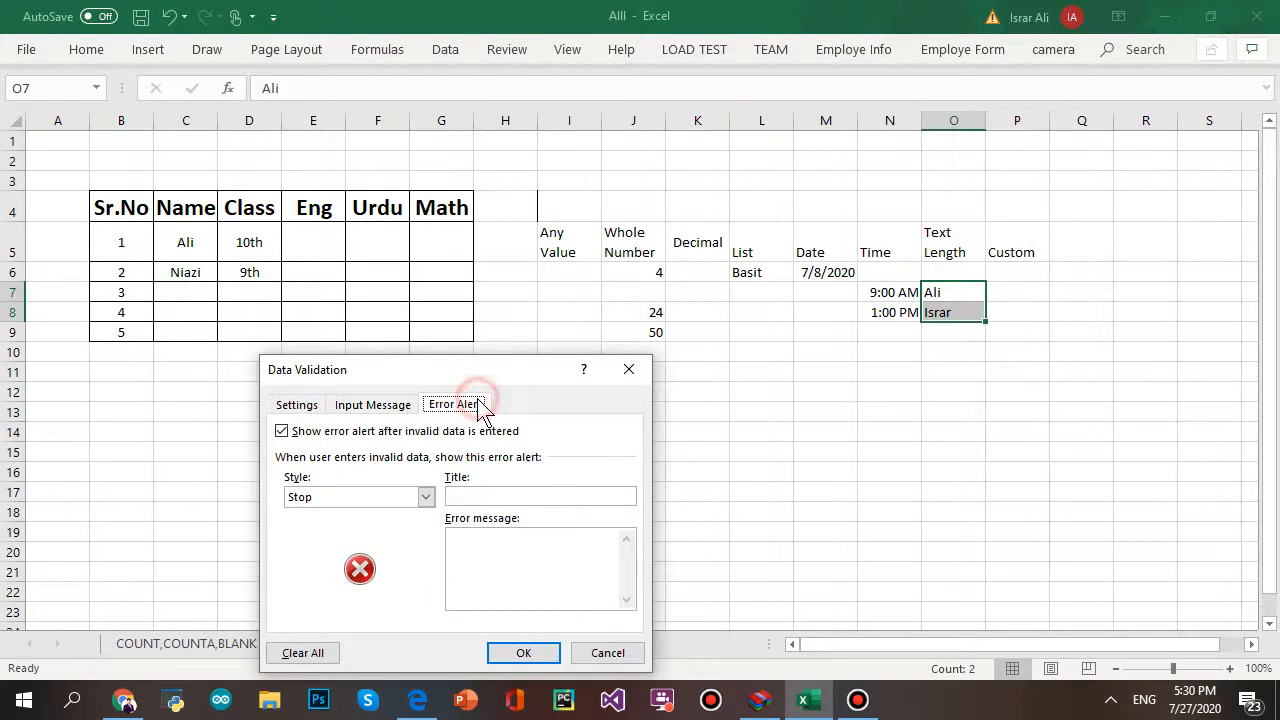
pyautogui.click(426, 498)
pyautogui.click(411, 523)
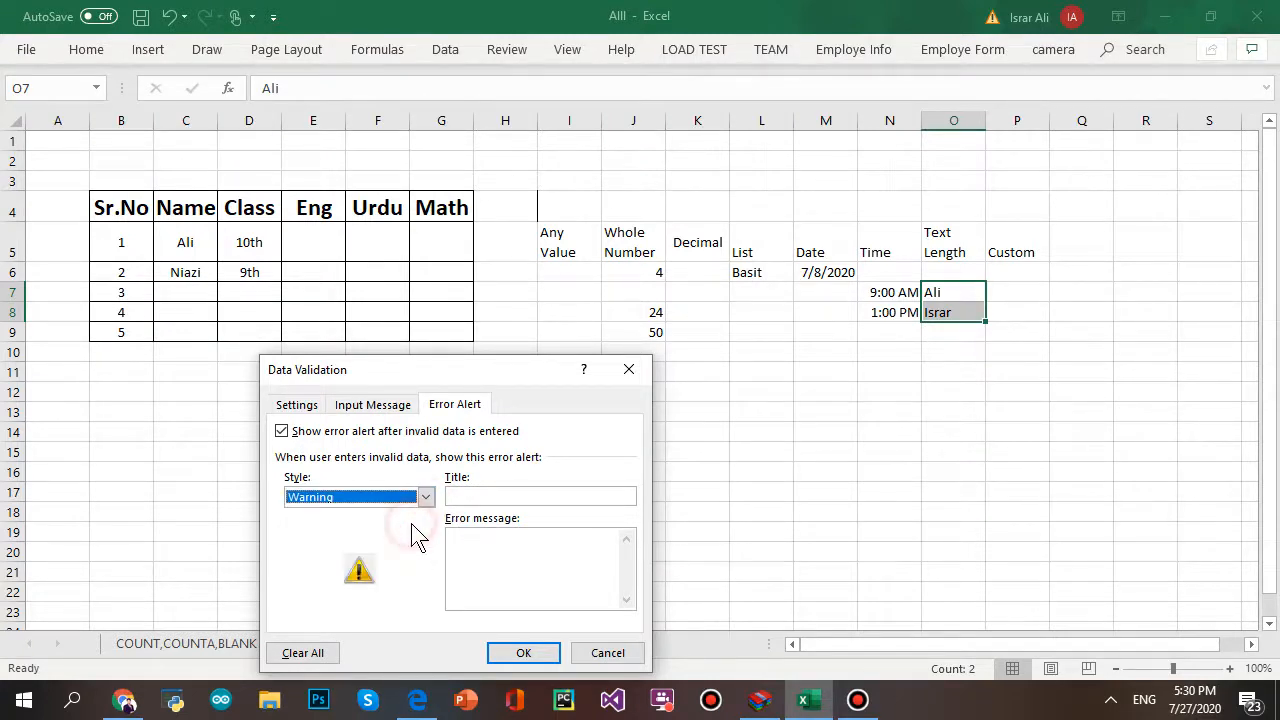
pyautogui.click(426, 497)
pyautogui.click(414, 554)
pyautogui.click(425, 498)
pyautogui.click(395, 541)
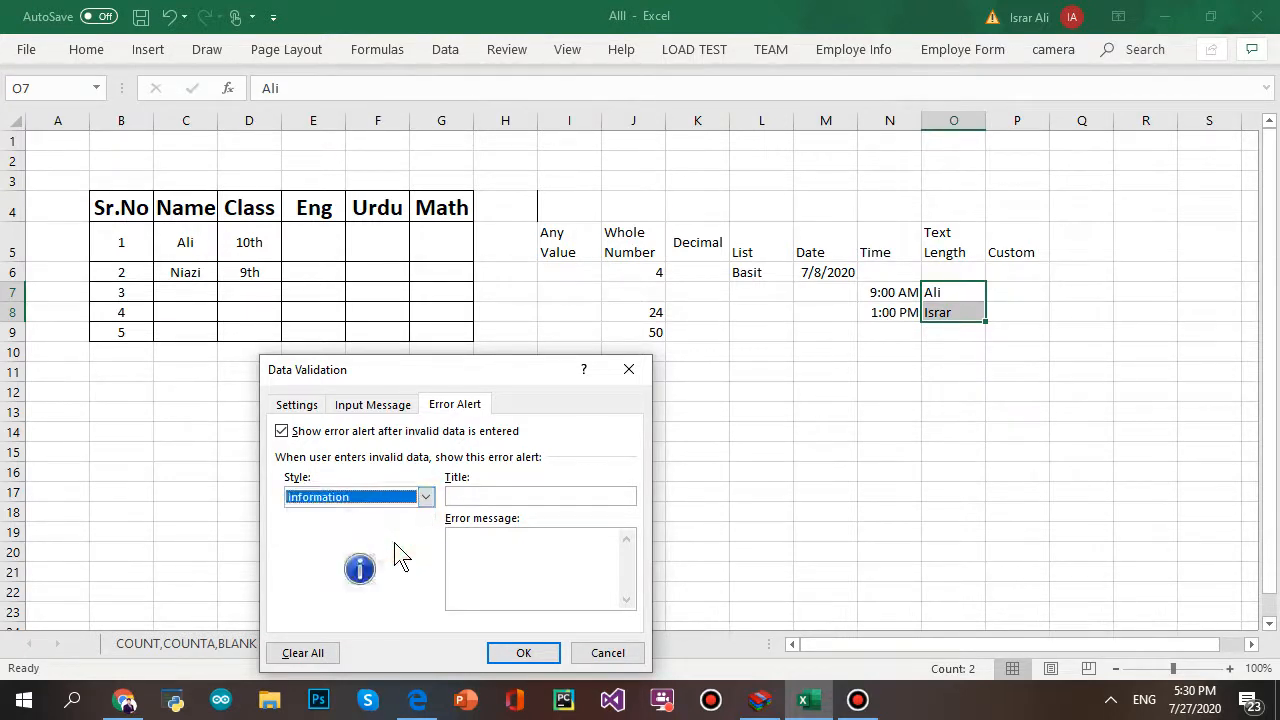
pyautogui.click(425, 498)
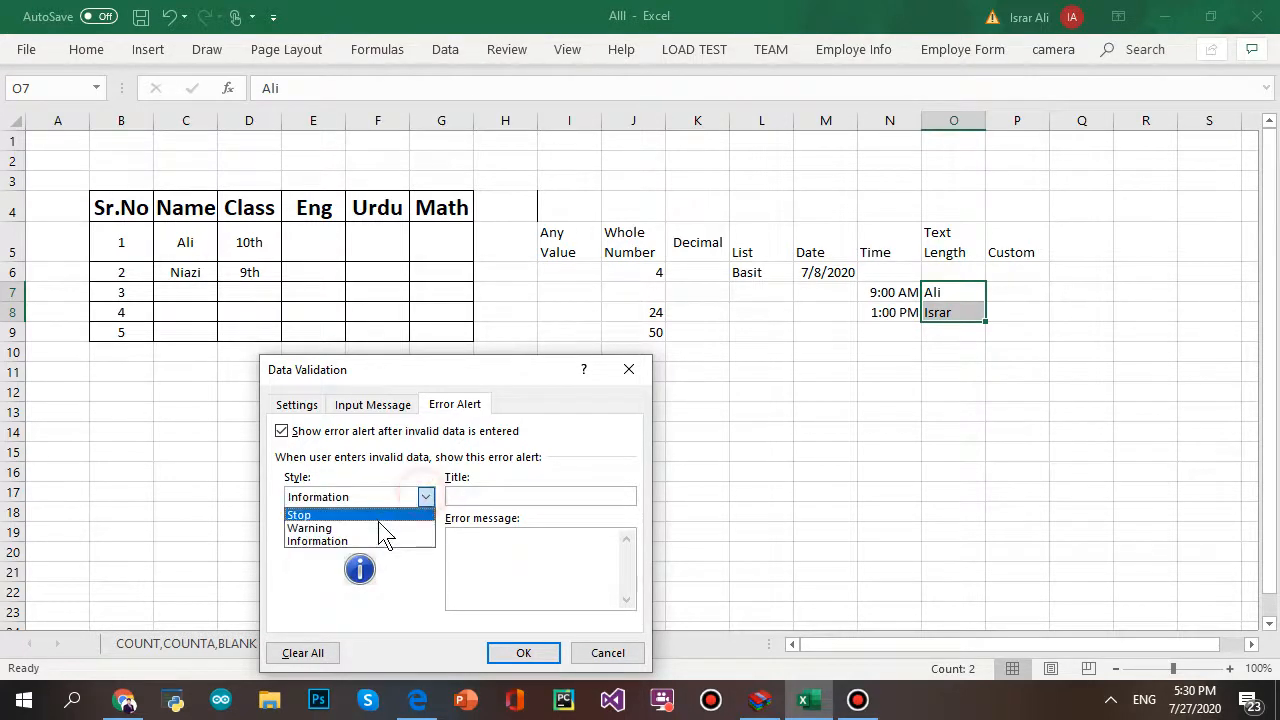
pyautogui.click(383, 526)
pyautogui.click(425, 498)
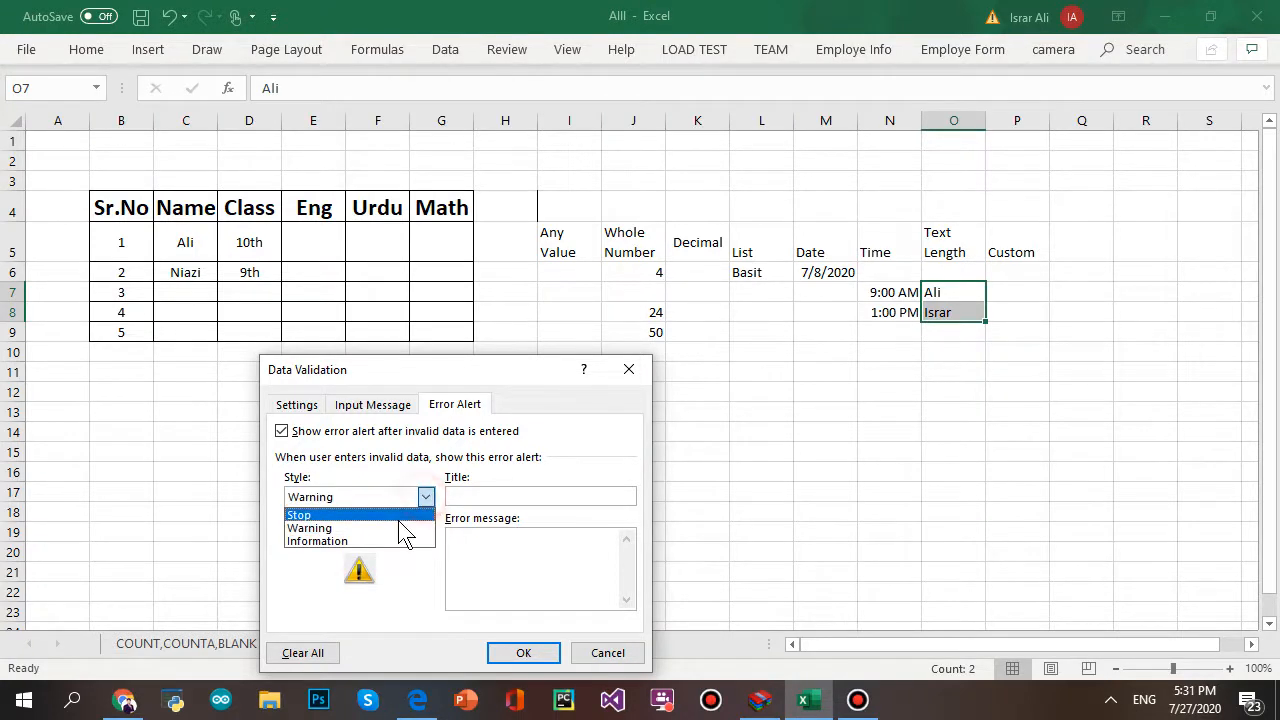
pyautogui.click(395, 510)
pyautogui.click(521, 497)
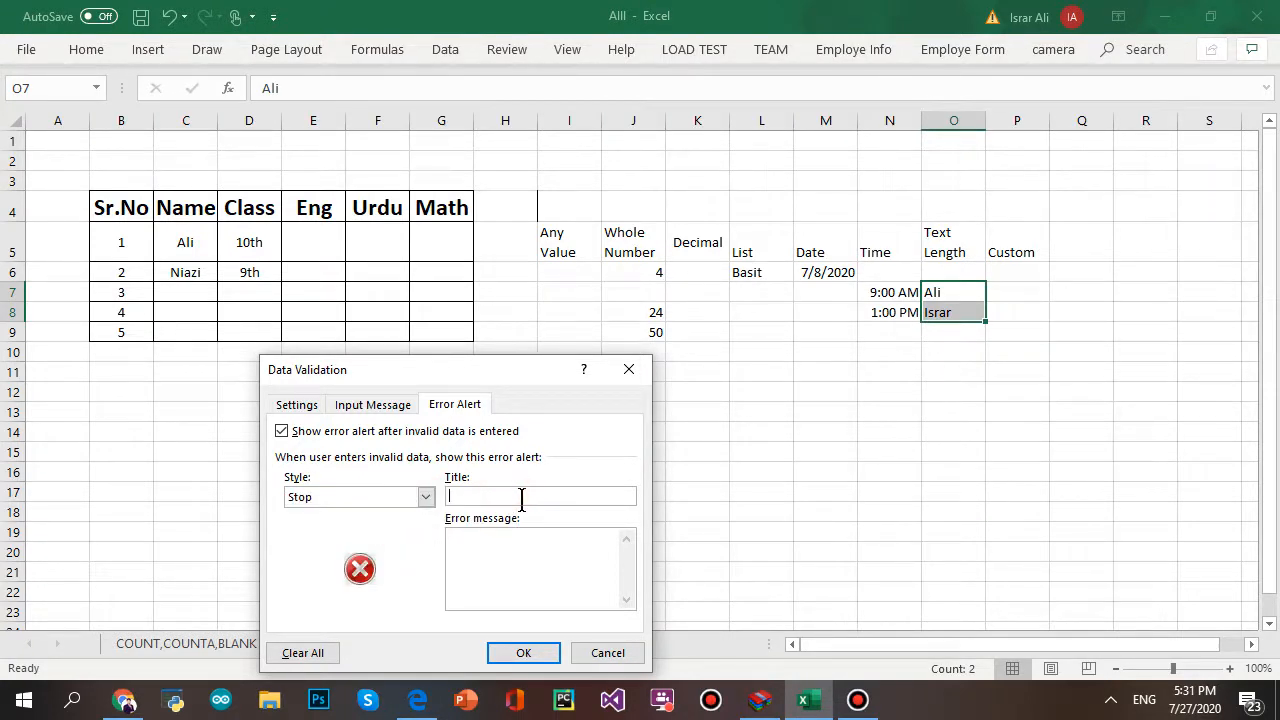
# - Title the error alert 'HAHAHHA', type the re-enter warning message, and apply with OK
pyautogui.write('HAHAHHA')
pyautogui.click(590, 587)
pyautogui.write('You Re-Eneter REcord ')
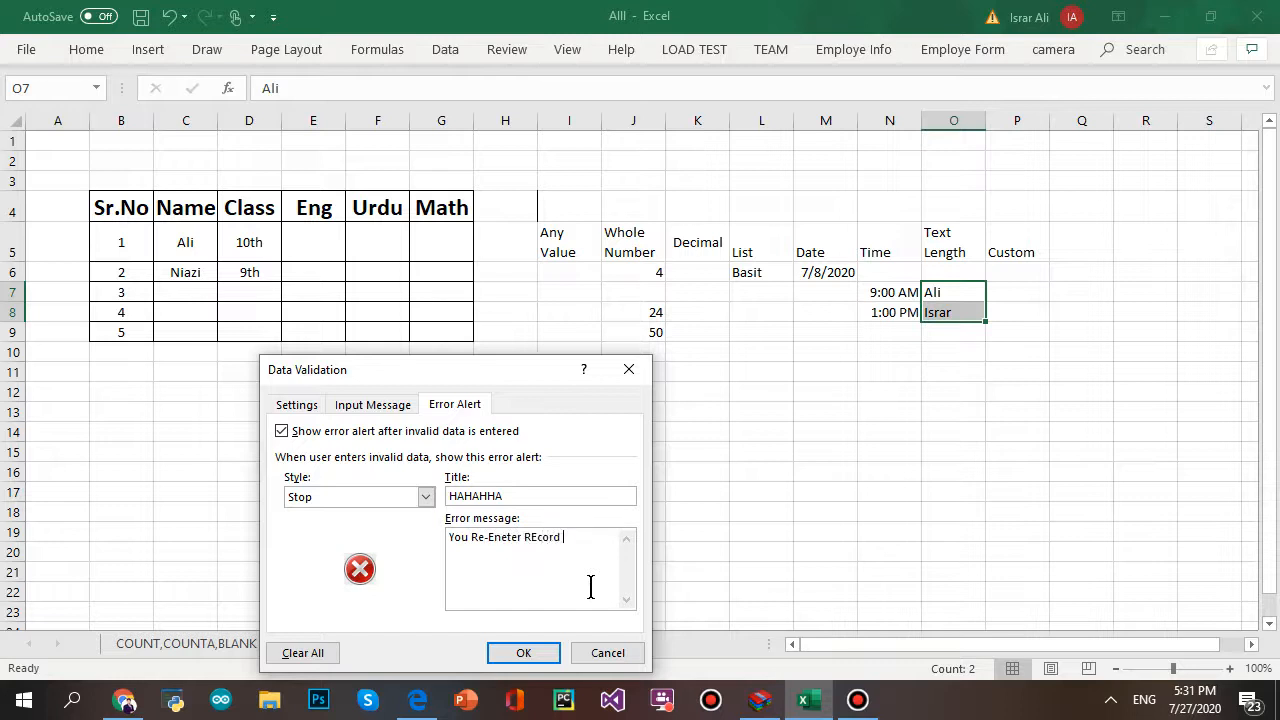
pyautogui.write('Mana Ap ko nphala bhe kha Thea')
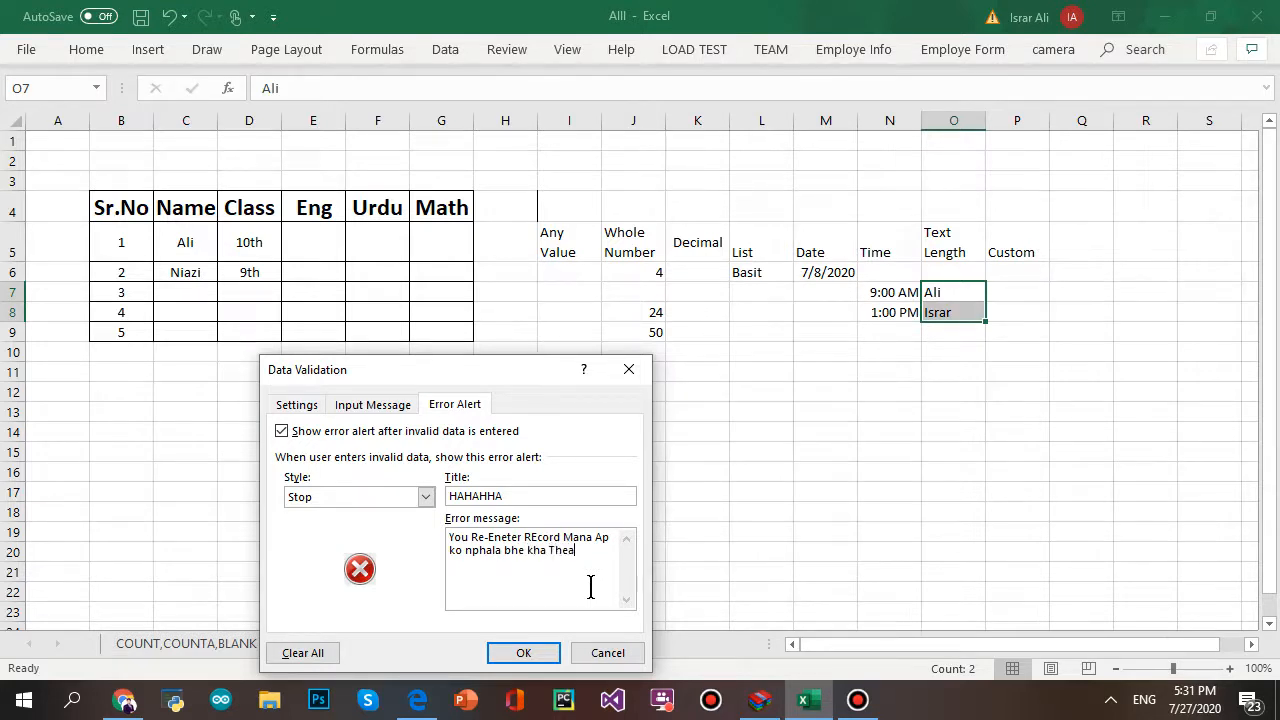
pyautogui.write(' Ka text ki length itni nha')
pyautogui.press('BackSpace')
pyautogui.press('BackSpace')
pyautogui.press('BackSpace')
pyautogui.press('BackSpace')
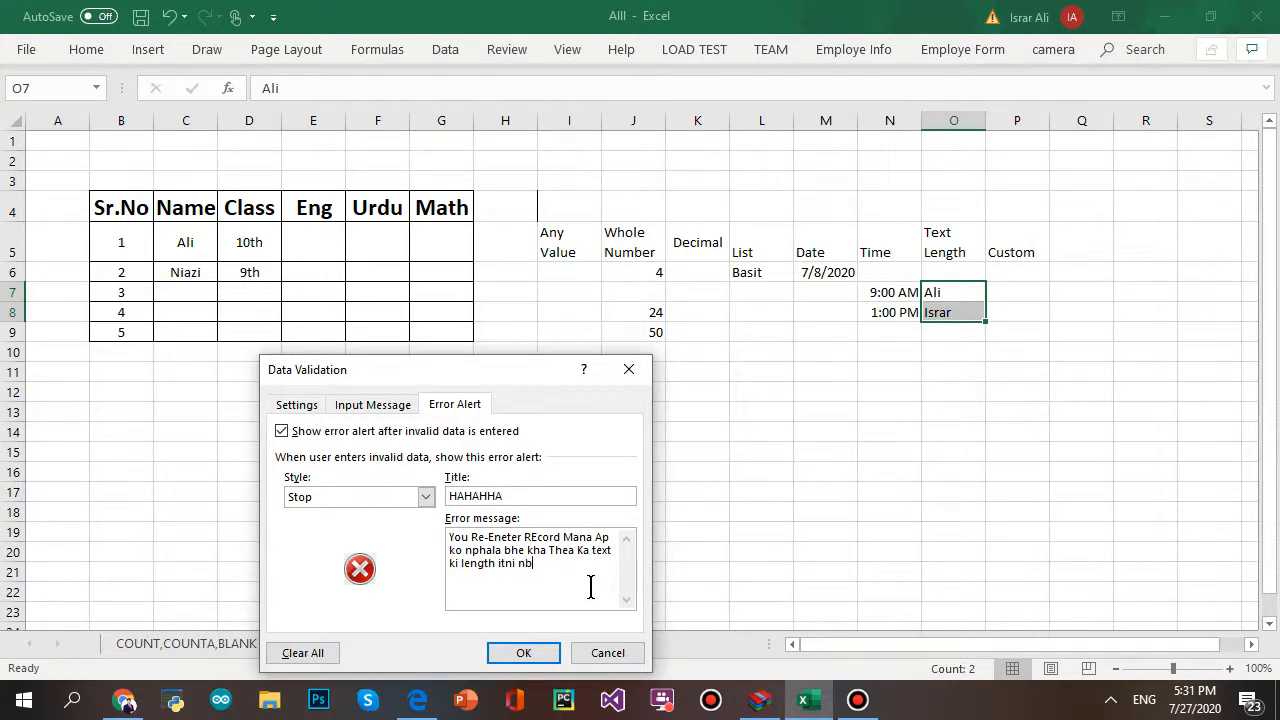
pyautogui.write('ha :)')
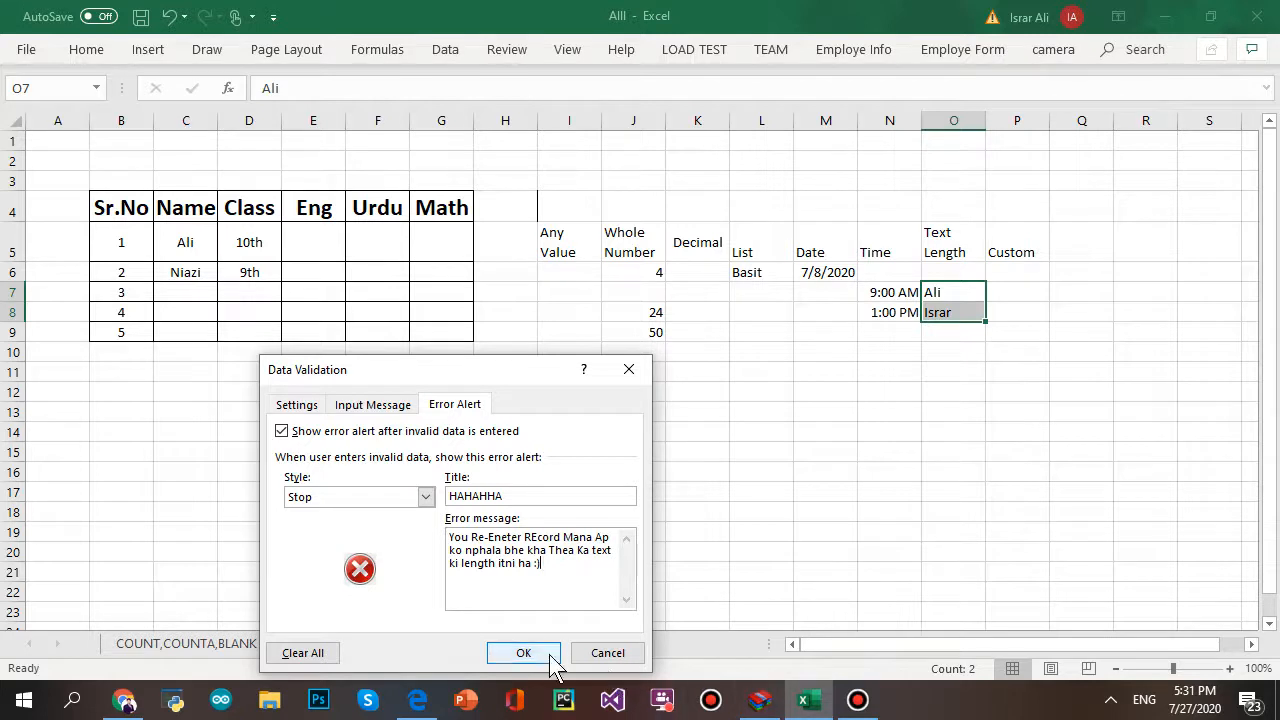
pyautogui.click(523, 653)
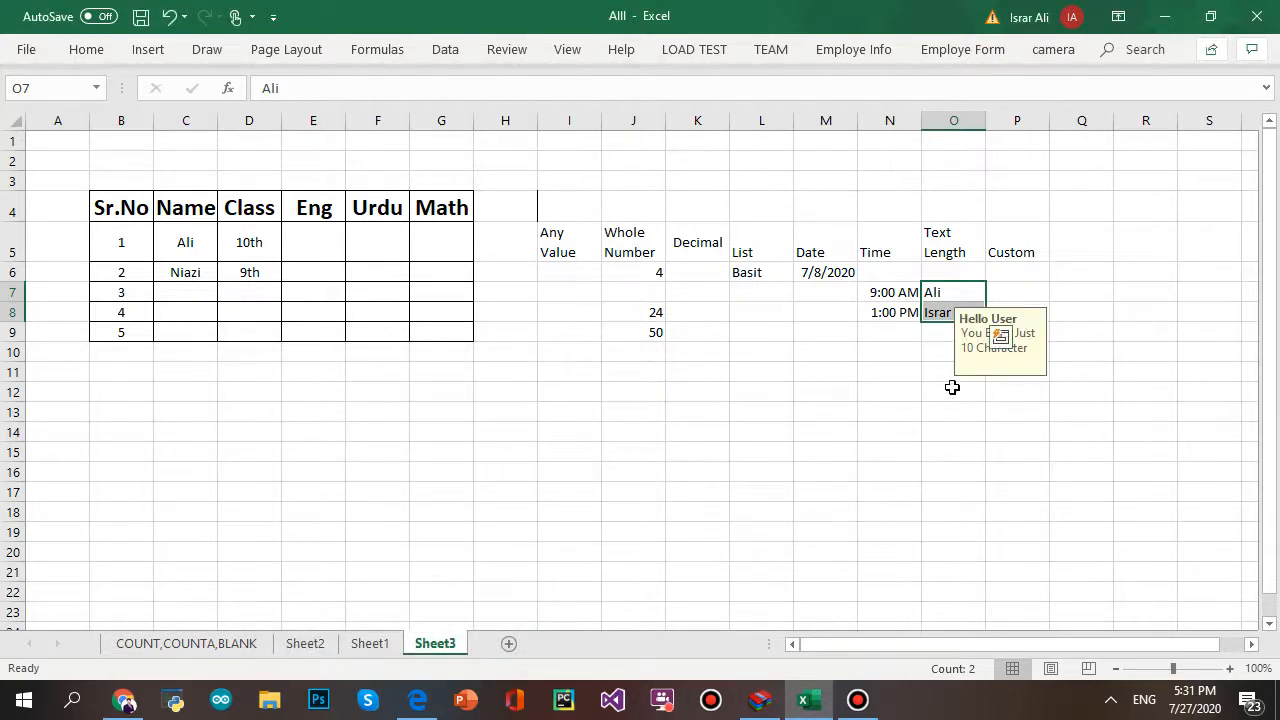
pyautogui.click(1031, 410)
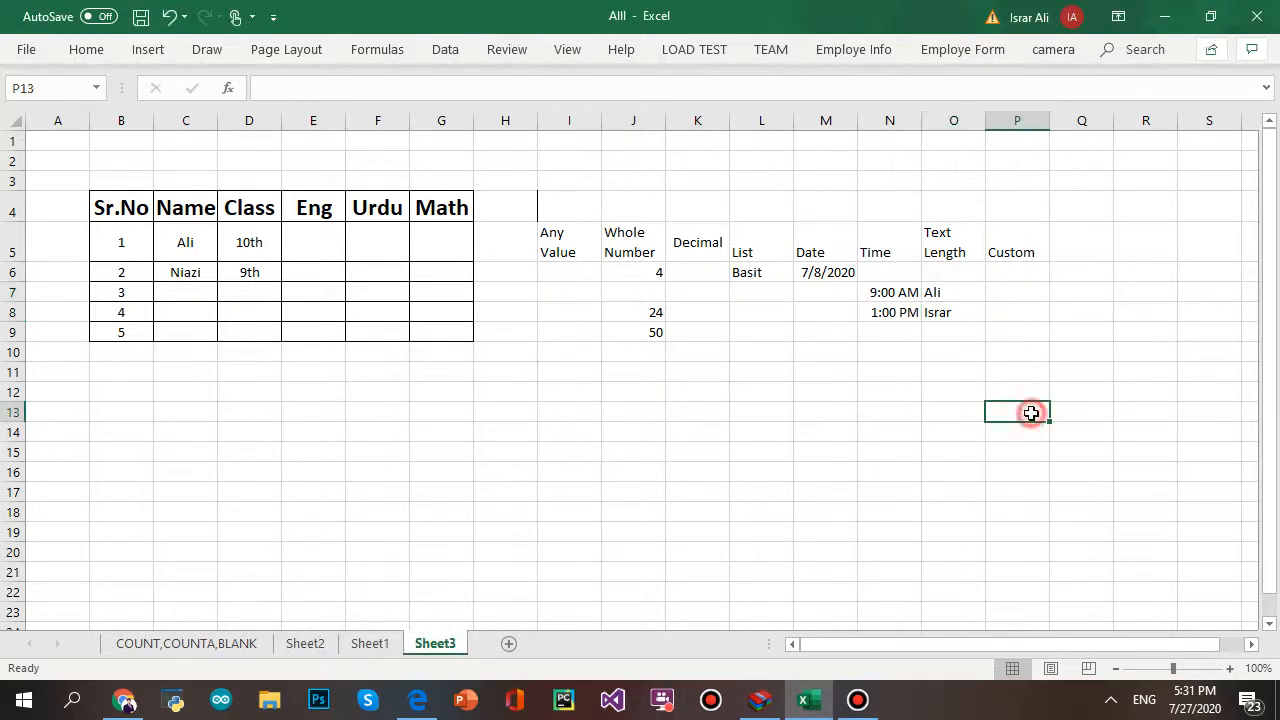
pyautogui.click(945, 308)
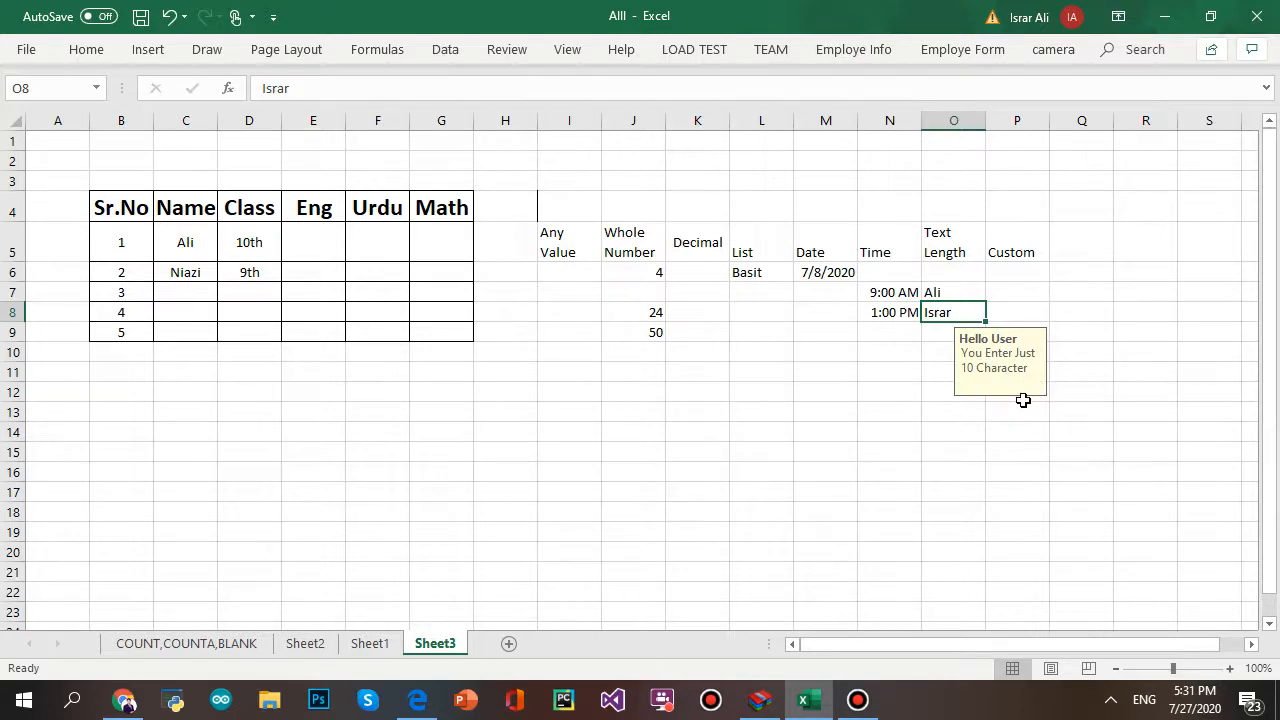
pyautogui.click(931, 346)
pyautogui.click(935, 452)
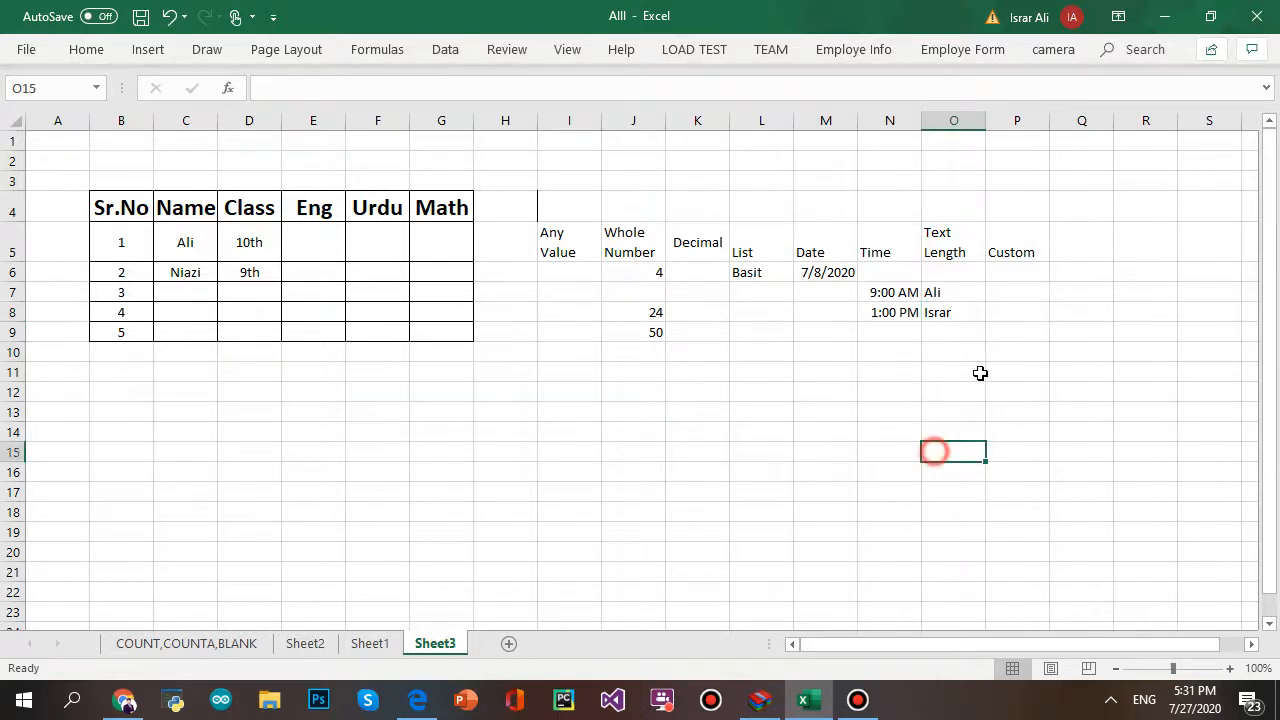
pyautogui.click(945, 330)
pyautogui.click(945, 313)
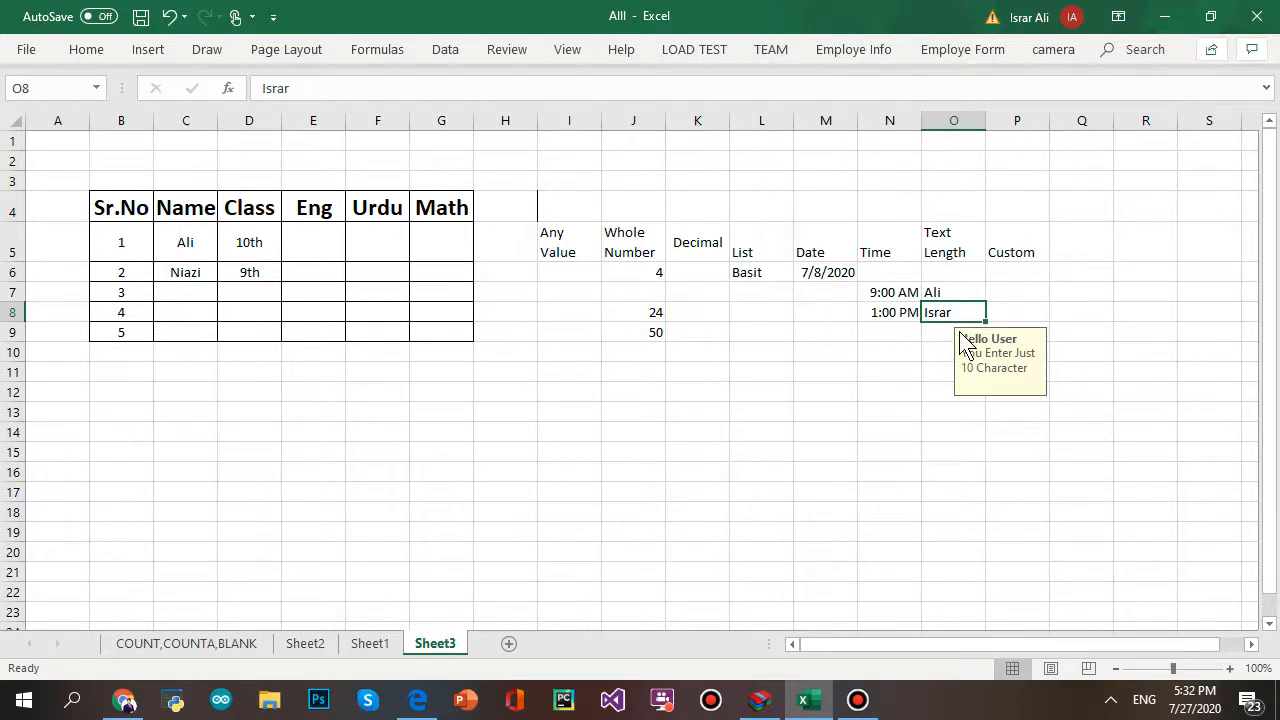
# - Replace O8 with a name longer than 10 characters to trigger the HAHAHHA stop alert
pyautogui.press('BackSpace')
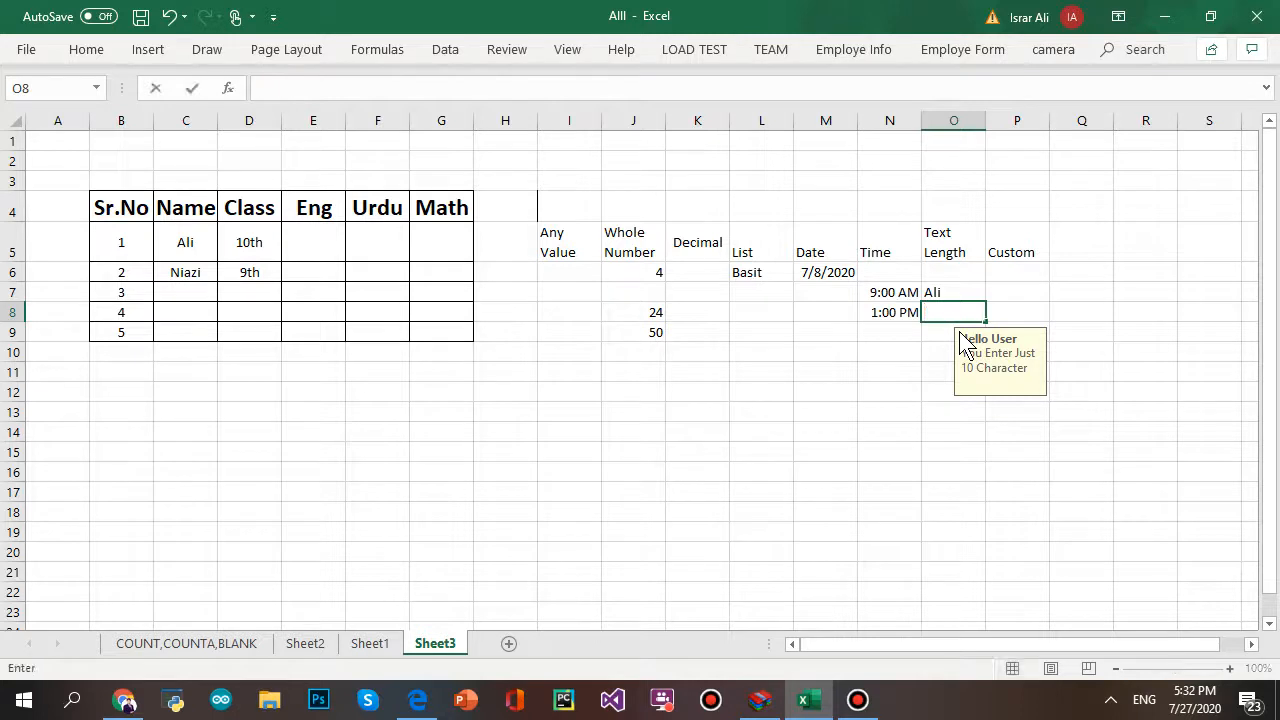
pyautogui.click(916, 384)
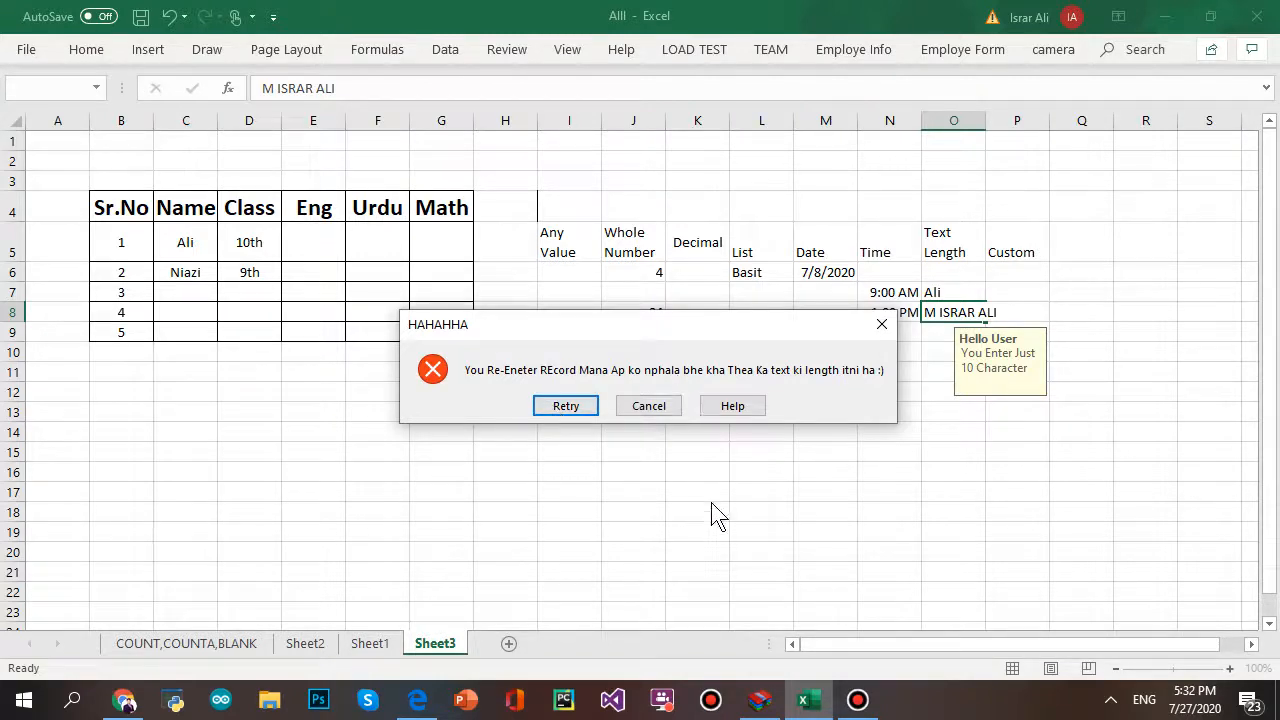
pyautogui.click(858, 699)
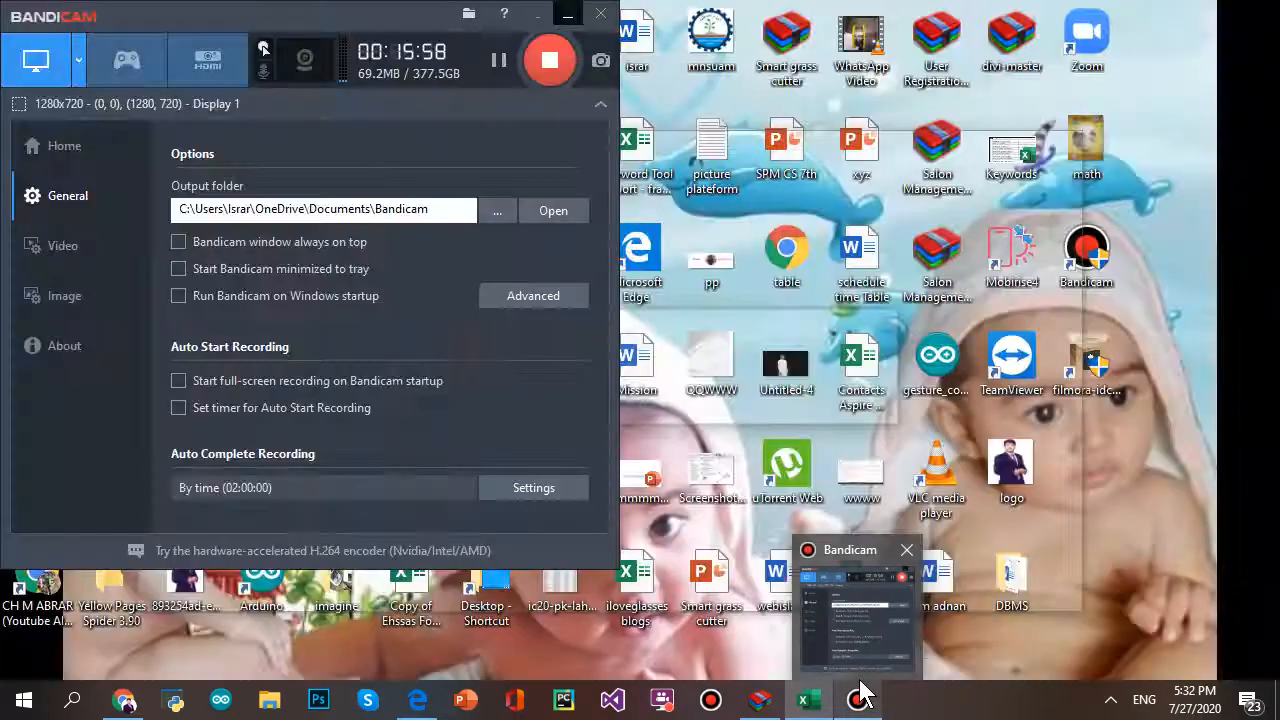
pyautogui.click(858, 699)
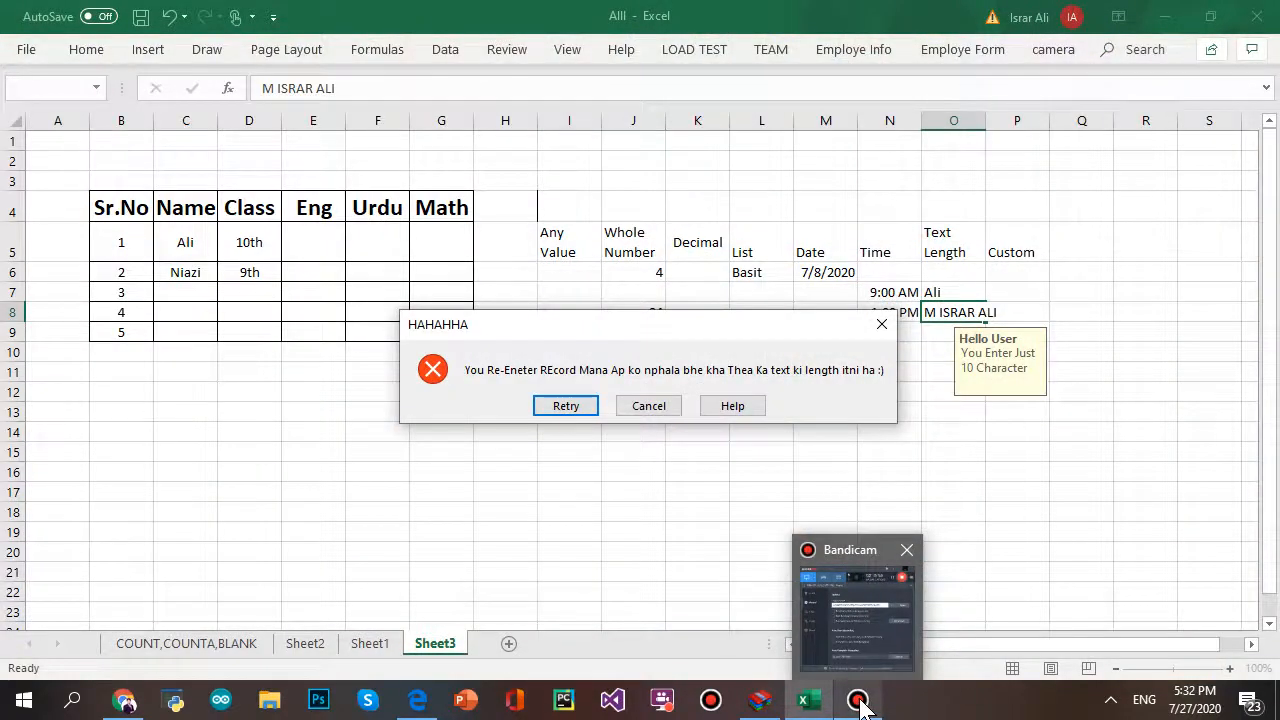